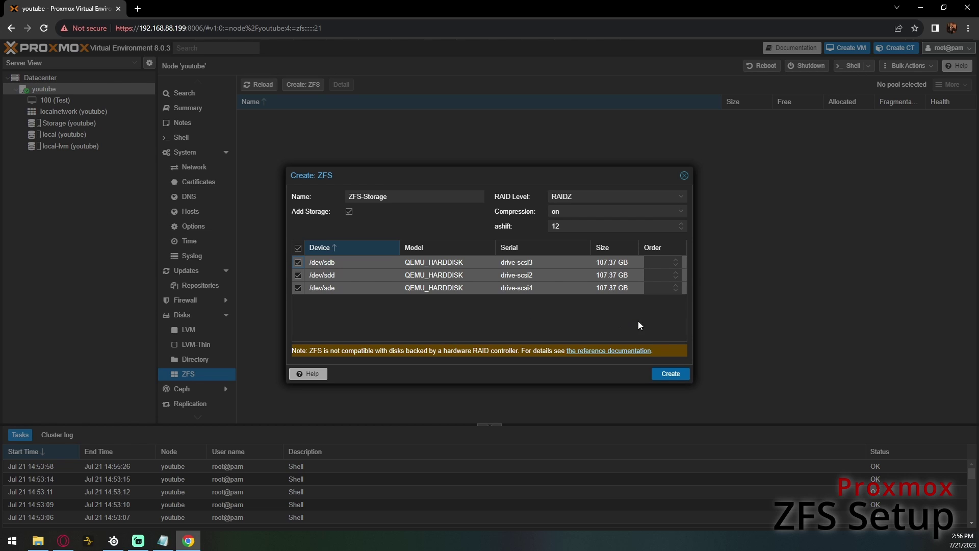
- Create the RAIDZ pool ZFS-Storage from the three disks and review its creation task output
left_click(677, 375)
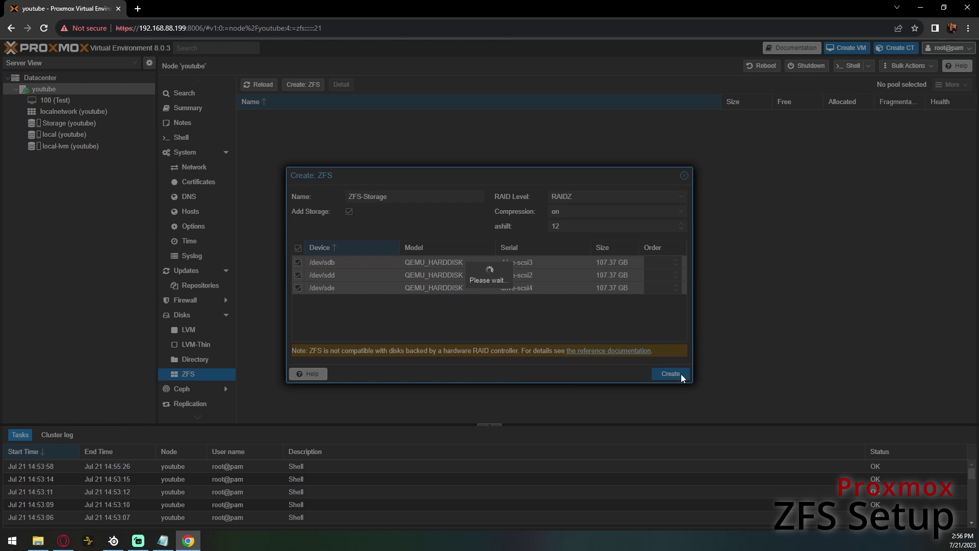
left_click(550, 302)
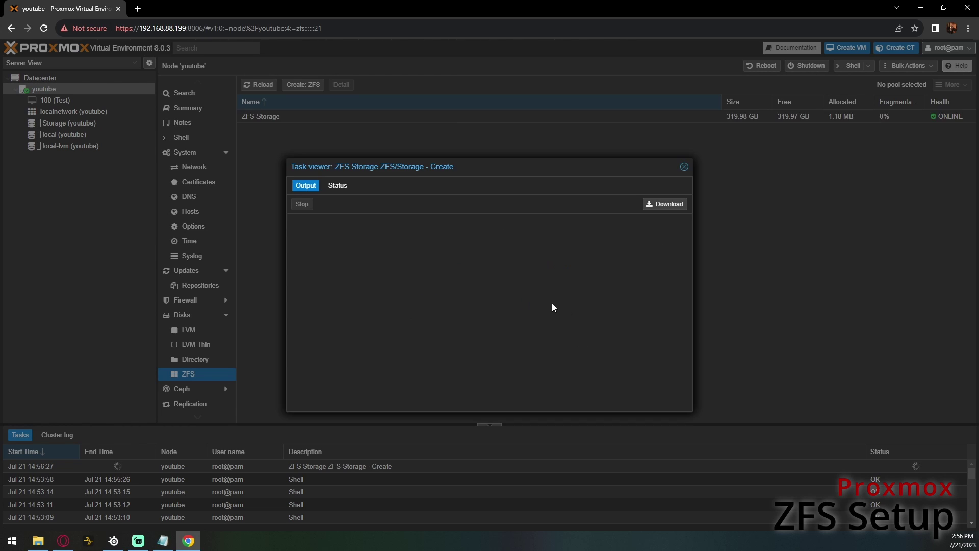
left_click(683, 168)
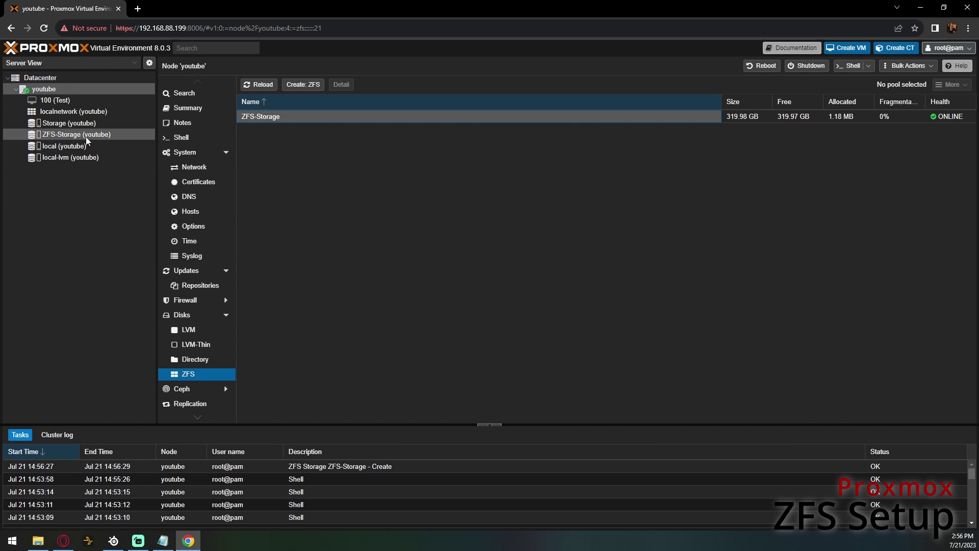
- Check that ZFS-Storage is online, then go back to the node's summary dashboard
left_click(68, 135)
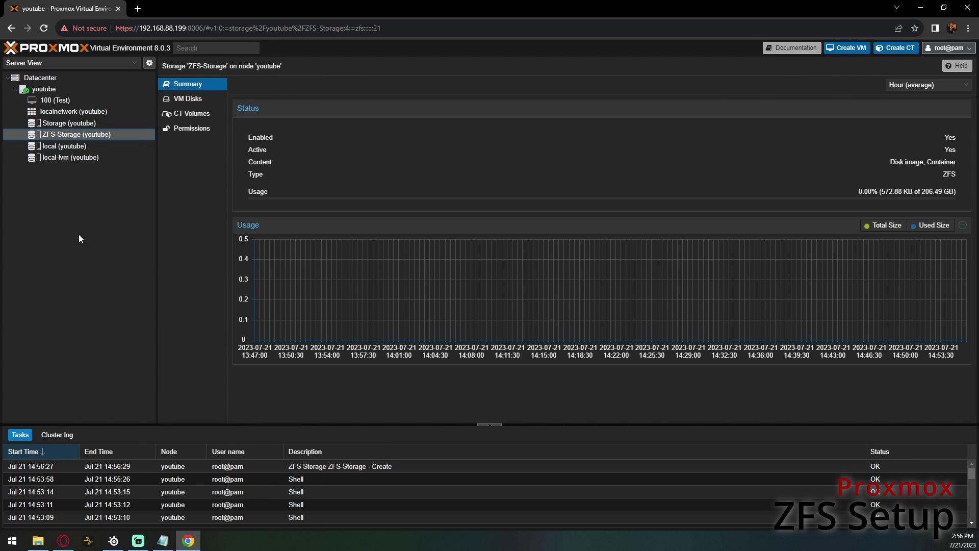
left_click(55, 89)
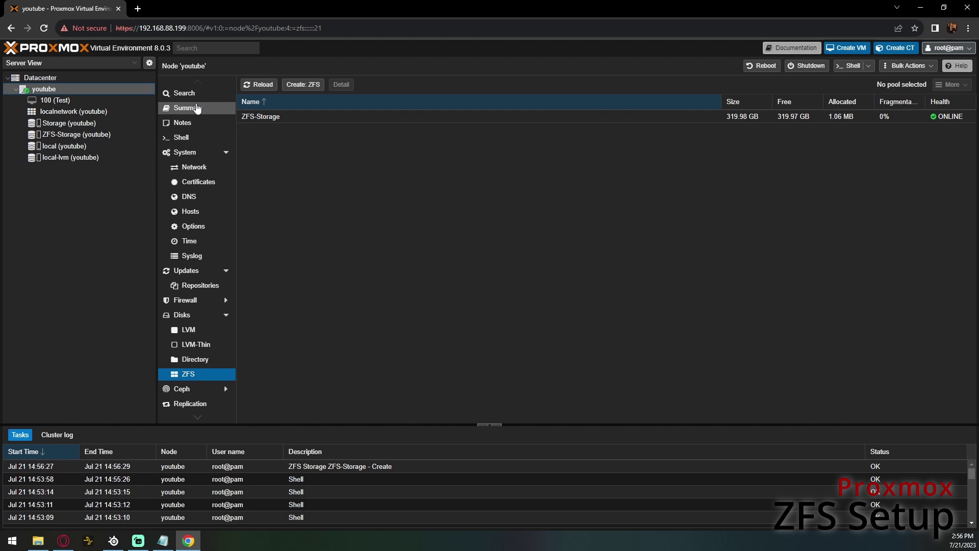
left_click(196, 108)
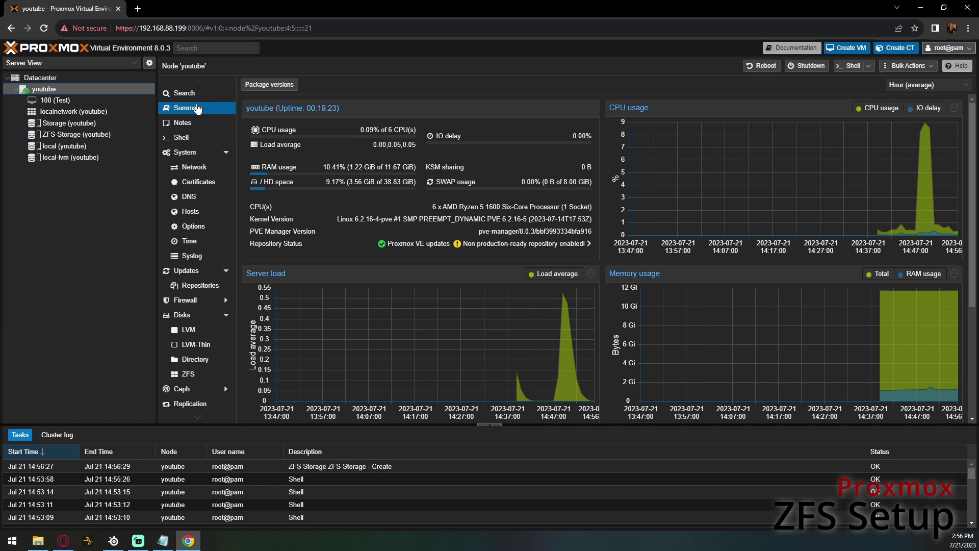
- Open /etc/modprobe.d/zfs.conf in nano from the node shell
left_click(201, 139)
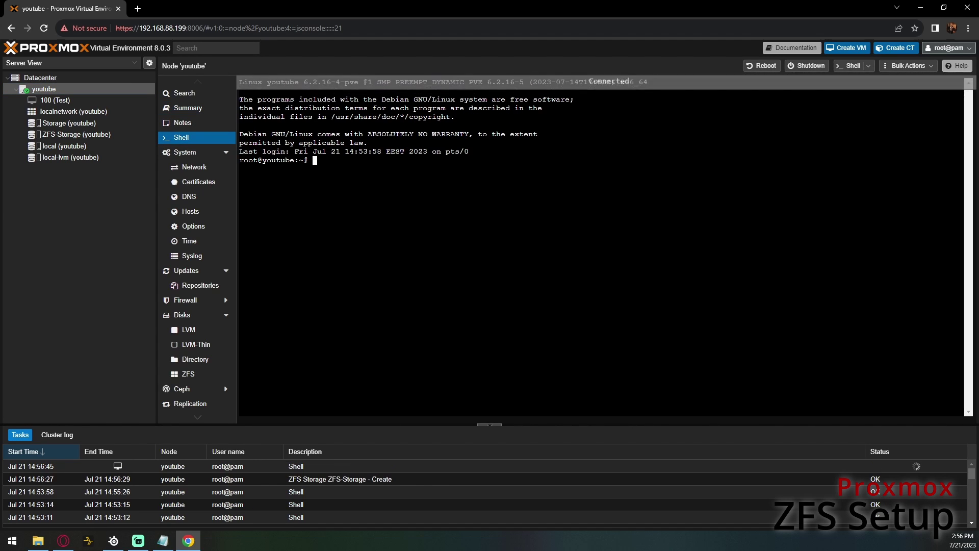
type("nano /etc/m")
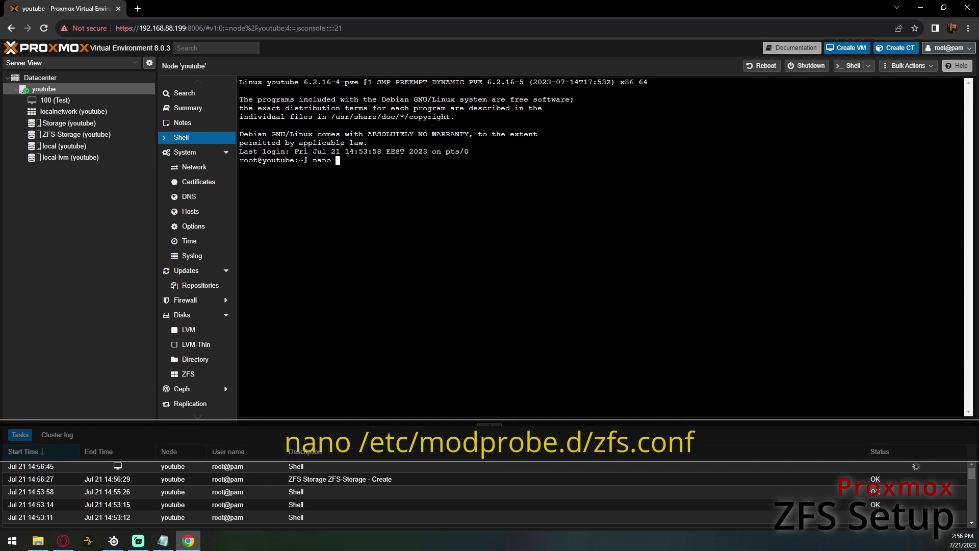
type("odprov")
key("BackSpace")
key("Tab")
type("zfs.conf")
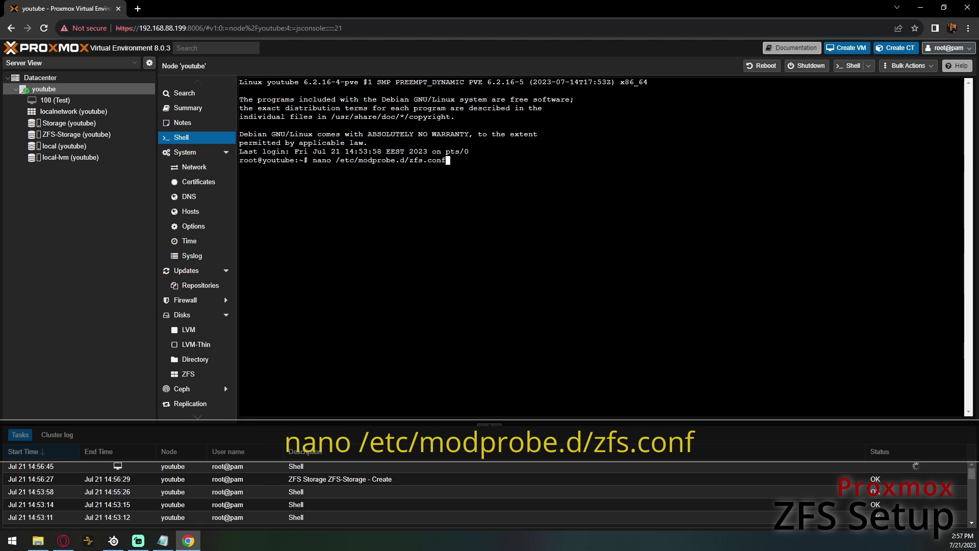
key("Return")
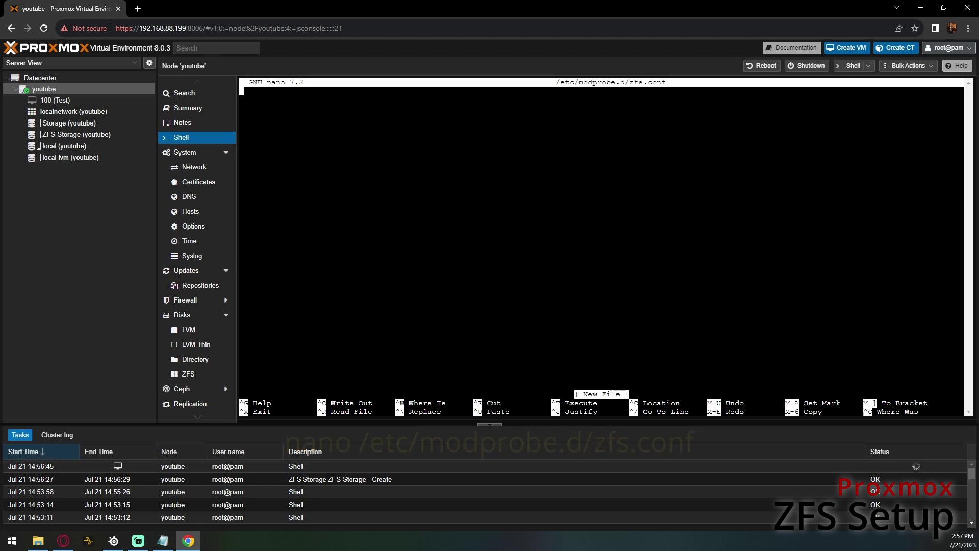
right_click(367, 264)
left_click(389, 346)
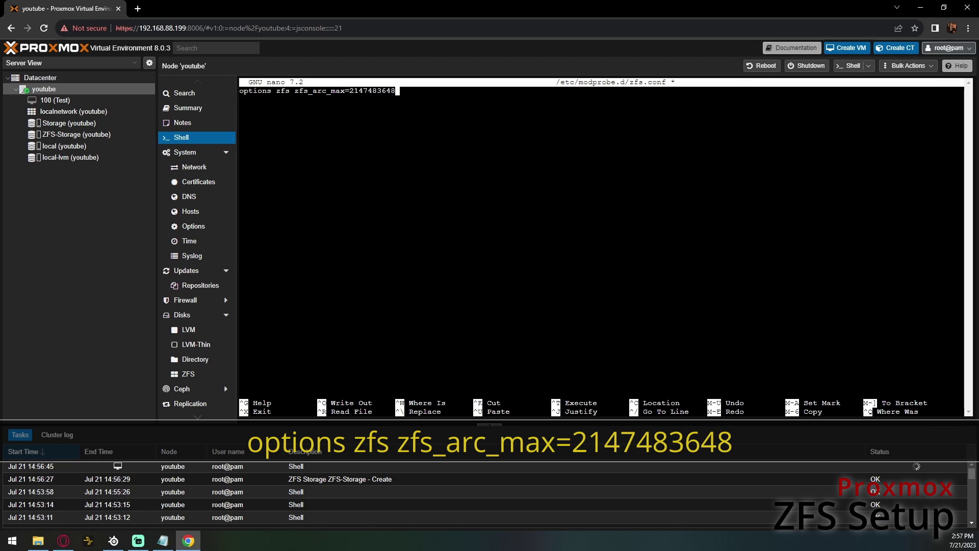
key("ctrl+x")
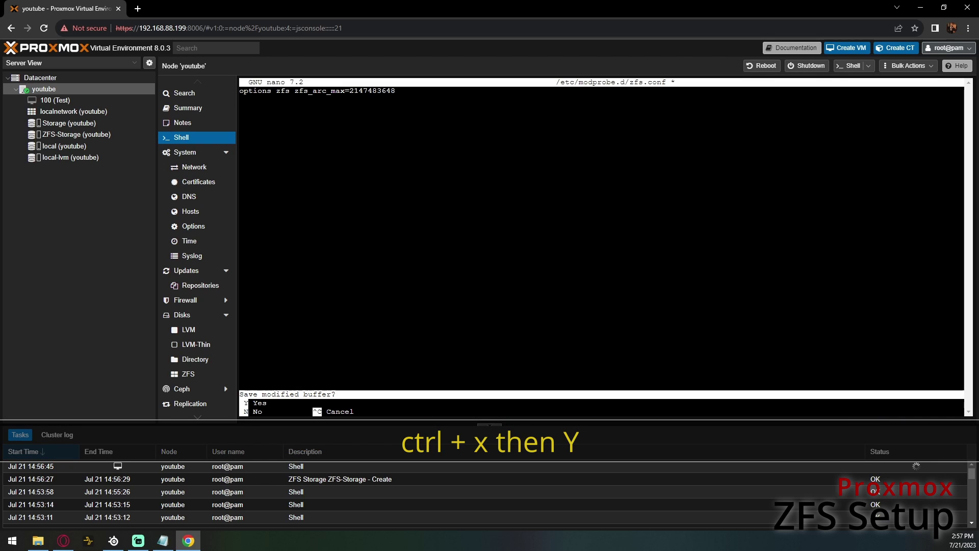
key("y")
key("Return")
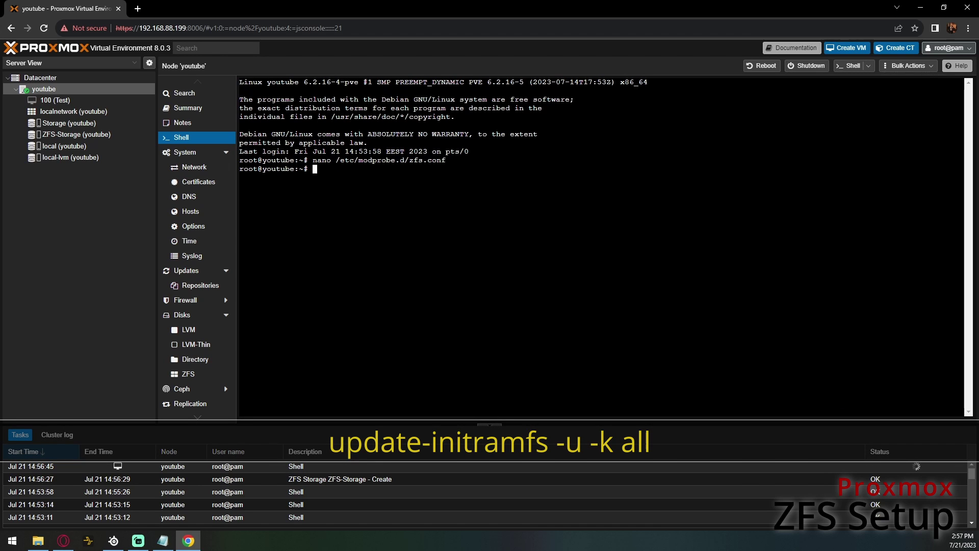
- Run update-initramfs -u -k all to rebuild every kernel's initramfs, then reboot the node
type("update-init")
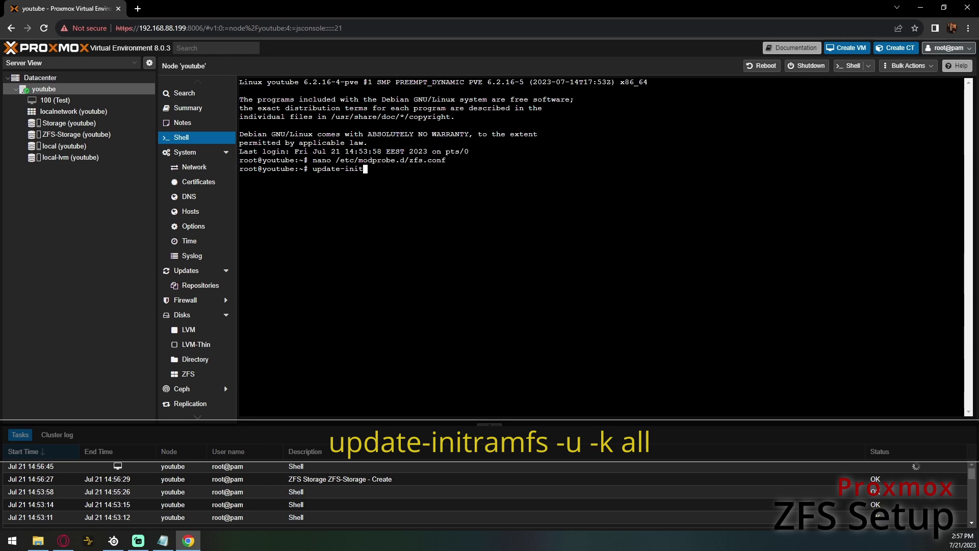
type("ramfs -u -k all")
key("Return")
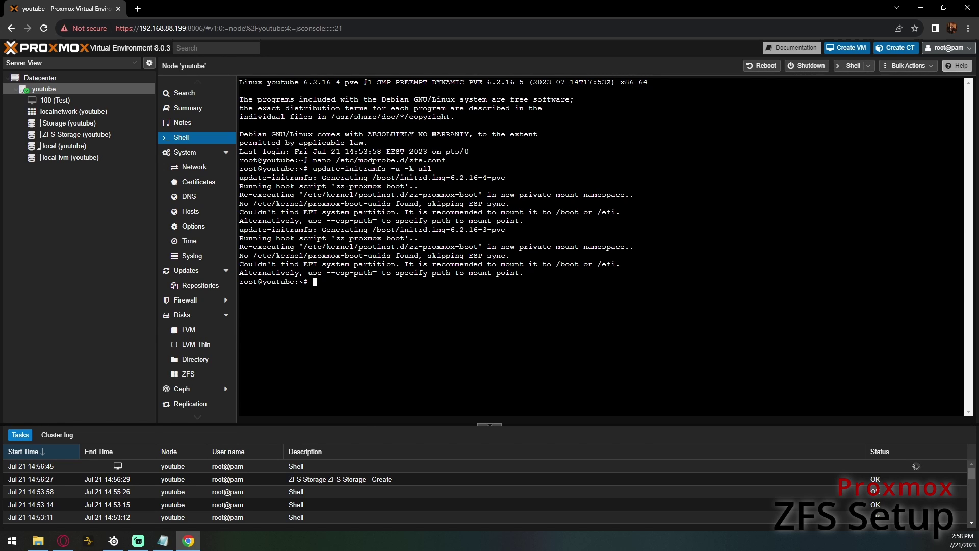
type("reboot")
key("Return")
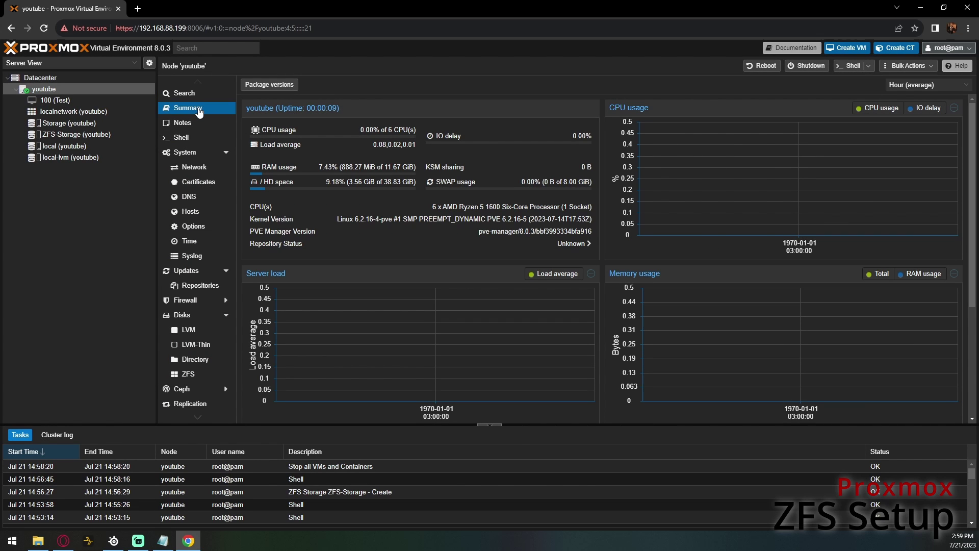
left_click(44, 32)
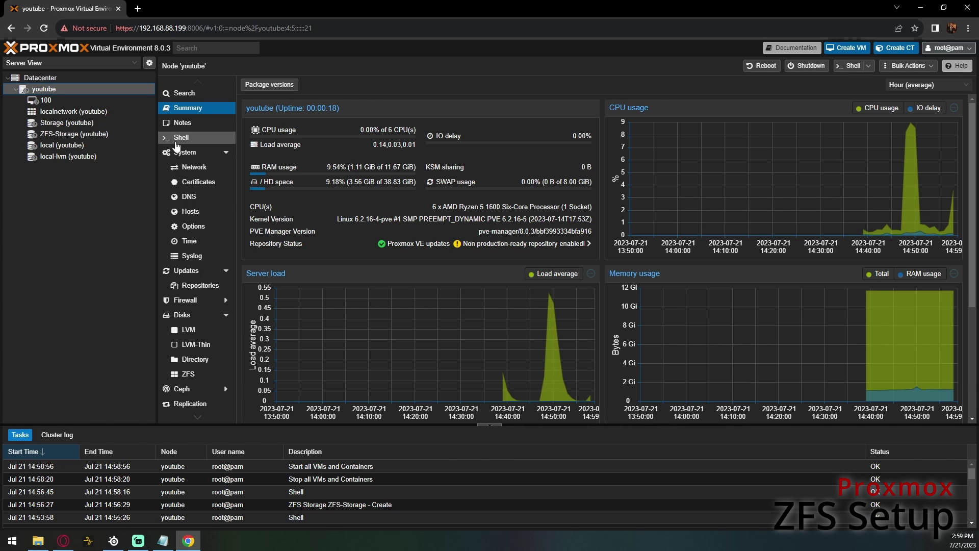
left_click(179, 138)
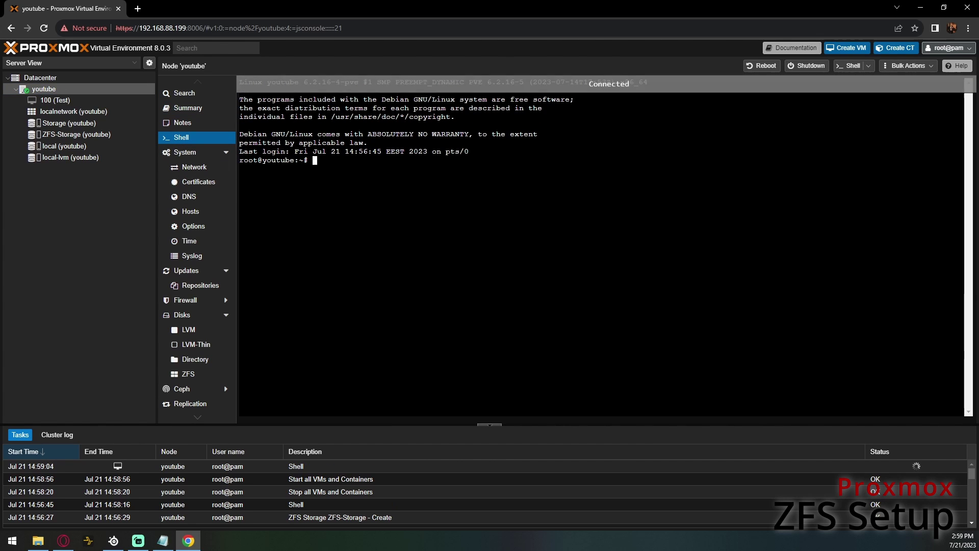
type("cat /s")
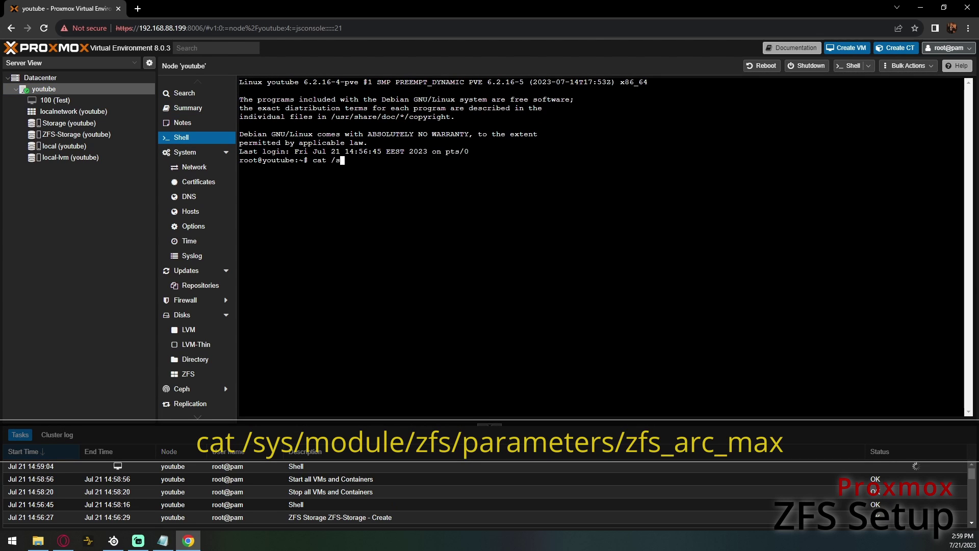
type("ys/module/zfs/parameters/zfs_arc")
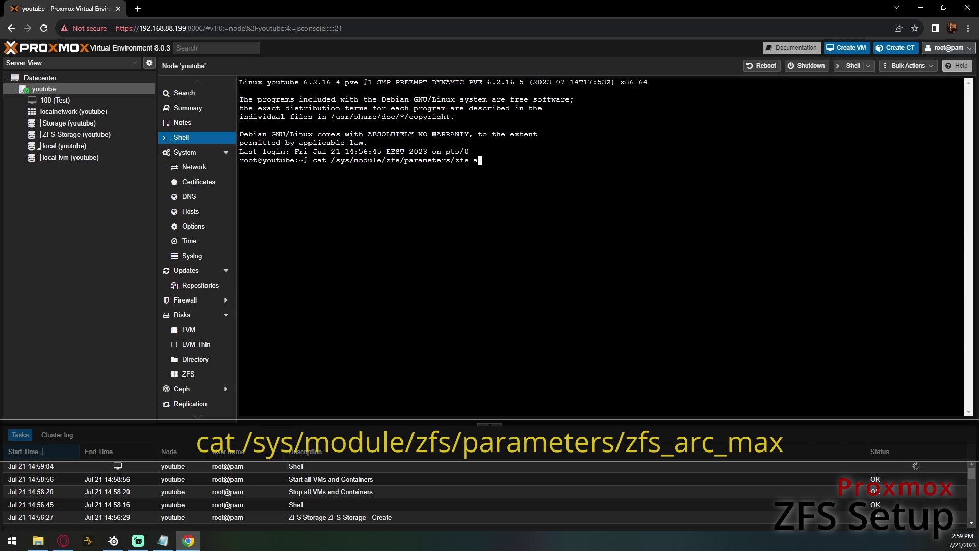
type("_max")
key("Return")
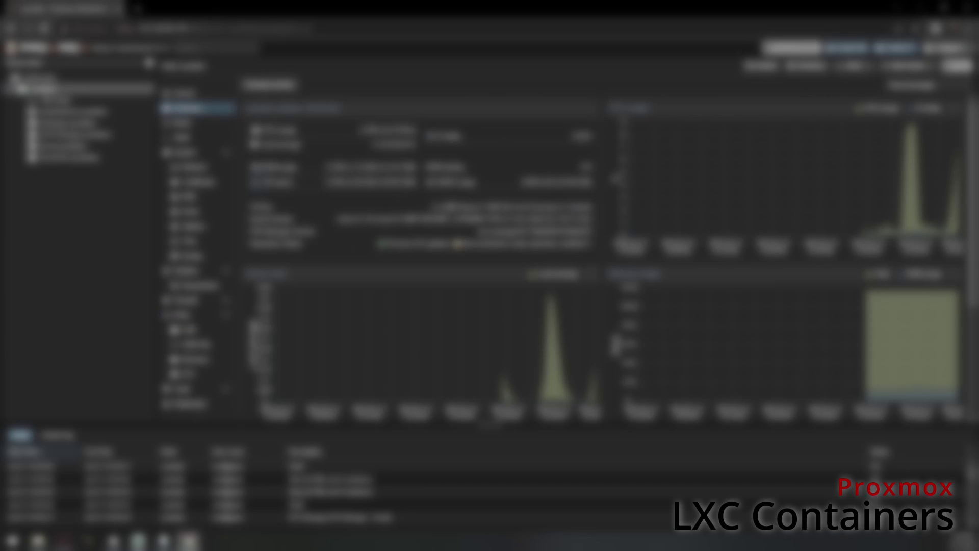
- Download a container template to the template storage and return to the node summary
left_click(67, 124)
left_click(194, 159)
left_click(362, 84)
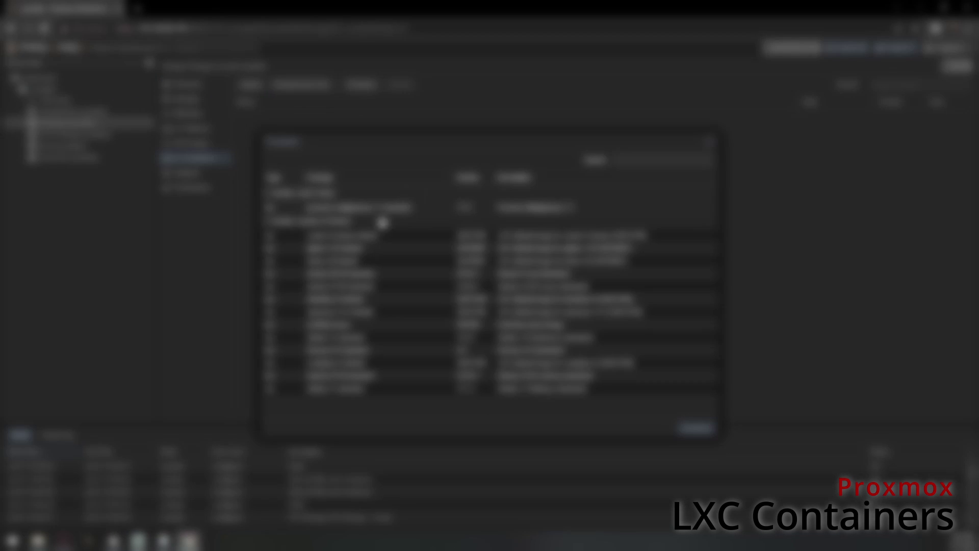
left_click(350, 276)
left_click(696, 428)
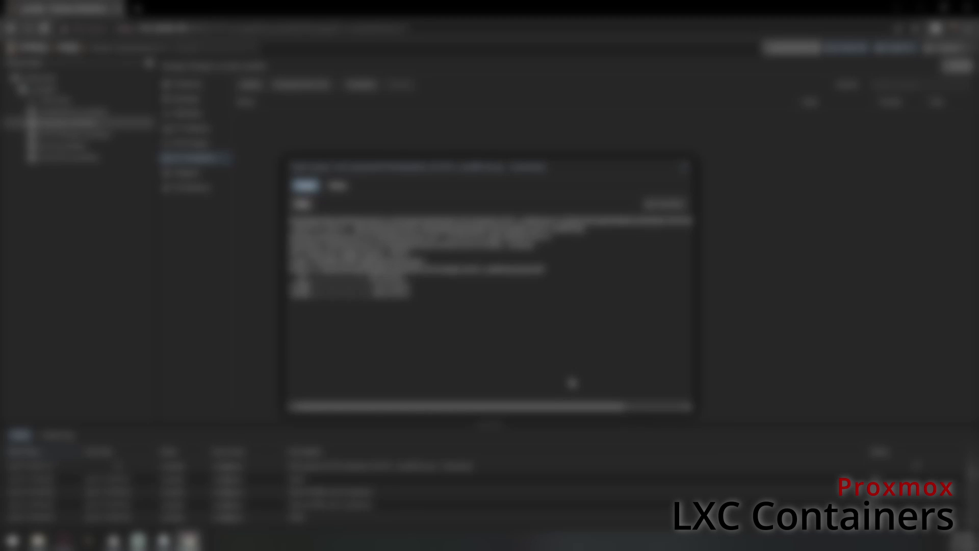
left_click(684, 168)
left_click(44, 89)
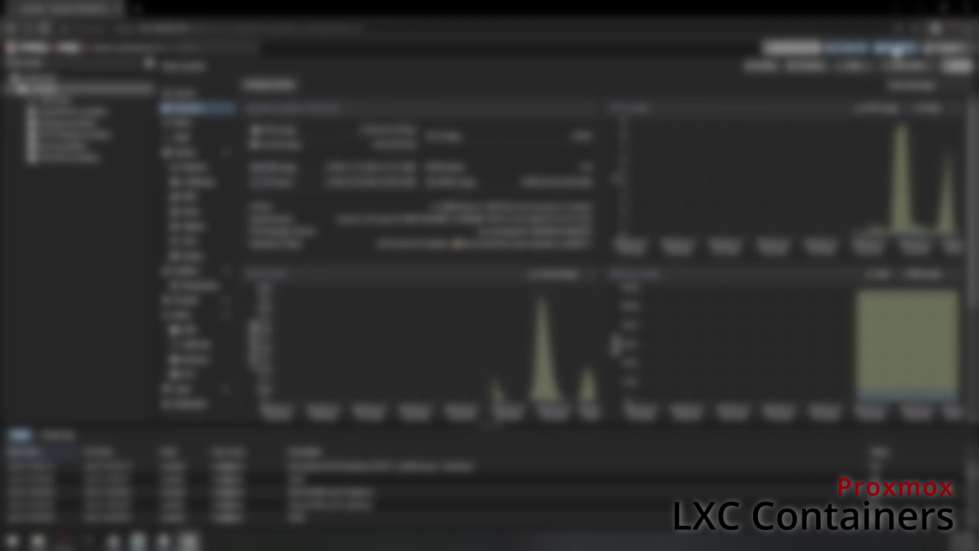
- Start a new container named ubuntu-test with a root password and the downloaded template
left_click(896, 49)
type("ubuntu-test")
key("Tab")
key("Tab")
key("Tab")
key("Tab")
type("password")
key("Tab")
type("password")
left_click(365, 182)
left_click(428, 218)
left_click(427, 246)
- Choose the root disk storage and step through the CPU and memory settings
left_click(399, 184)
left_click(477, 204)
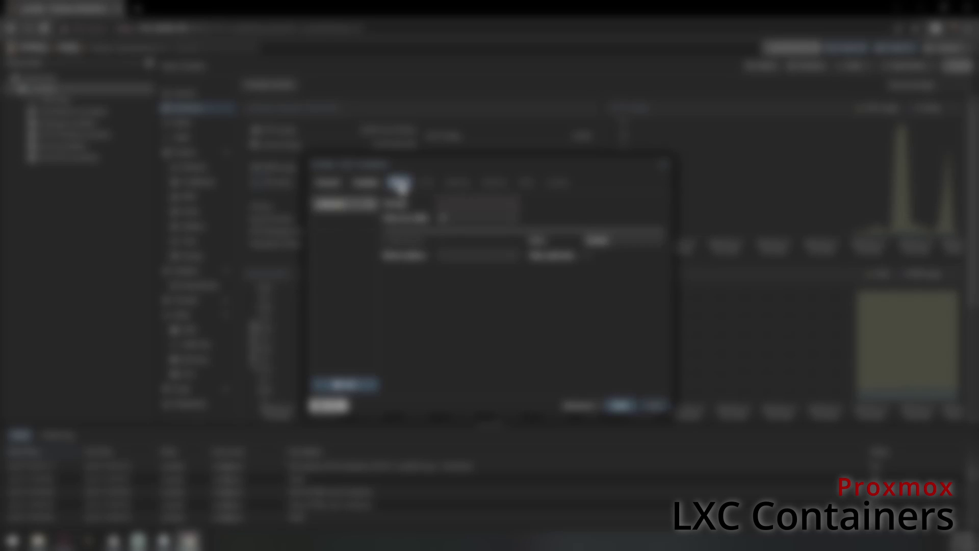
left_click(503, 253)
left_click(428, 183)
left_click(458, 182)
left_click(494, 183)
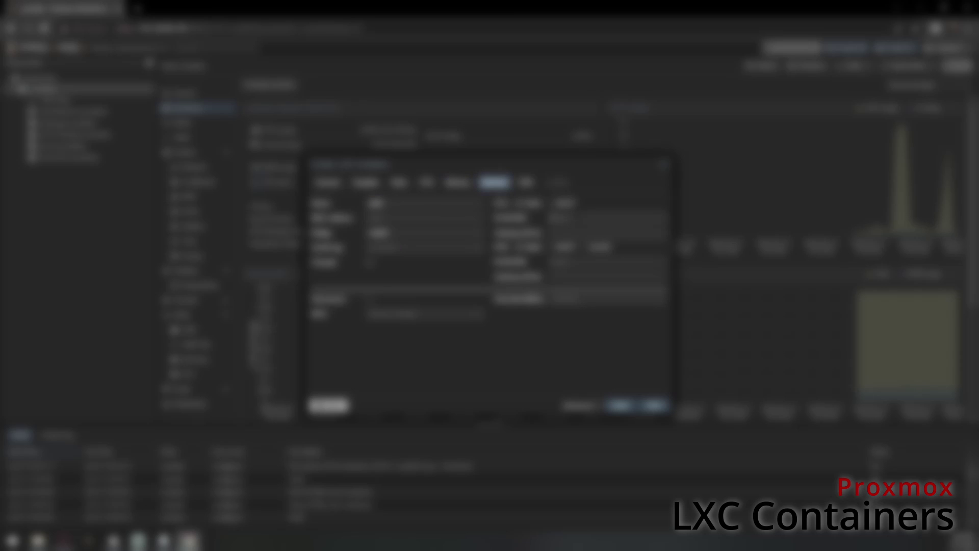
- Give the container static IPv4 192.168.1.105 and create it
left_click(327, 182)
left_click(494, 182)
left_click(607, 218)
type("192.168.1.105")
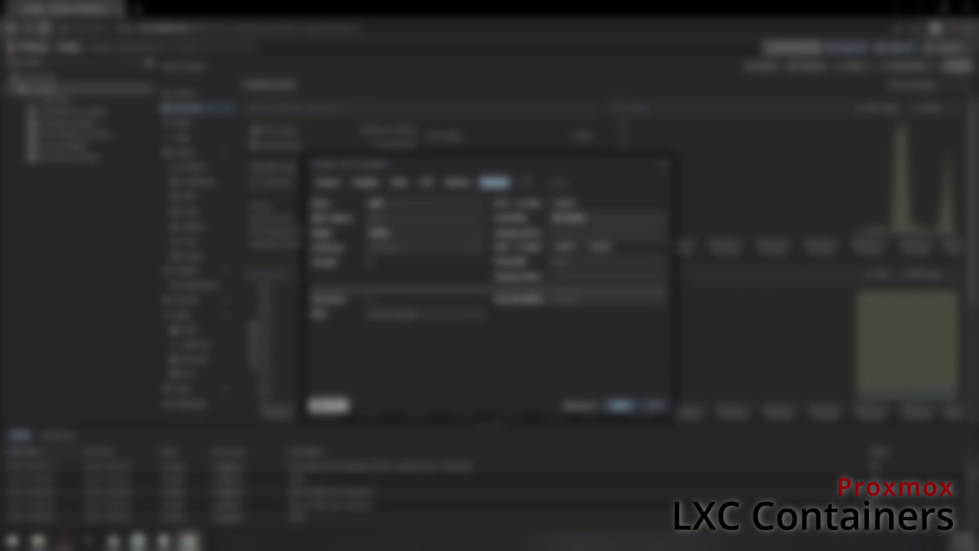
left_click(525, 183)
left_click(654, 405)
left_click(655, 405)
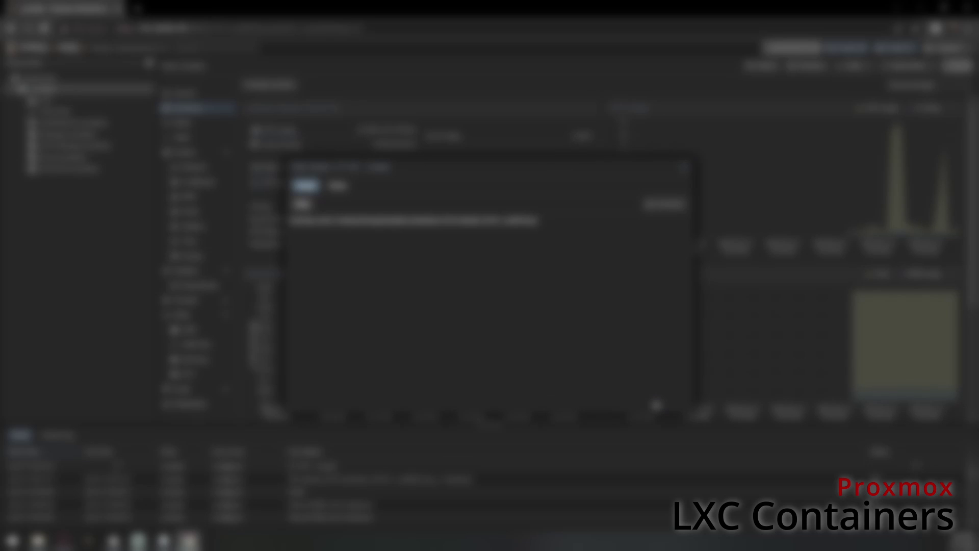
- Add a mount point at /mnt on a different storage to the new container
left_click(683, 167)
left_click(56, 100)
left_click(204, 117)
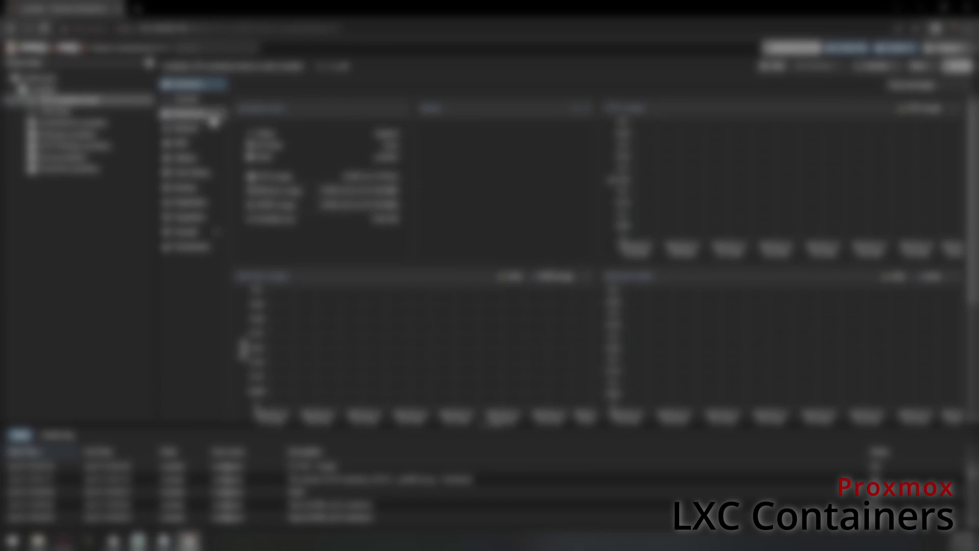
left_click(246, 86)
left_click(260, 98)
left_click(439, 266)
left_click(435, 308)
left_click(540, 251)
type("/mnt")
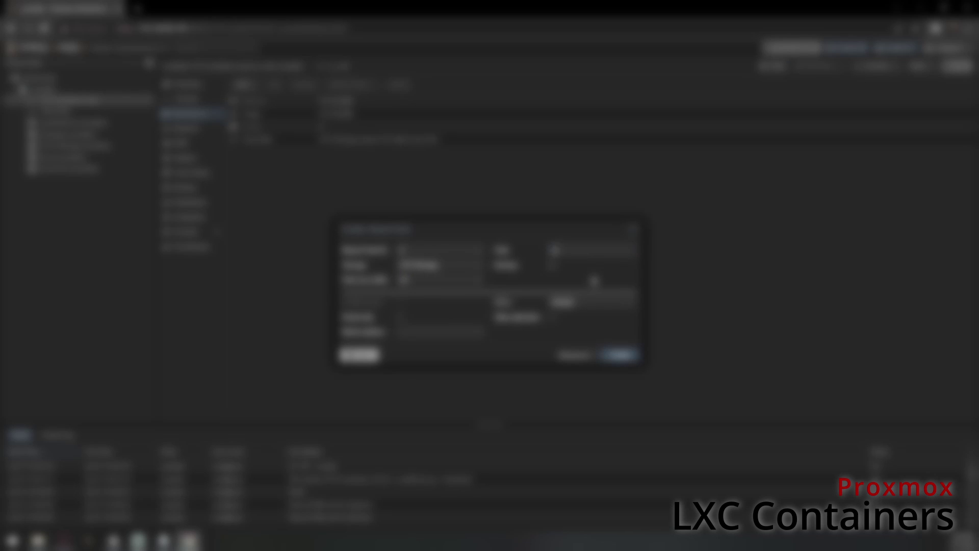
left_click(619, 355)
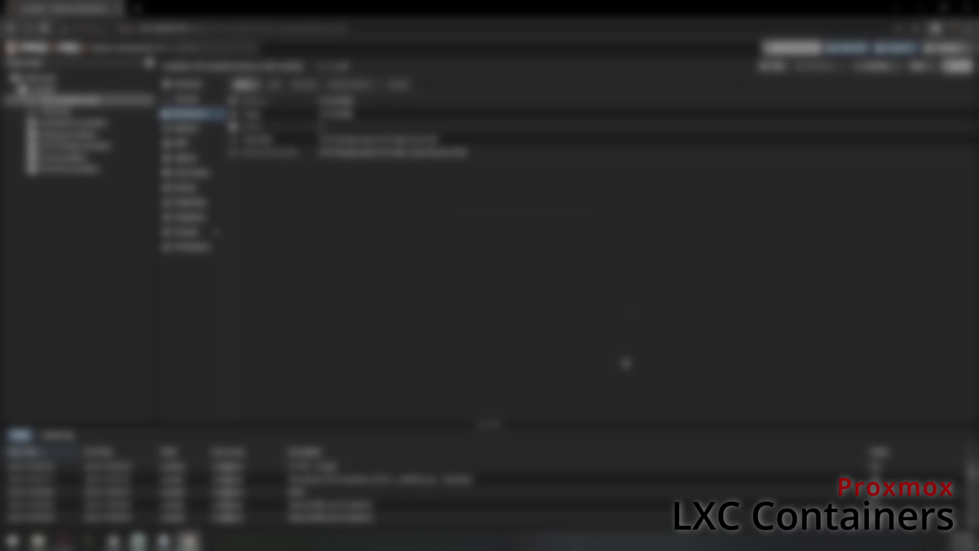
- Start the container, log in as root on its console, and run cd / and ls
left_click(189, 85)
left_click(774, 68)
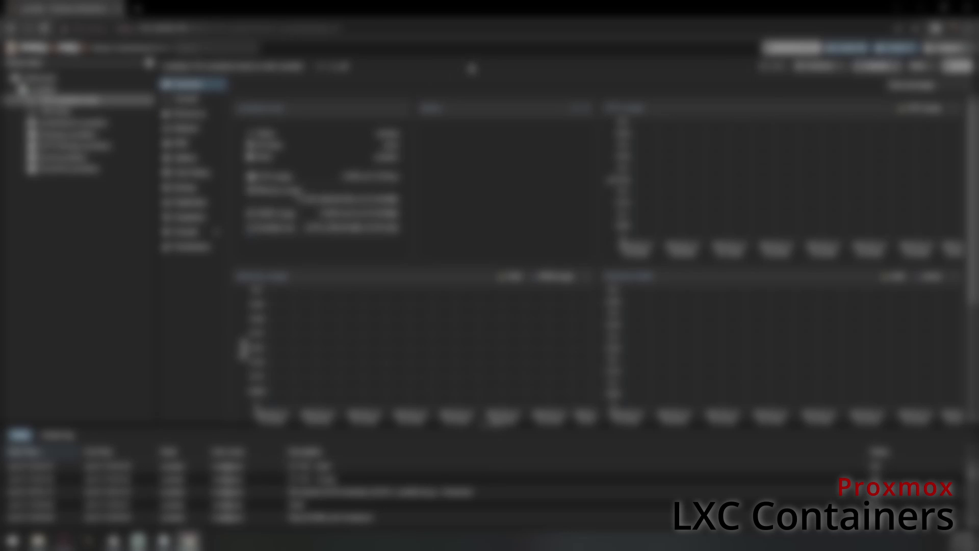
left_click(187, 99)
type("root")
key("Return")
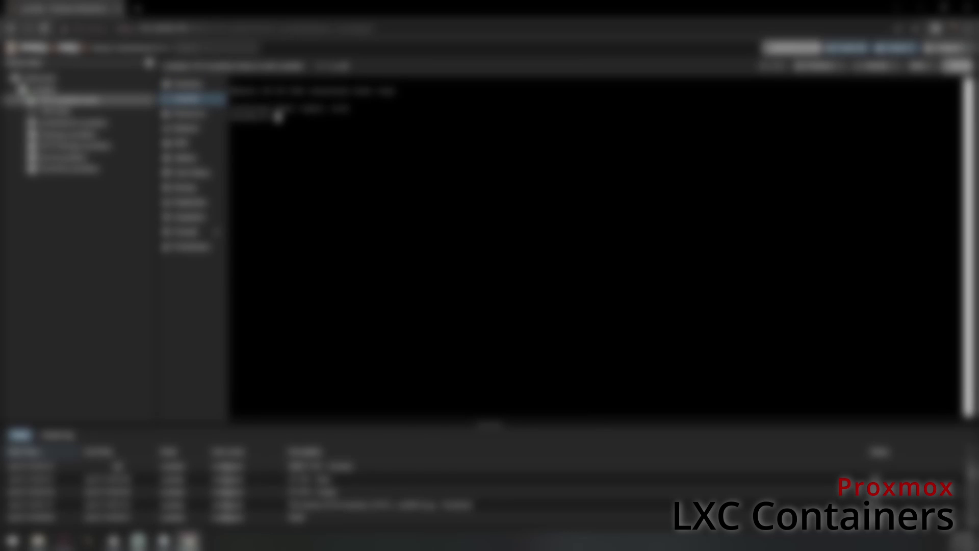
key("Return")
type("cd /")
key("Return")
type("ls")
key("Return")
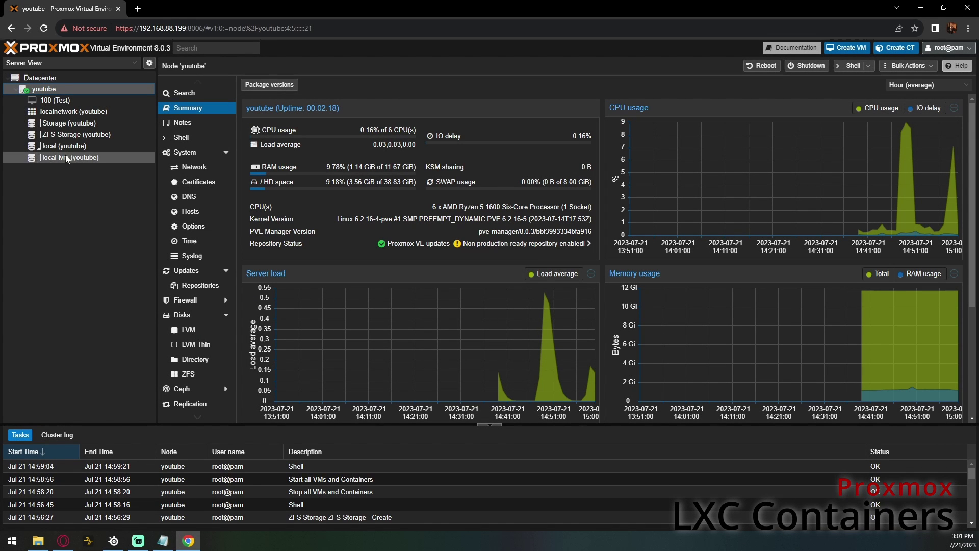
- Download ubuntu-20.04-standard into Storage's CT templates and return to the youtube node
left_click(69, 123)
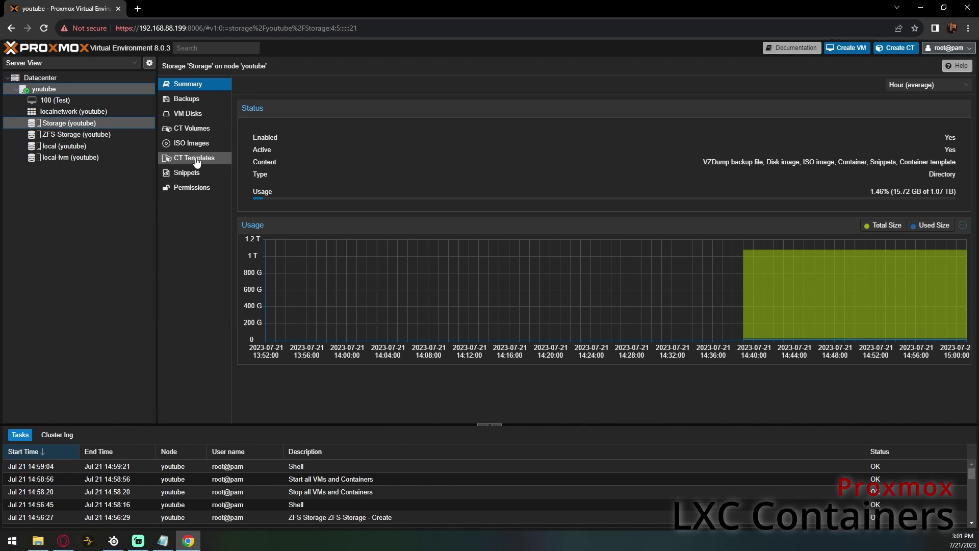
left_click(197, 159)
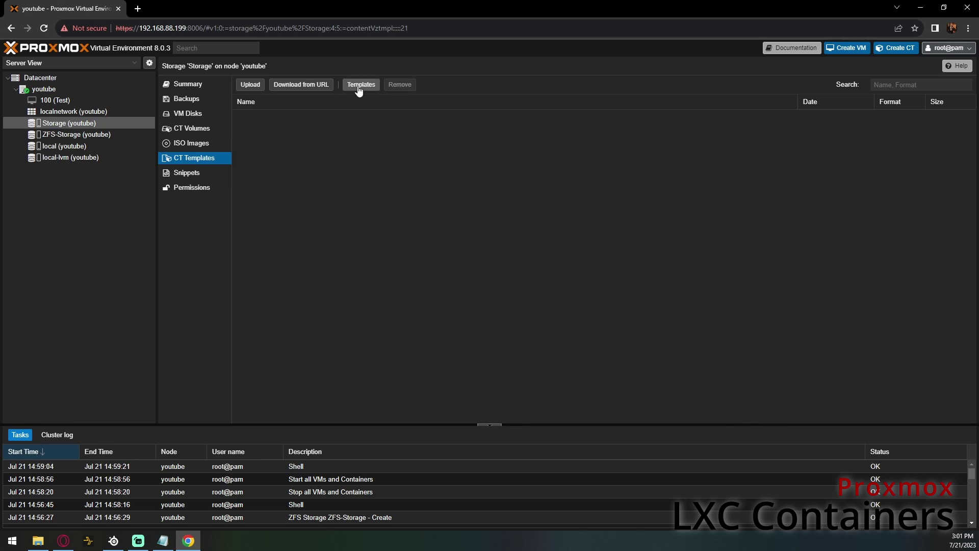
left_click(359, 85)
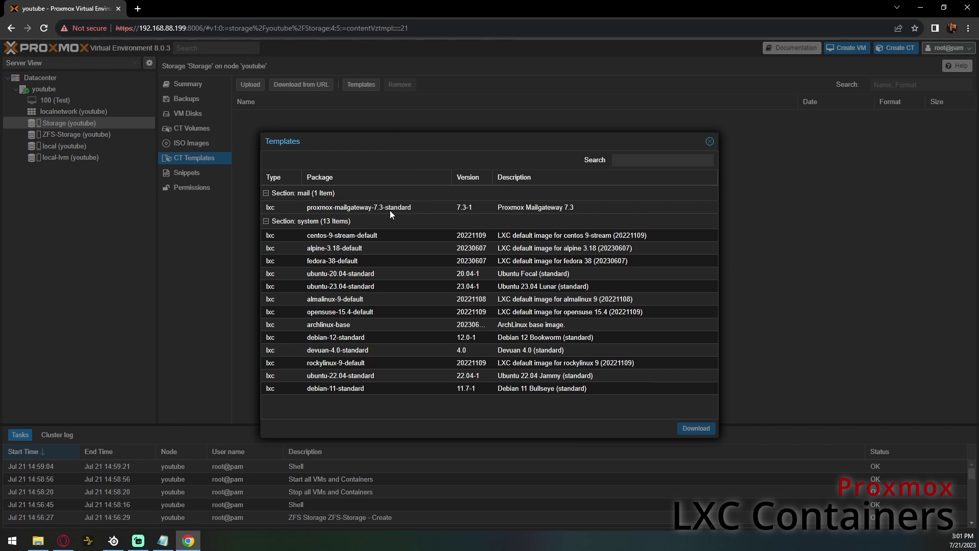
left_click(366, 275)
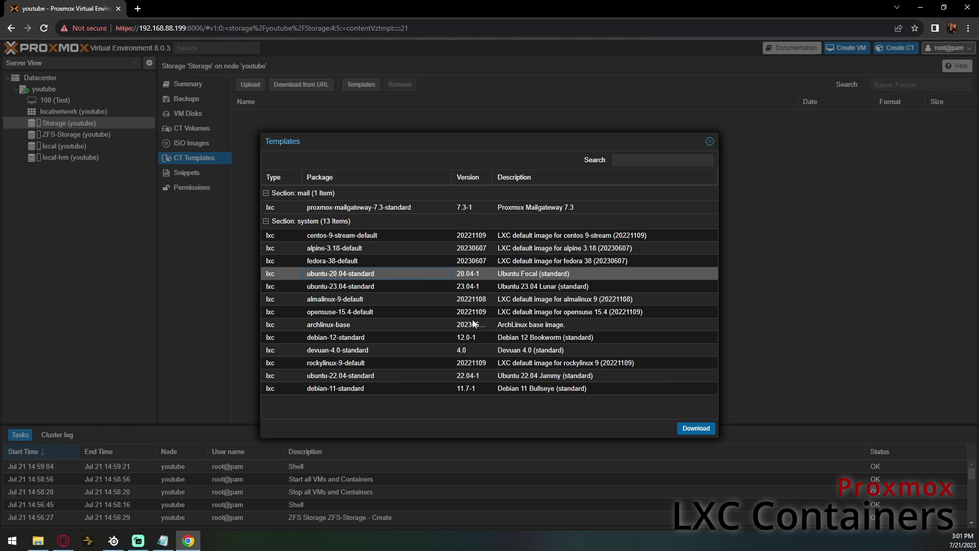
left_click(685, 429)
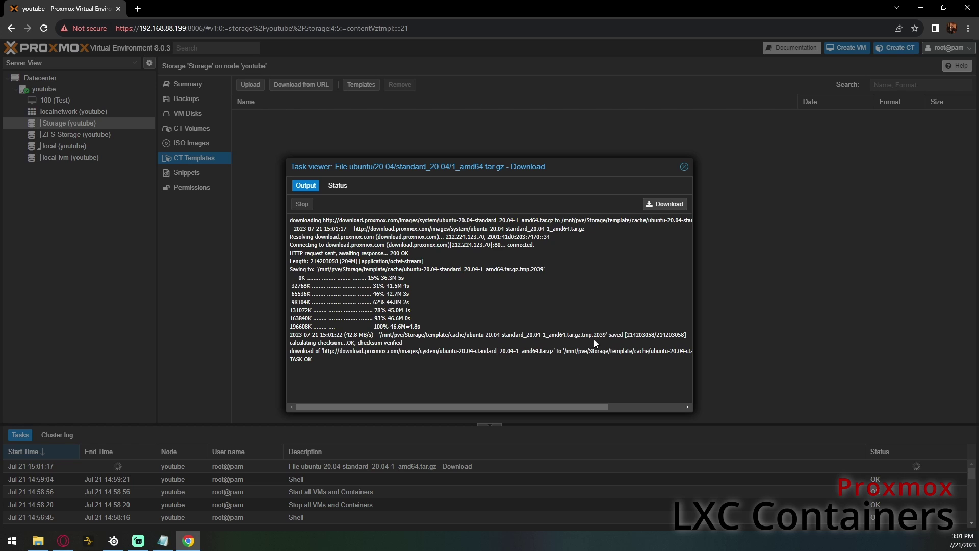
left_click(684, 167)
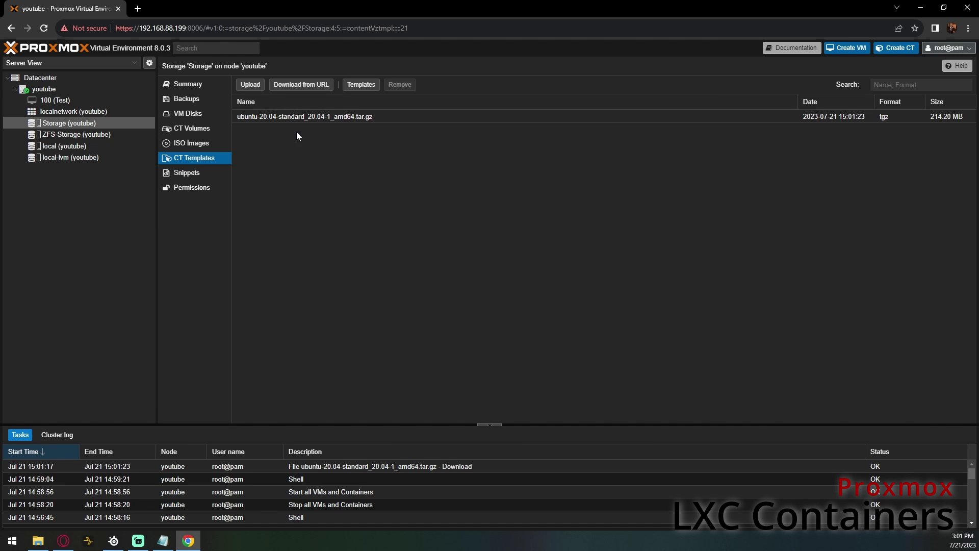
left_click(45, 89)
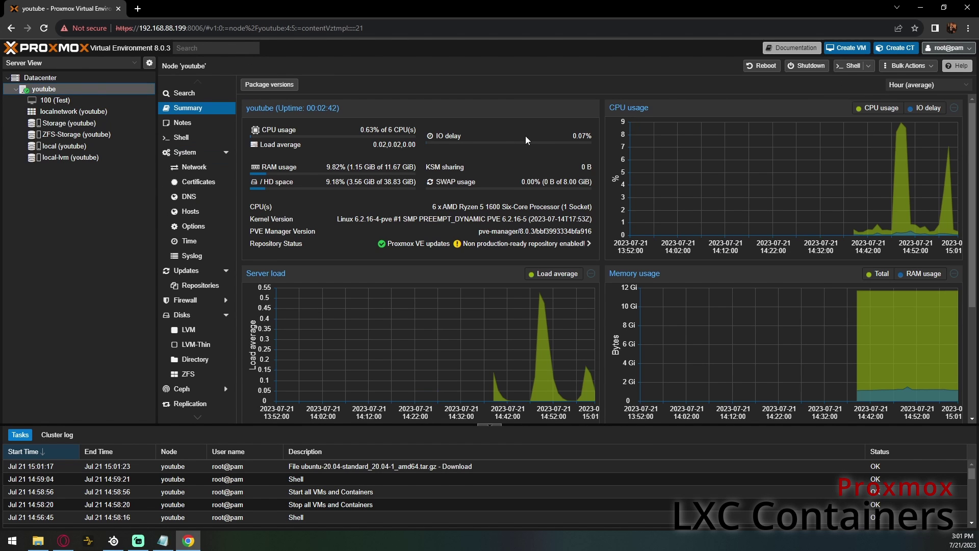
left_click(897, 49)
- Enter hostname container-test and the root password with its confirmation
left_click(449, 232)
type("containe")
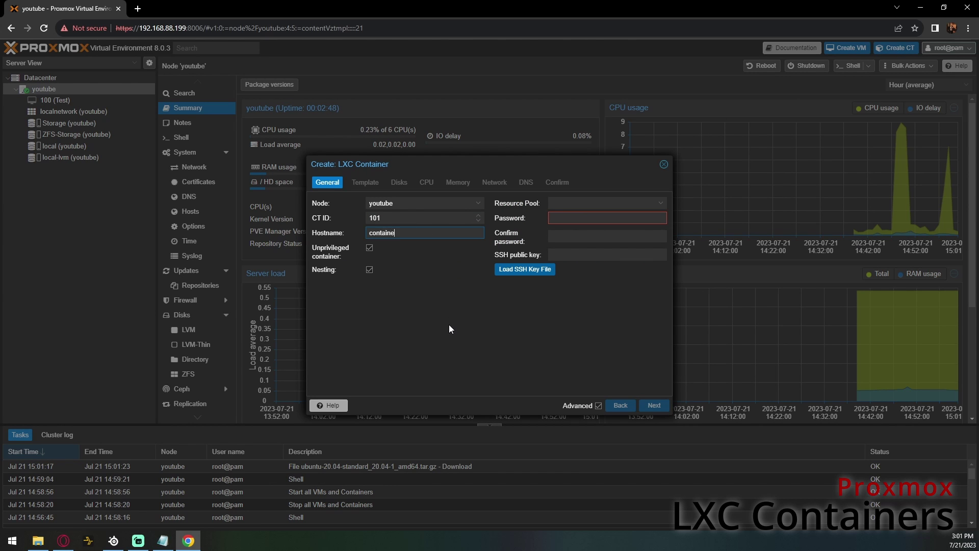
type("r-test")
left_click(448, 324)
type("•••••")
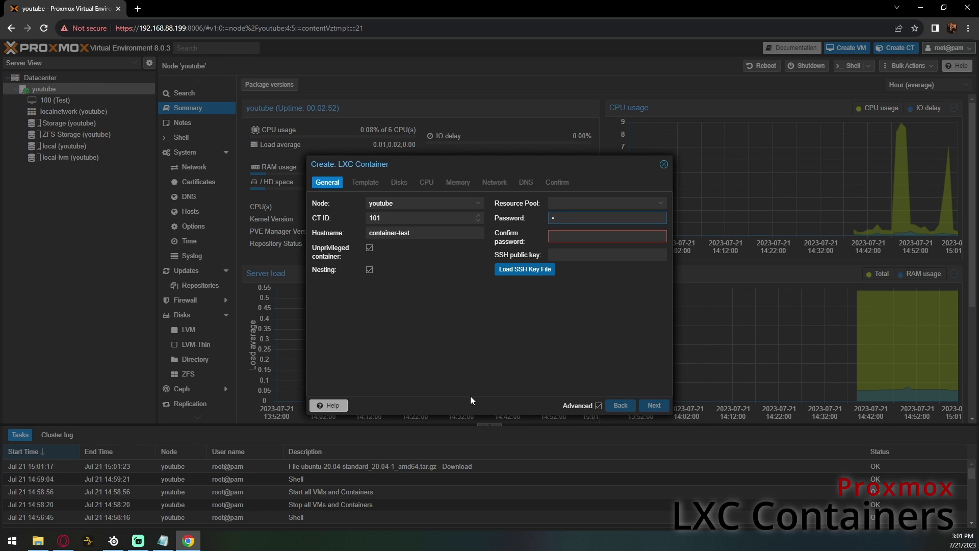
type("••••••••")
key("Tab")
type("••••••")
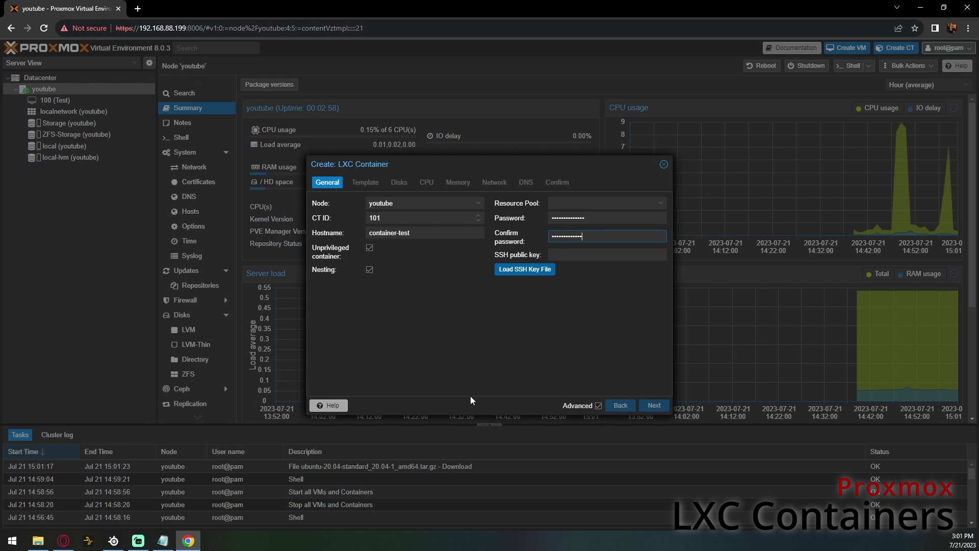
- Choose the ubuntu-20.04 template and put the root disk on ZFS-Storage
left_click(365, 183)
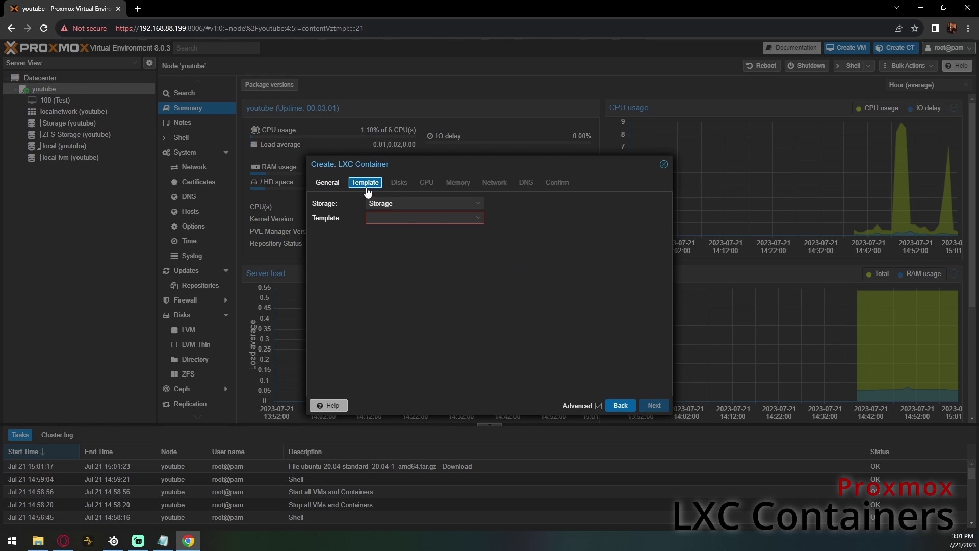
left_click(393, 218)
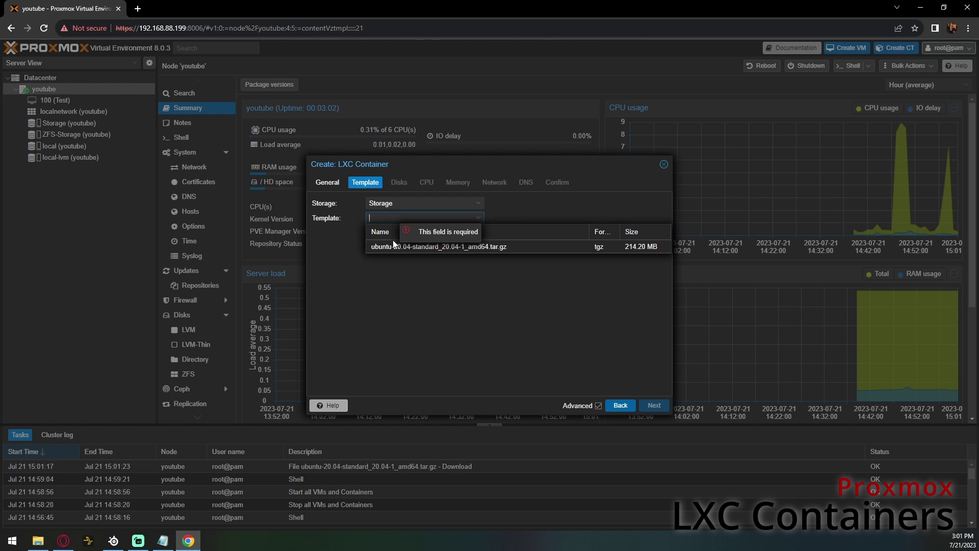
left_click(432, 250)
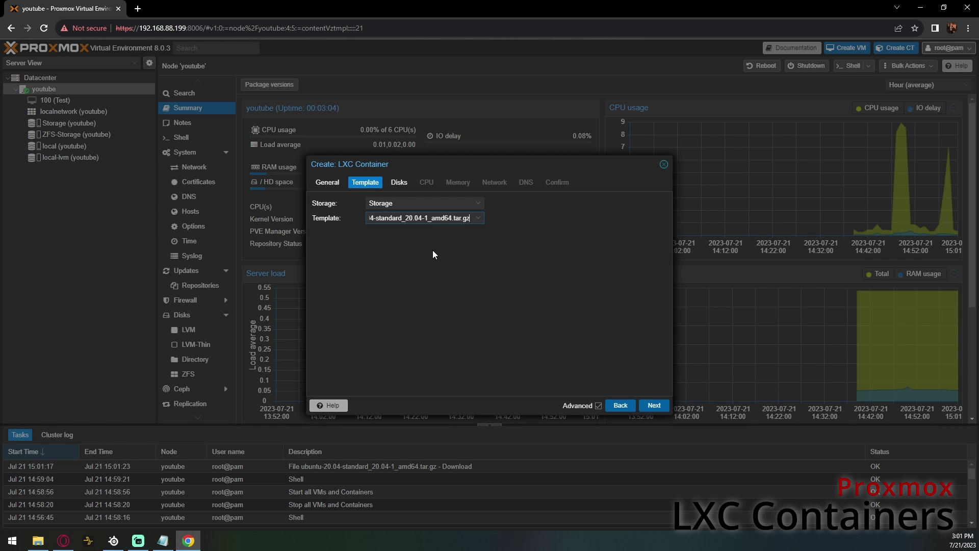
left_click(401, 184)
left_click(472, 203)
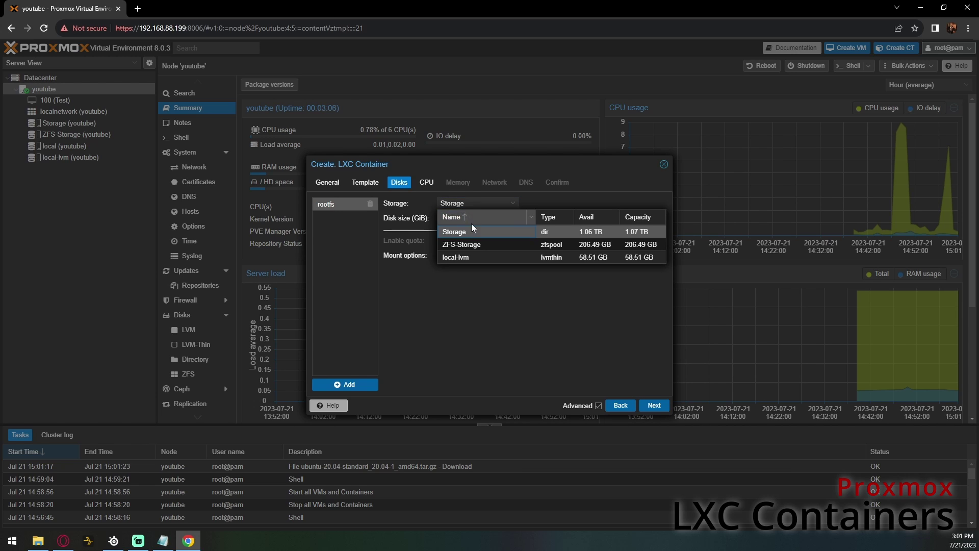
left_click(501, 246)
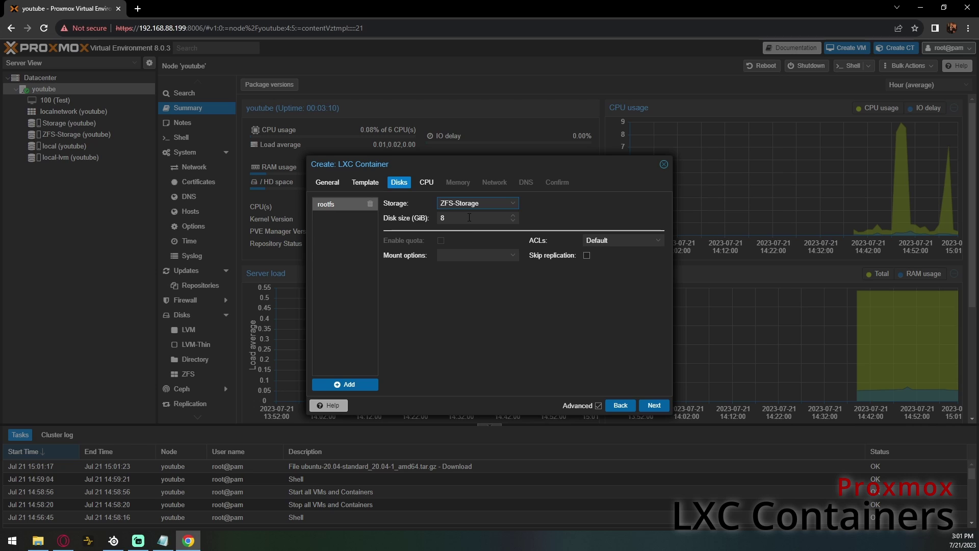
- Set the container to 2 CPU cores and keep memory and swap at 512 MiB
left_click(427, 182)
left_click(442, 201)
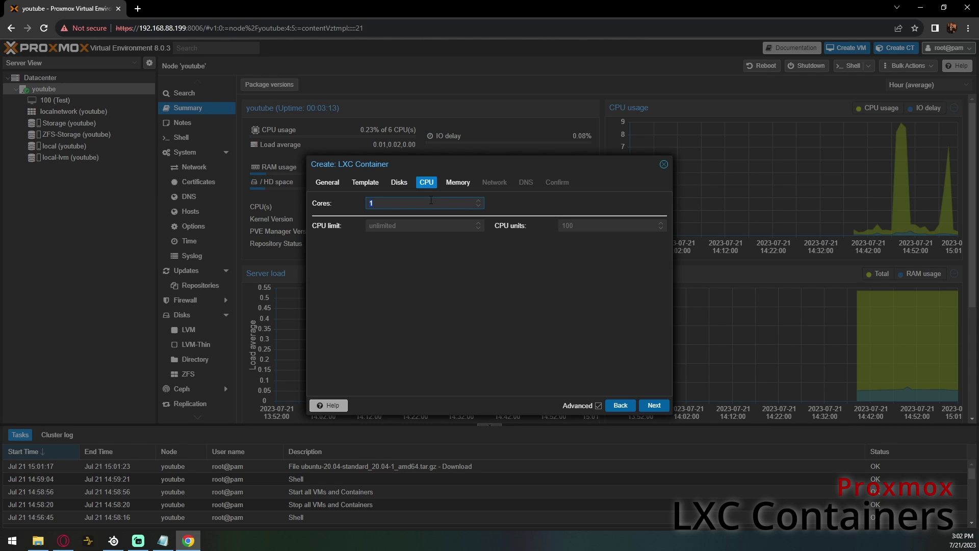
key("BackSpace")
type("2")
left_click(457, 186)
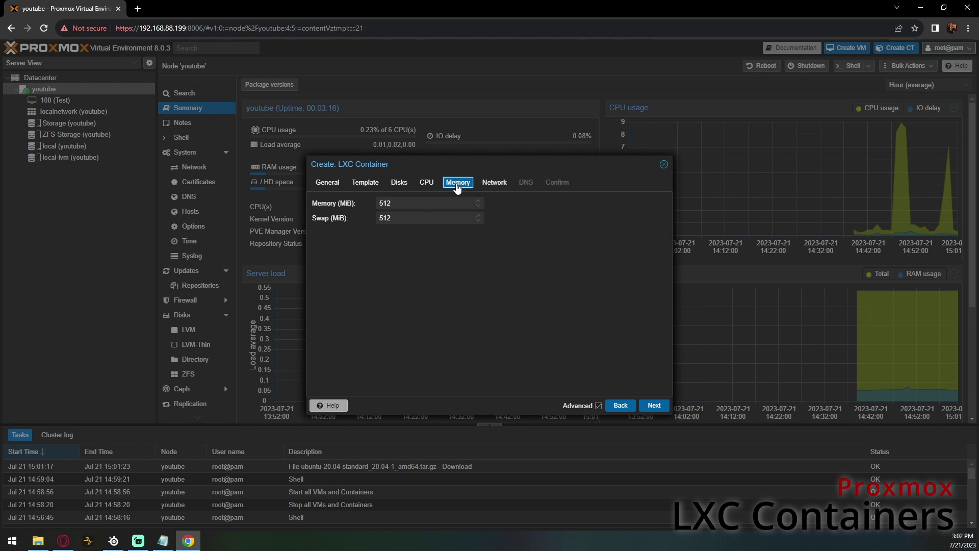
double_click(417, 219)
left_click(416, 208)
left_click(430, 245)
- Enter IPv4 192.168.88.201/24 and gateway 192.168.88.1 for the container's network
left_click(487, 184)
left_click(579, 215)
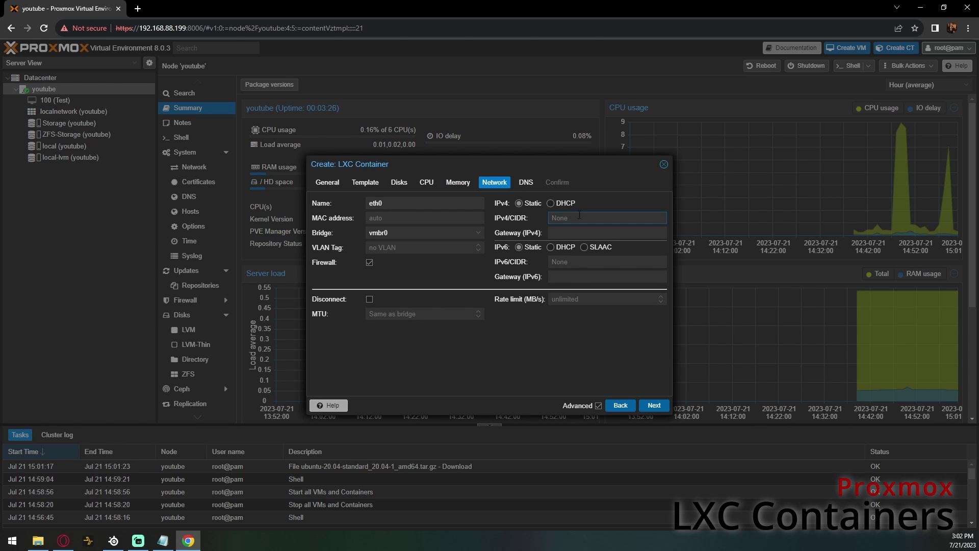
left_click(327, 182)
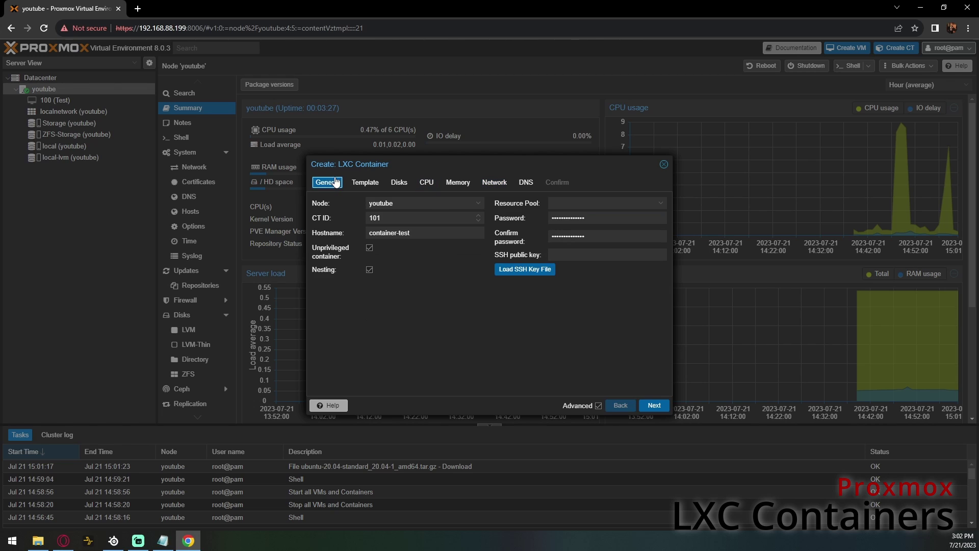
left_click(494, 182)
left_click(584, 220)
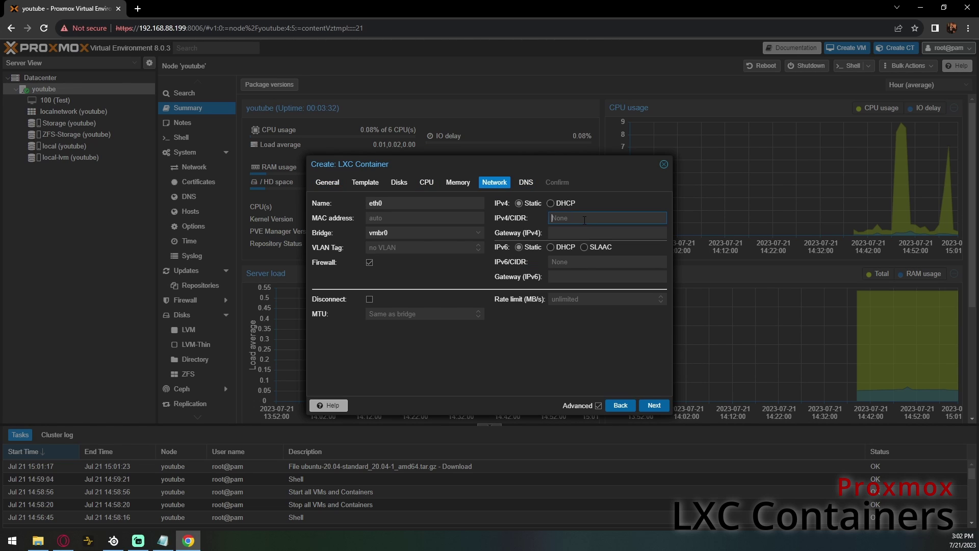
type("192.168.88.")
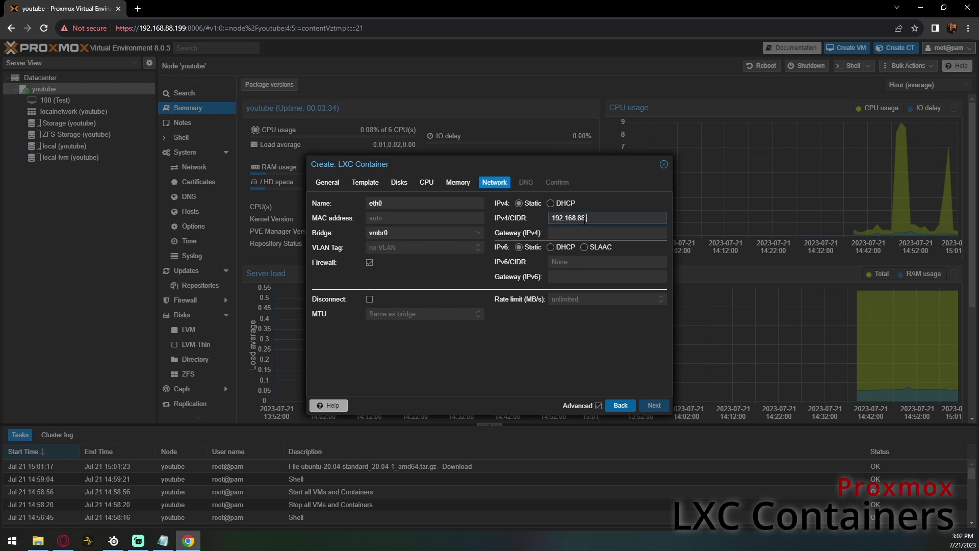
type("201/24")
key("Tab")
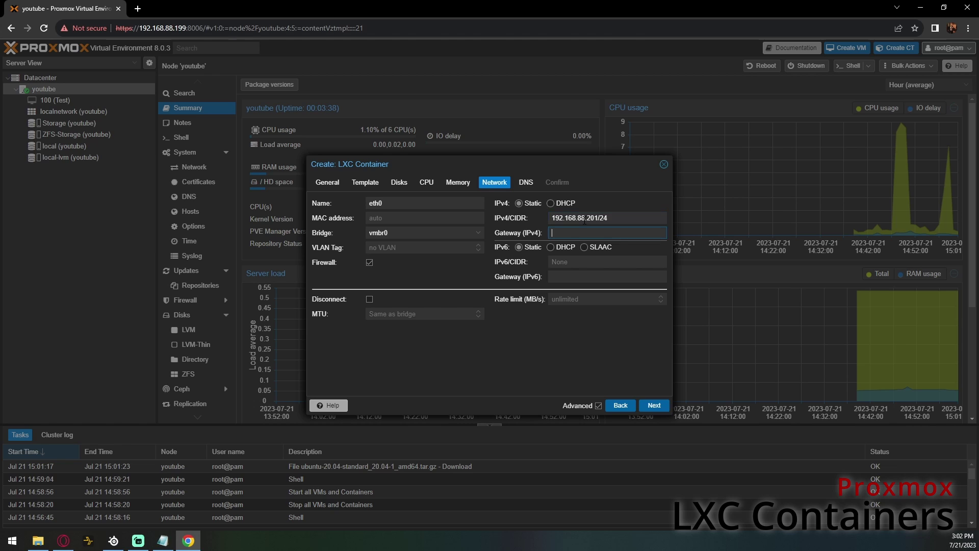
type("192.168.88.1")
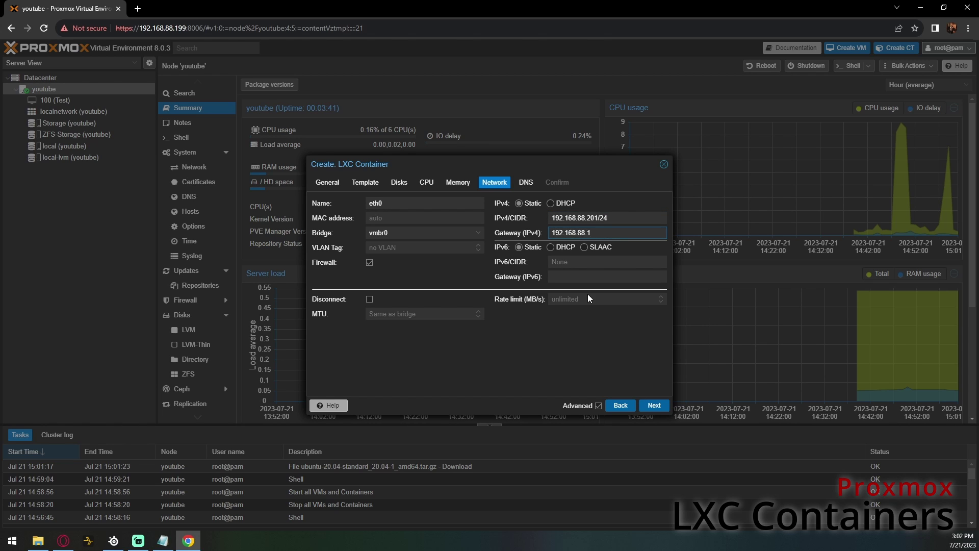
left_click(547, 341)
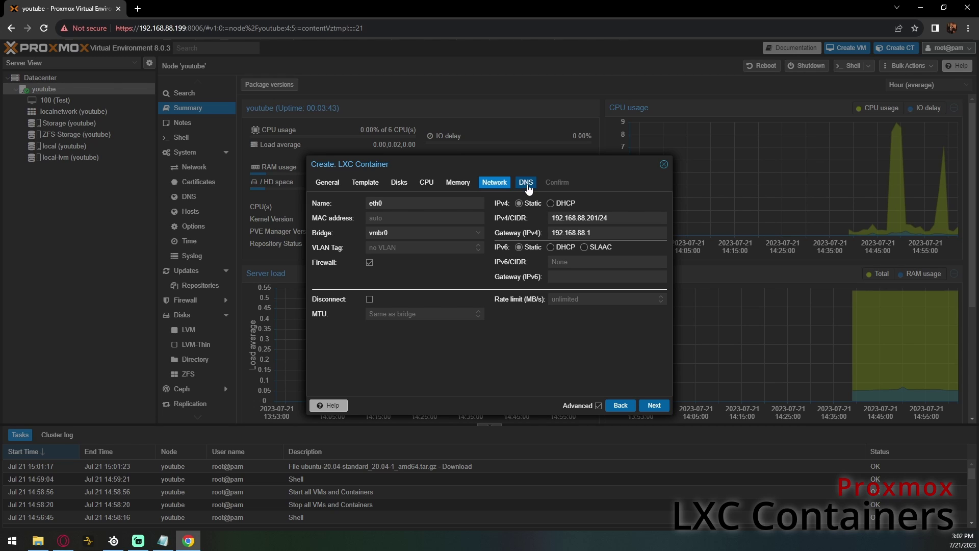
- Move past DNS to the summary and create the container as CT 101
left_click(654, 405)
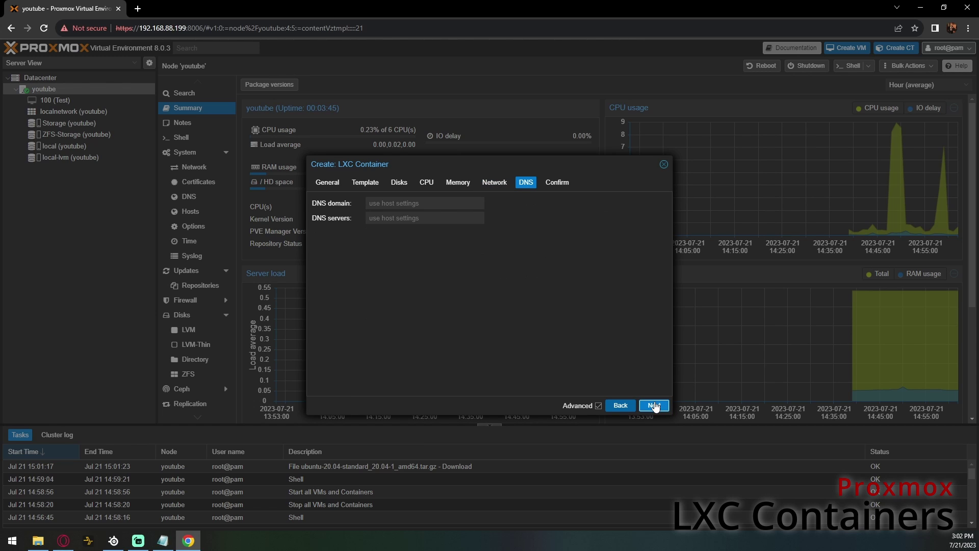
left_click(654, 405)
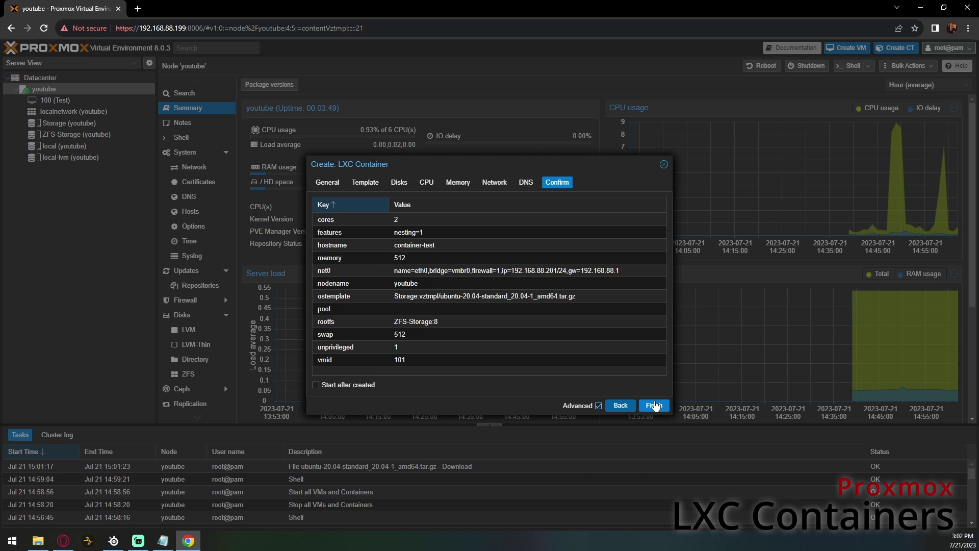
left_click(655, 405)
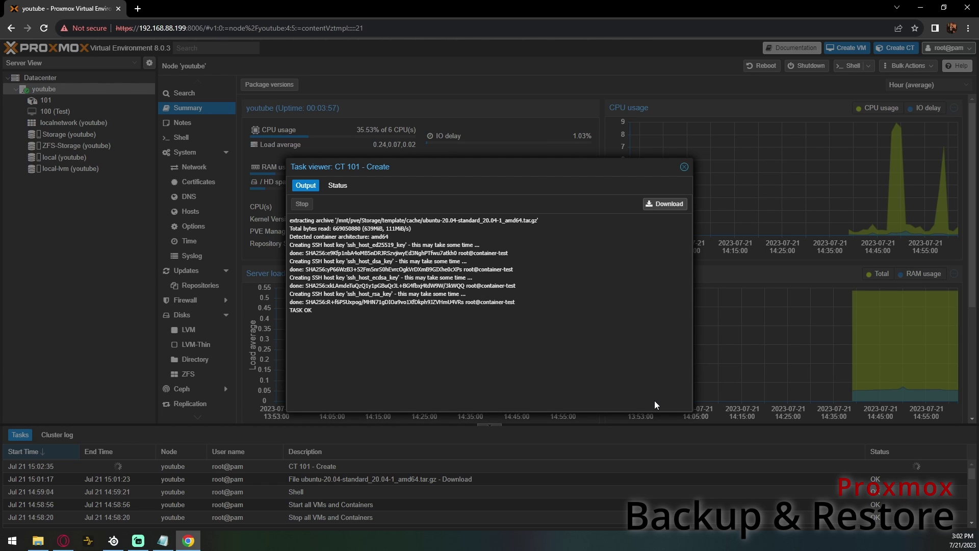
- Open container 101's resources and start adding a new mount point
left_click(684, 167)
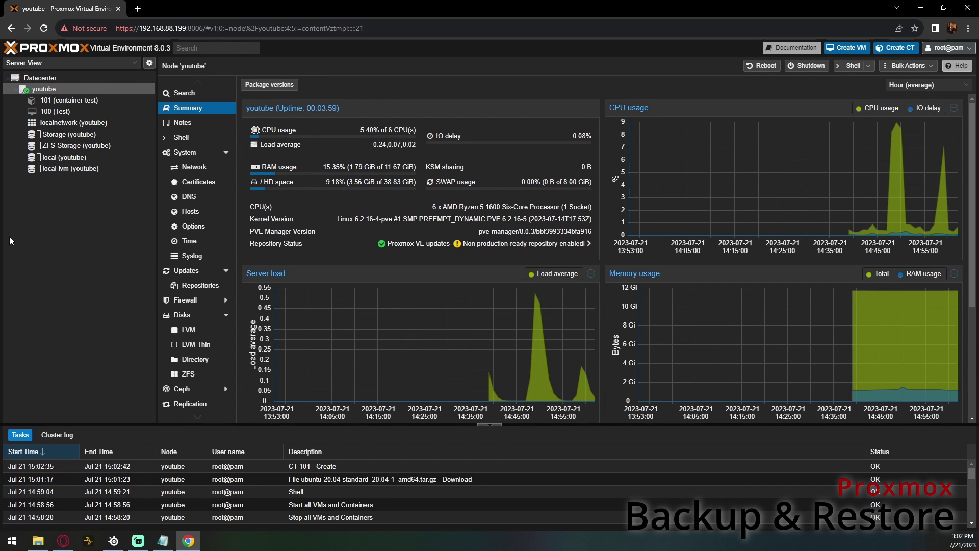
left_click(87, 102)
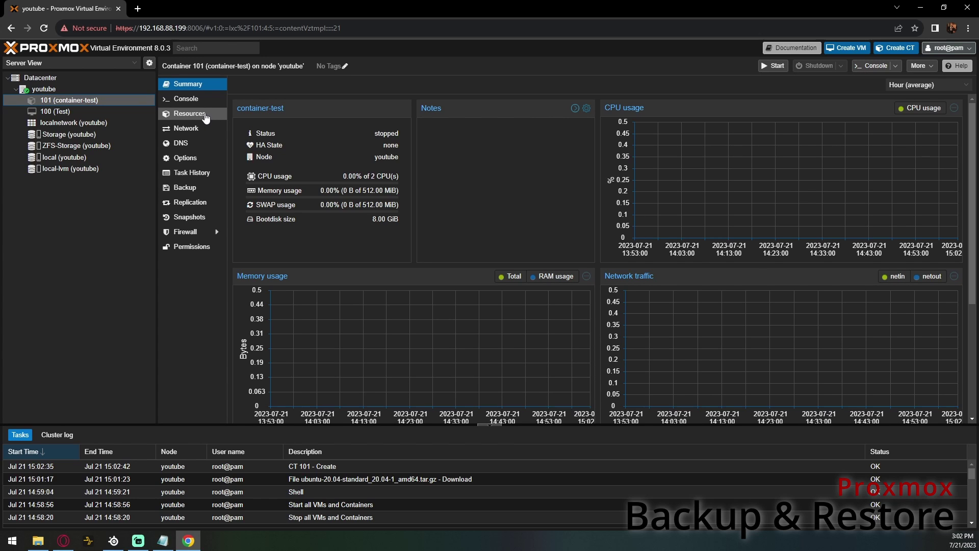
left_click(206, 118)
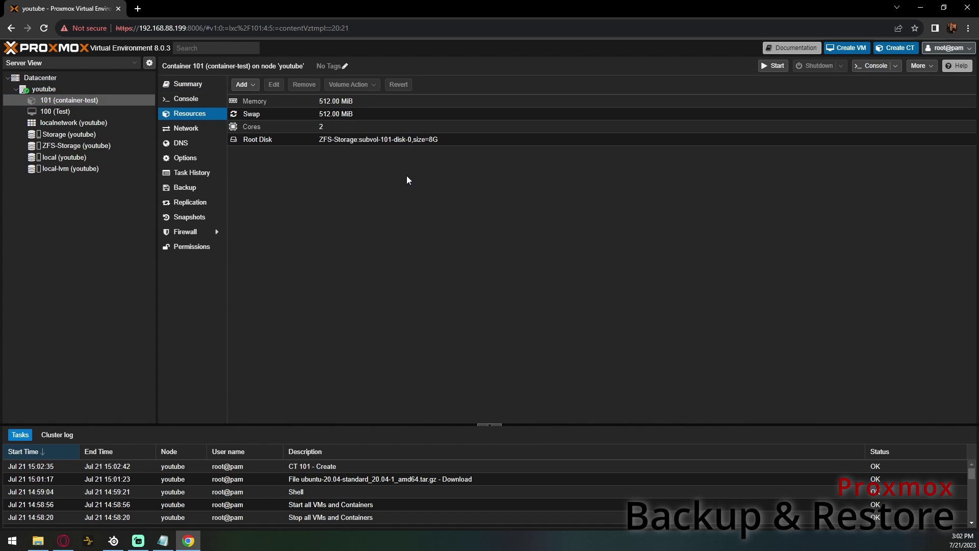
left_click(250, 86)
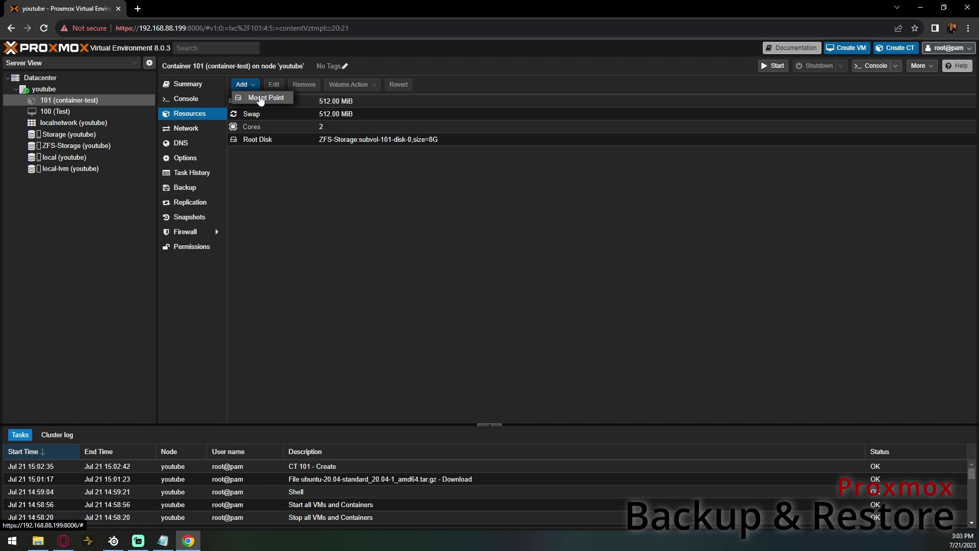
left_click(259, 97)
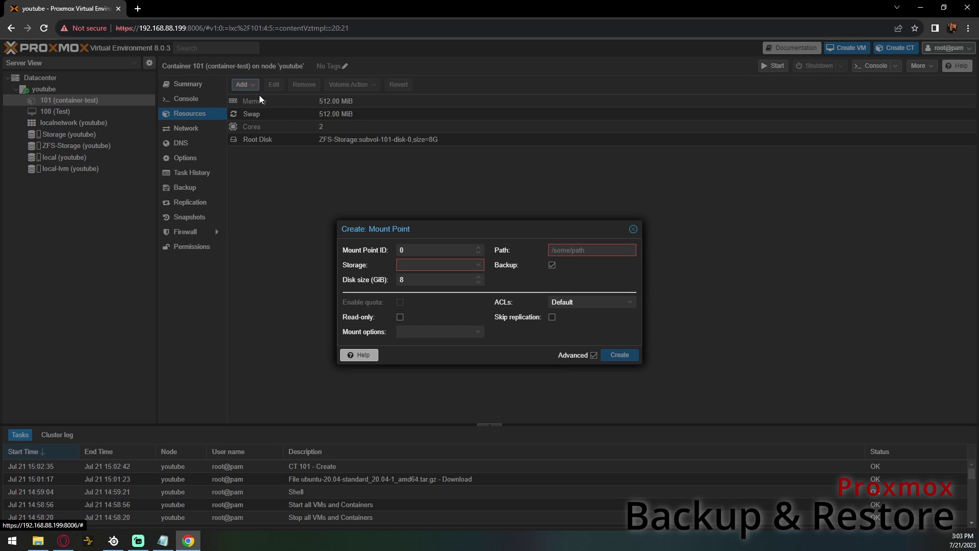
- Create a 50 GiB ZFS-Storage mount point at /zfs with backup unchecked
left_click(436, 266)
left_click(436, 307)
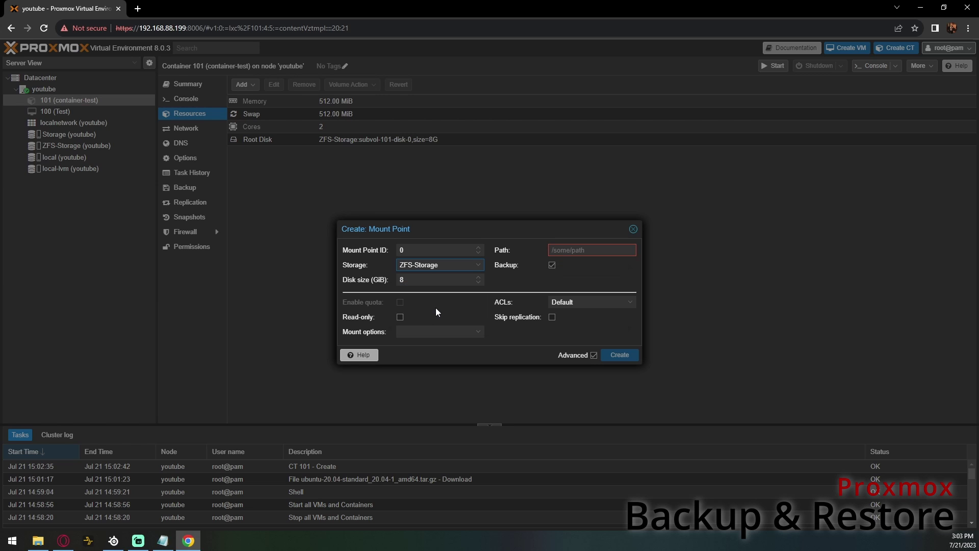
left_click(422, 280)
type("50")
left_click(568, 251)
type("/")
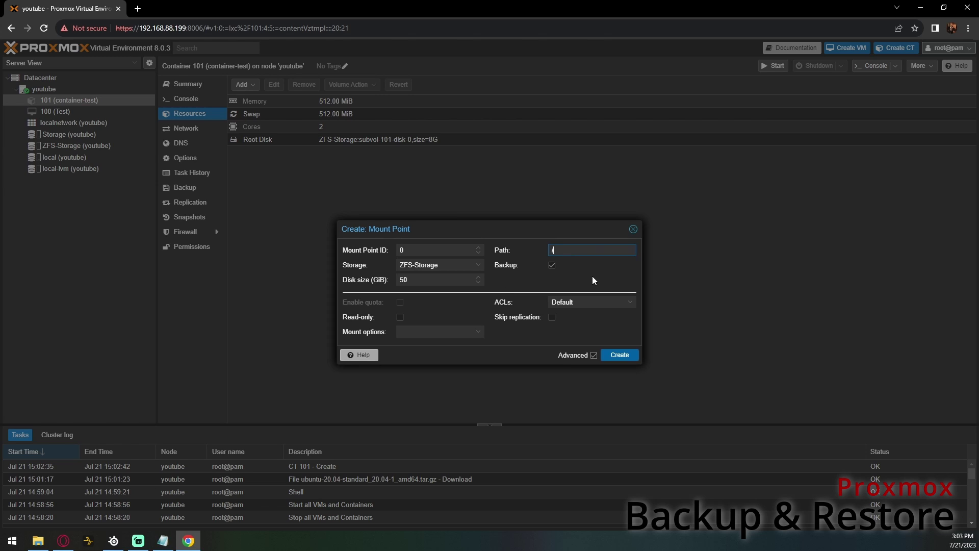
type("zfs")
left_click(552, 265)
left_click(620, 355)
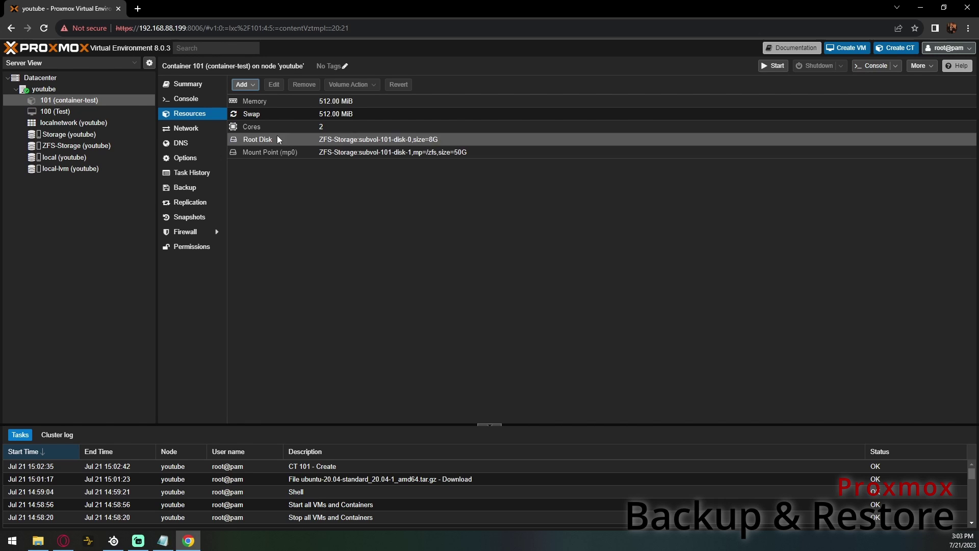
- Start container 101 and log in as root in its console
left_click(188, 86)
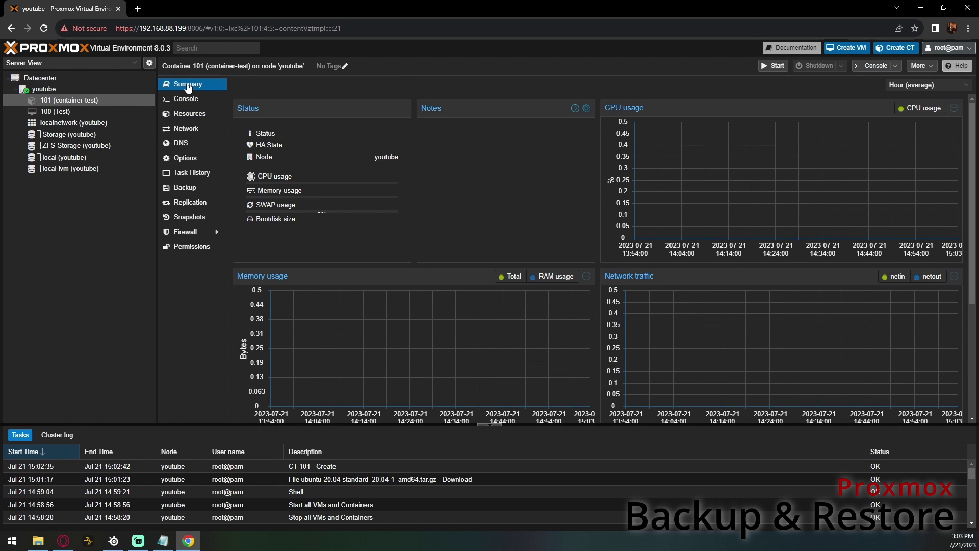
left_click(775, 66)
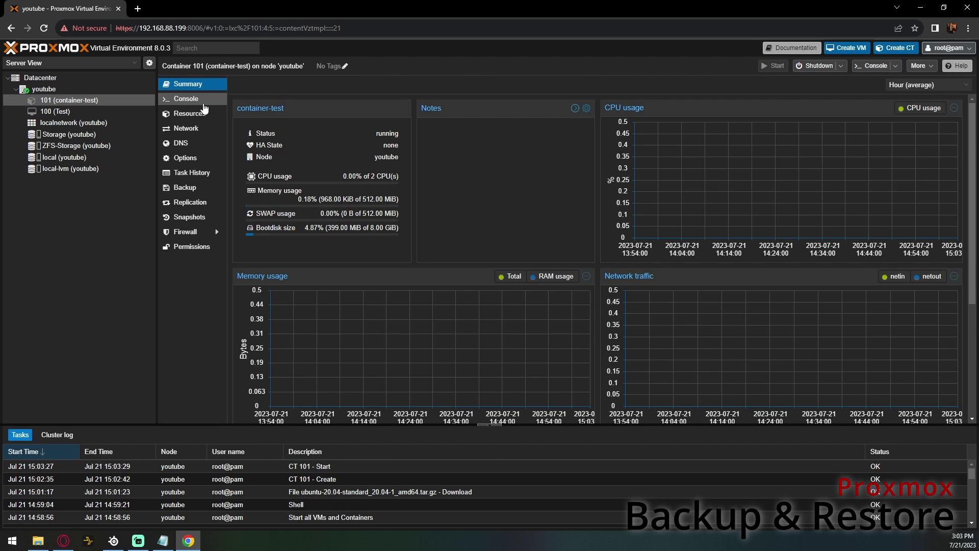
left_click(186, 99)
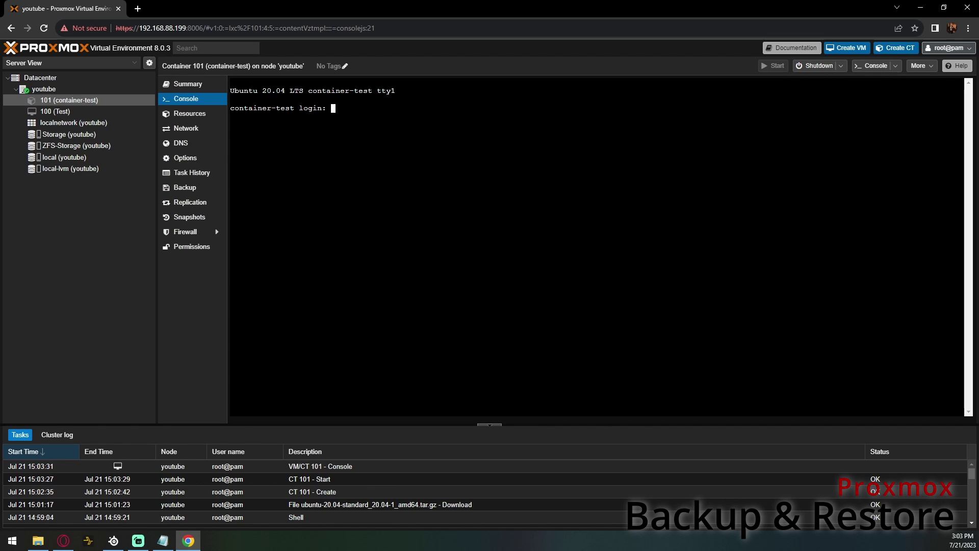
type("root")
key("Return")
key("Return")
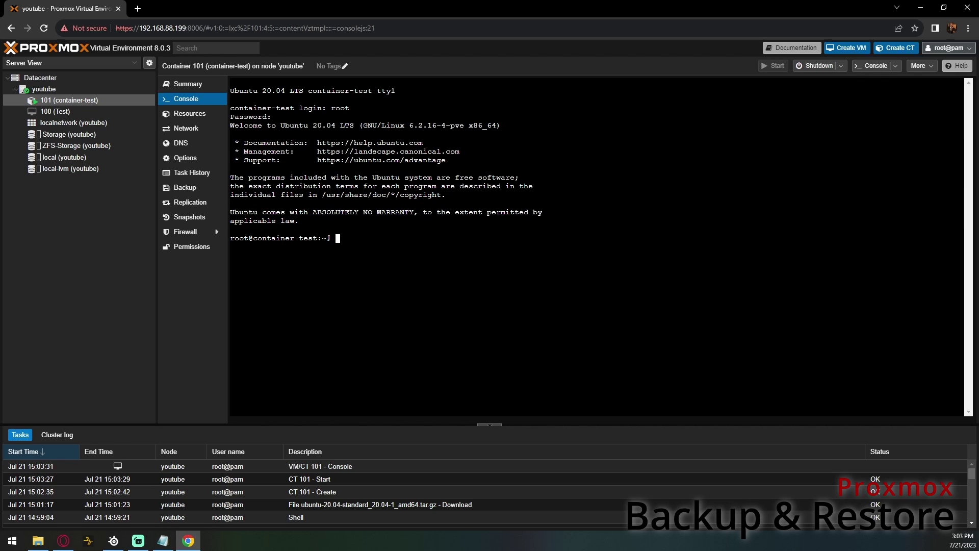
- List the root directory with cd / and ls to find the zfs directory
type("cd /")
key("Return")
type("ls")
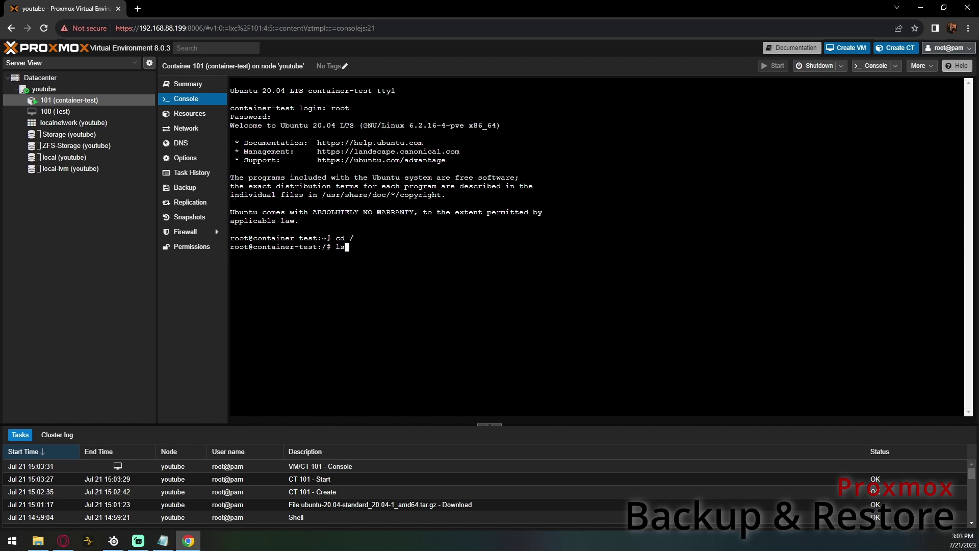
key("Return")
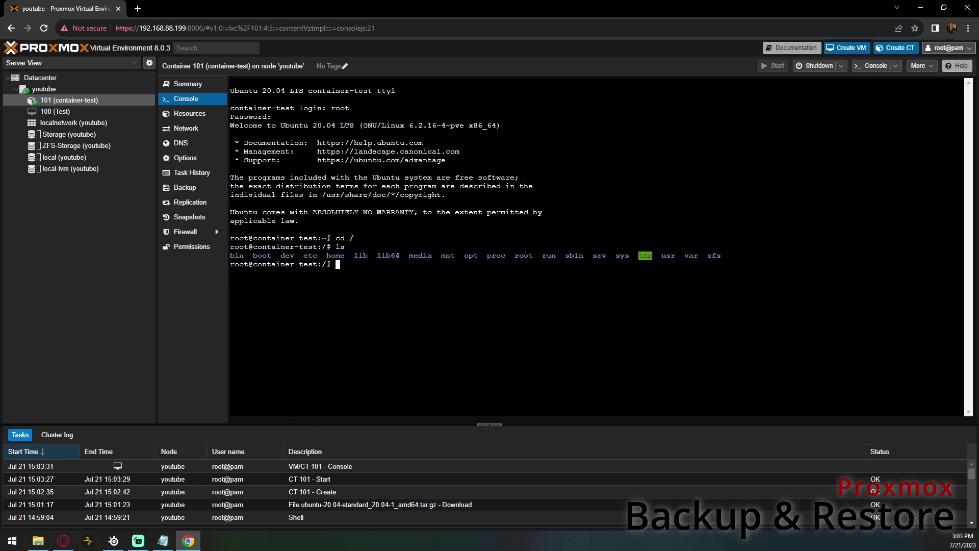
double_click(714, 256)
left_click(715, 261)
- Run df -h and check the /zfs row showing 50G available
type("df -h")
key("Return")
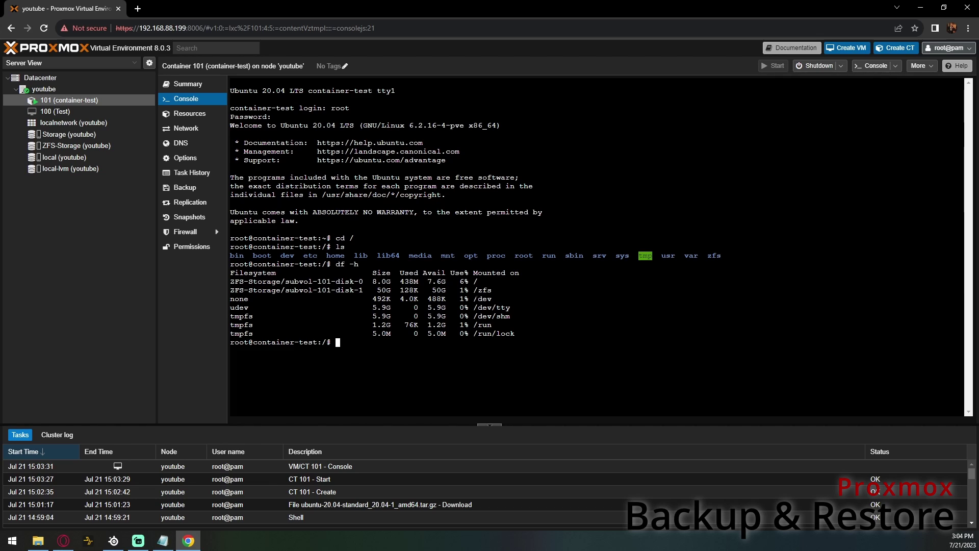
left_click_drag(446, 290, 433, 290)
left_click_drag(493, 290, 230, 290)
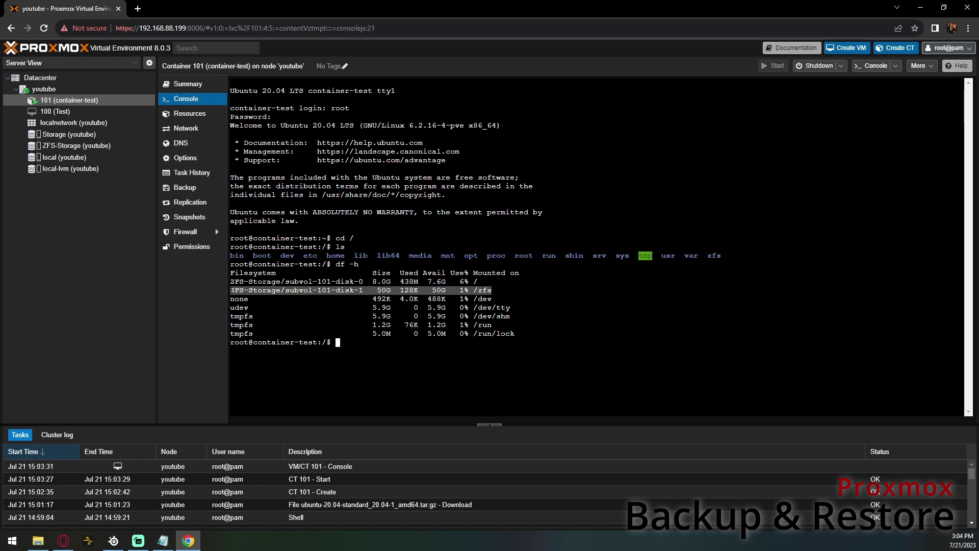
left_click(285, 299)
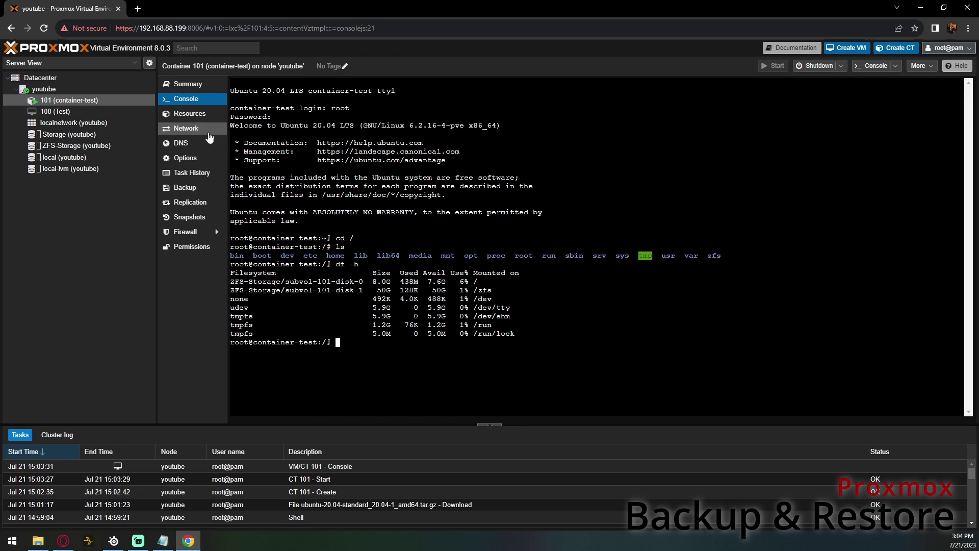
left_click(200, 117)
- Resize container 101's mp0 volume by 50 GiB so it becomes 100G
left_click(443, 152)
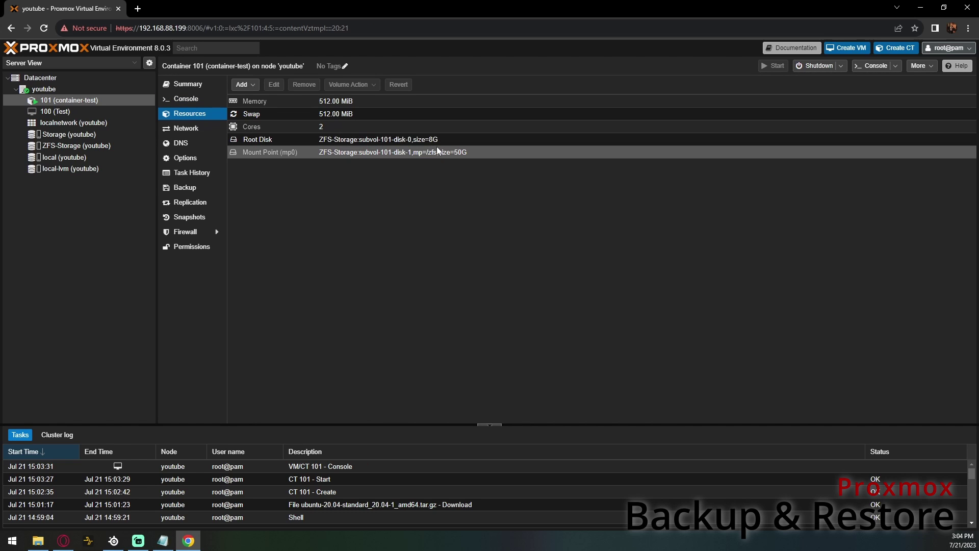
left_click(351, 85)
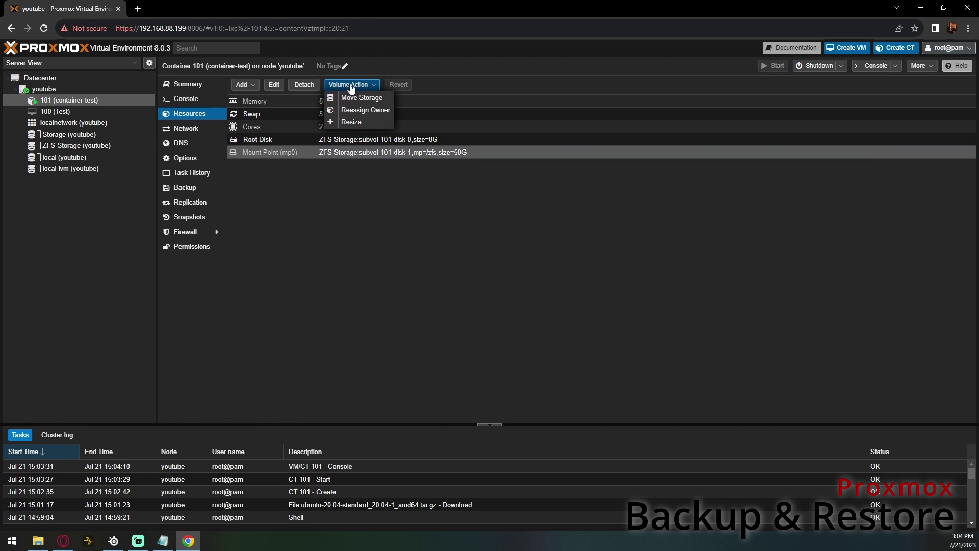
left_click(375, 125)
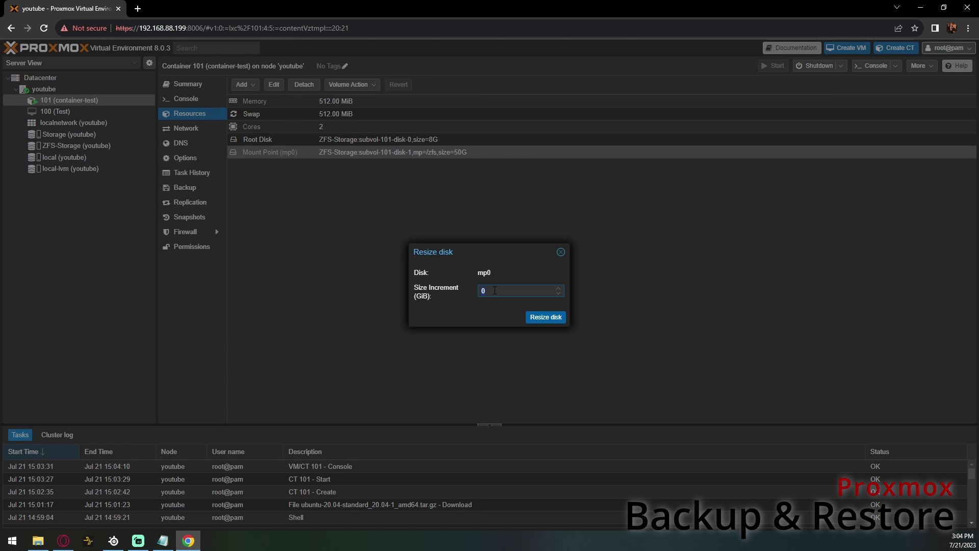
type("50")
left_click(553, 318)
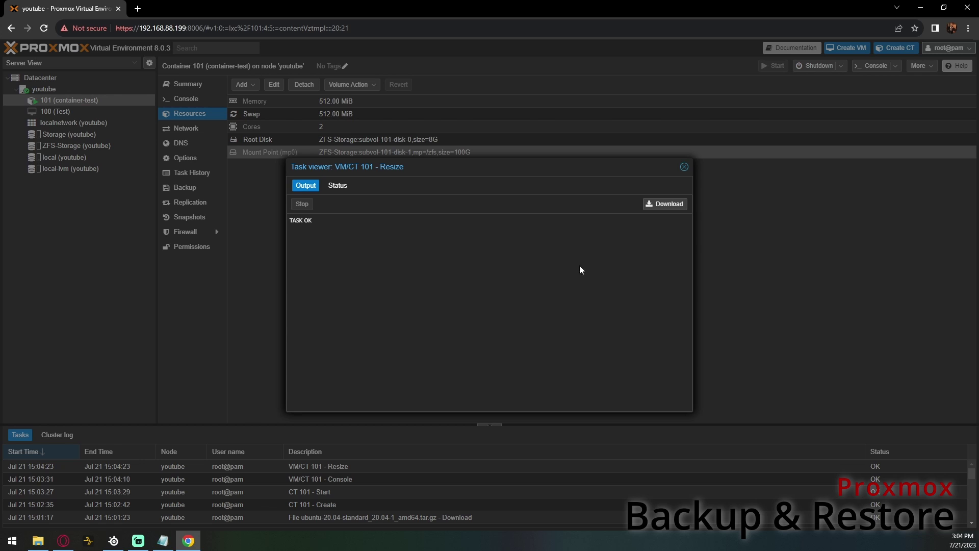
left_click(685, 168)
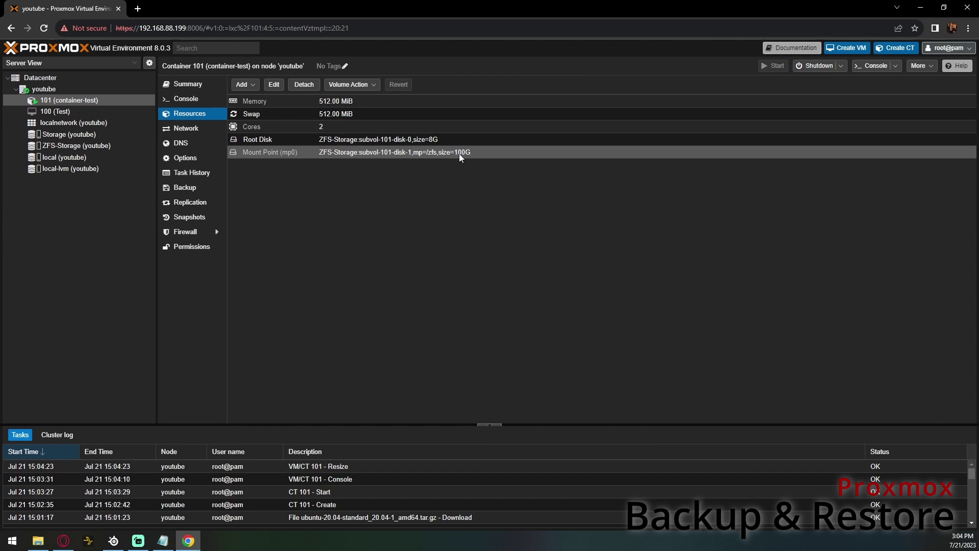
- Run df -h in the console to confirm /zfs now shows 100G
left_click(185, 99)
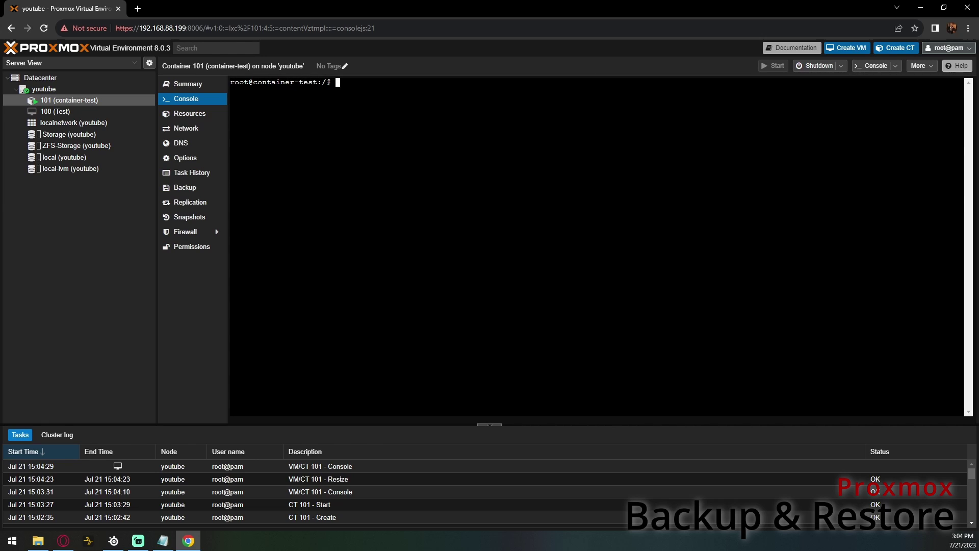
type("df -h")
key("Return")
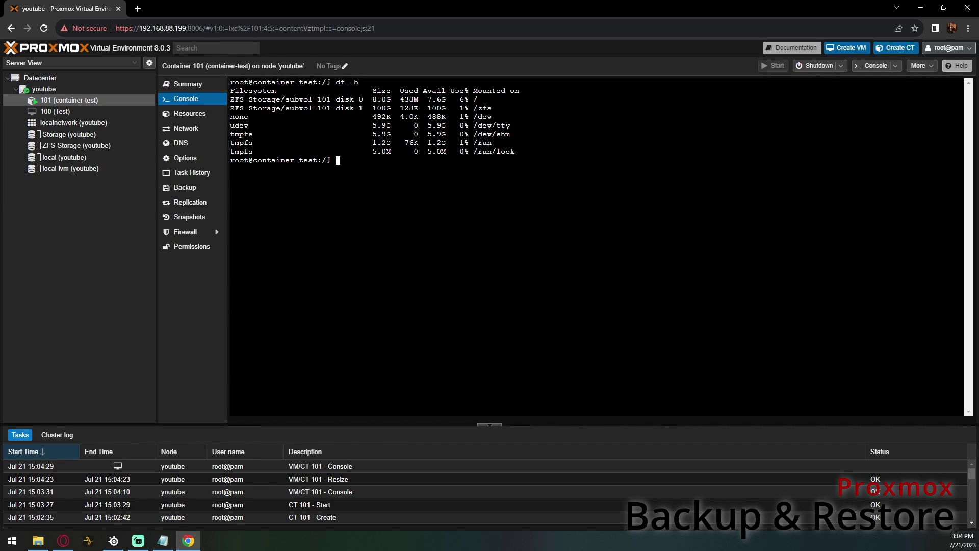
left_click_drag(492, 109, 231, 108)
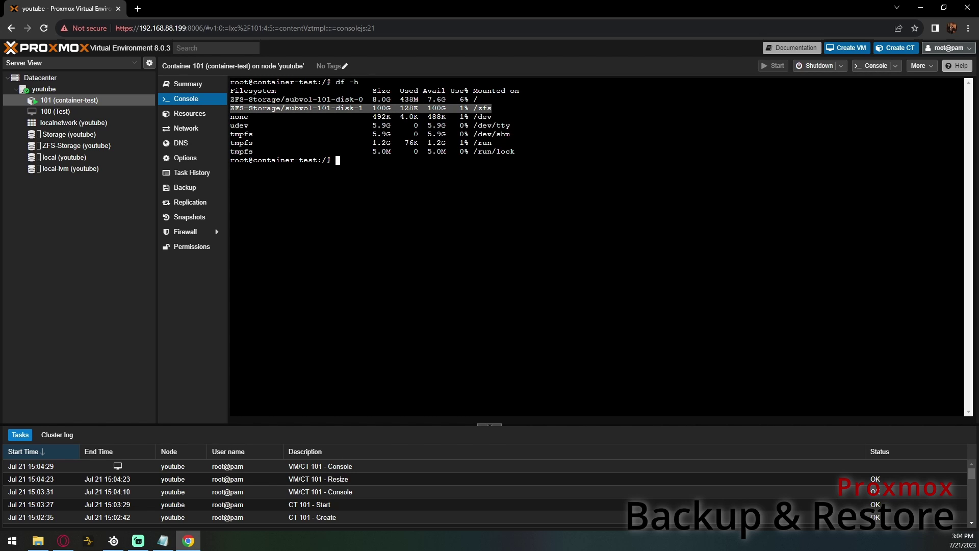
left_click(231, 108)
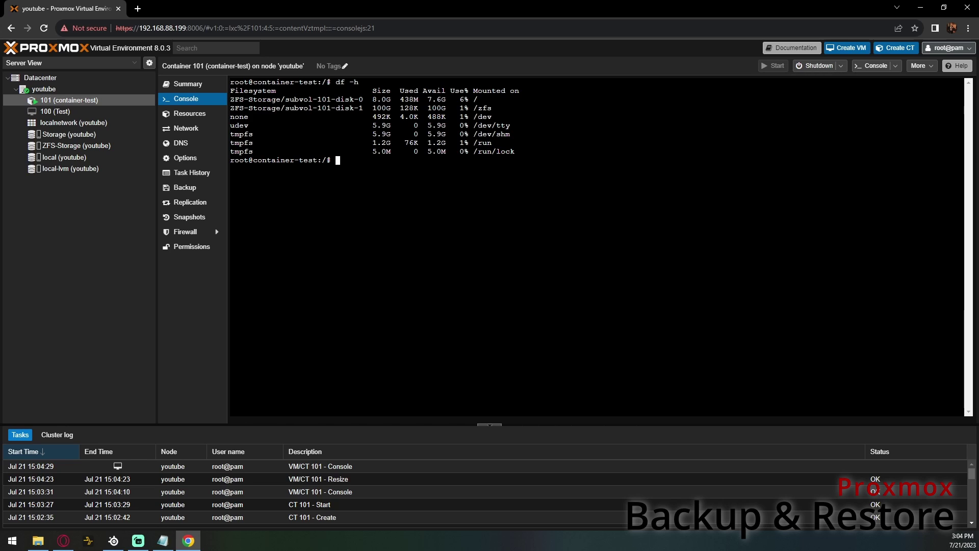
- Move into /zfs, list its empty contents, and start nano testfile
type("cd /zfs")
key("Return")
type("ls")
key("Return")
type("nano testfile")
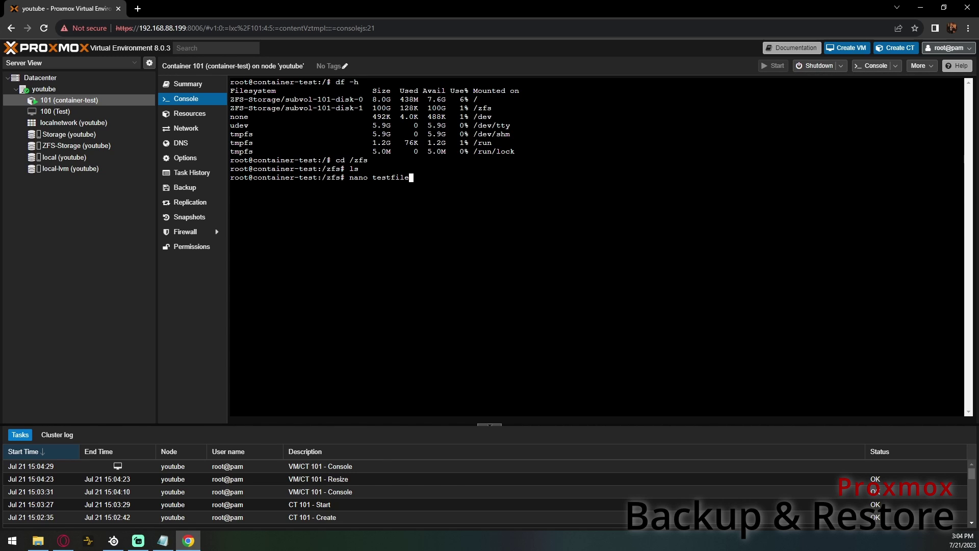
- Save testfile in /zfs containing 'This is a test file' and list it
key("Return")
type("Th")
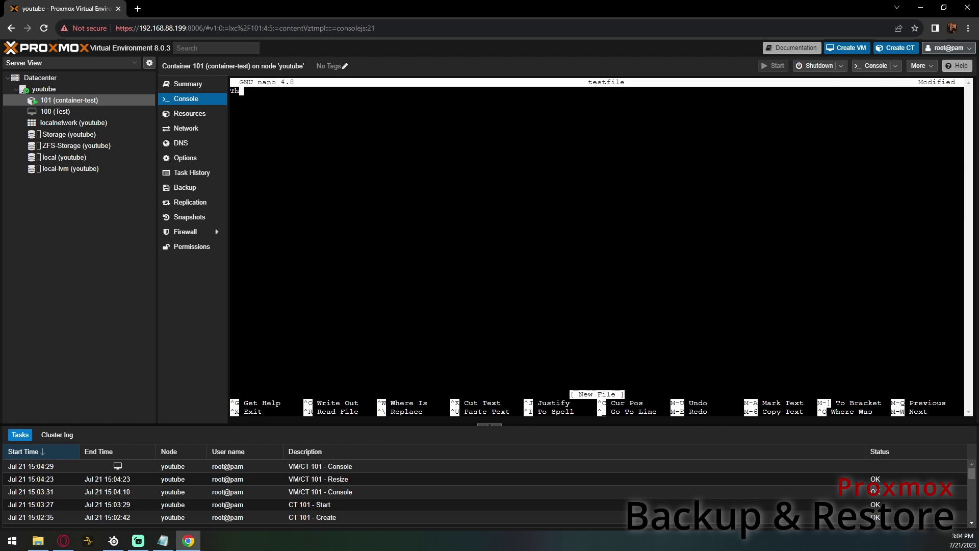
type("is is a test file")
key("ctrl+x")
key("y")
key("Return")
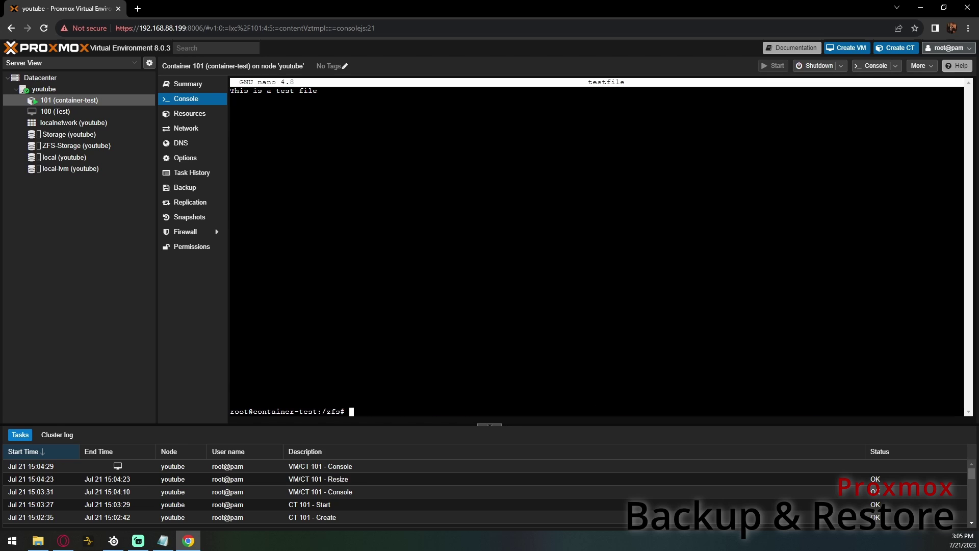
type("ls")
key("Return")
- Return home and shut the container down with shutdown -h now
type("cd")
key("Return")
type("shutdown -h no")
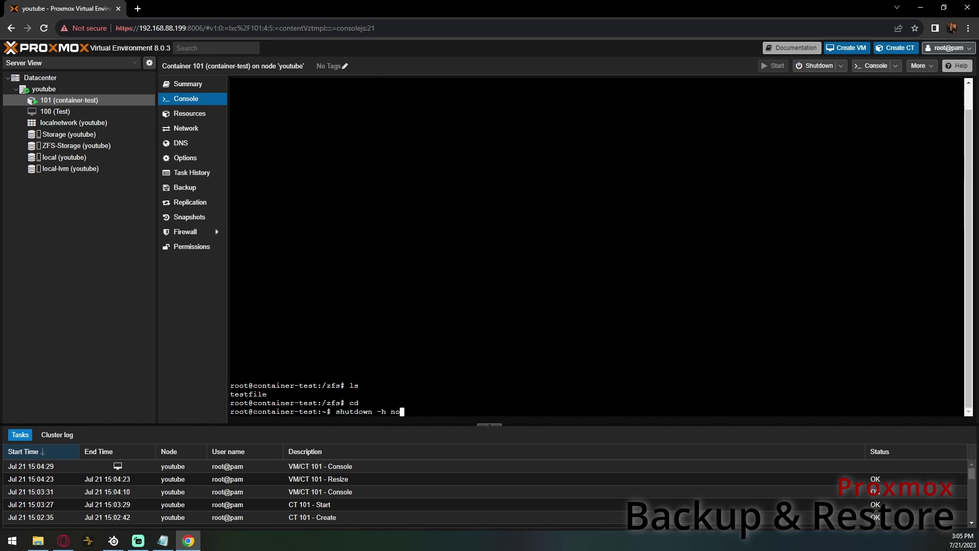
type("w")
key("Return")
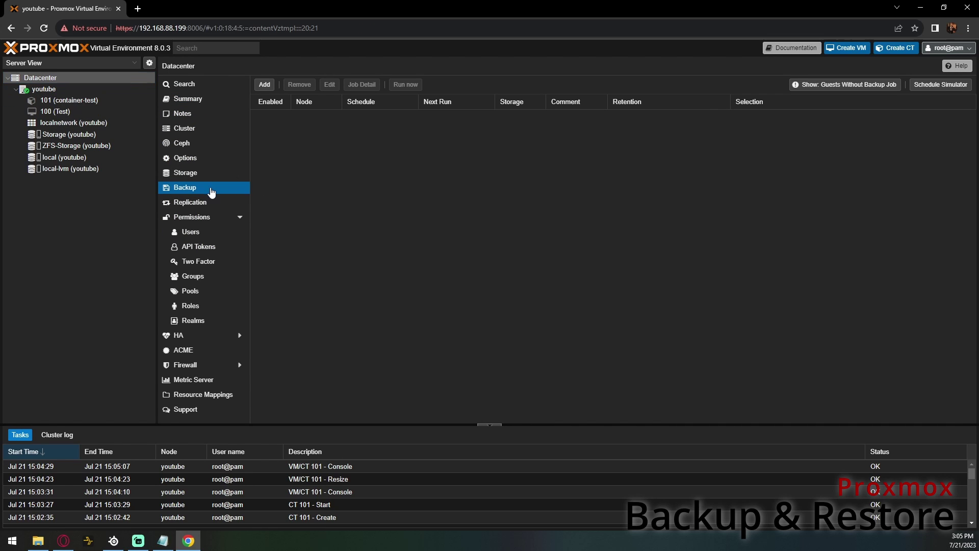
- Draft a backup job for container 101 running Sunday 01:00 in Snapshot mode
left_click(265, 85)
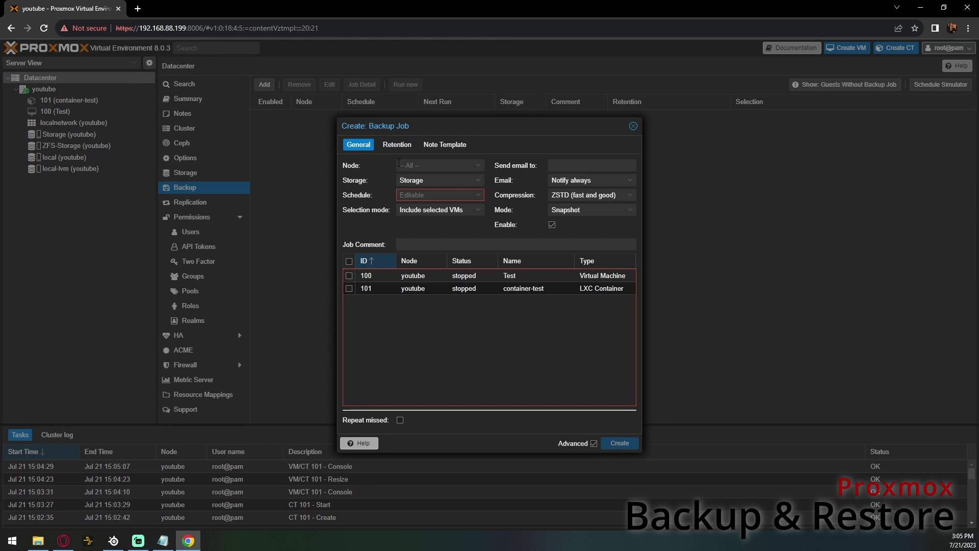
left_click(475, 197)
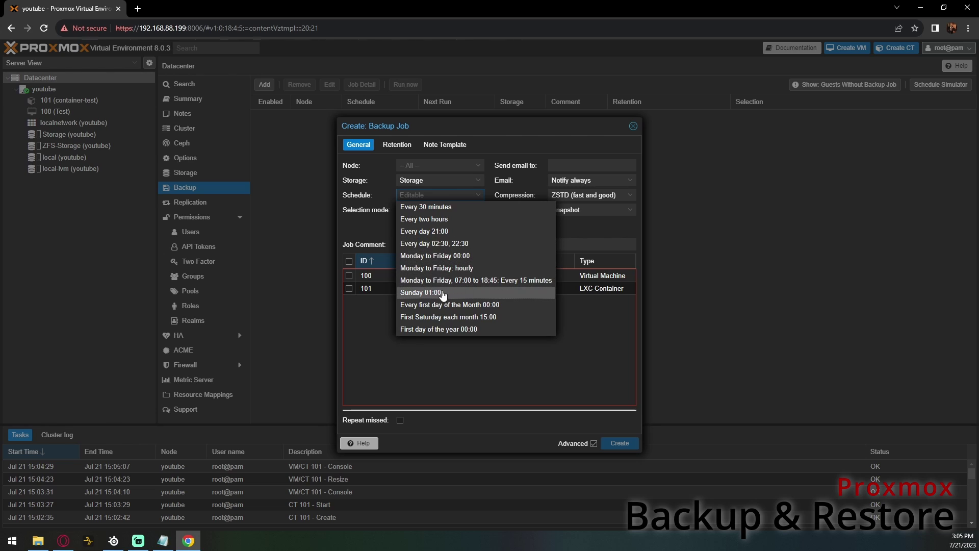
left_click(458, 295)
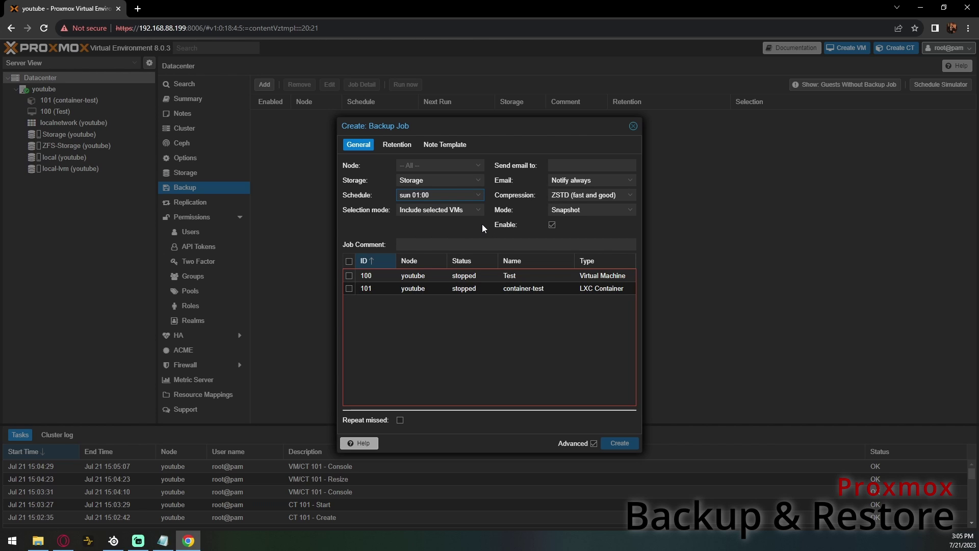
left_click(597, 210)
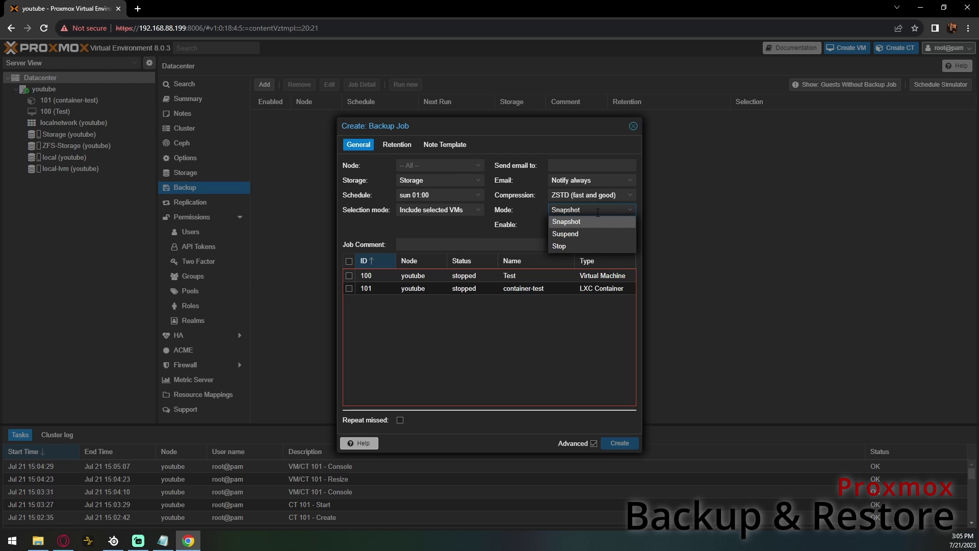
left_click(575, 223)
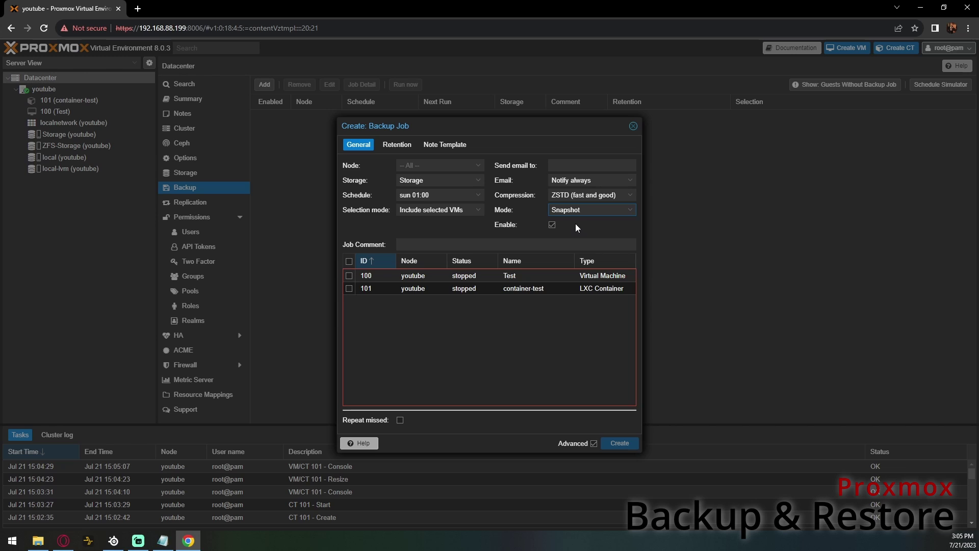
left_click(586, 210)
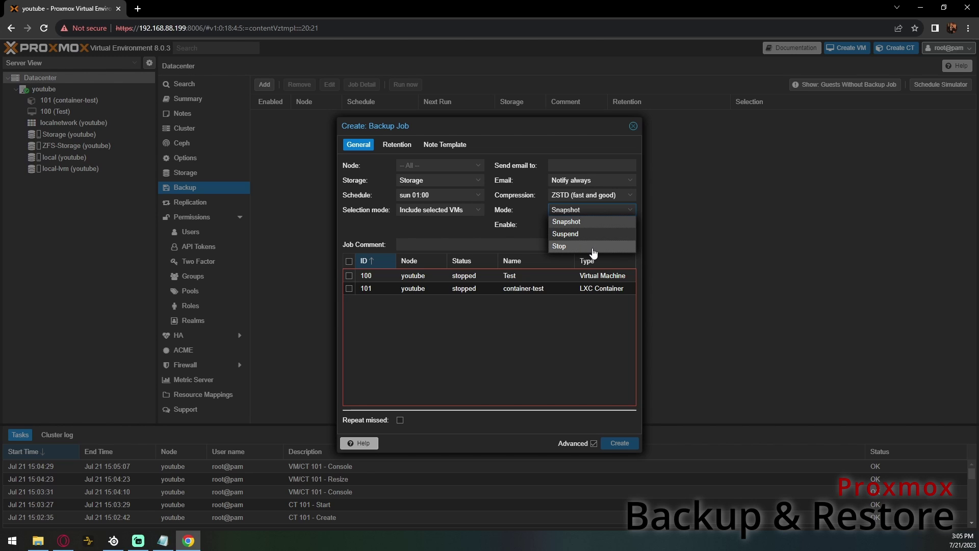
left_click(577, 222)
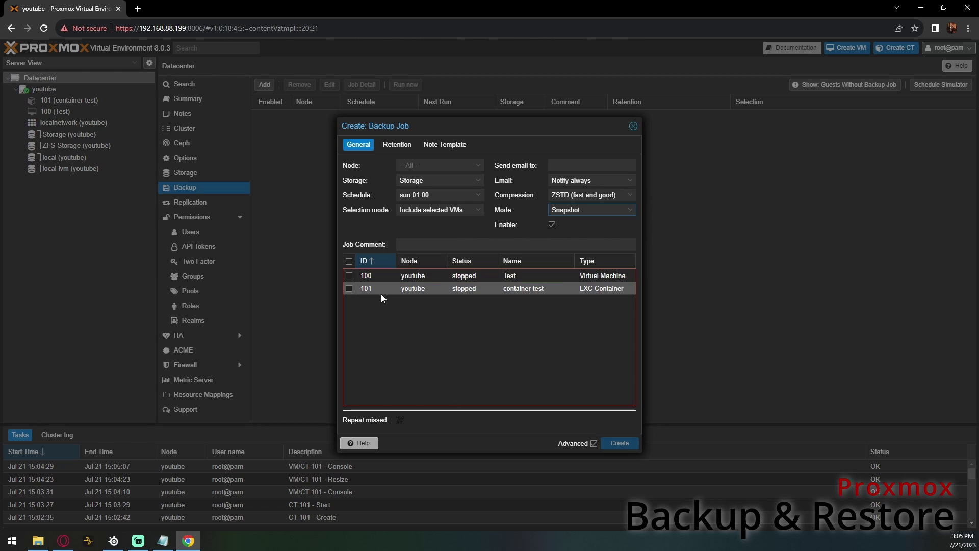
left_click(349, 289)
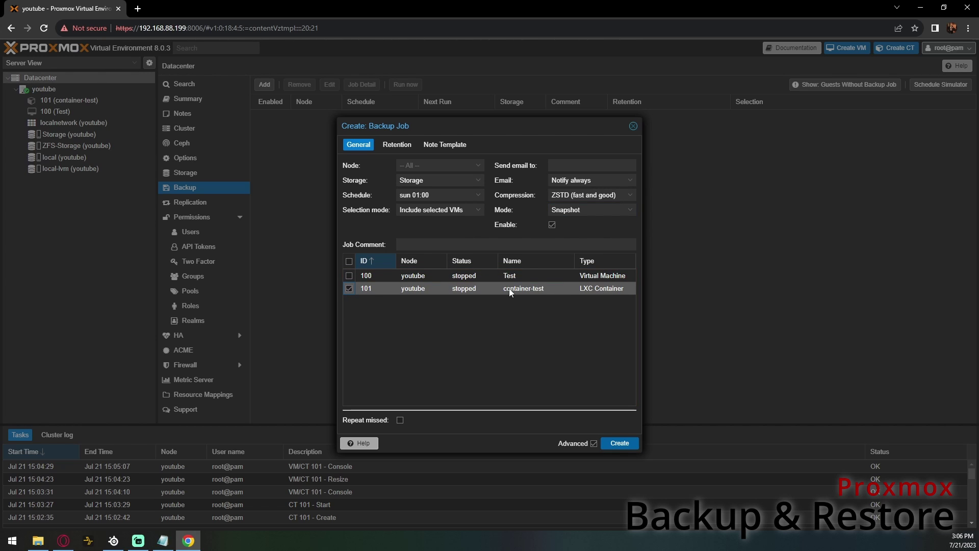
left_click(397, 144)
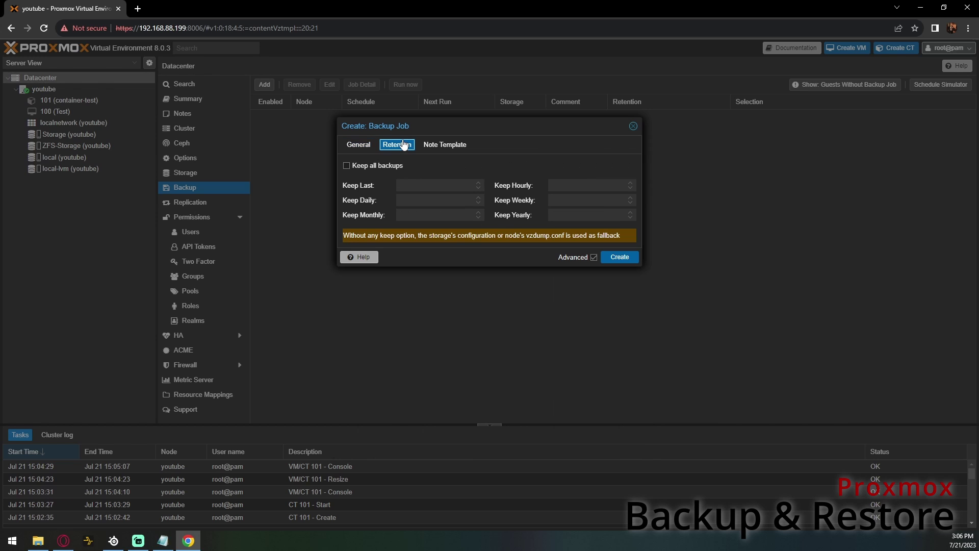
- Set the backup job retention to keep the last 3 backups
left_click(347, 166)
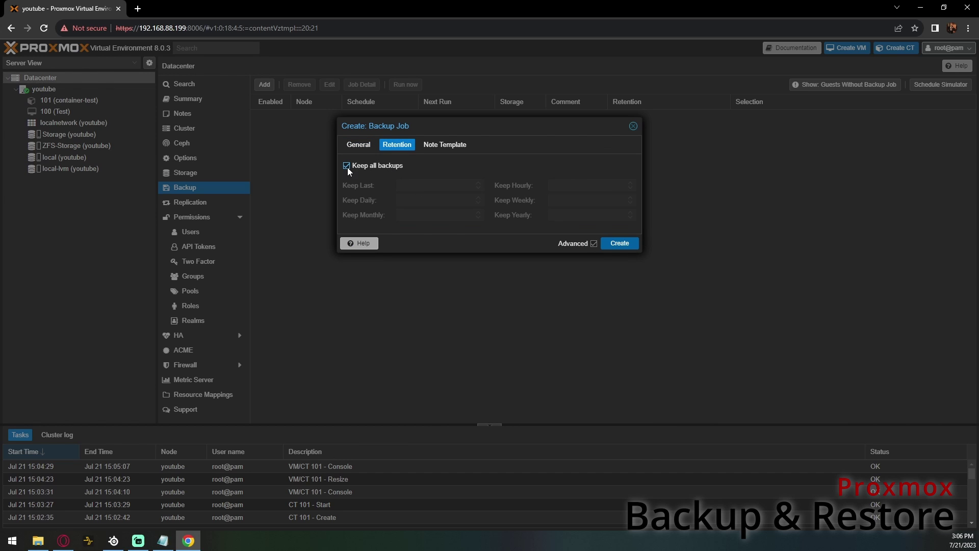
left_click(346, 166)
left_click(408, 185)
type("3")
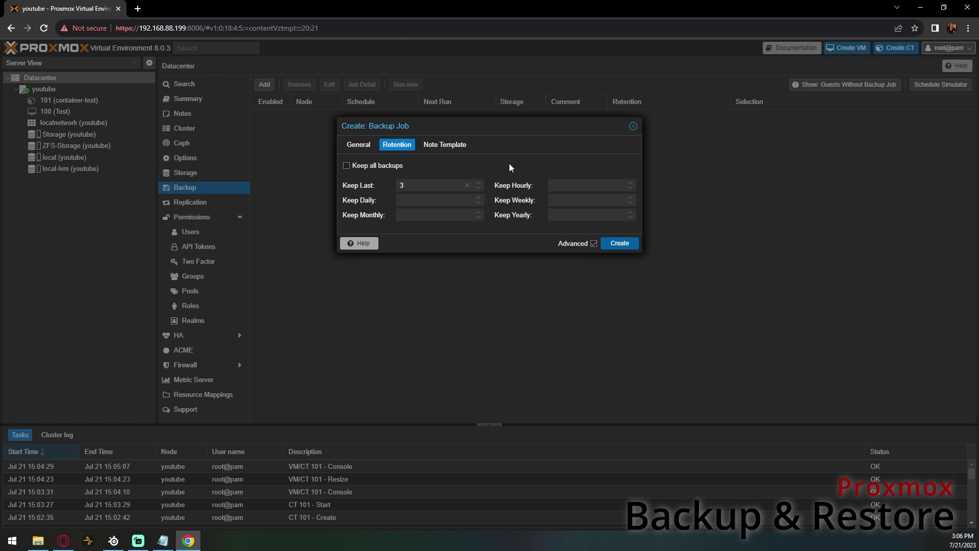
- Set the notes template to '{{guestname}} Sunday Backup' and create the job
left_click(440, 147)
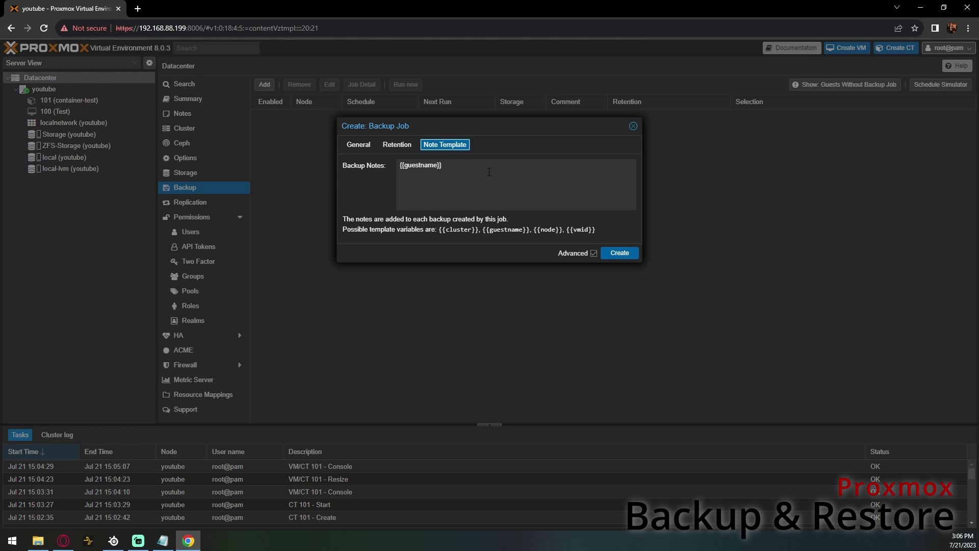
left_click(359, 147)
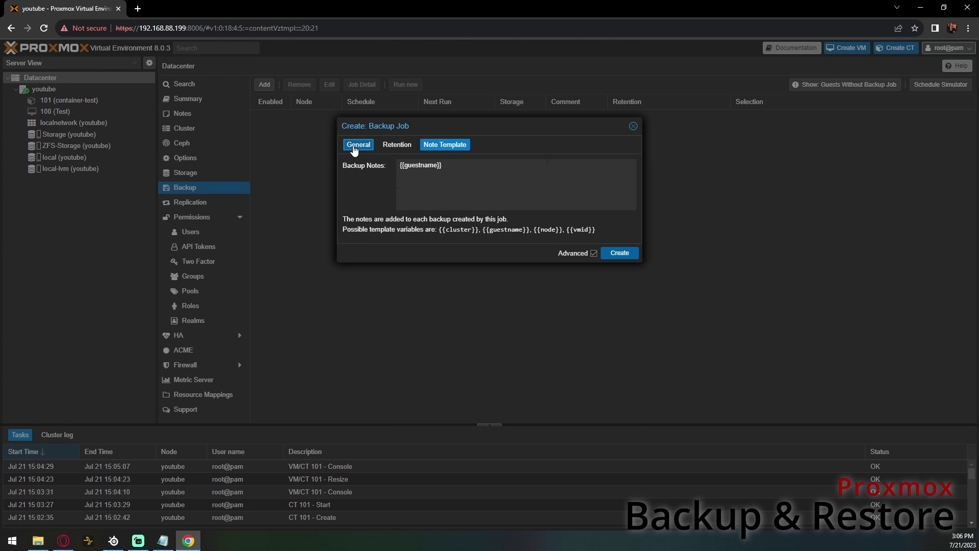
left_click(444, 145)
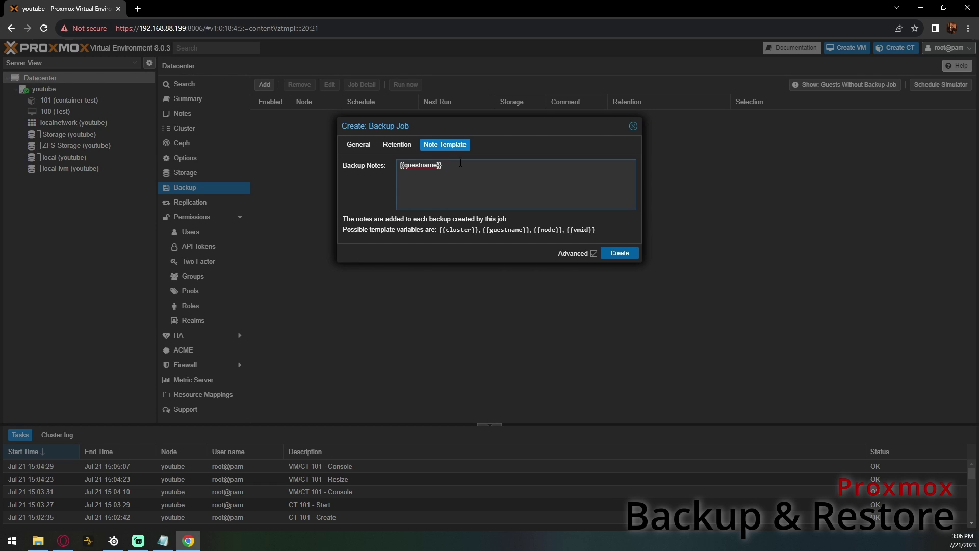
type("Sunday Backup")
left_click(362, 148)
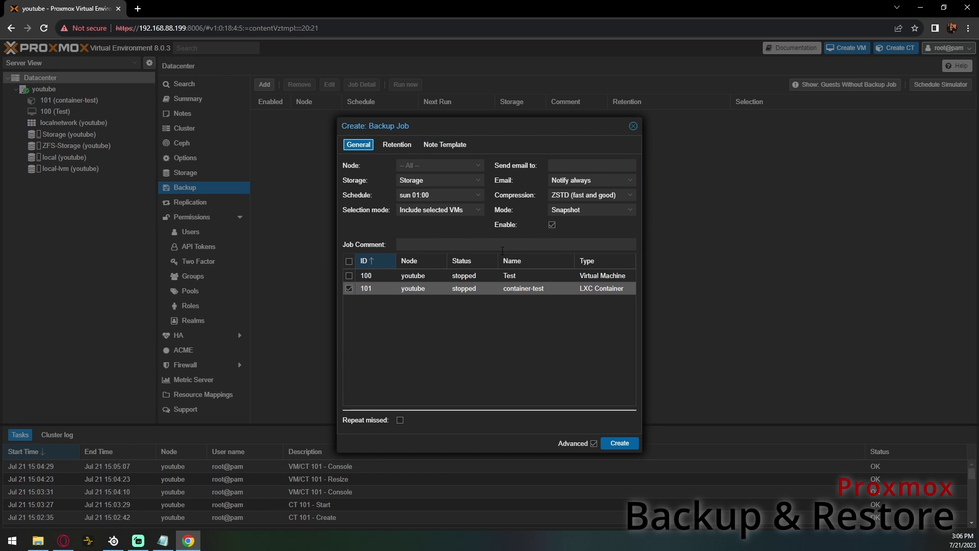
left_click(620, 443)
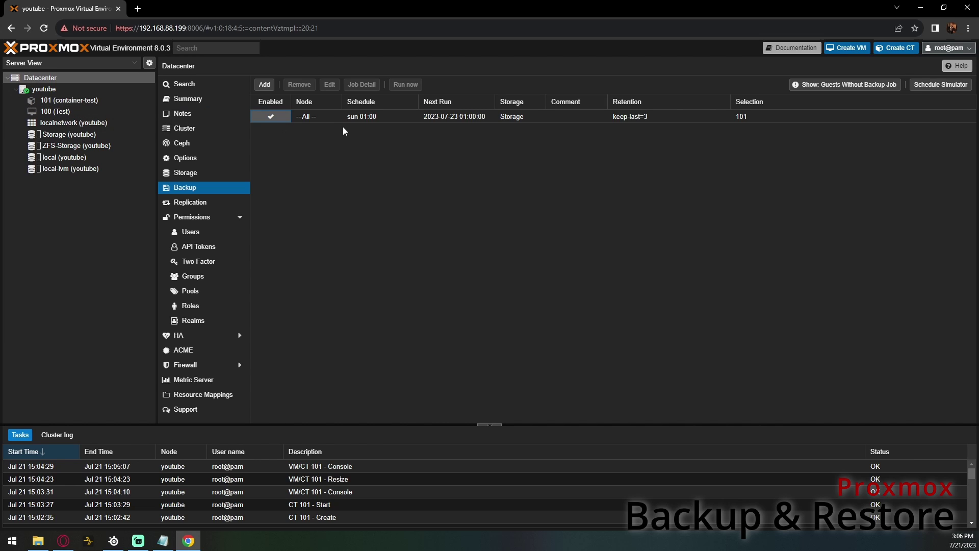
- Run the Sunday backup job now and confirm its log ends in TASK OK
left_click(383, 119)
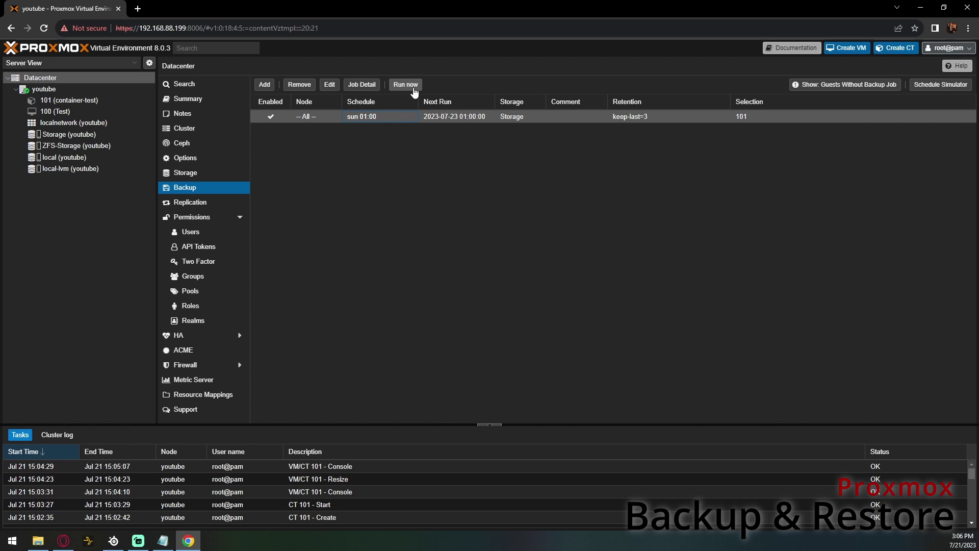
left_click(405, 85)
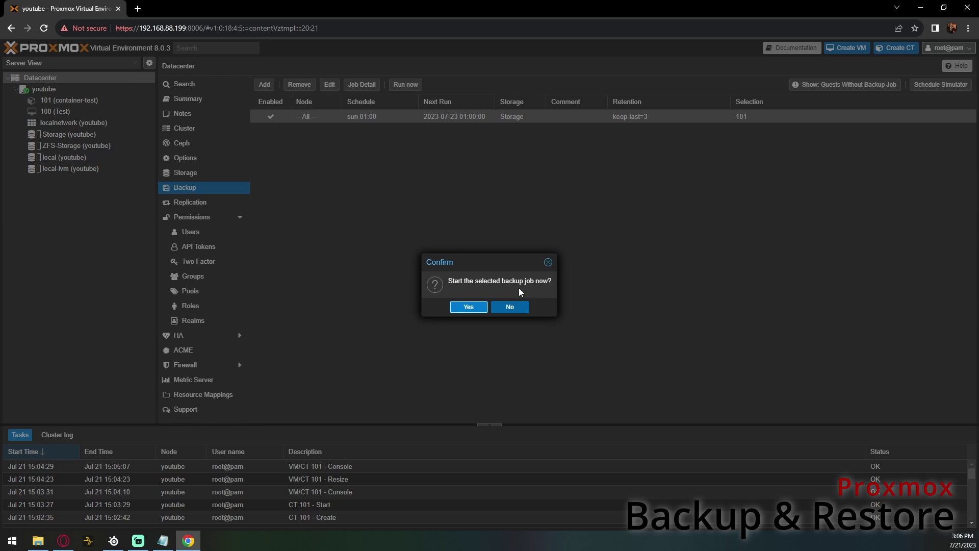
left_click(468, 307)
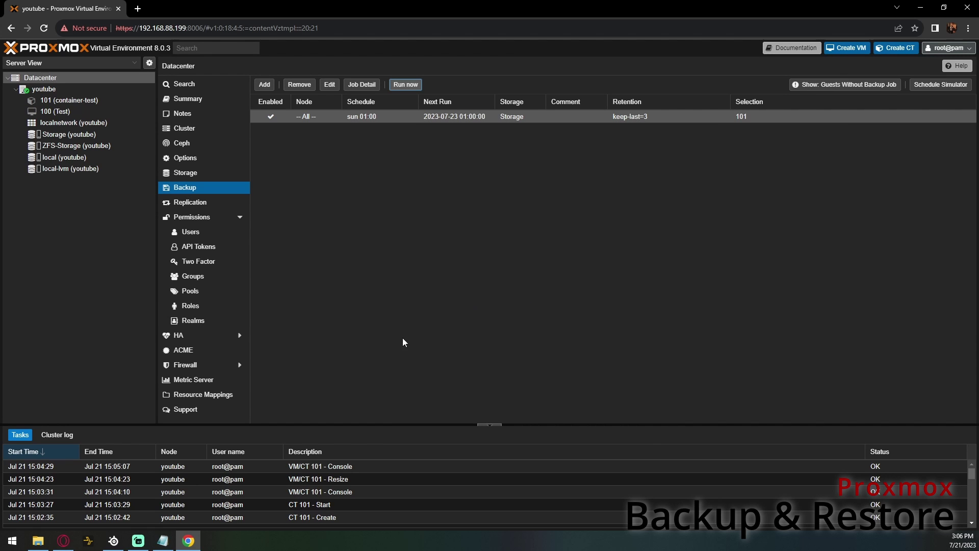
double_click(140, 466)
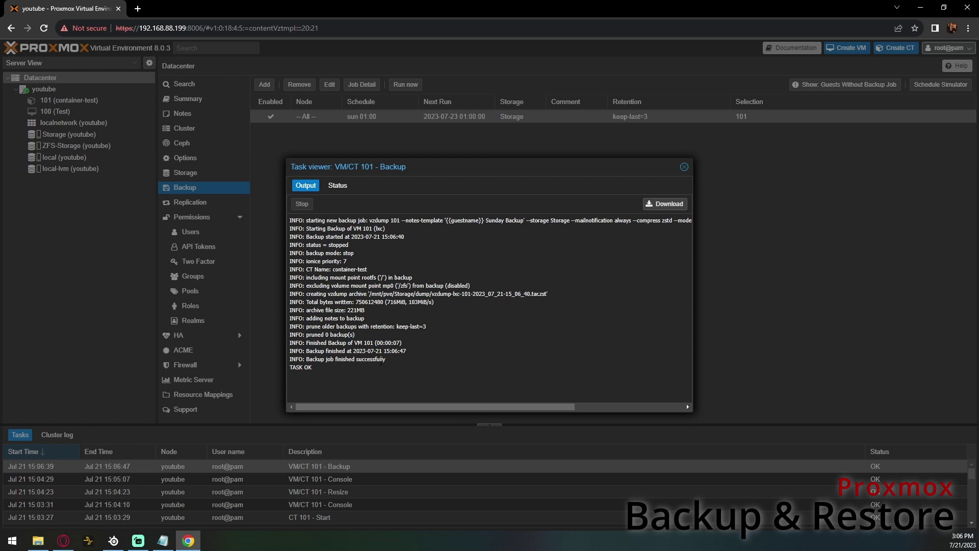
left_click_drag(306, 360, 386, 360)
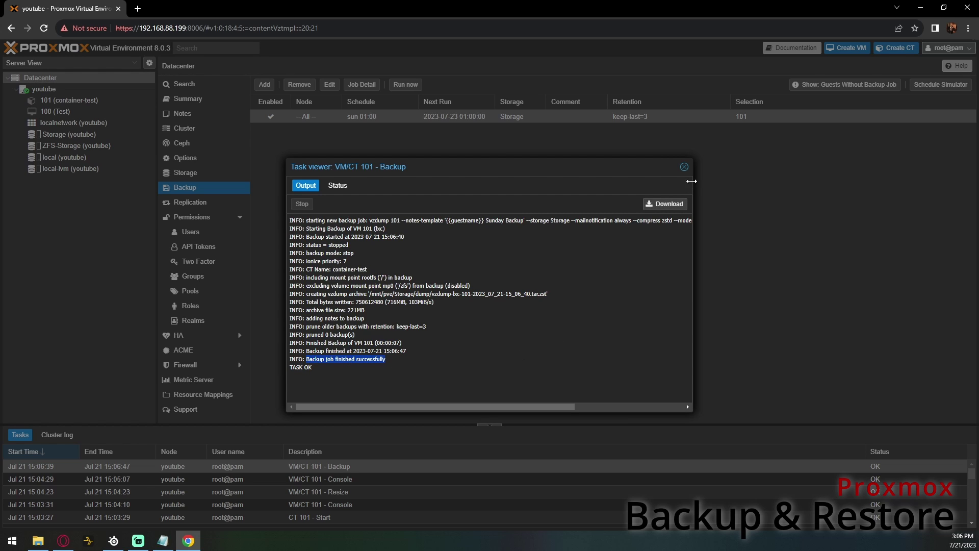
left_click(684, 167)
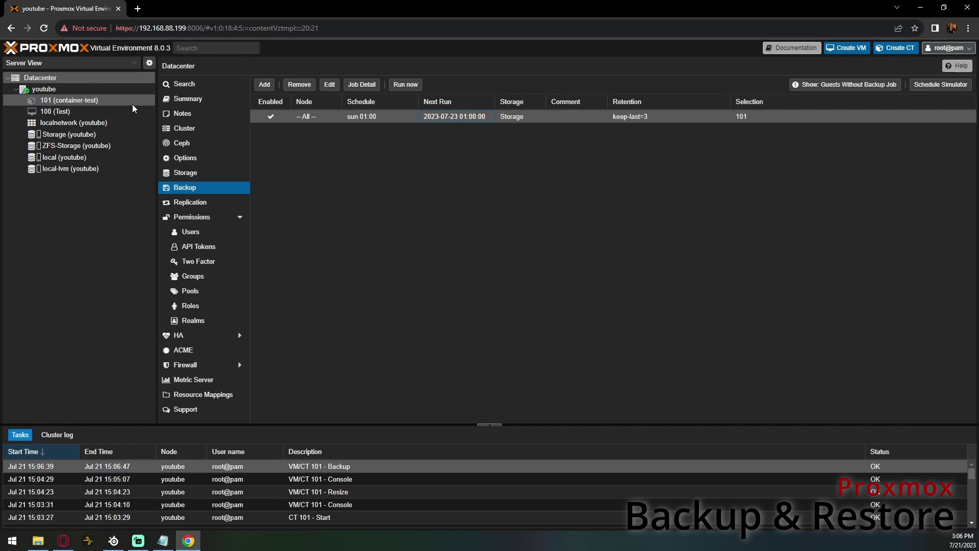
- Select container-test's Sunday Backup archive on its Backup page and choose Restore
left_click(79, 98)
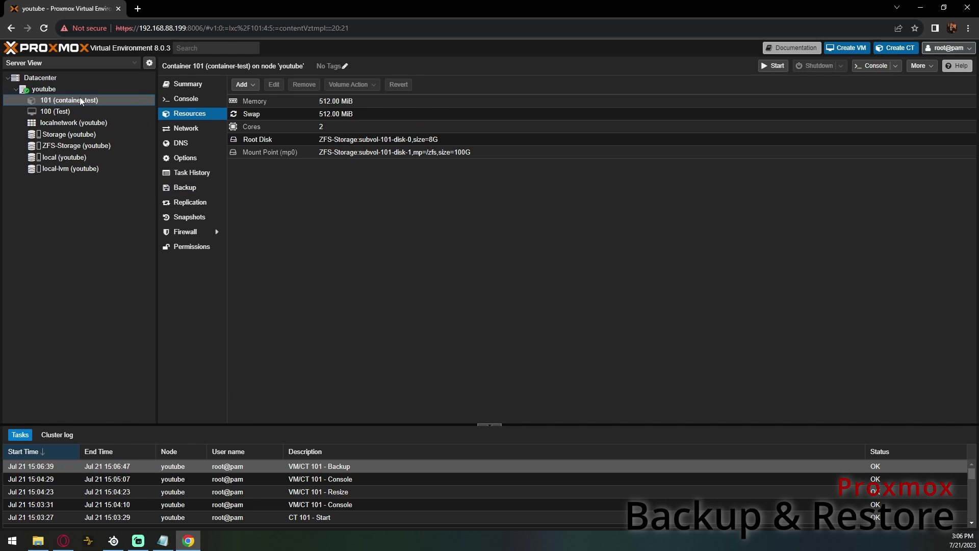
left_click(188, 188)
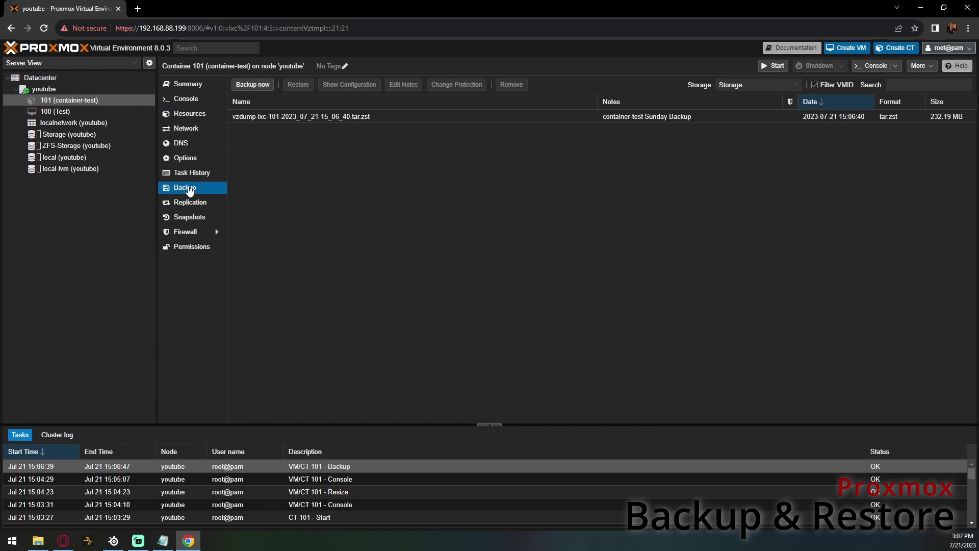
left_click(937, 120)
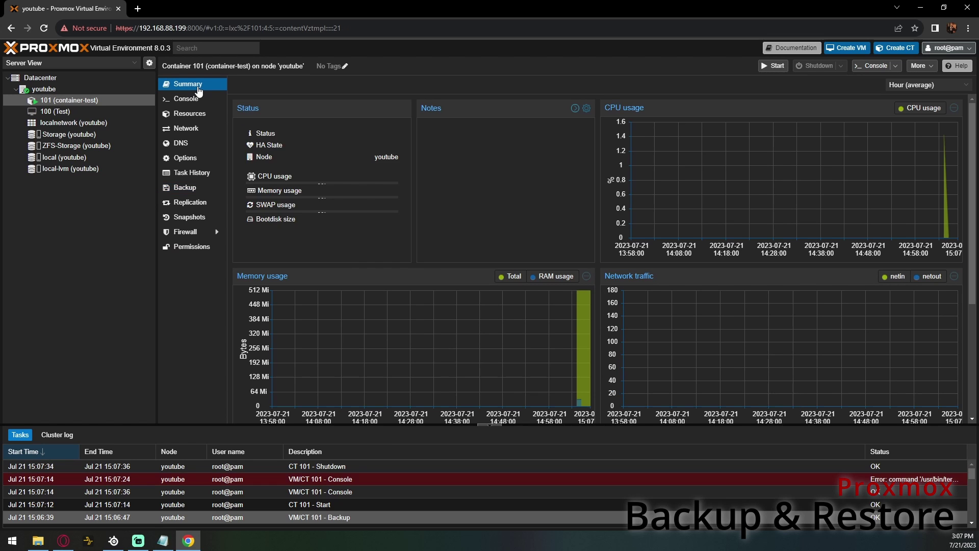
left_click(198, 189)
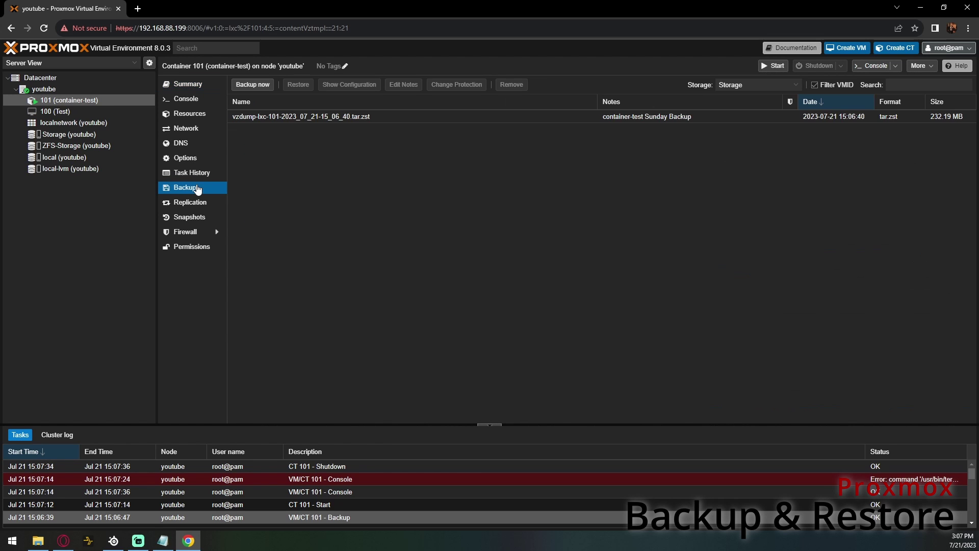
left_click(408, 116)
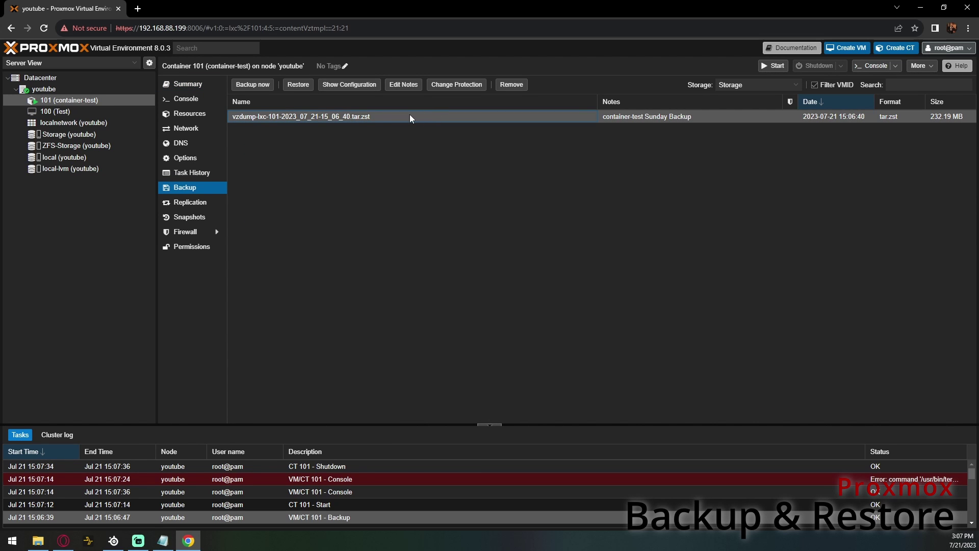
left_click(299, 86)
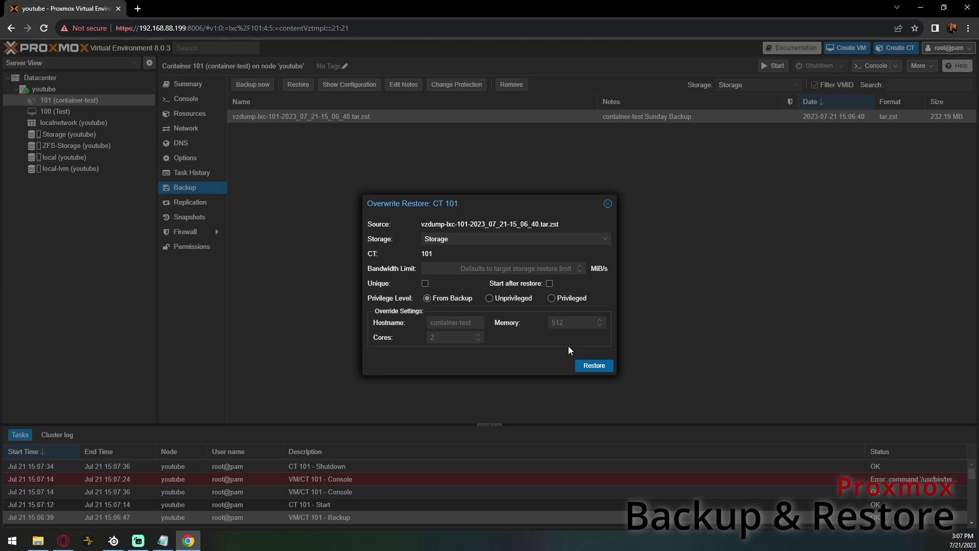
- Restore CT 101 onto ZFS-Storage, accepting the warning that mount point volumes get erased
left_click(480, 239)
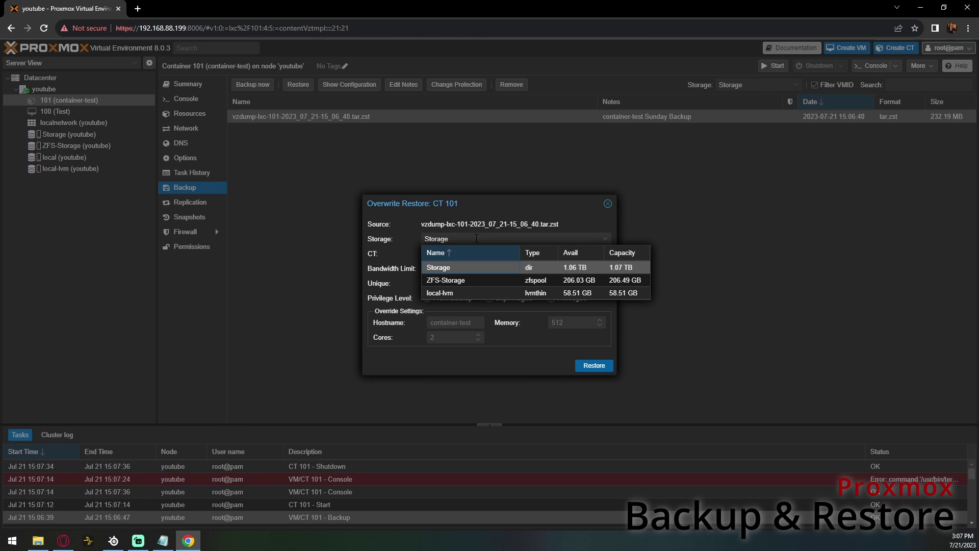
left_click(481, 280)
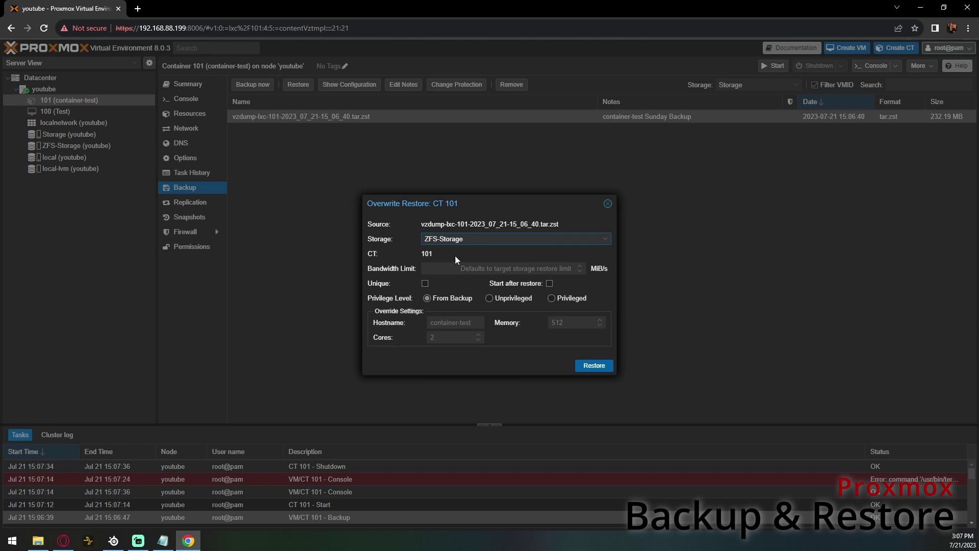
left_click(586, 365)
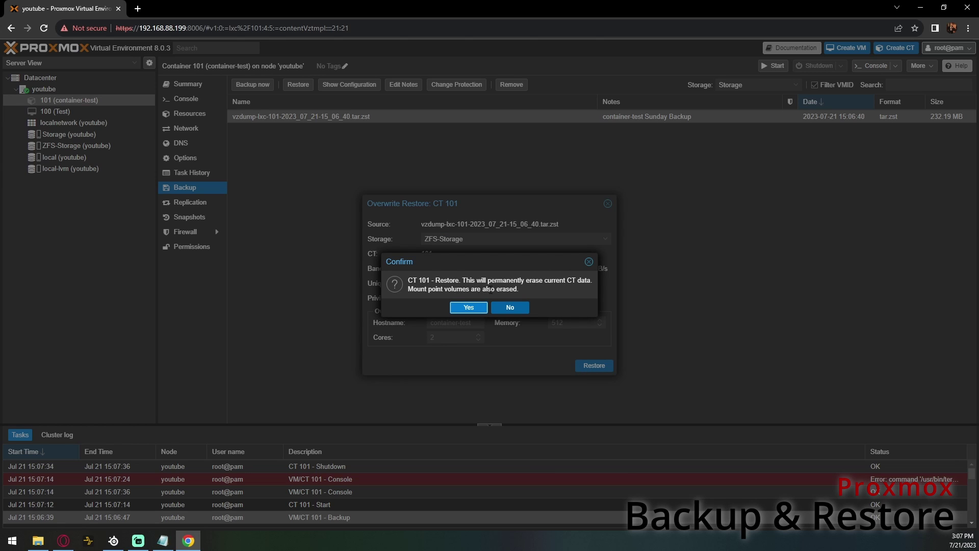
left_click_drag(519, 289, 411, 292)
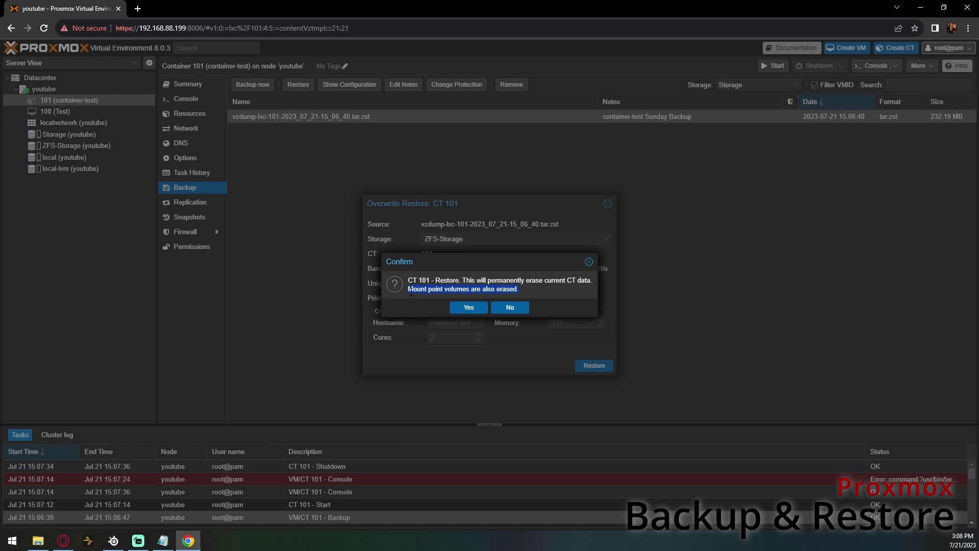
left_click(469, 308)
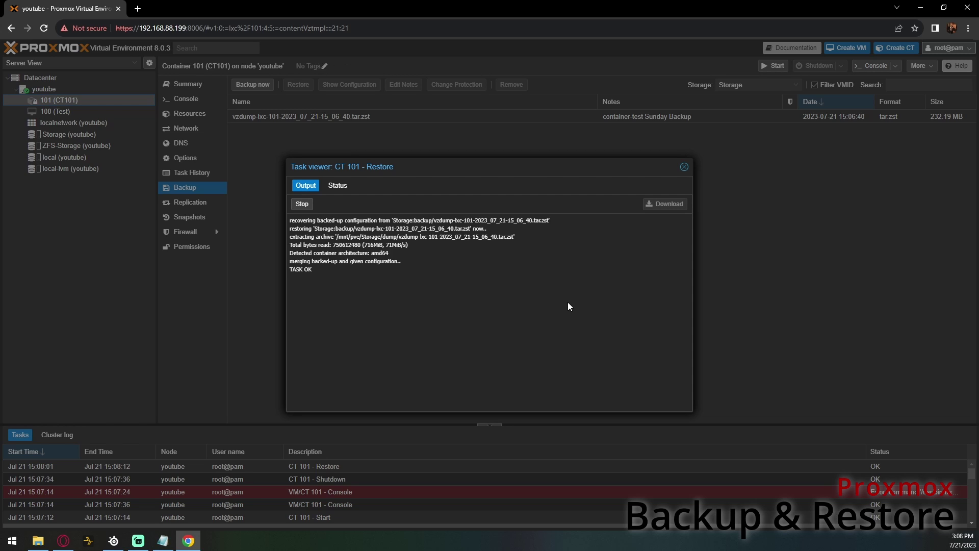
- Close the restore log and check mp0 is a 100G volume at /zfs
left_click(684, 166)
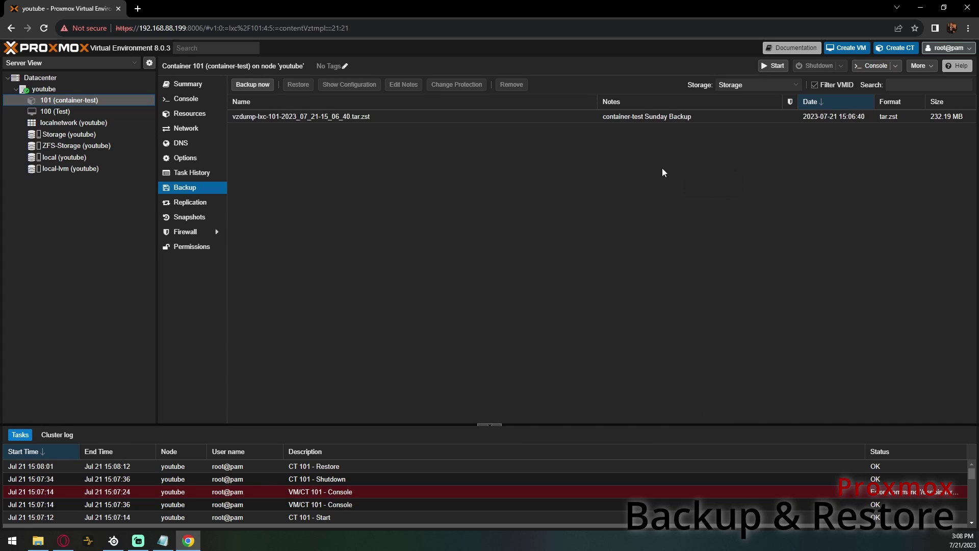
left_click(201, 114)
left_click(382, 157)
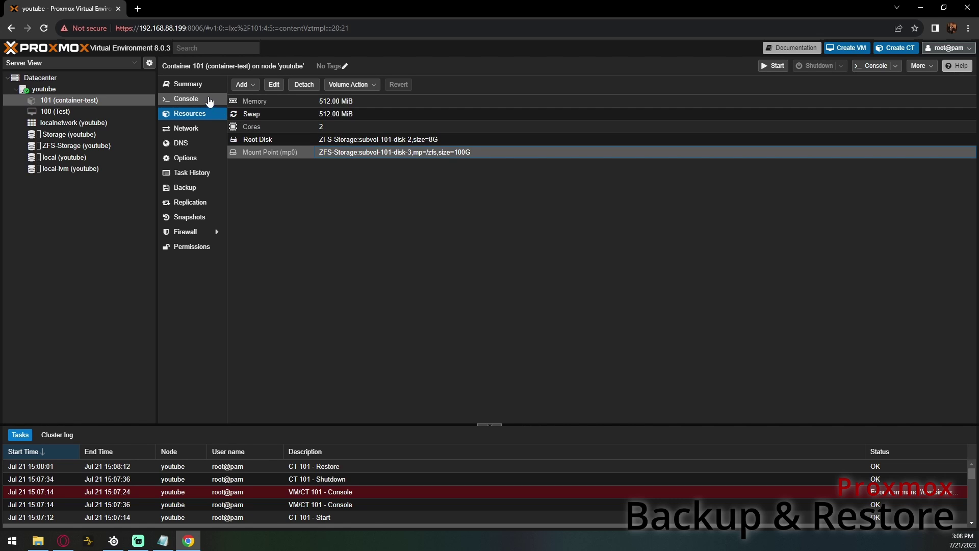
- Start container 101 from its console and log in as root
left_click(187, 98)
left_click(592, 264)
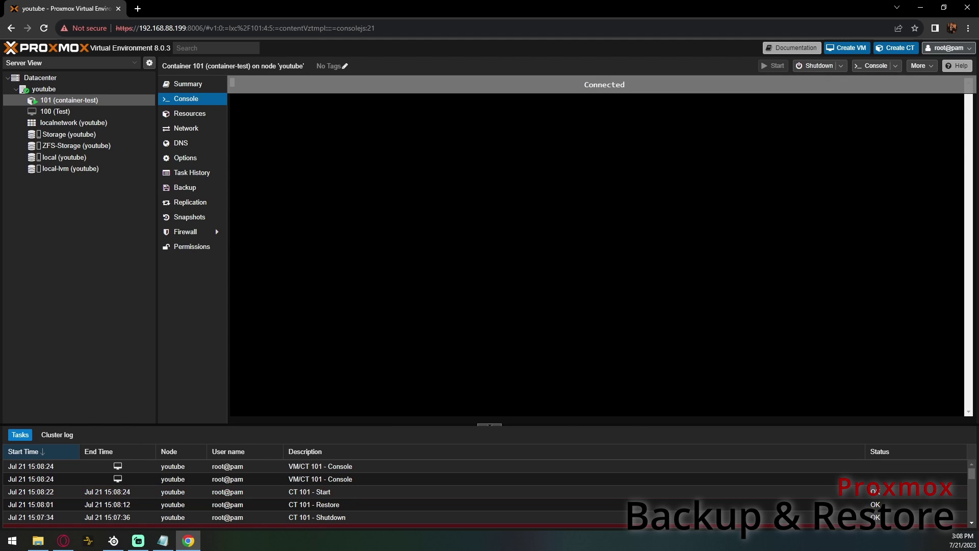
key("Return")
type("root")
key("Return")
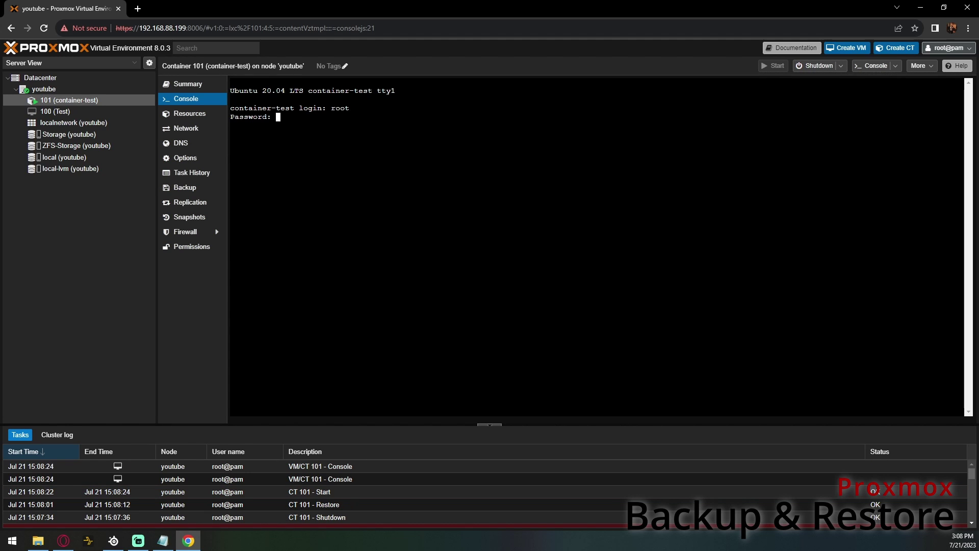
key("Return")
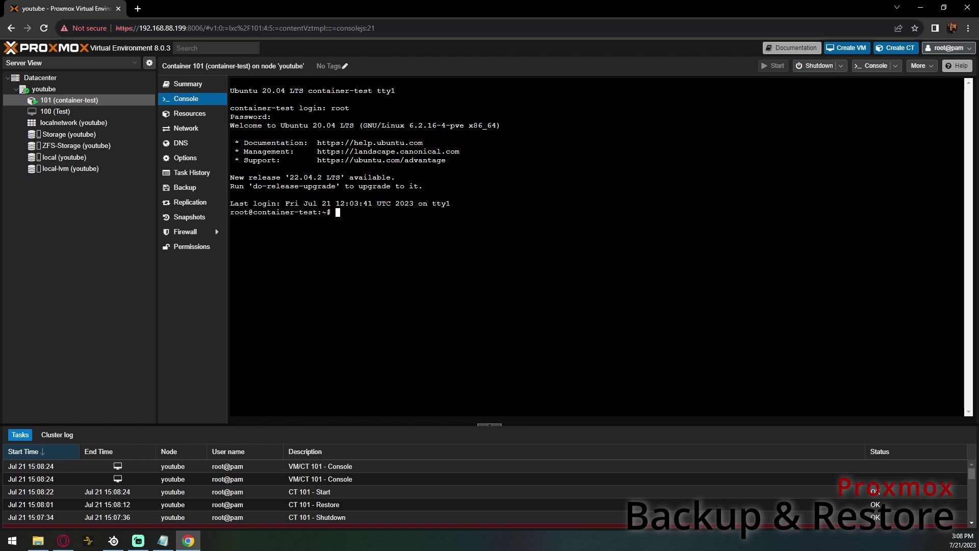
- List the /zfs folder, which turns out empty, and begin the command nano anothertestfile
type("cd /zfs")
key("Return")
type("ls")
key("Return")
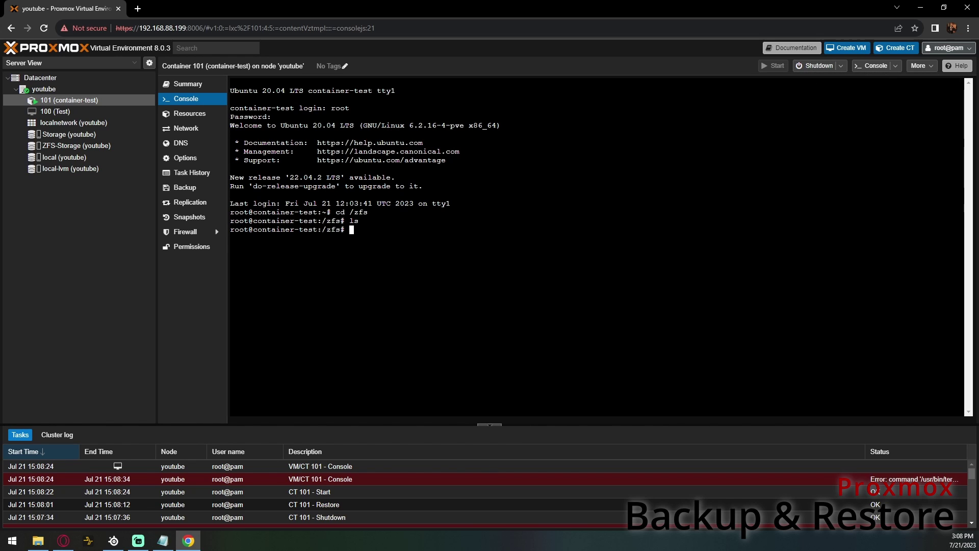
type("nano anothertestfile")
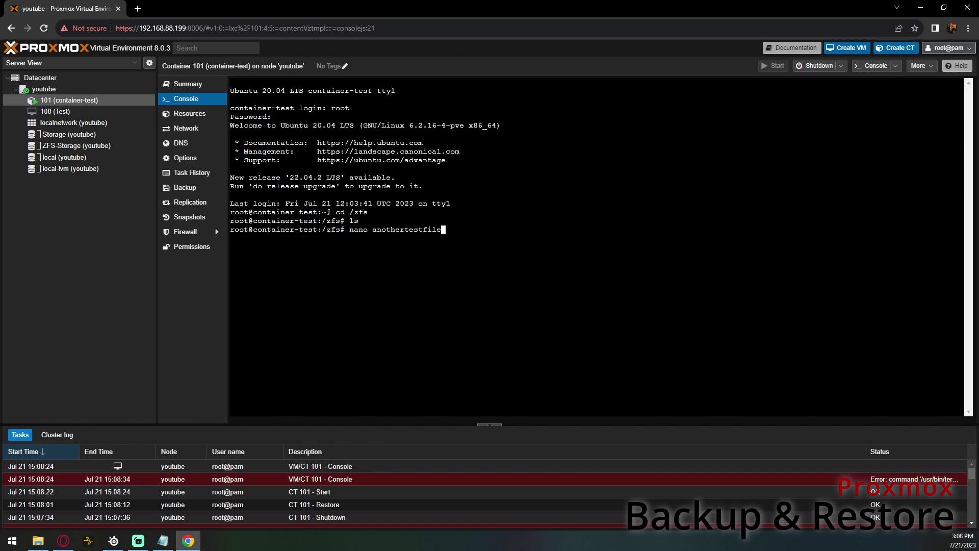
- Write a sentence about safely restoring the system drive into anothertestfile and save it
key("Return")
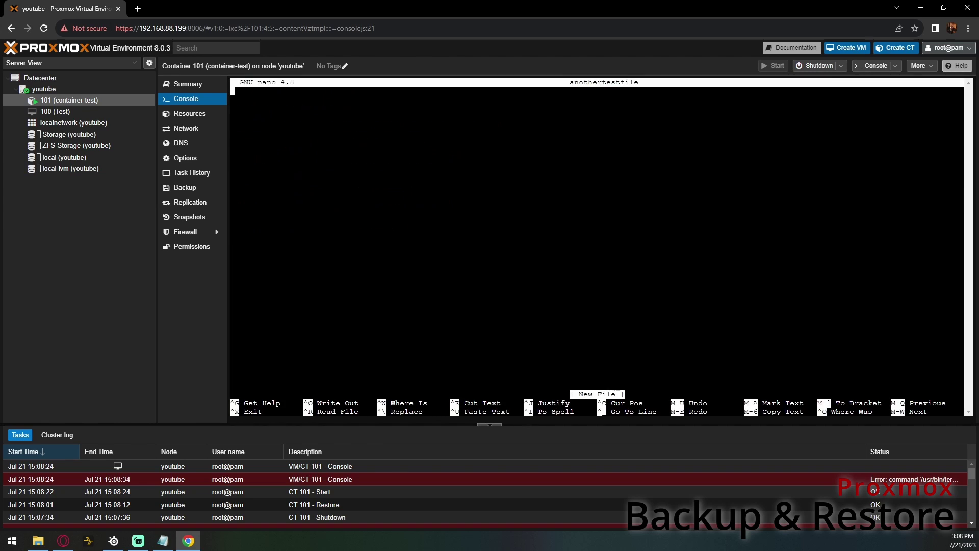
type("This is an")
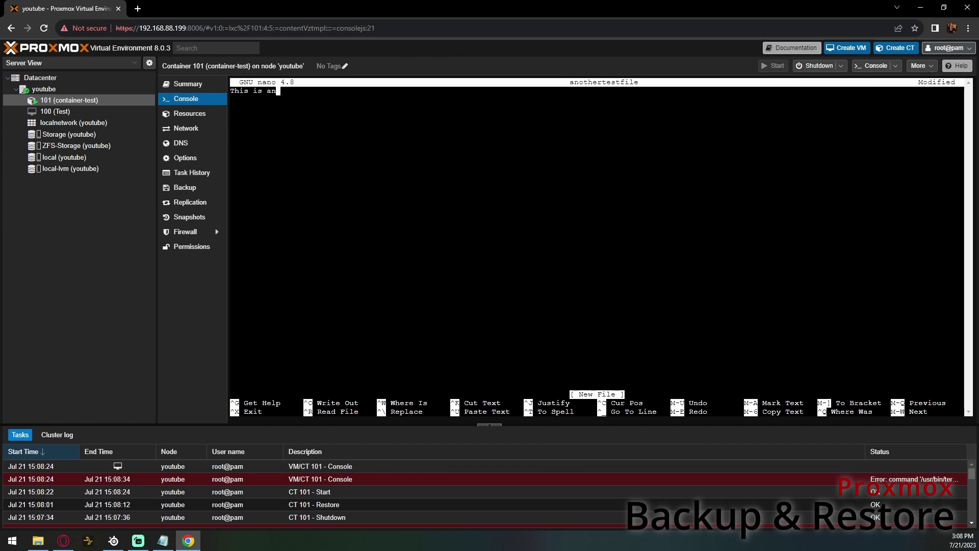
type("other test file to")
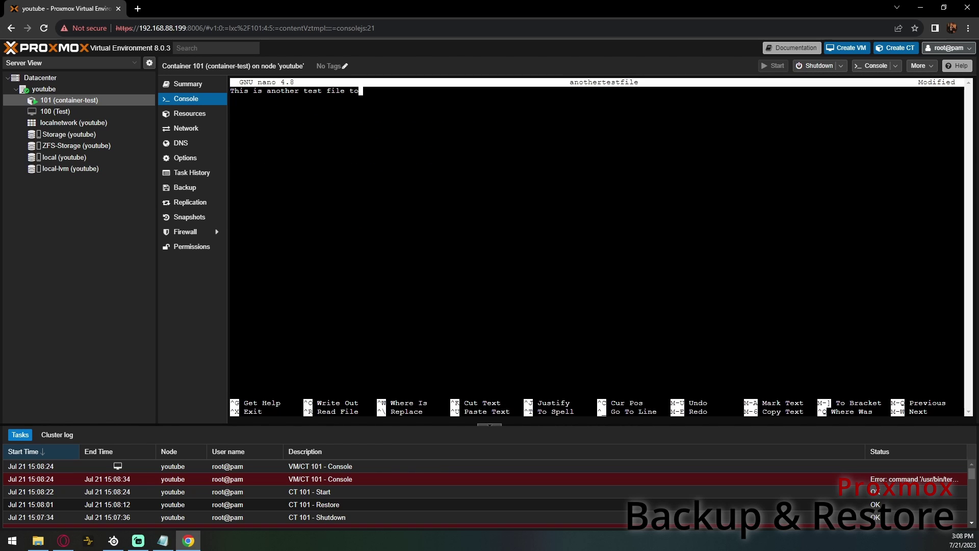
type(" show Yo")
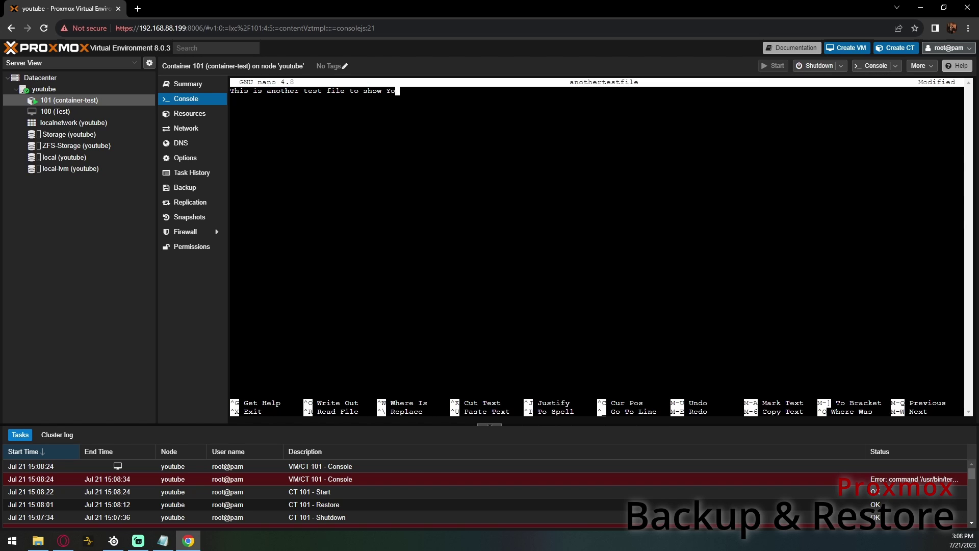
type("u, how in a ")
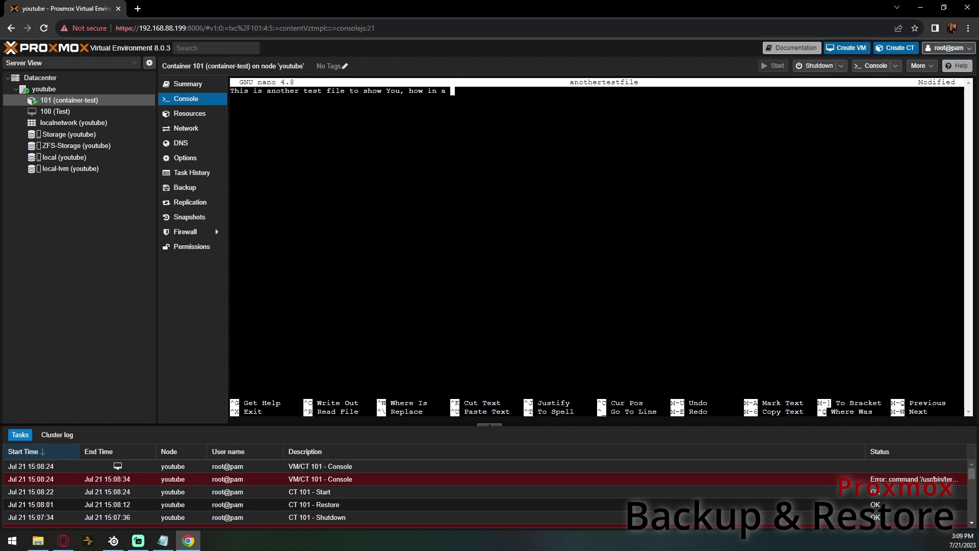
type("safe way You can restore system ")
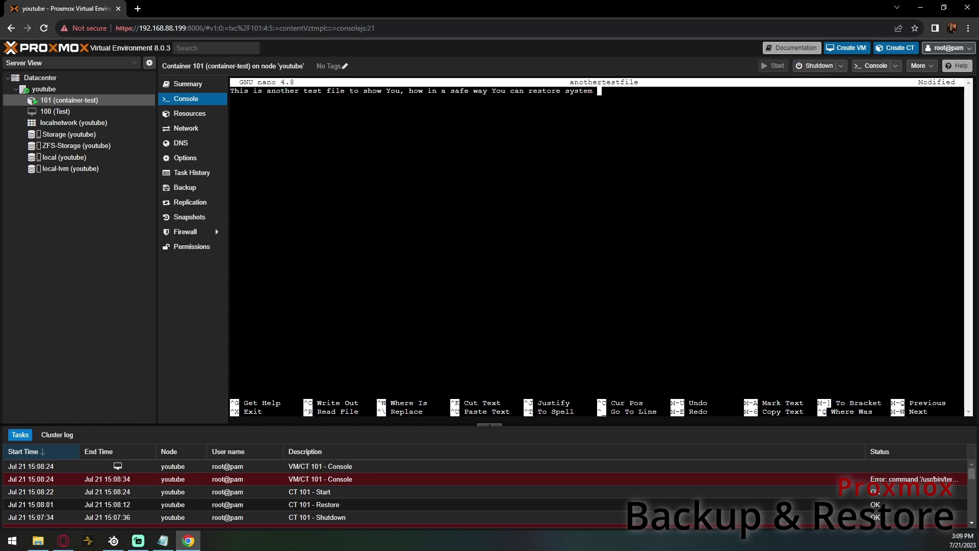
type("drive backup without deleting ")
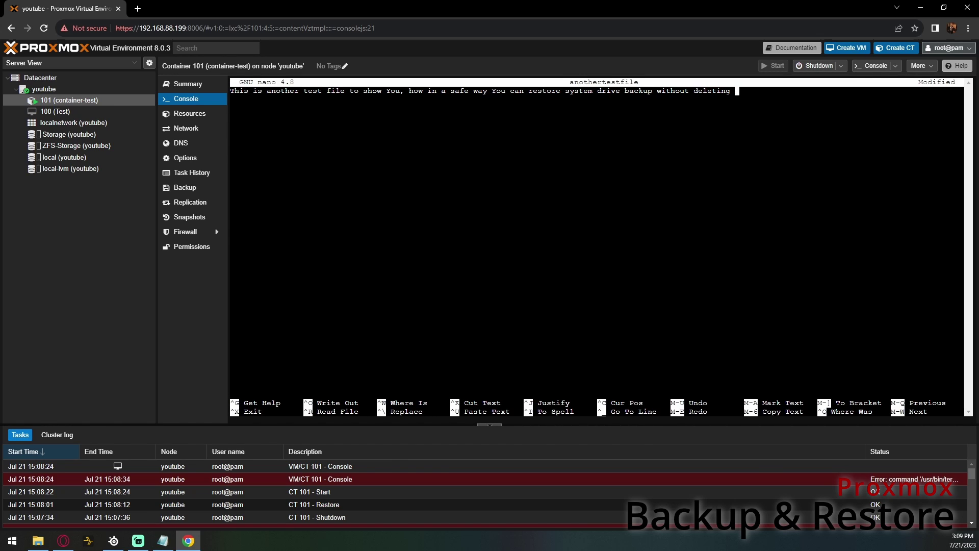
type("secondary drive files.")
key("ctrl+x")
key("y")
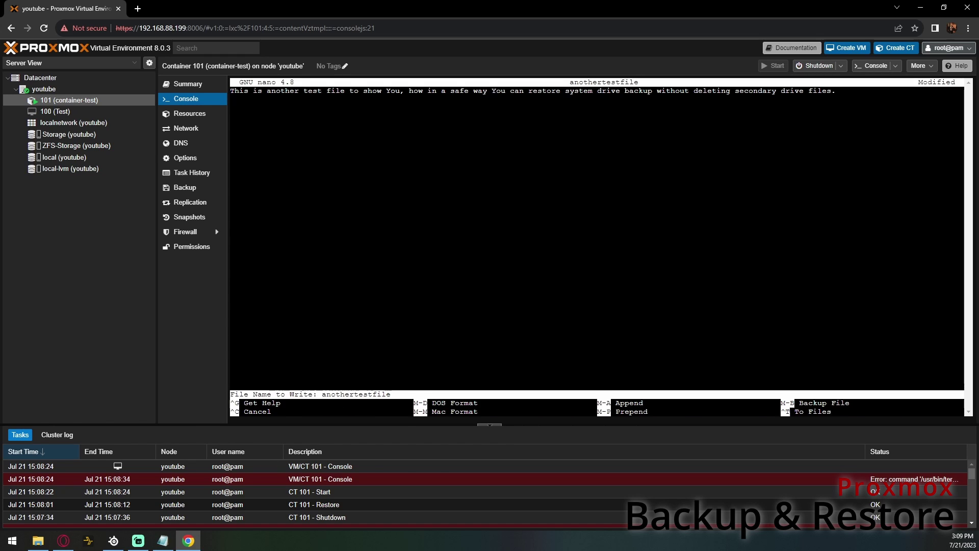
key("Return")
- List /zfs to confirm anothertestfile exists, then shut down the container
type("ls")
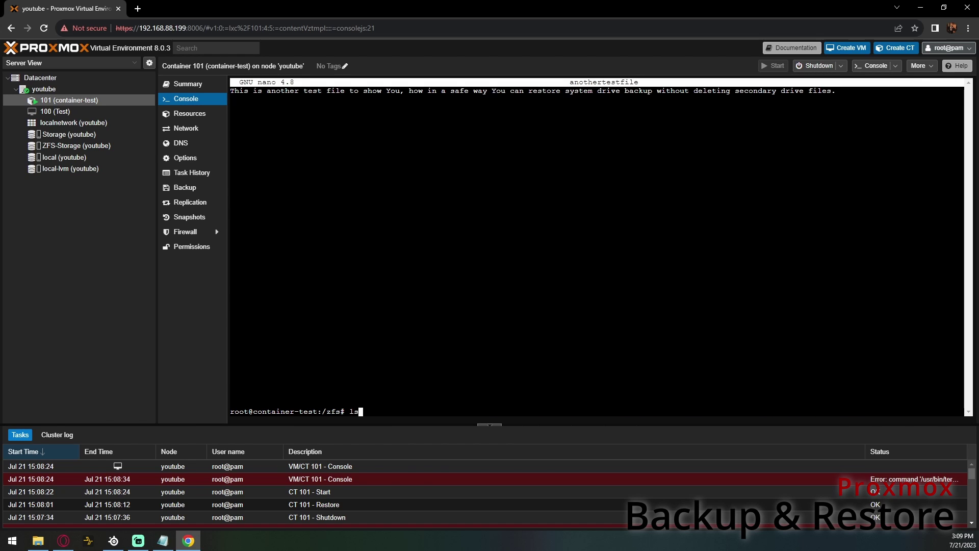
key("Return")
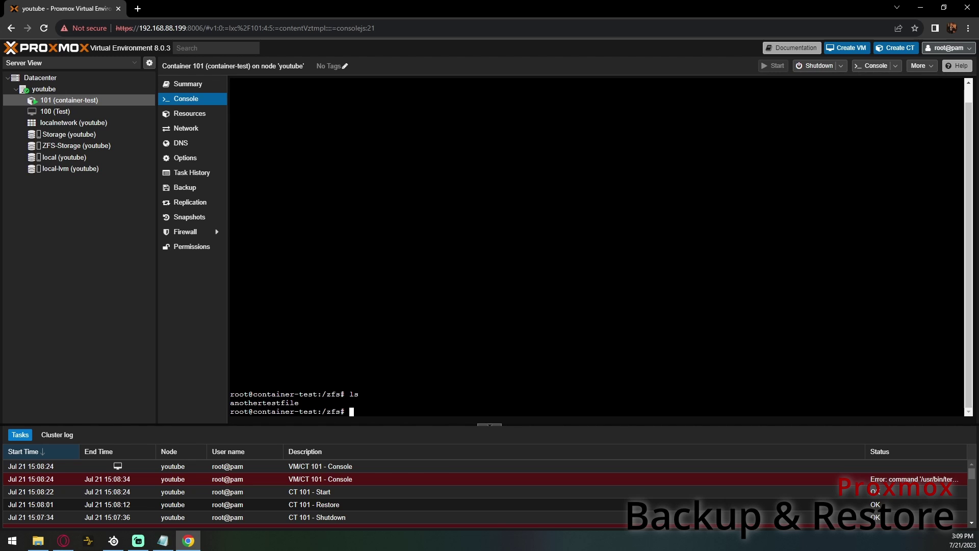
left_click(819, 66)
- Confirm container 101's shutdown, select its mp0 mount point in Resources, and launch Create CT
left_click(469, 306)
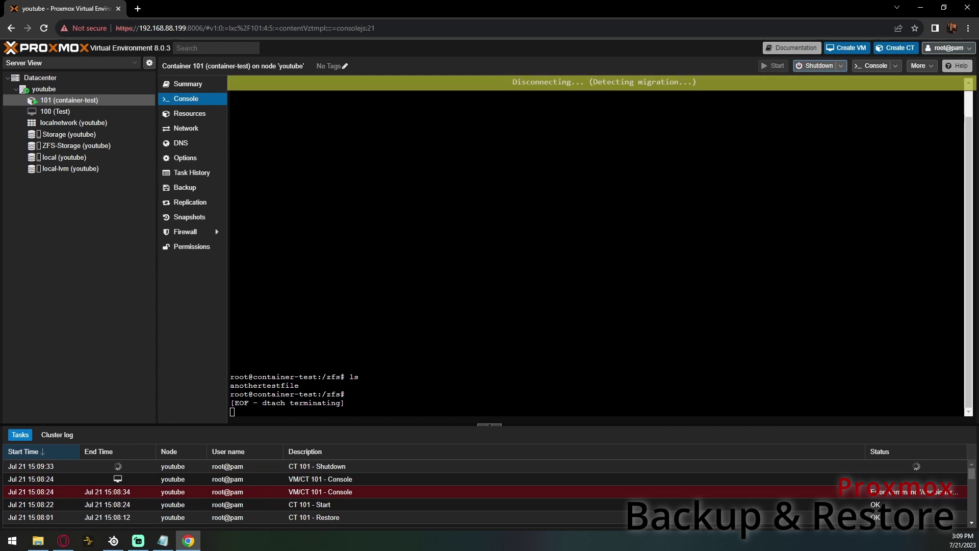
left_click(198, 88)
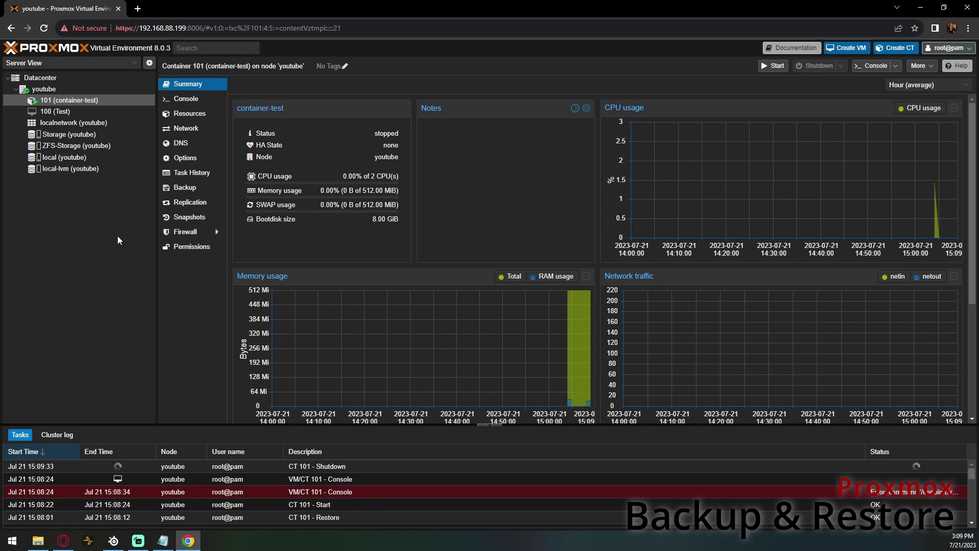
left_click(196, 117)
left_click(459, 152)
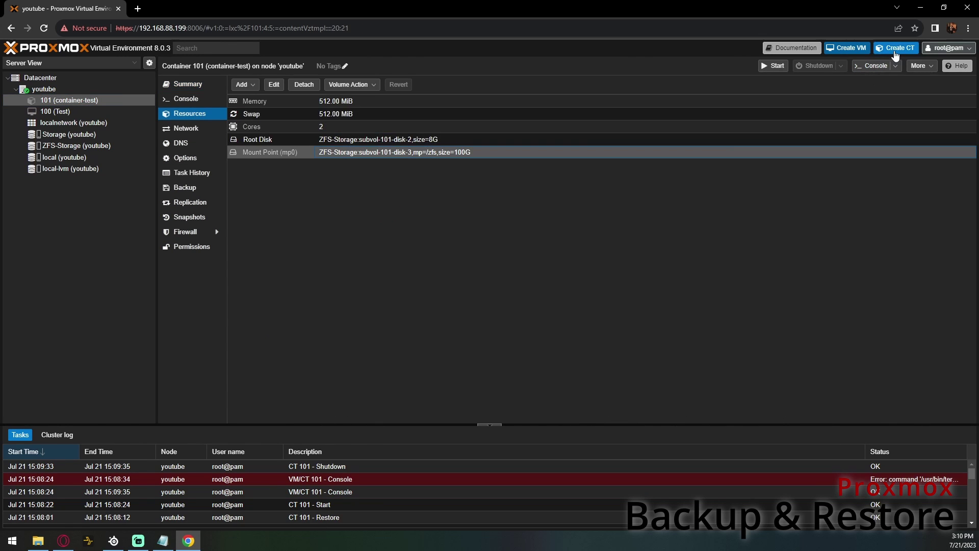
left_click(894, 48)
- Give the new container hostname backup, a root password, and the ubuntu-20.04 standard template
left_click(417, 234)
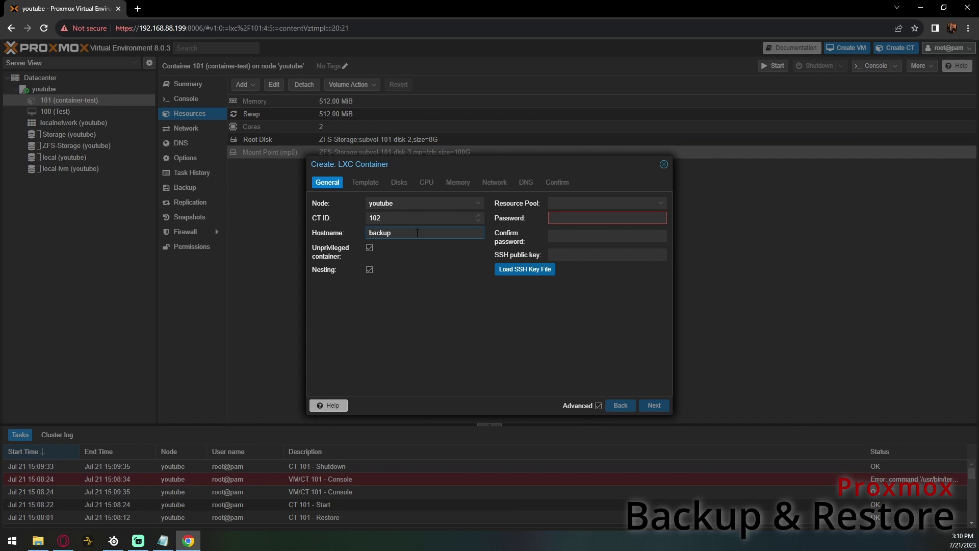
left_click(577, 214)
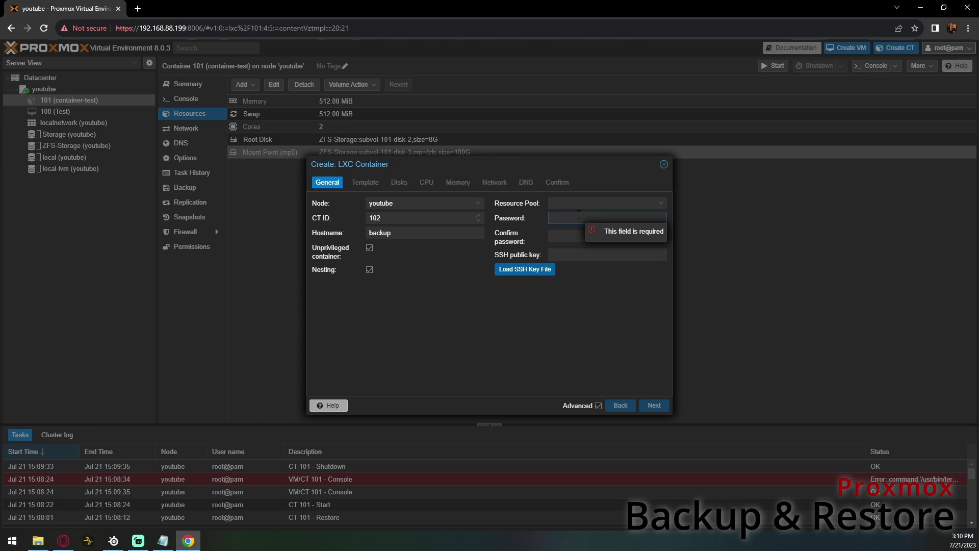
type("123123")
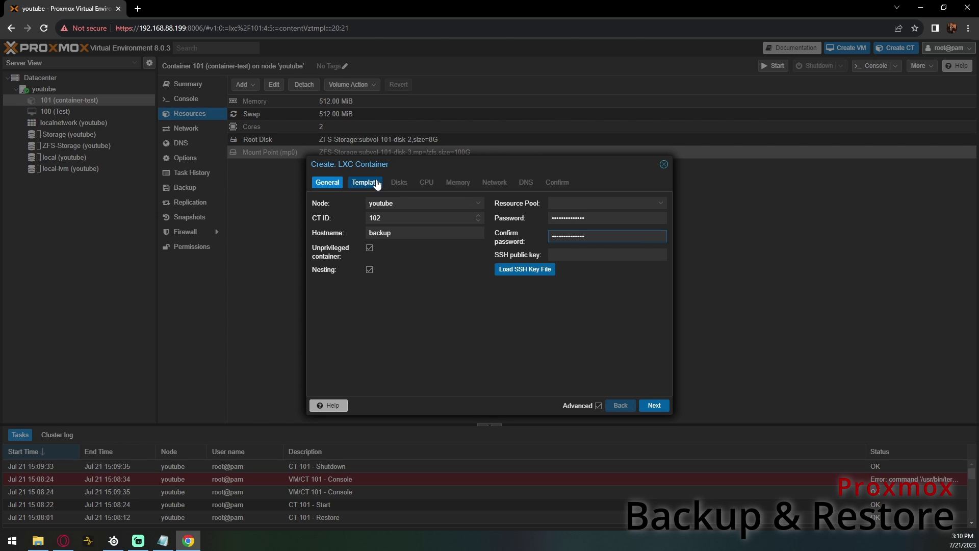
left_click(376, 183)
left_click(397, 218)
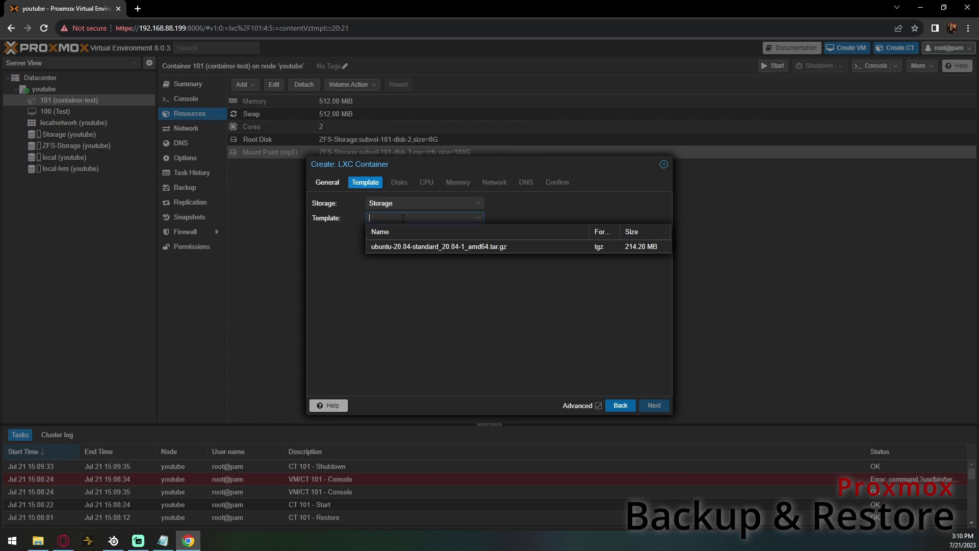
left_click(400, 246)
- Keep the 1 GiB disk, one core and 512 MiB memory defaults and create container 102
left_click(401, 183)
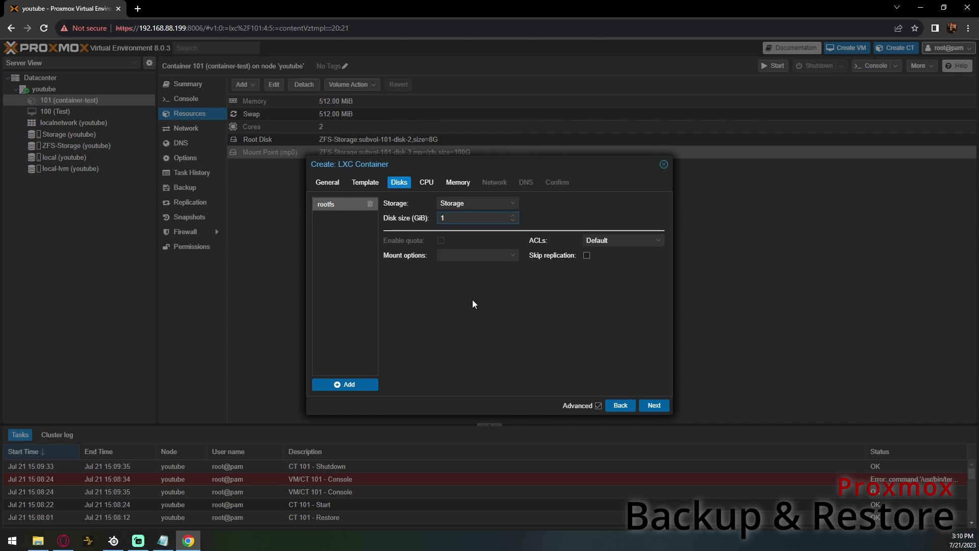
left_click(426, 183)
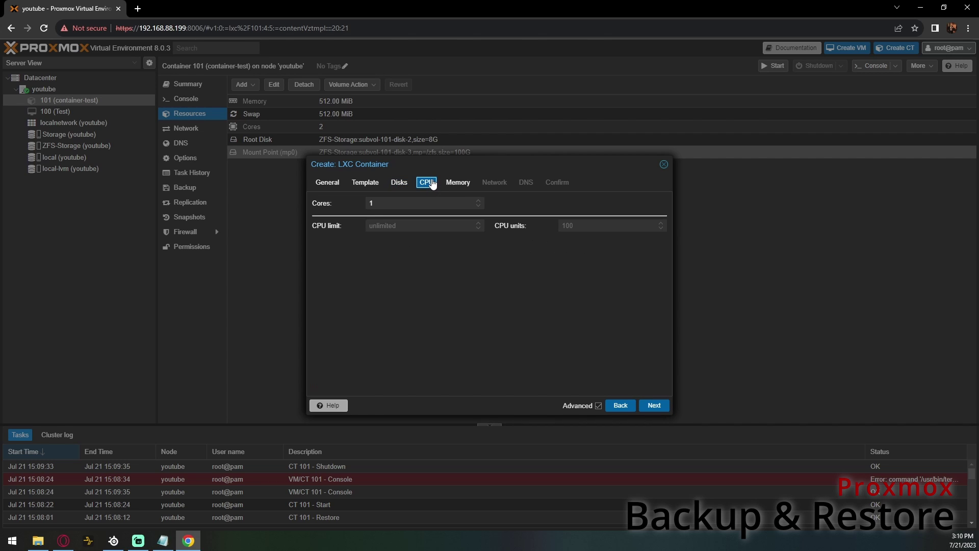
left_click(460, 183)
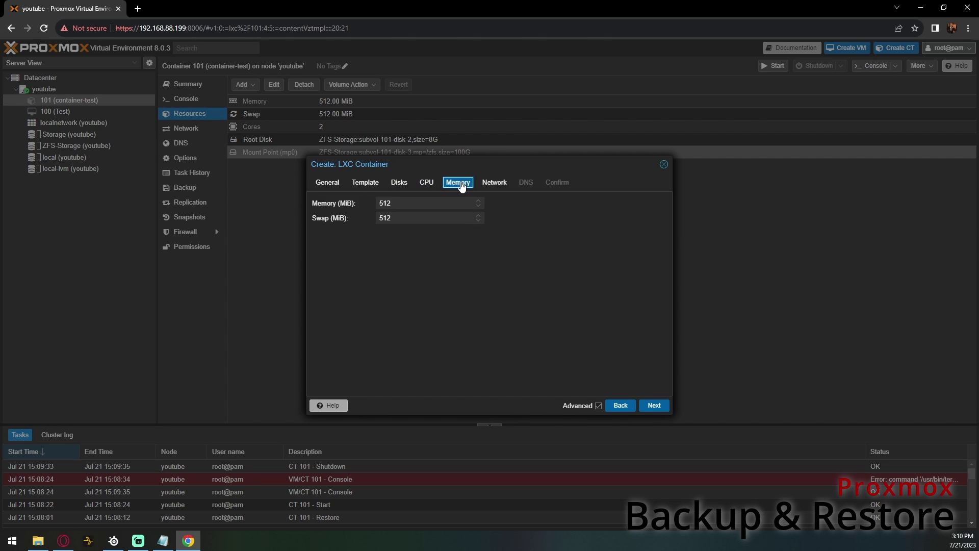
left_click(494, 186)
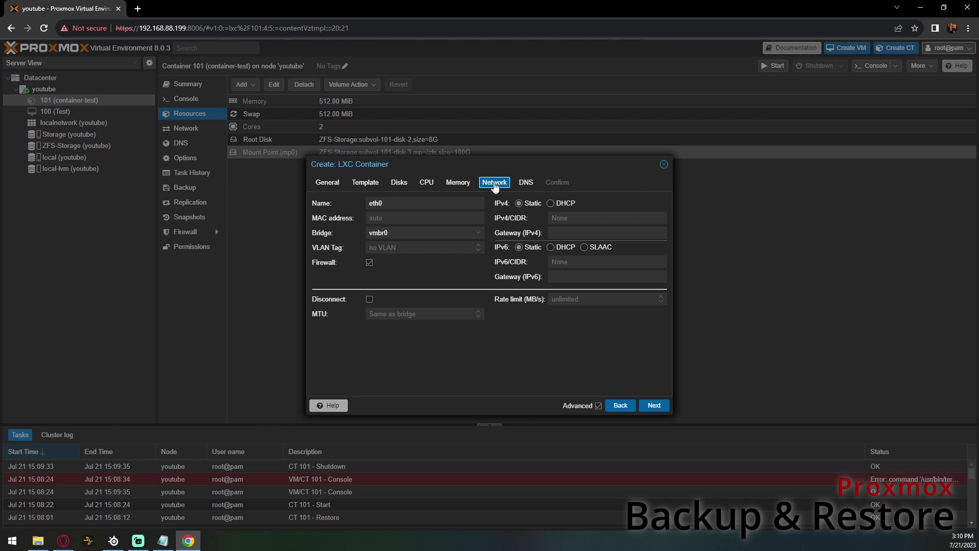
left_click(526, 184)
left_click(557, 184)
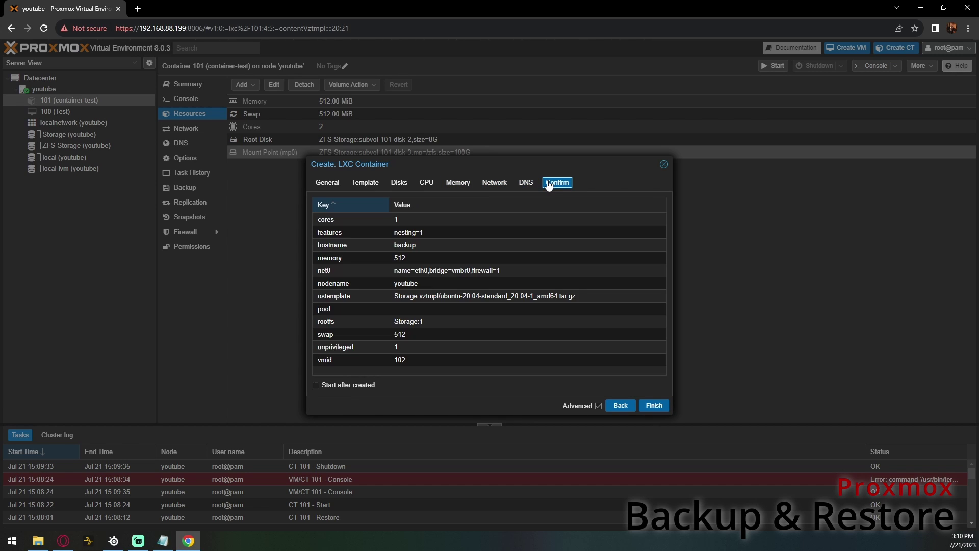
left_click(654, 406)
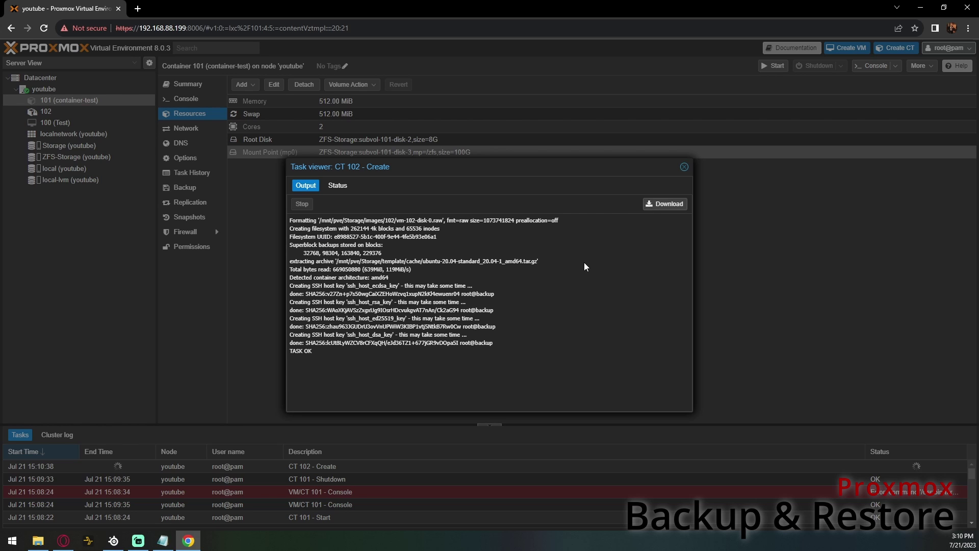
left_click(684, 166)
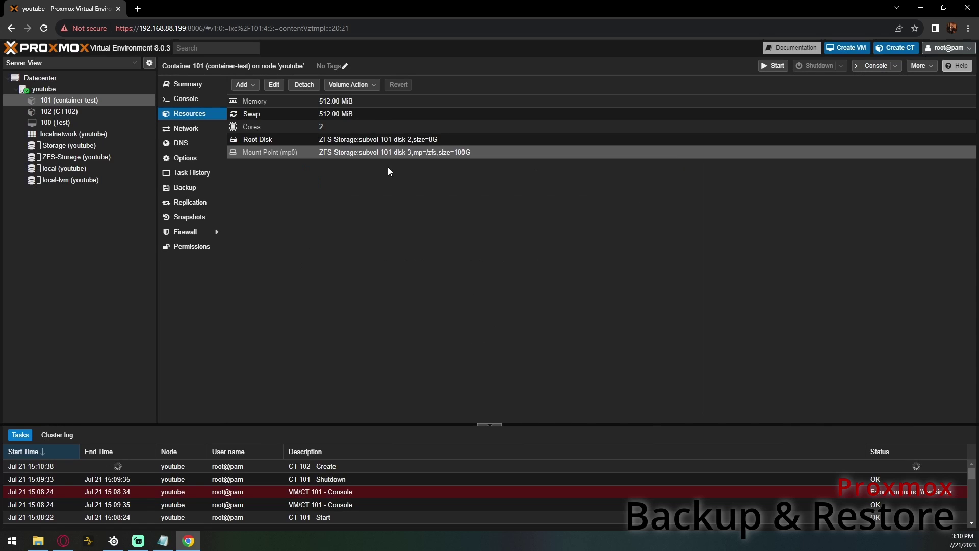
left_click(88, 112)
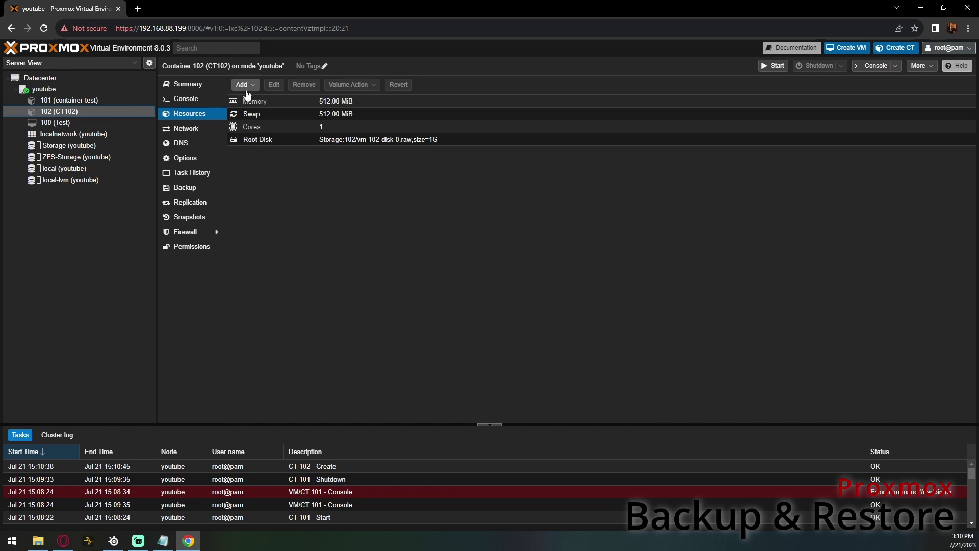
left_click(191, 87)
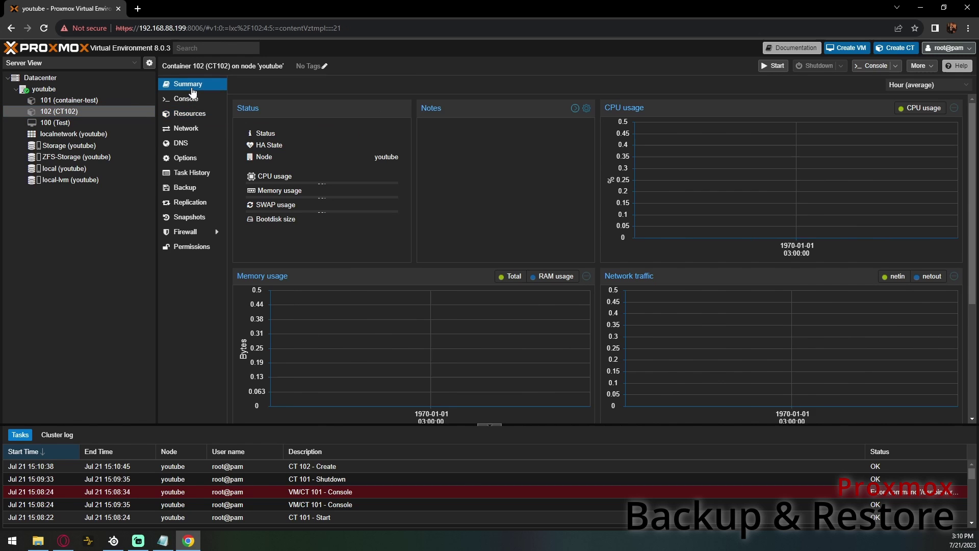
left_click(194, 114)
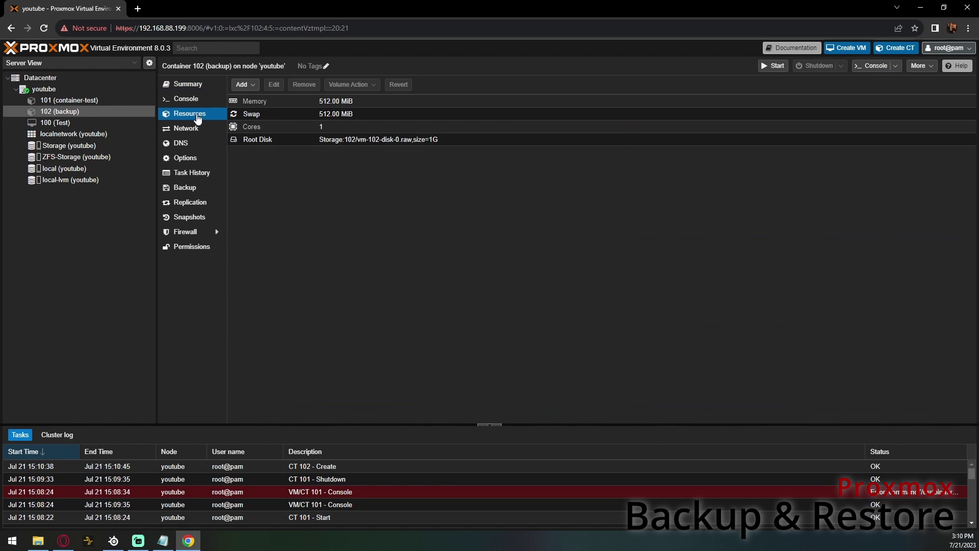
left_click(80, 102)
left_click(444, 156)
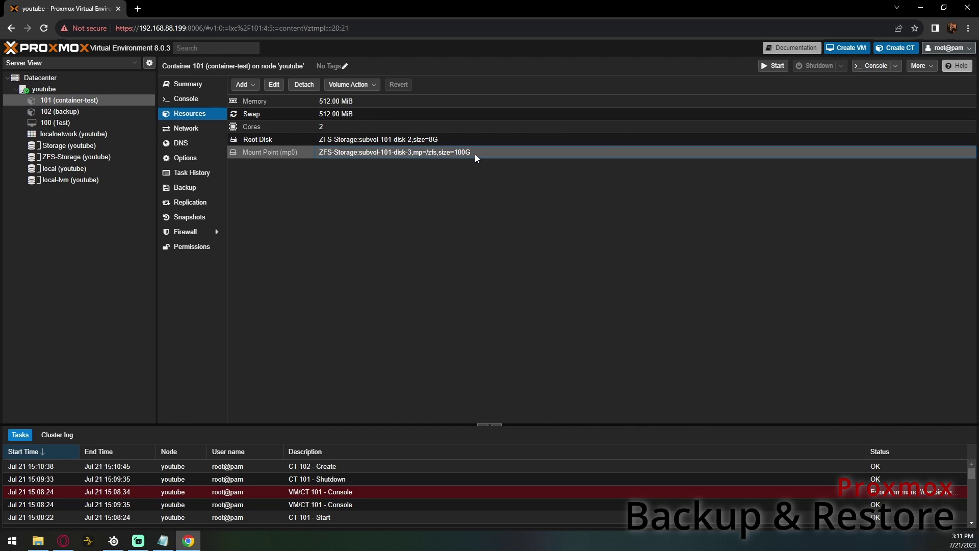
- Reassign container 101's mp0 volume to target guest 102
left_click(353, 86)
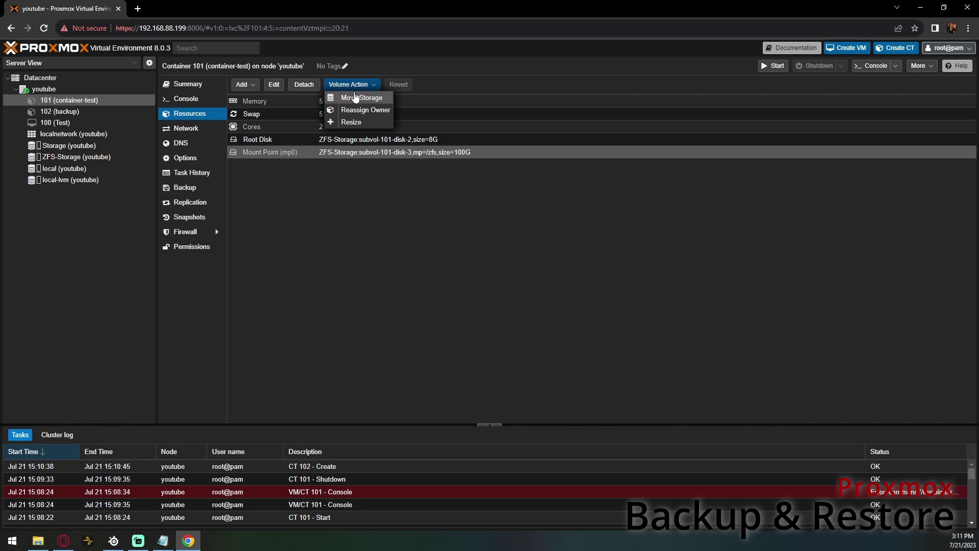
left_click(359, 110)
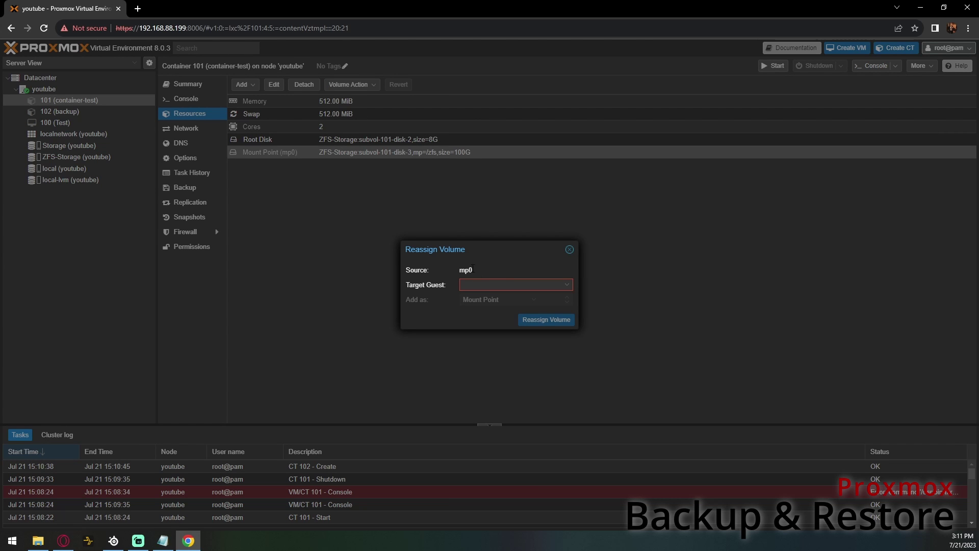
left_click(504, 285)
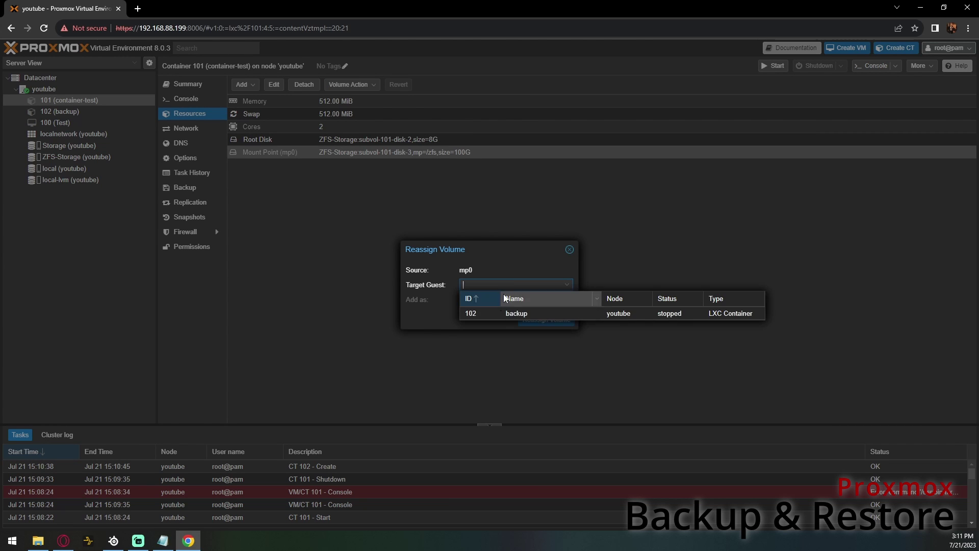
left_click(528, 315)
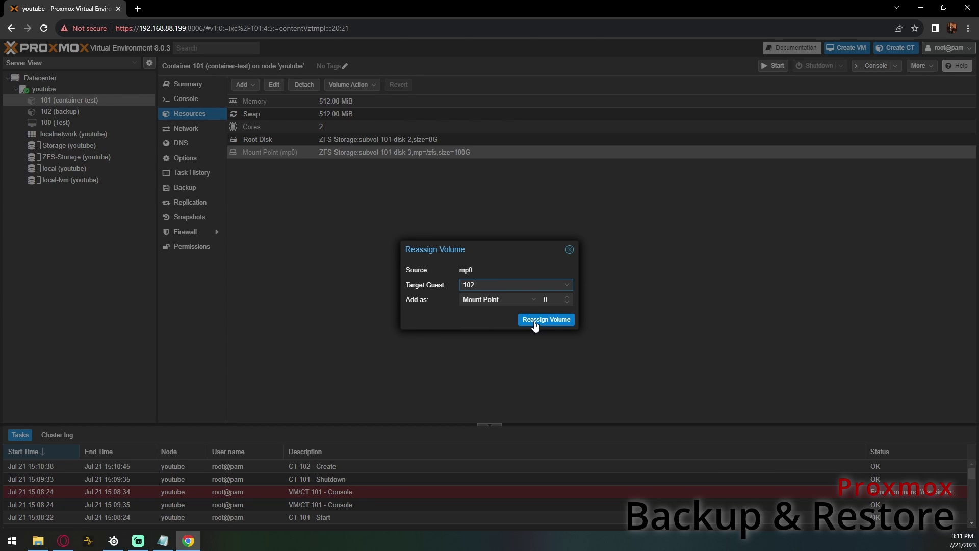
left_click(535, 322)
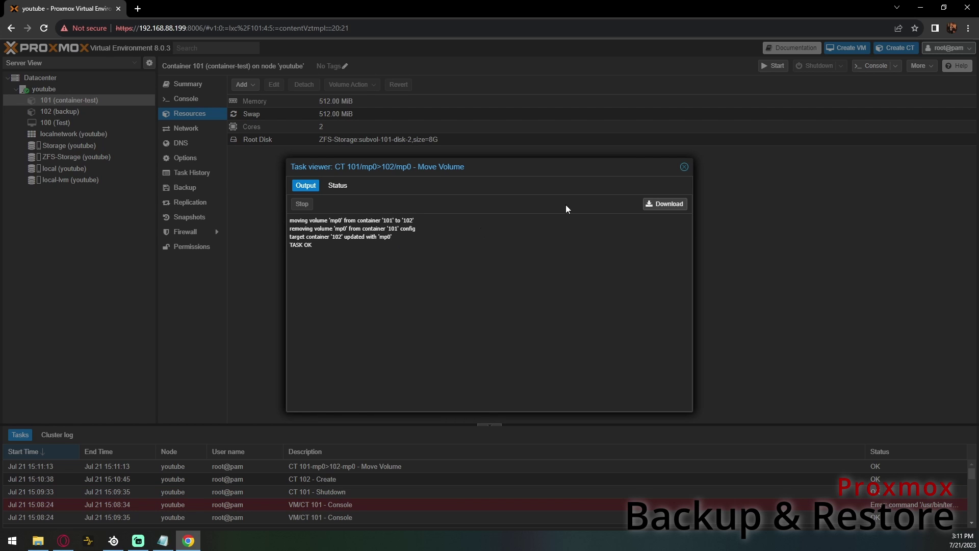
- Verify container 102 now lists the 100G mount point, then return to container 101
left_click(684, 167)
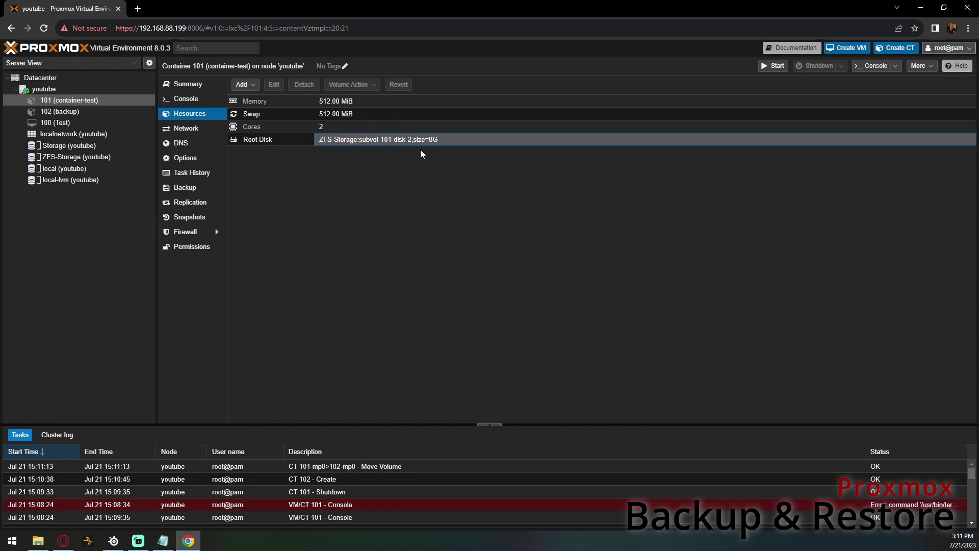
left_click(83, 112)
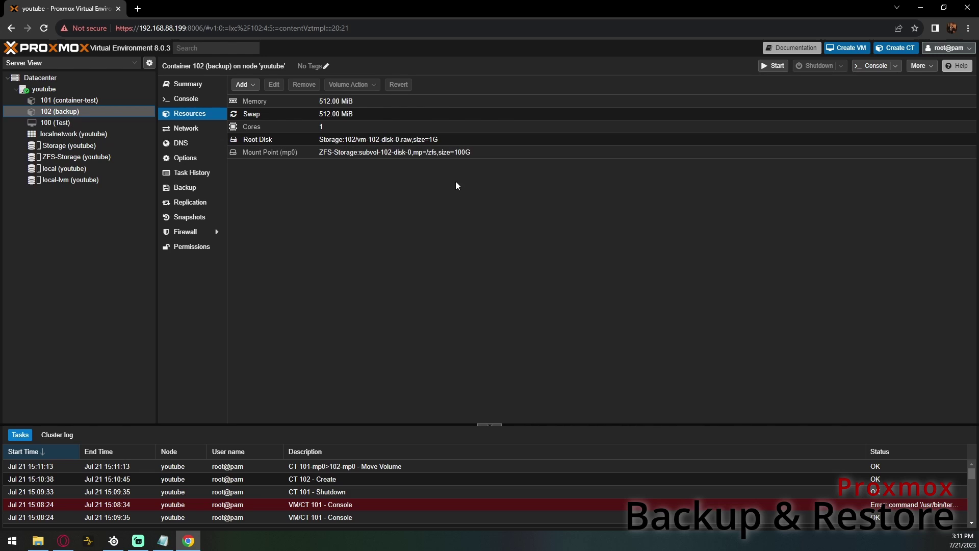
left_click(109, 99)
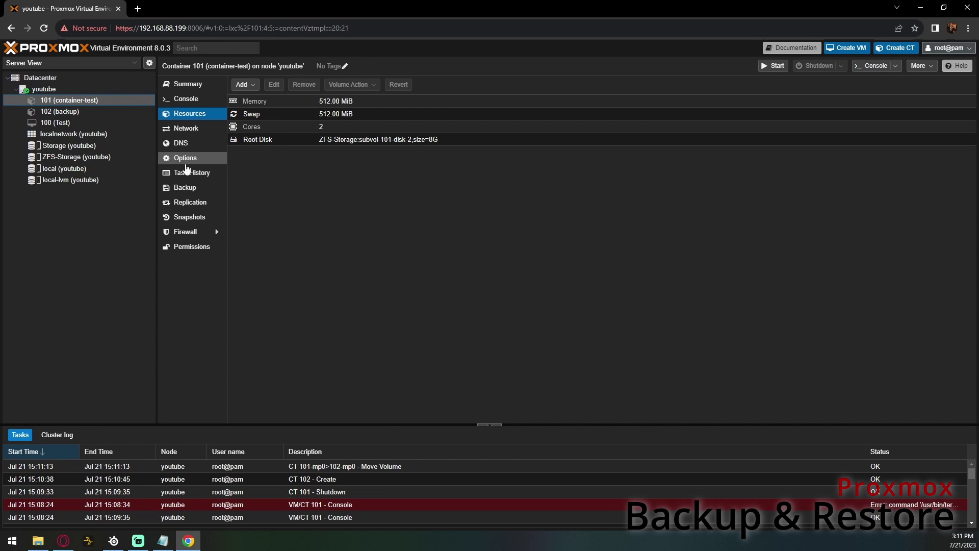
- Restore container 101 from the container-test Sunday Backup onto ZFS-Storage, confirming the overwrite
left_click(200, 190)
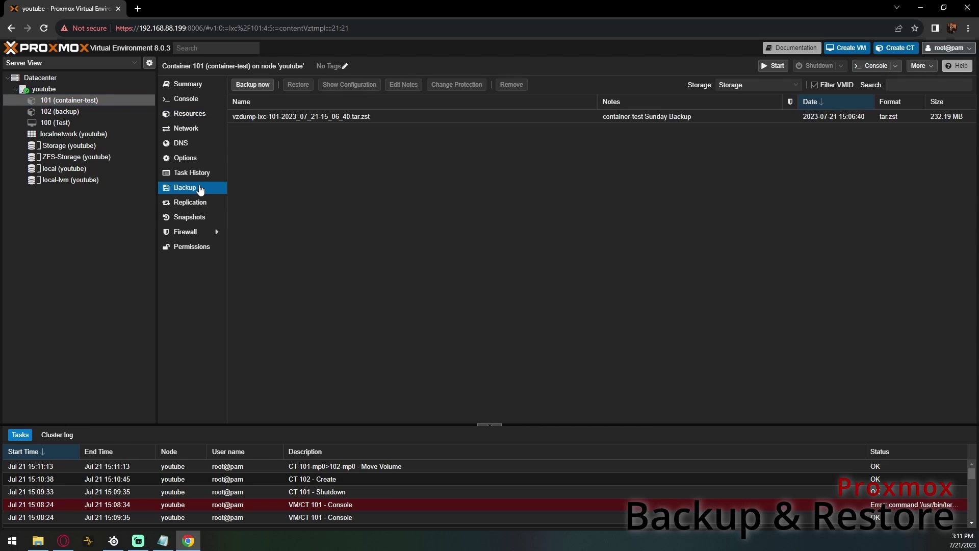
left_click(297, 113)
left_click(299, 85)
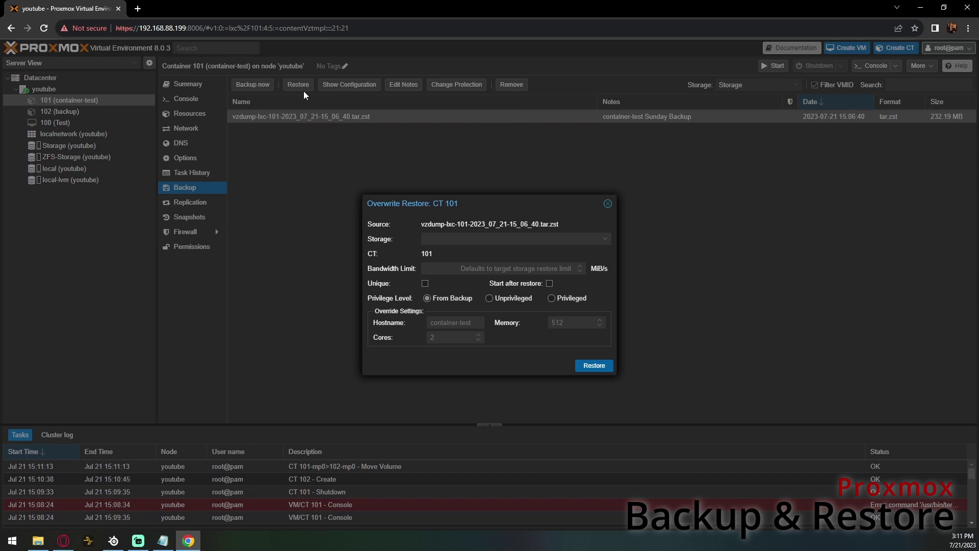
left_click(464, 239)
left_click(462, 280)
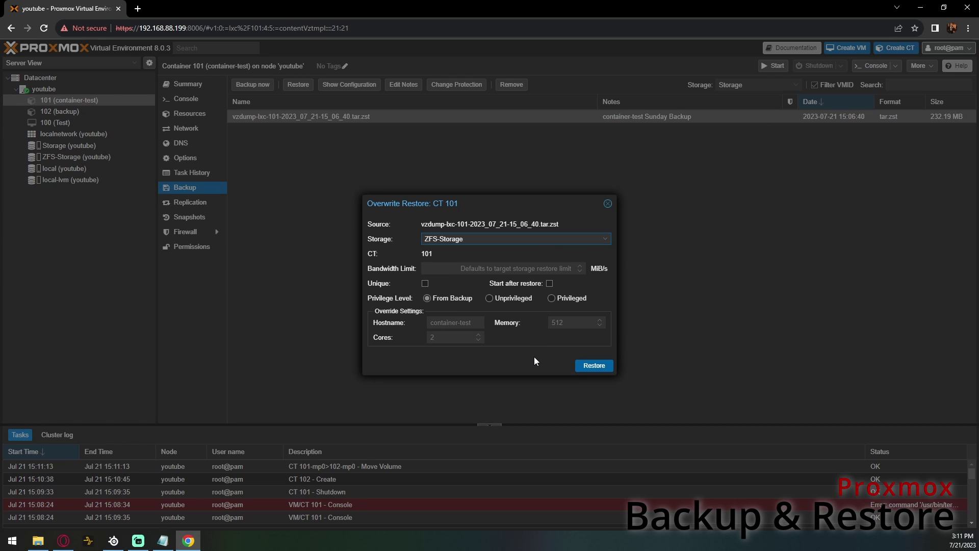
left_click(593, 366)
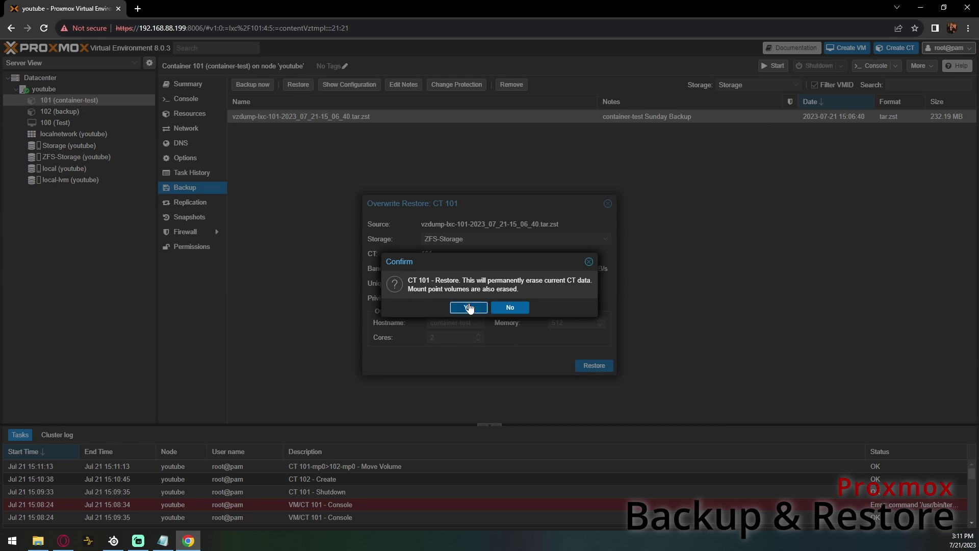
left_click(468, 307)
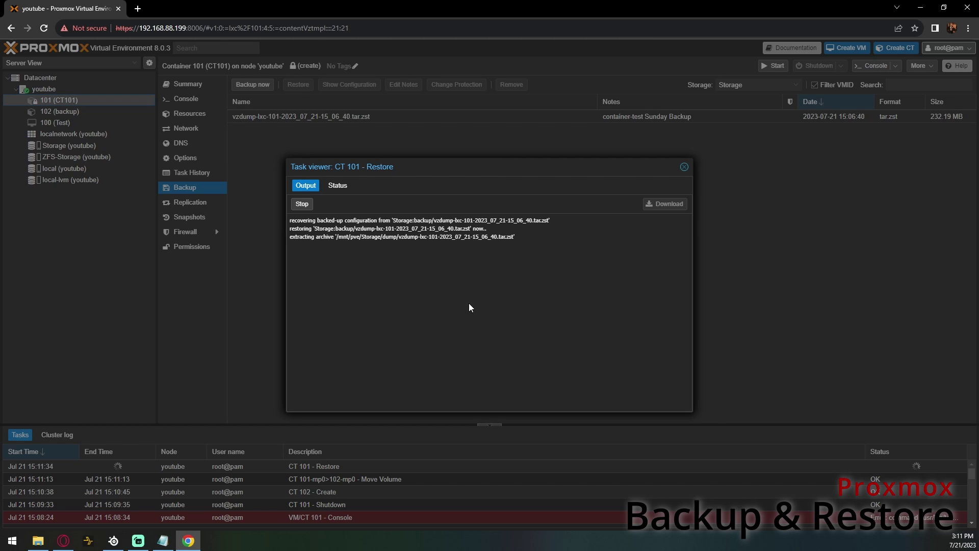
- Detach the restored mp0 mount point from container 101
left_click(684, 168)
left_click(214, 113)
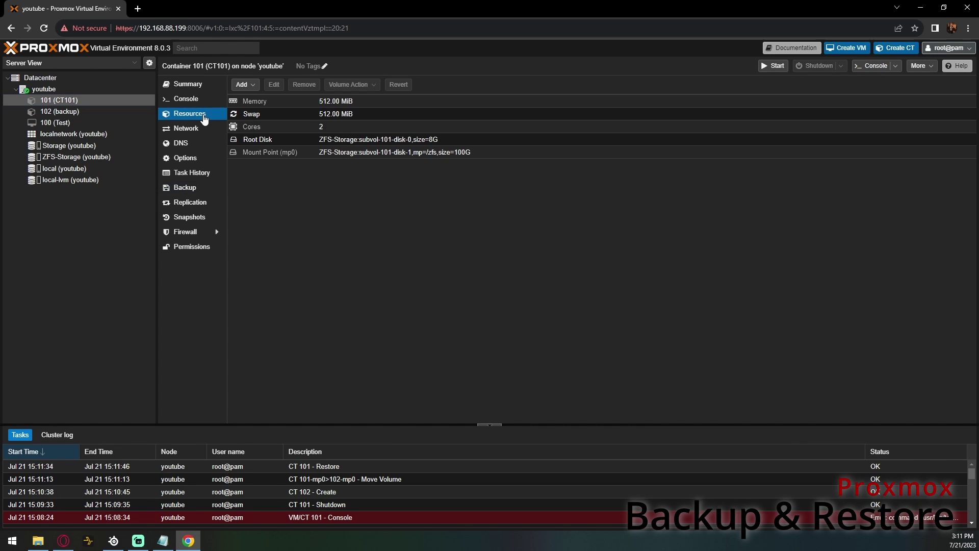
left_click(459, 153)
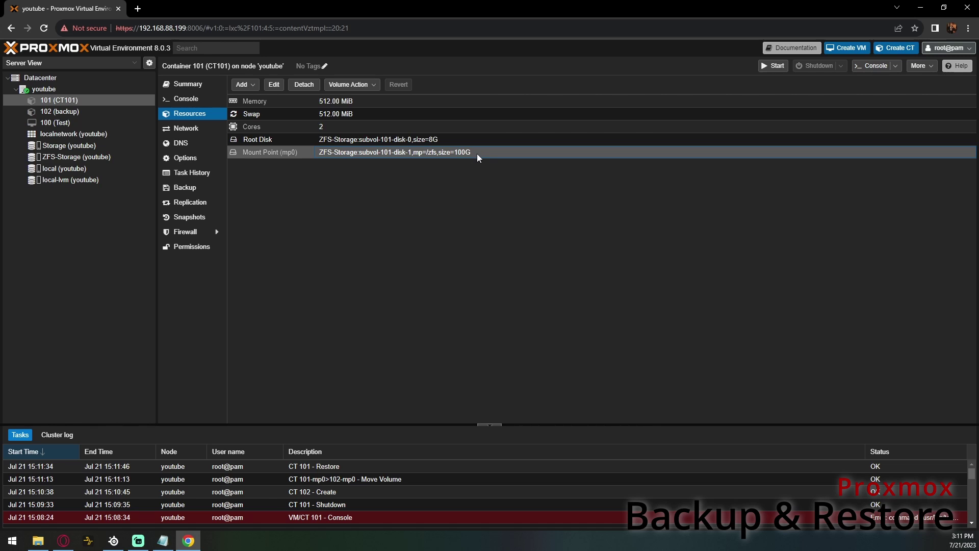
left_click(305, 86)
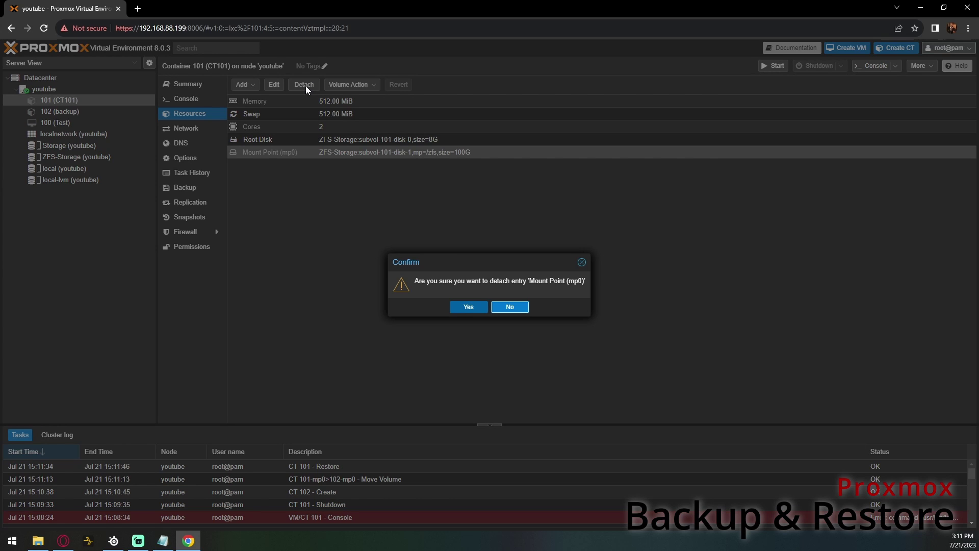
left_click(466, 306)
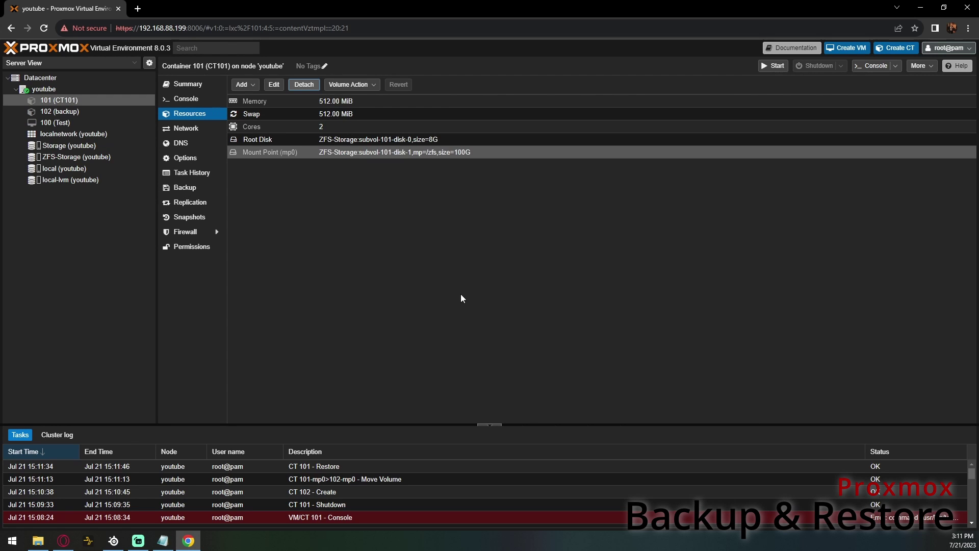
- Permanently remove the leftover Unused Disk 0, then view container 102's resources
left_click(375, 153)
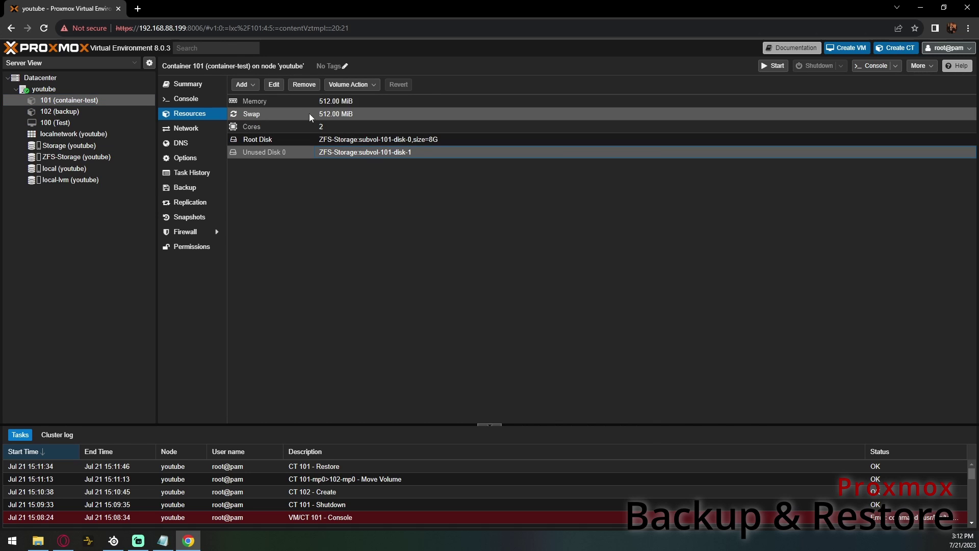
left_click(294, 85)
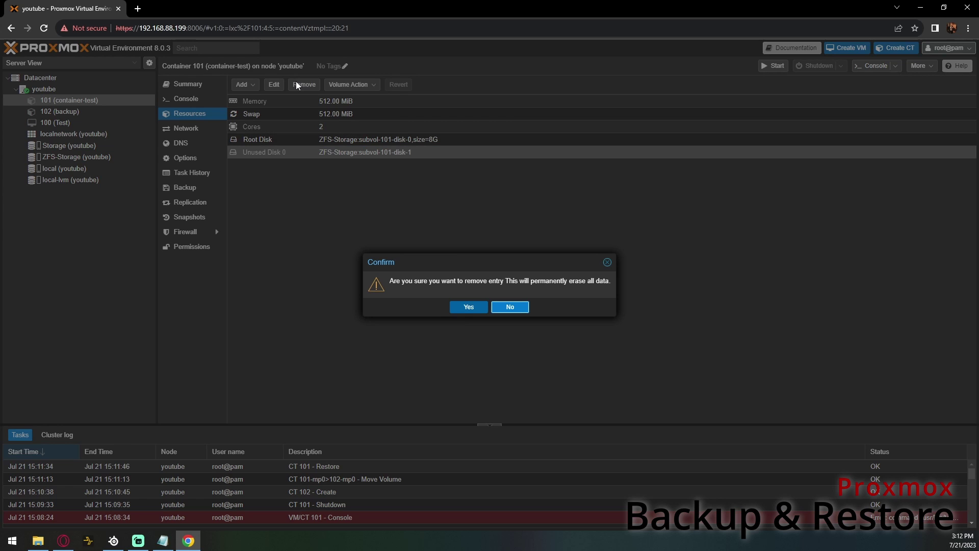
left_click(466, 306)
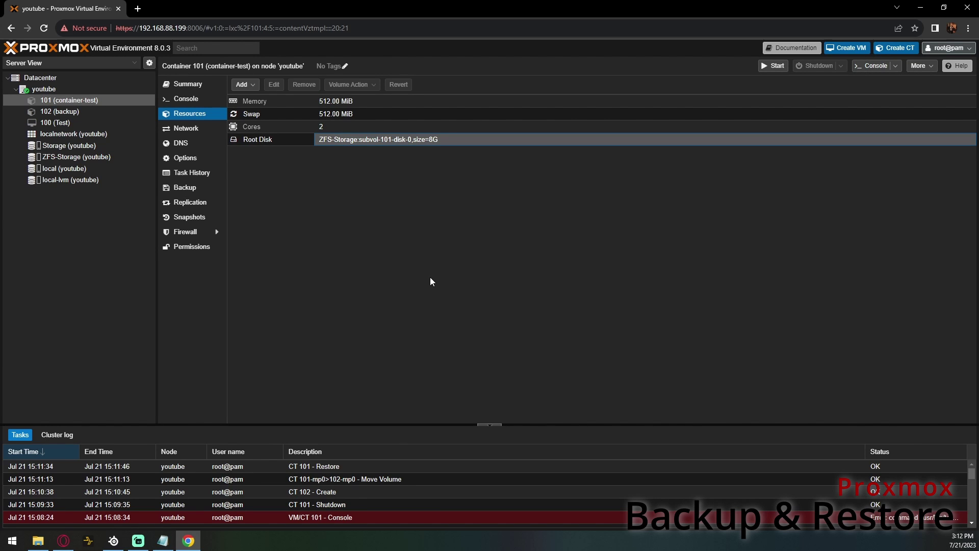
left_click(103, 112)
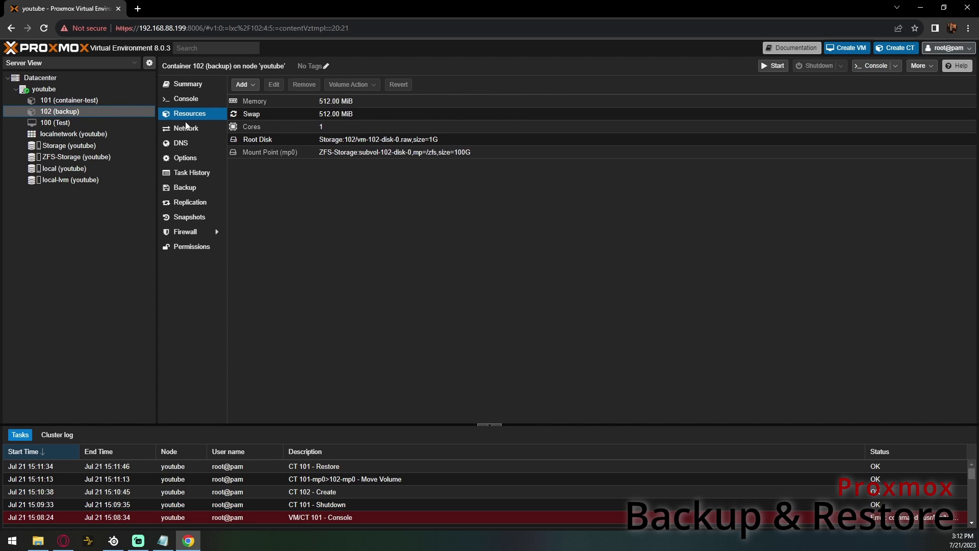
- Reassign container 102's mp0 volume back to container 101 and check 101's resources
left_click(408, 154)
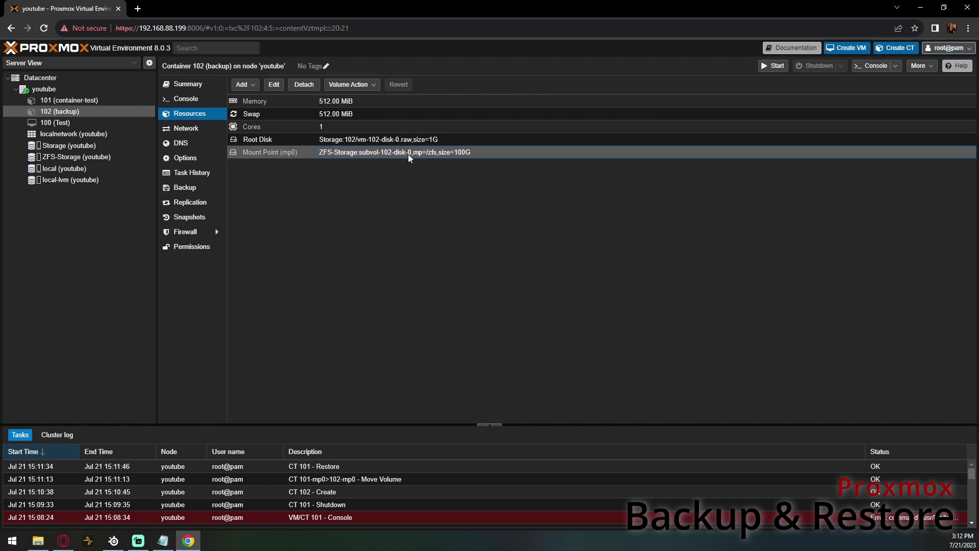
left_click(356, 87)
left_click(363, 111)
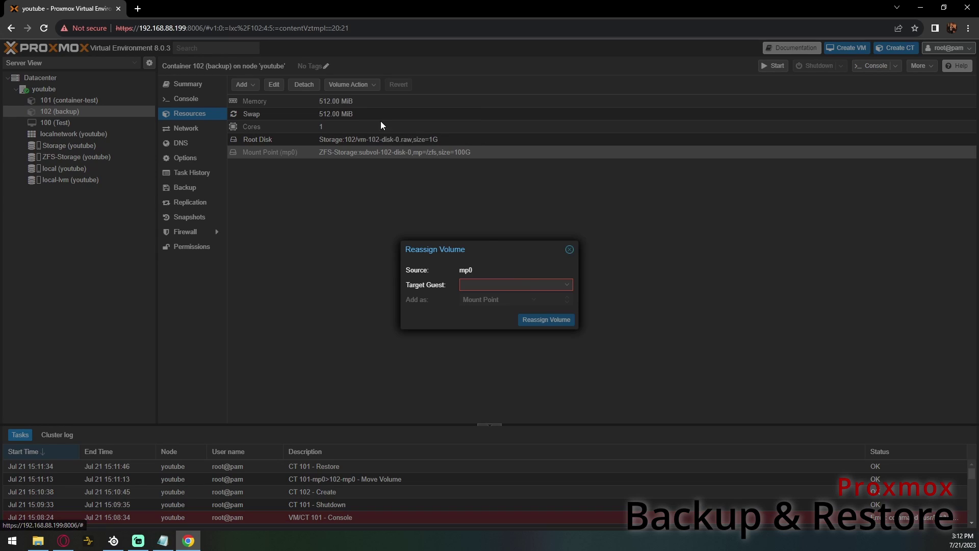
left_click(530, 286)
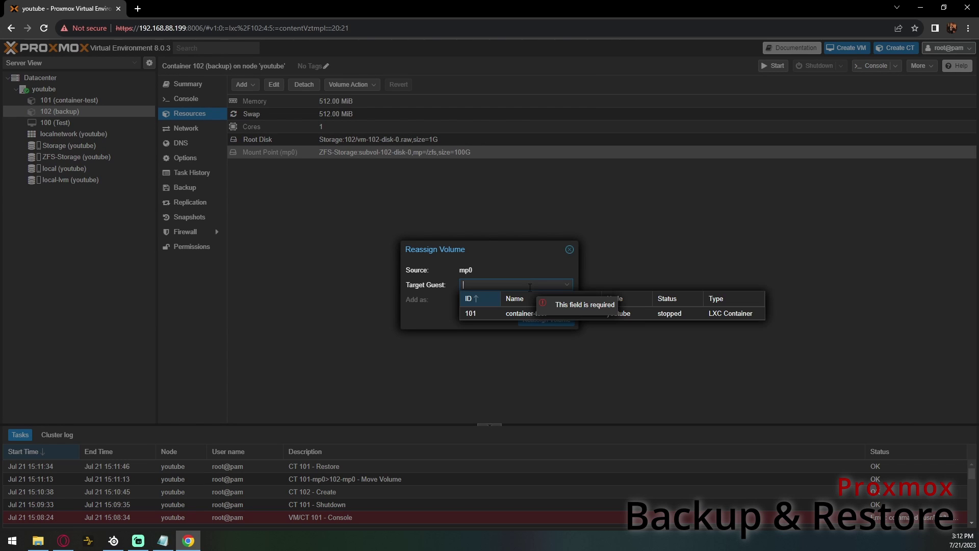
left_click(557, 315)
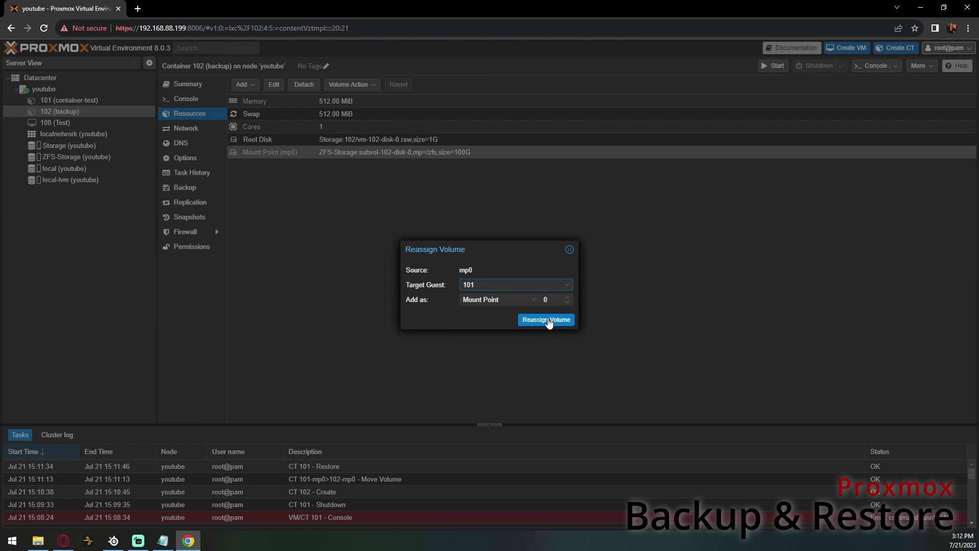
left_click(546, 321)
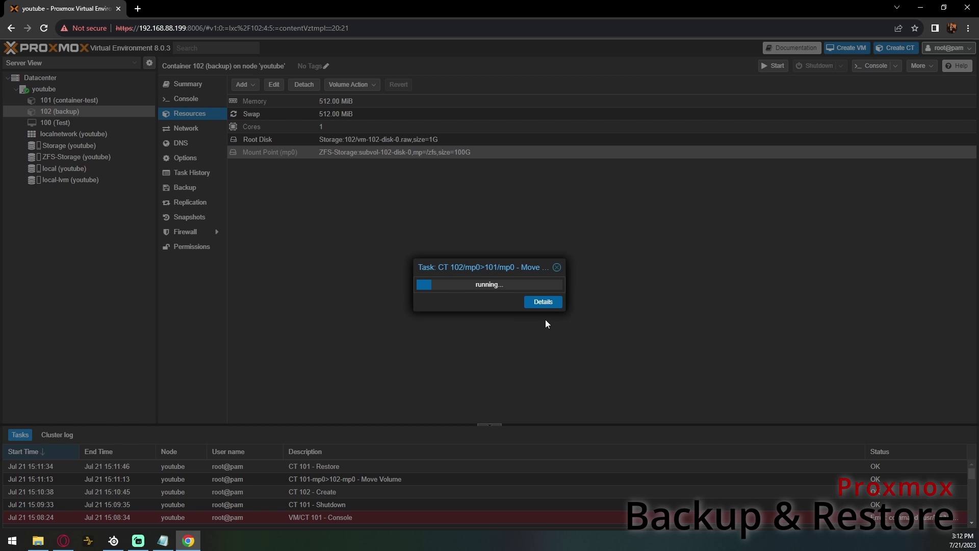
left_click(557, 266)
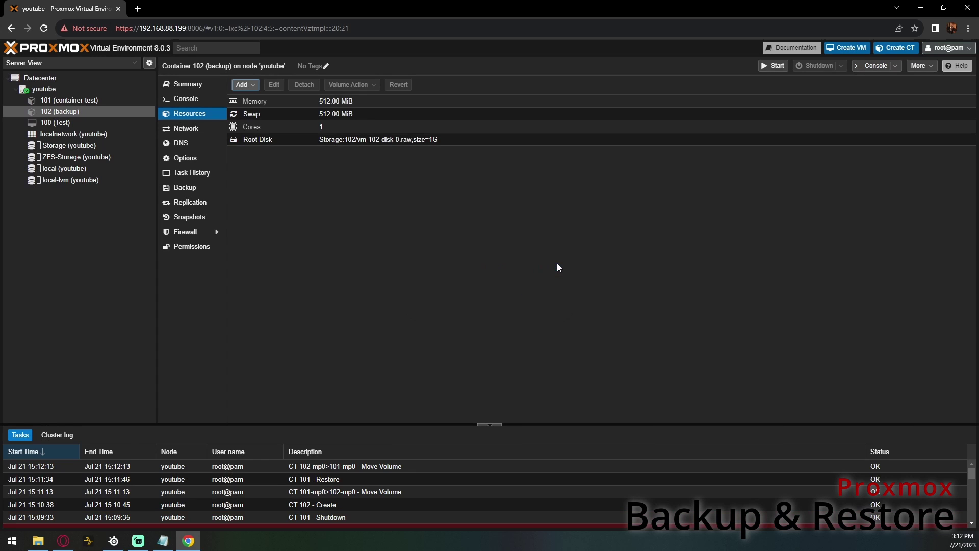
left_click(96, 102)
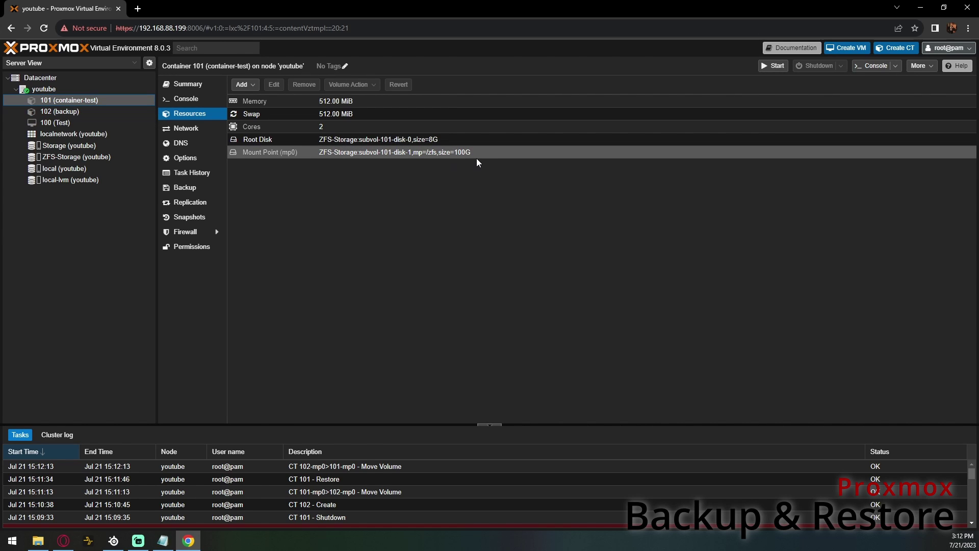
- Start container 101 from its console and log in as root
left_click(214, 99)
left_click(599, 258)
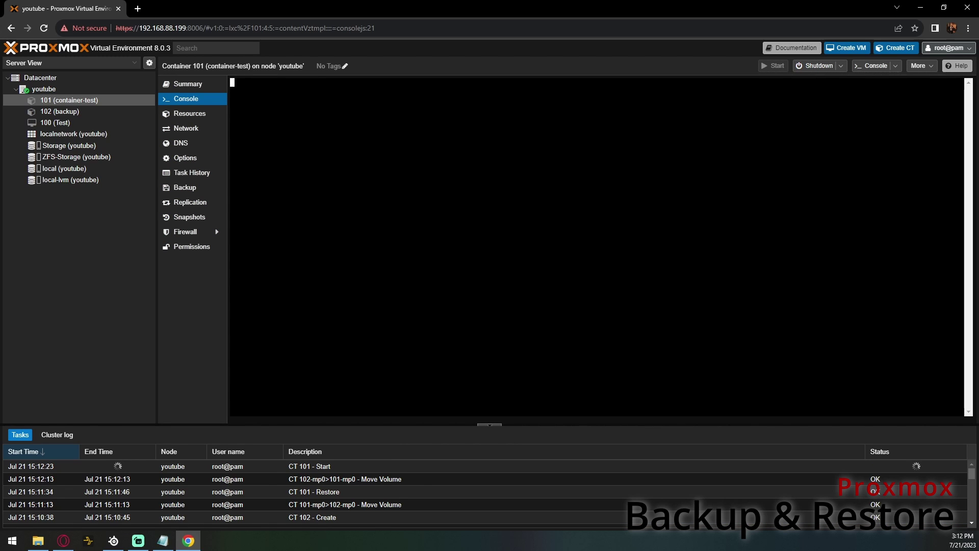
type("root")
key("Return")
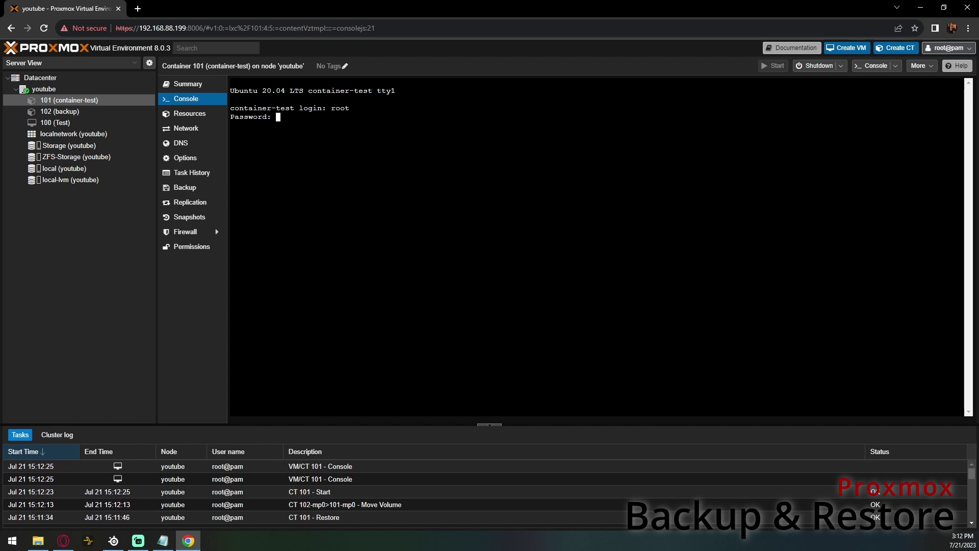
key("Return")
- List /zfs and print anothertestfile to confirm its sentence survived the restore
type("cd /zfs")
key("Return")
type("ls")
key("Return")
type("cat anothertestfile")
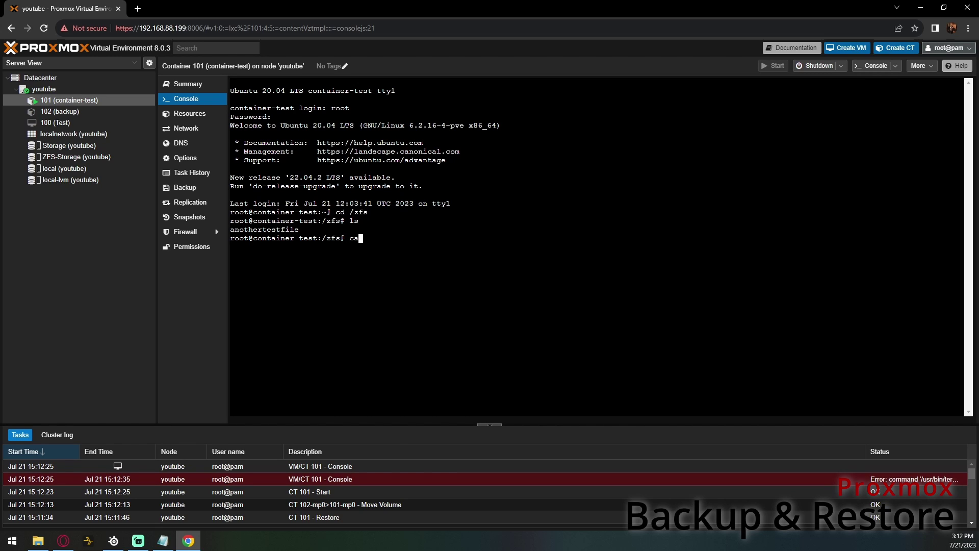
key("Return")
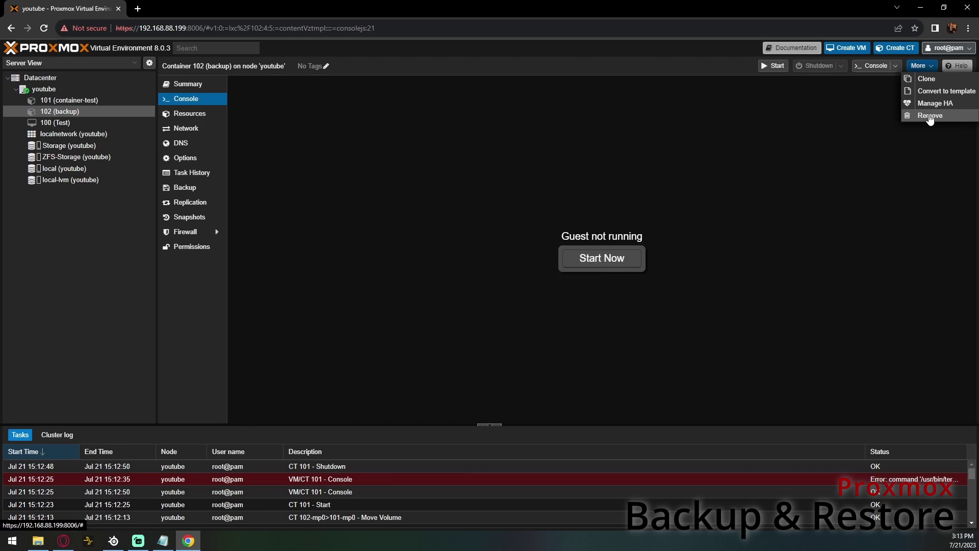
- Remove container 102, purging it from job configurations
left_click(929, 117)
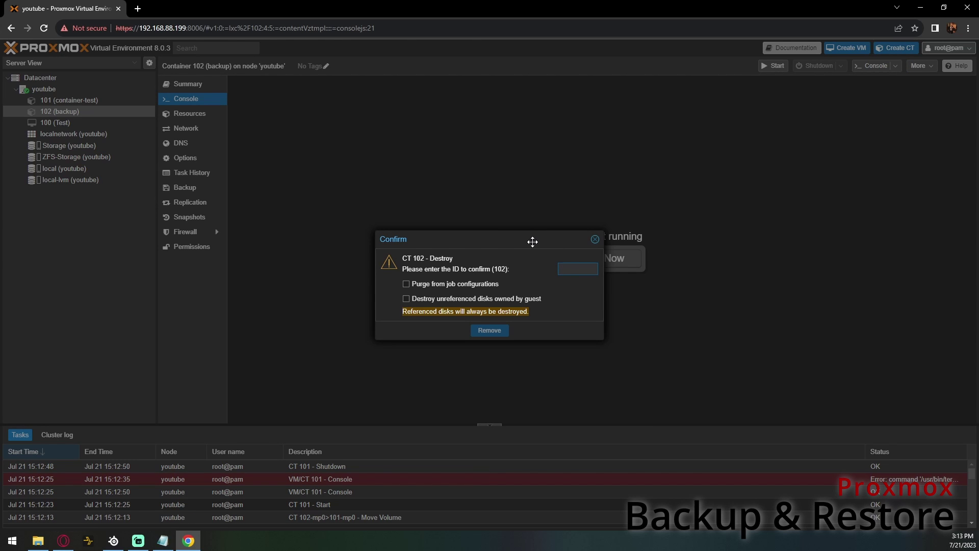
left_click(428, 284)
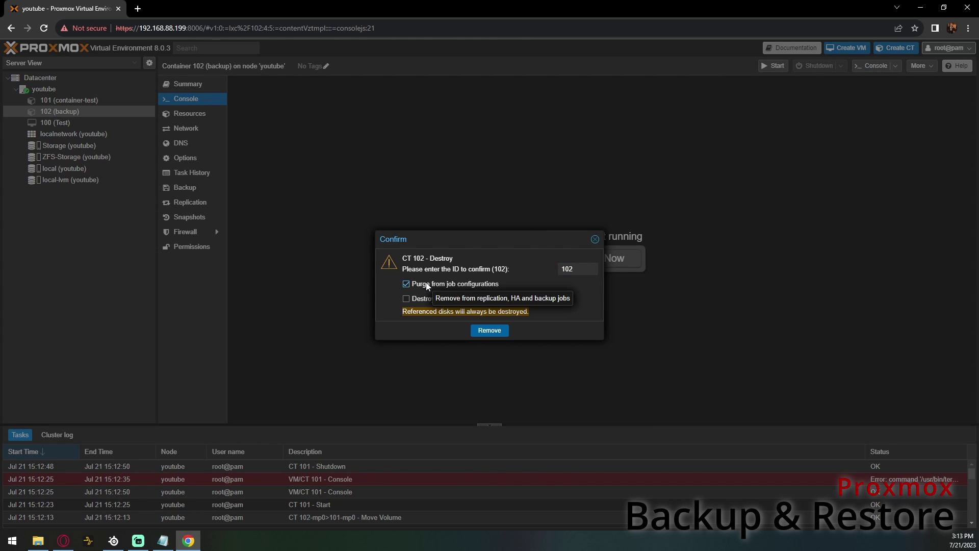
left_click(484, 332)
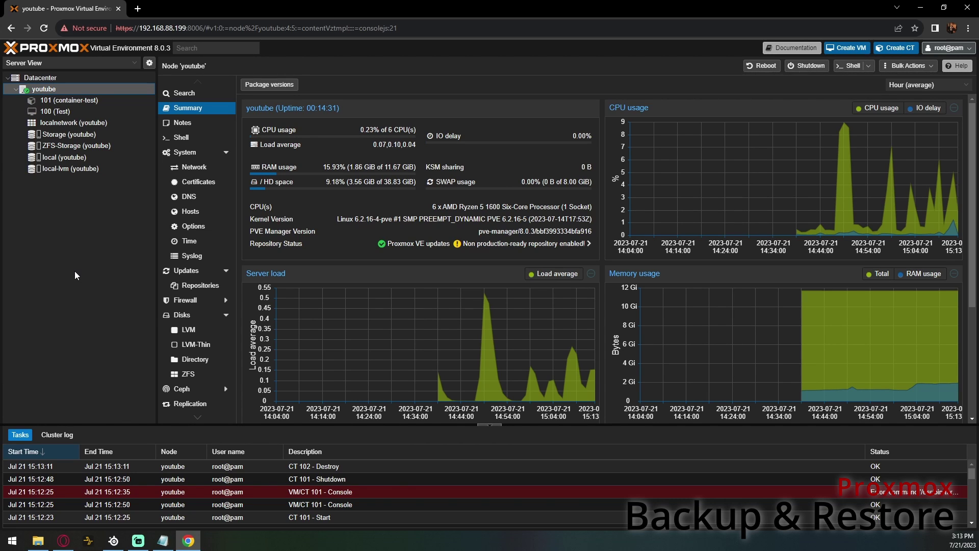
- Add the tag 'Container' to container 101
left_click(95, 99)
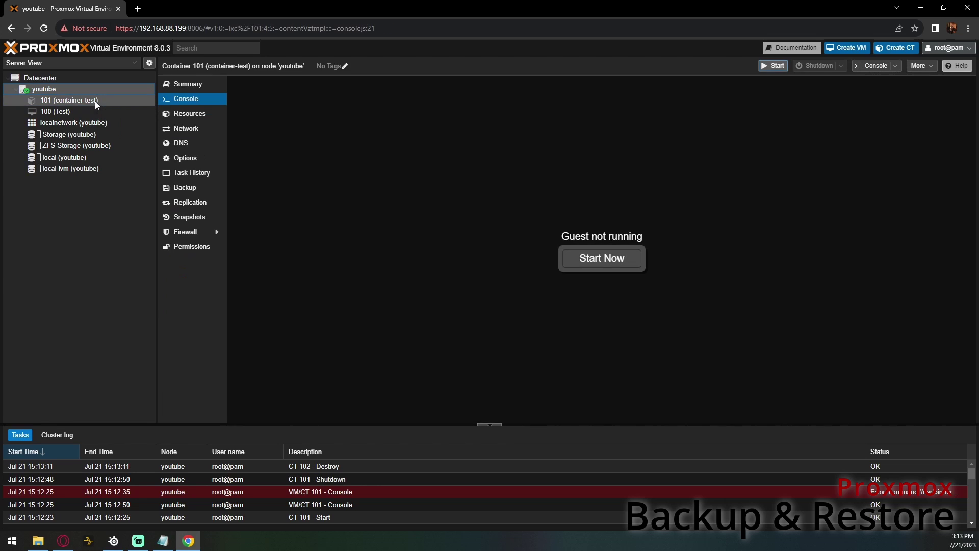
left_click(188, 90)
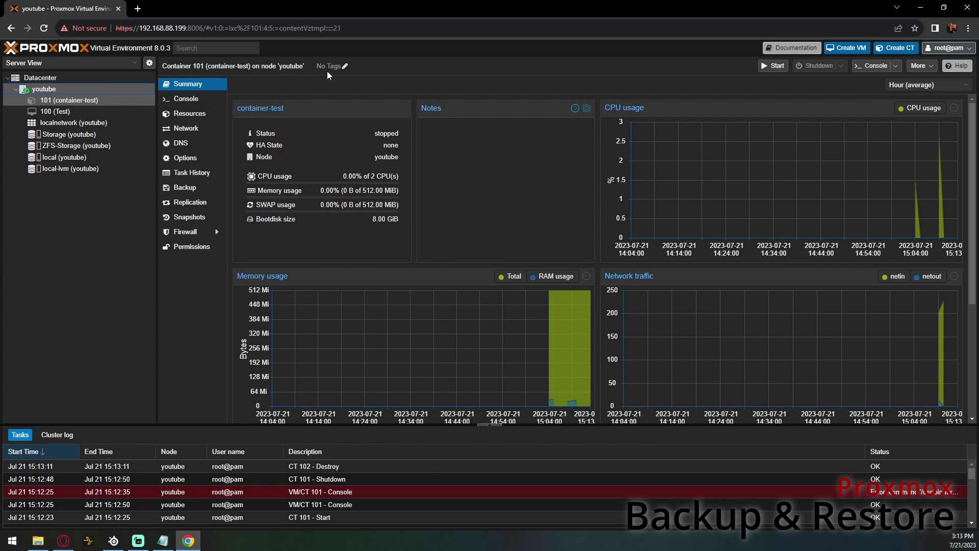
left_click(345, 67)
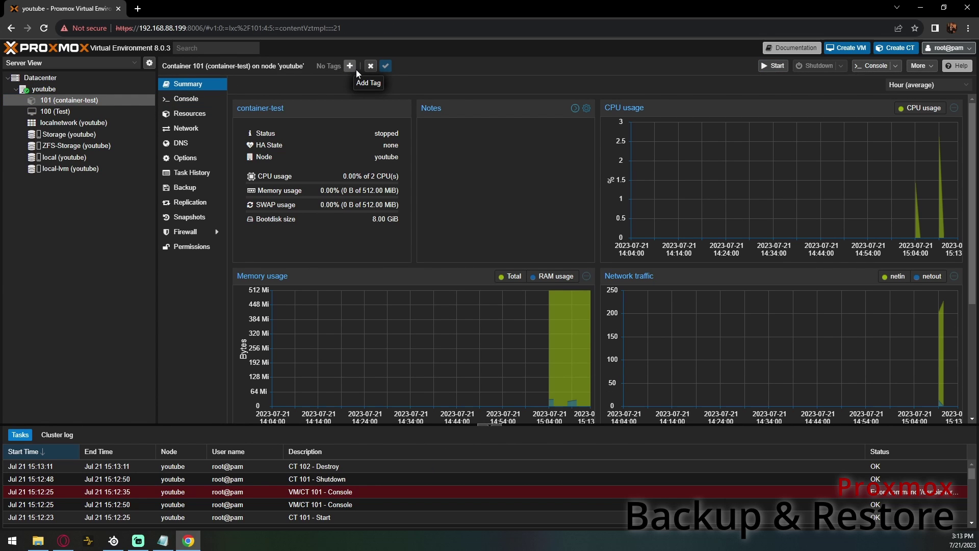
left_click(356, 66)
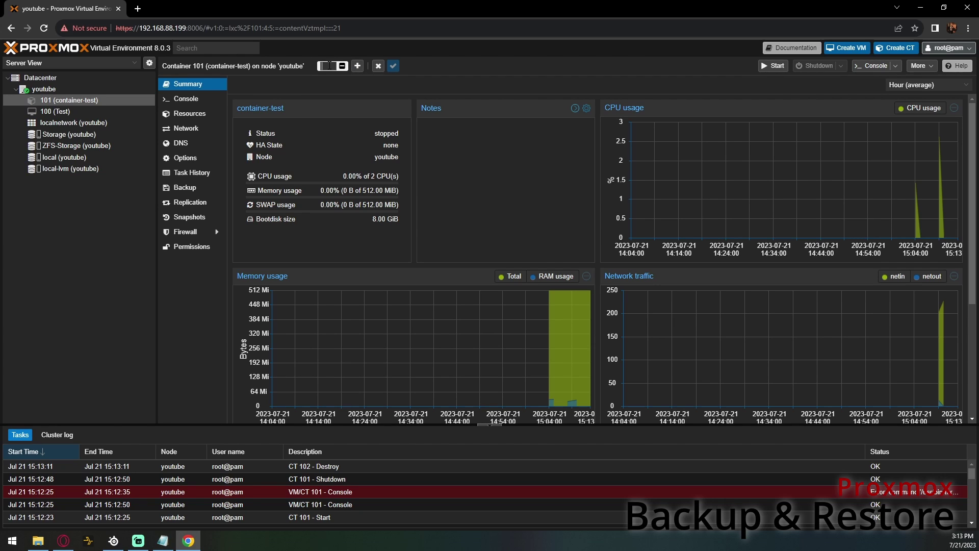
type("Container")
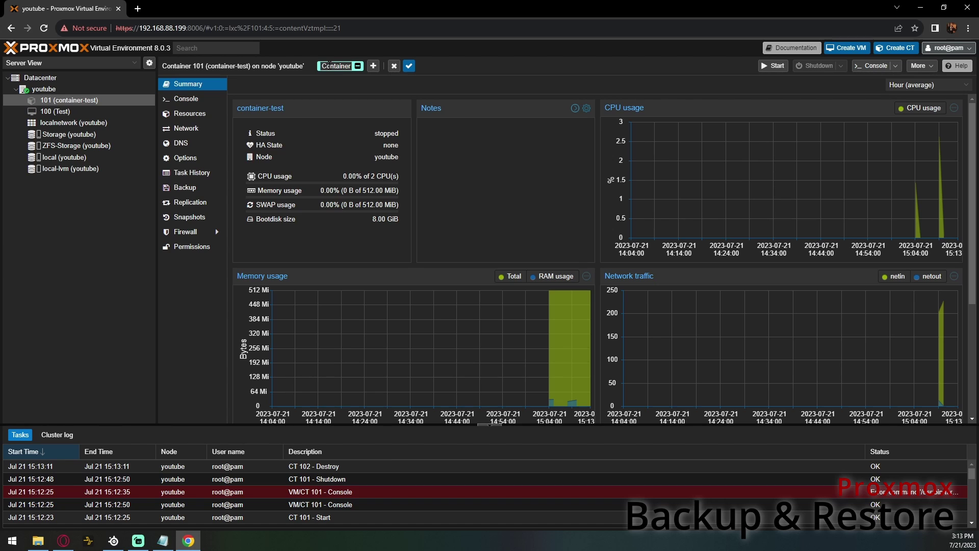
left_click(409, 66)
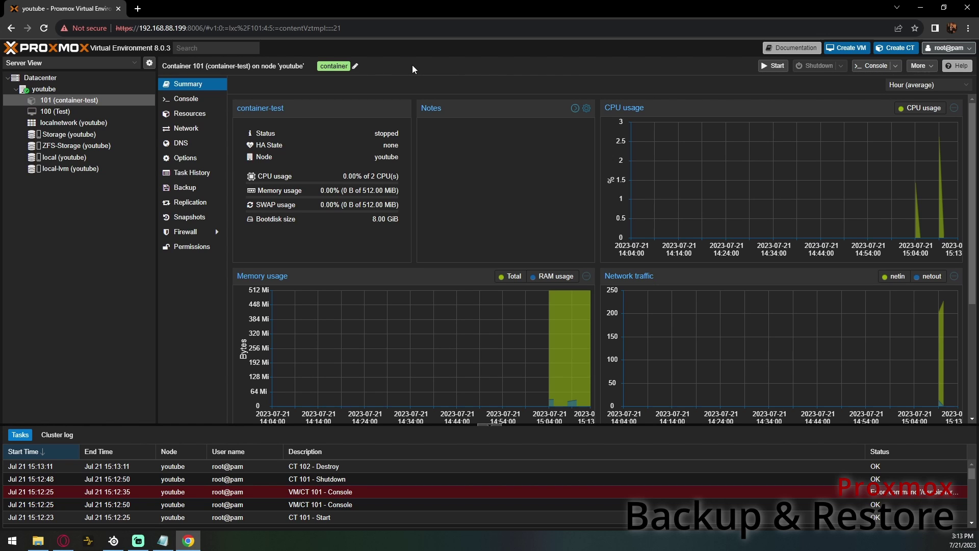
- Add the tag 'ubuntu' to virtual machine 100
left_click(89, 113)
left_click(333, 68)
left_click(308, 66)
type("ubuntu")
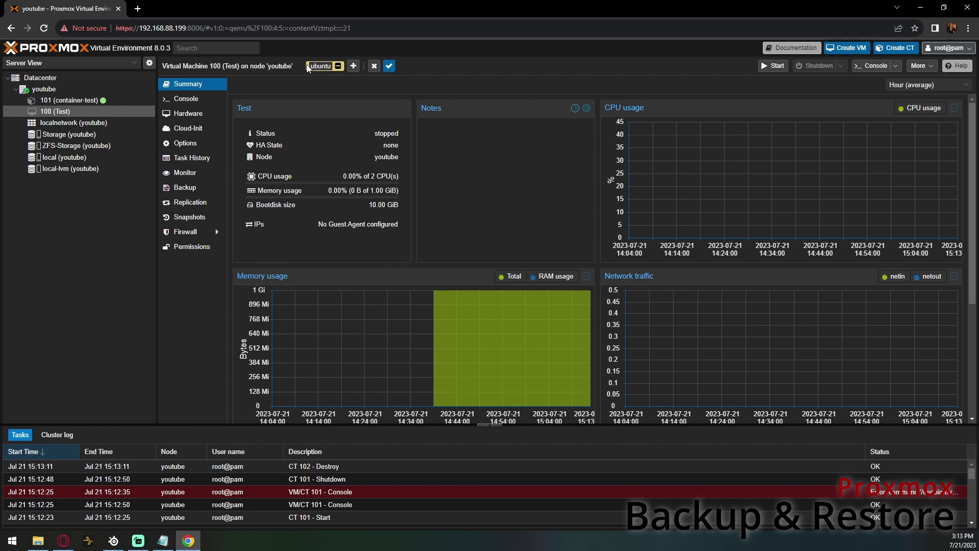
left_click(390, 66)
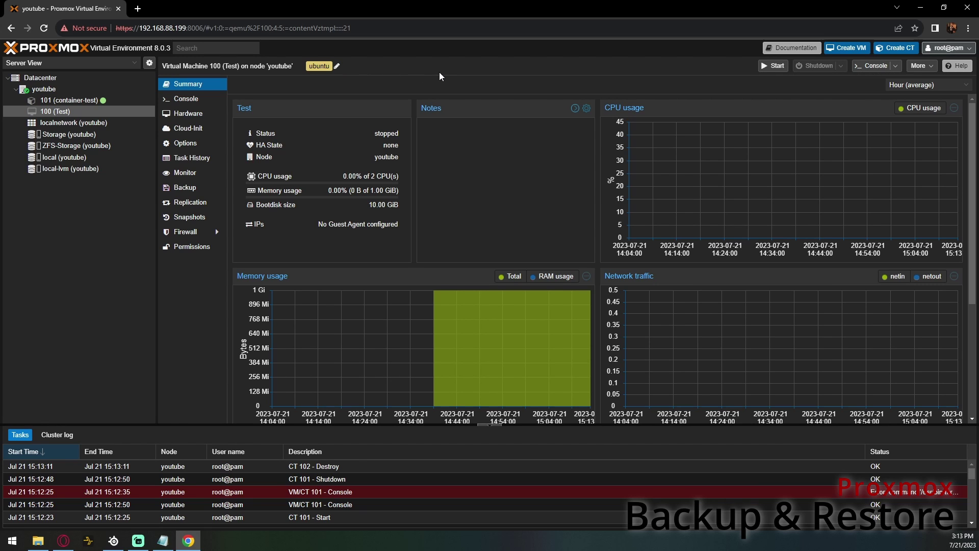
left_click(55, 88)
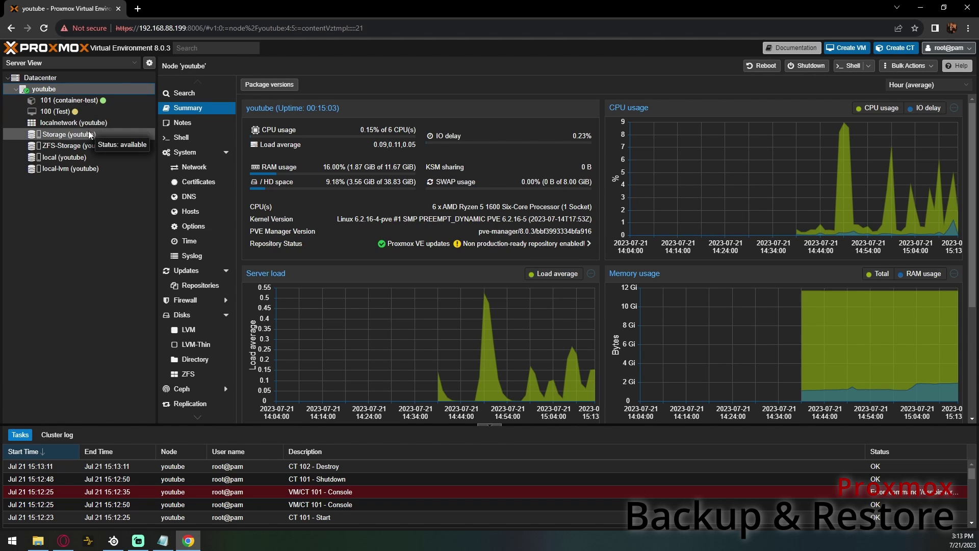
- Start container 101 from its console and log in as root
key("Down")
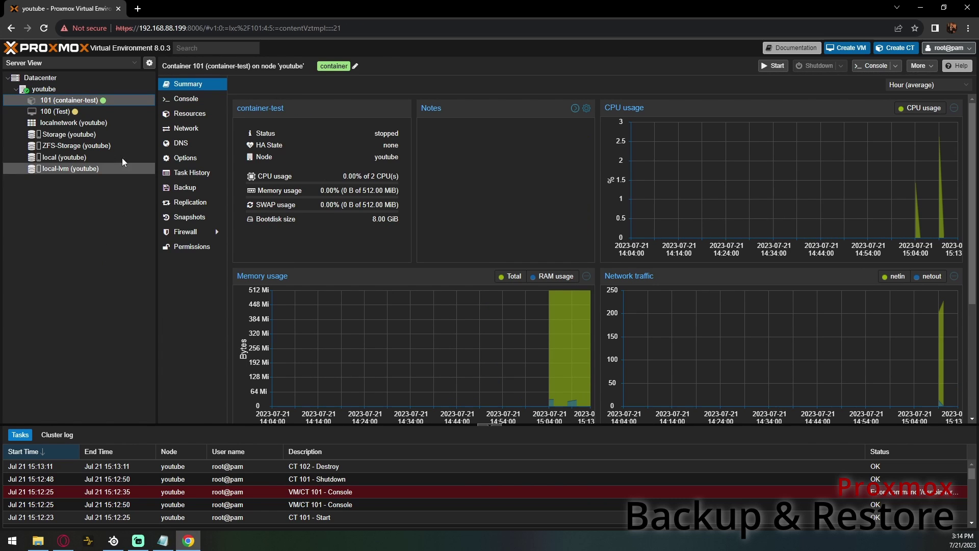
left_click(189, 100)
left_click(607, 258)
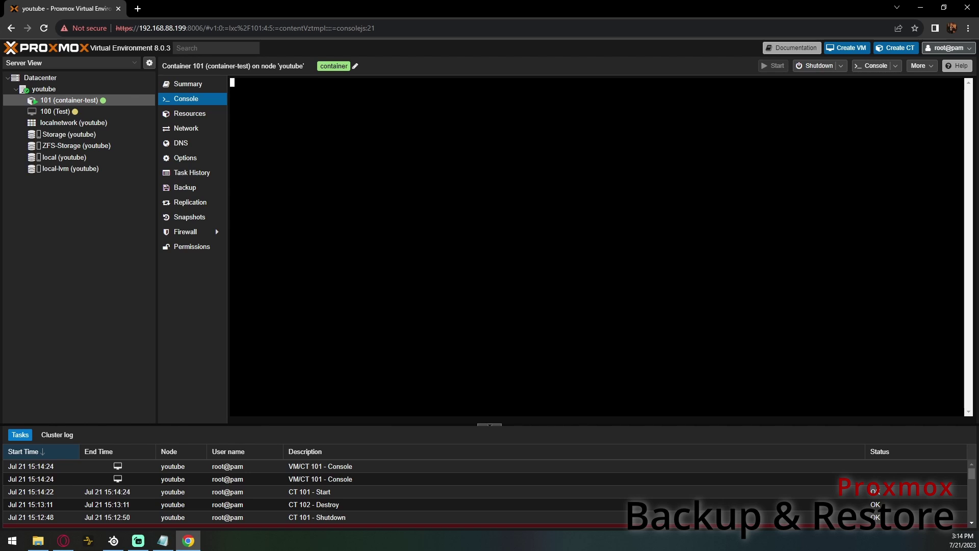
type("root")
key("Return")
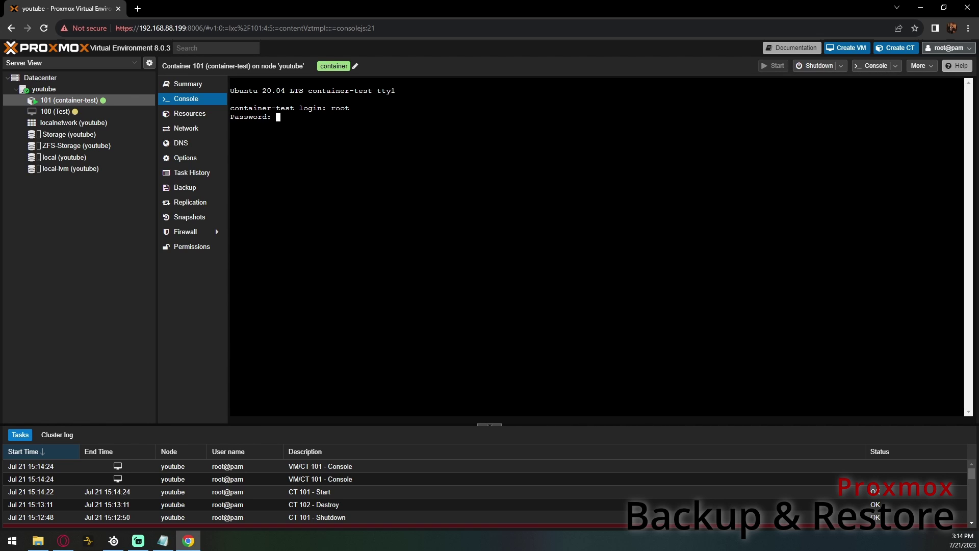
key("Return")
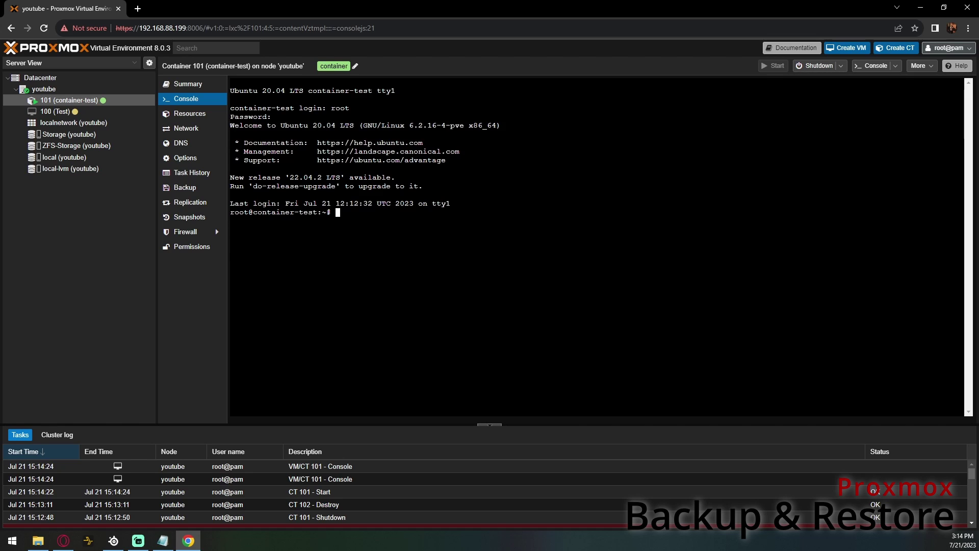
- Run apt update, then apt upgrade -y inside container 101
type("apt update")
key("Return")
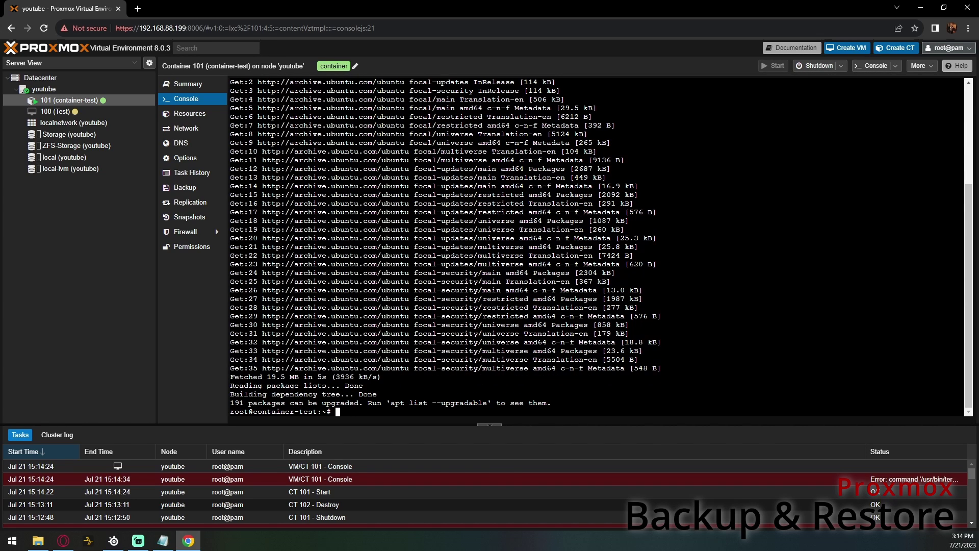
type("apt upgrade")
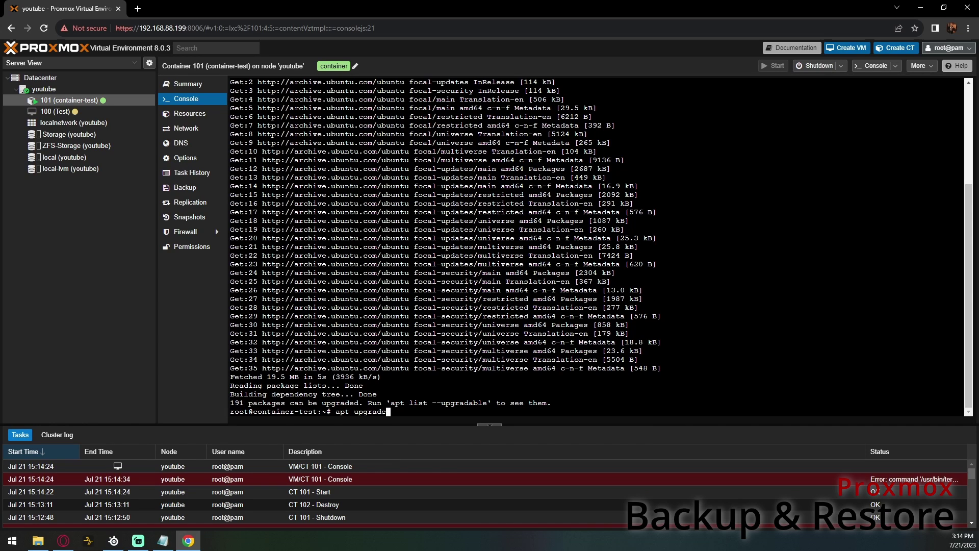
type(" -y")
key("Return")
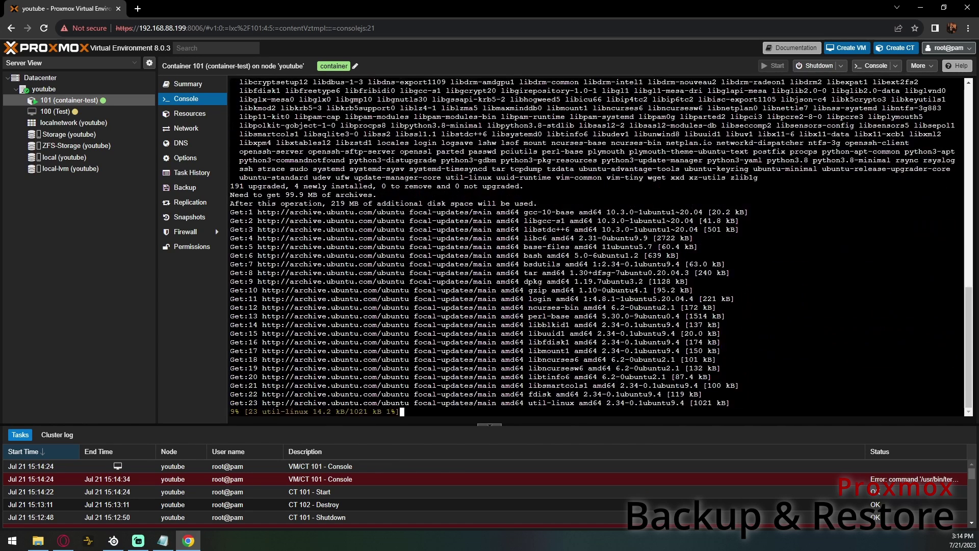
left_click(115, 326)
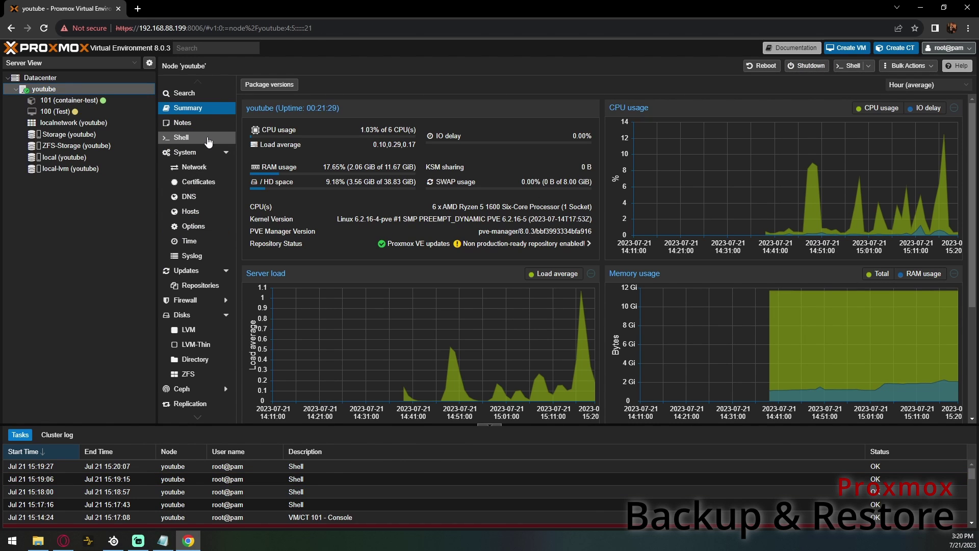
- In the node shell, browse down to /mnt/pve/Storage, listing each directory on the way
left_click(204, 138)
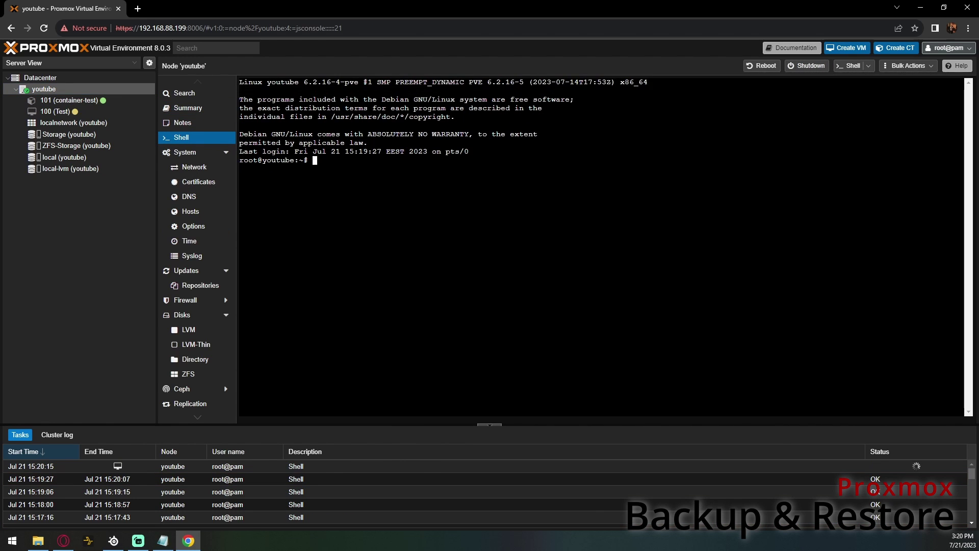
type("cd")
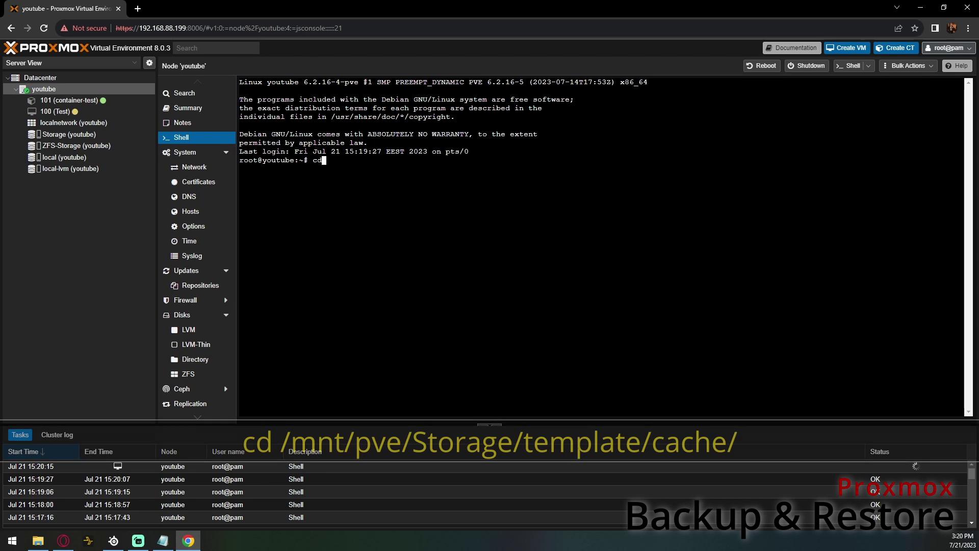
type(" /mnt")
key("Return")
type("ls")
key("Return")
type("cd pve")
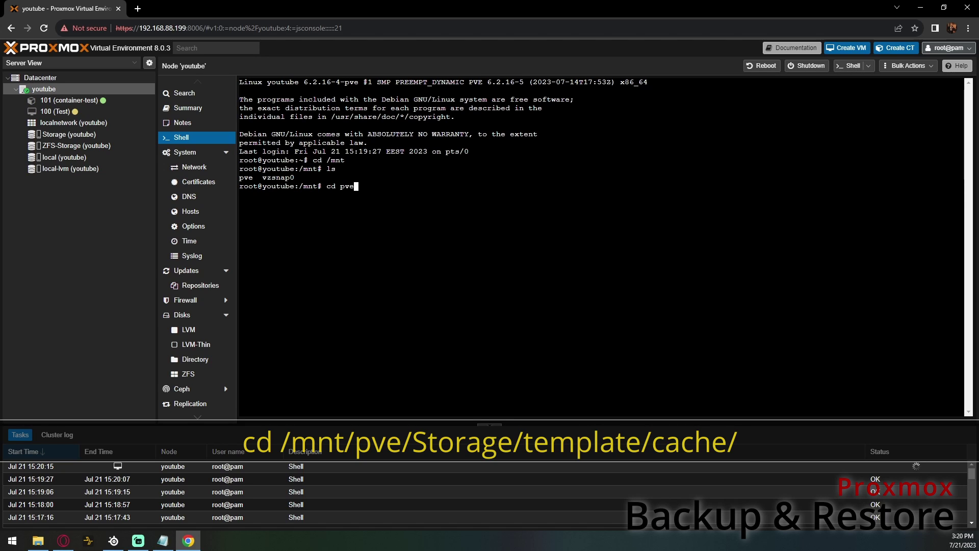
key("Return")
type("ls")
key("Return")
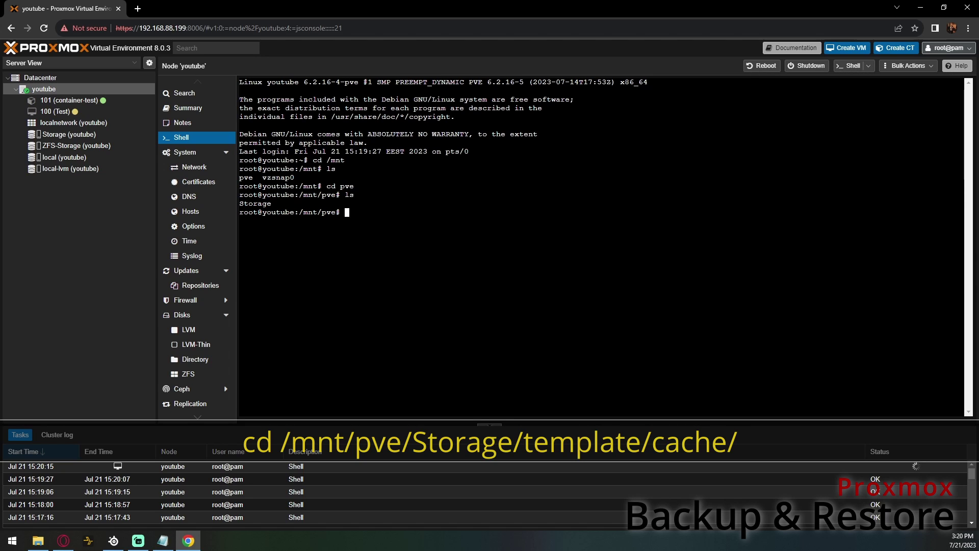
type("cd Storage/")
key("Return")
type("ls")
key("Return")
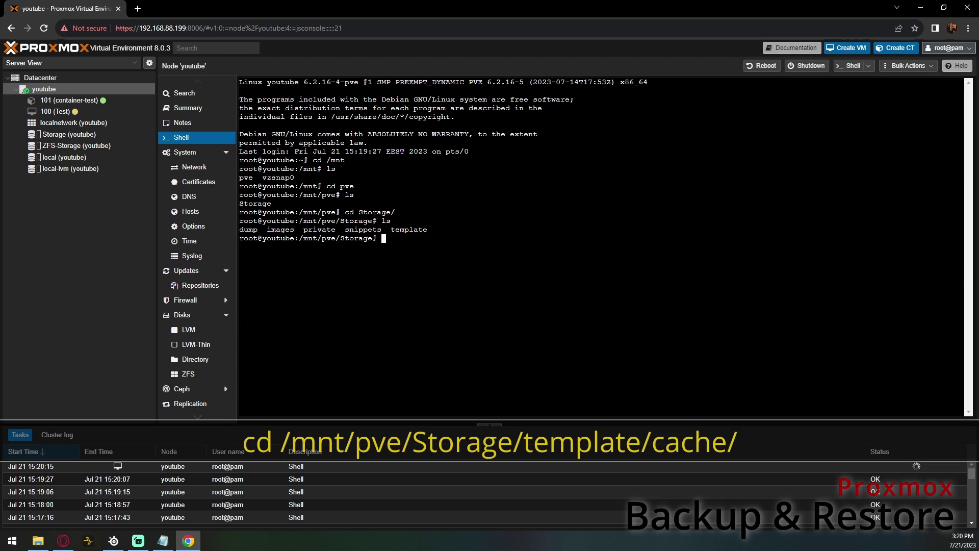
- Go into template/cache and list it, showing the ubuntu-20.04-standard_20.04-1_amd64.tar.gz template
type("cd template/")
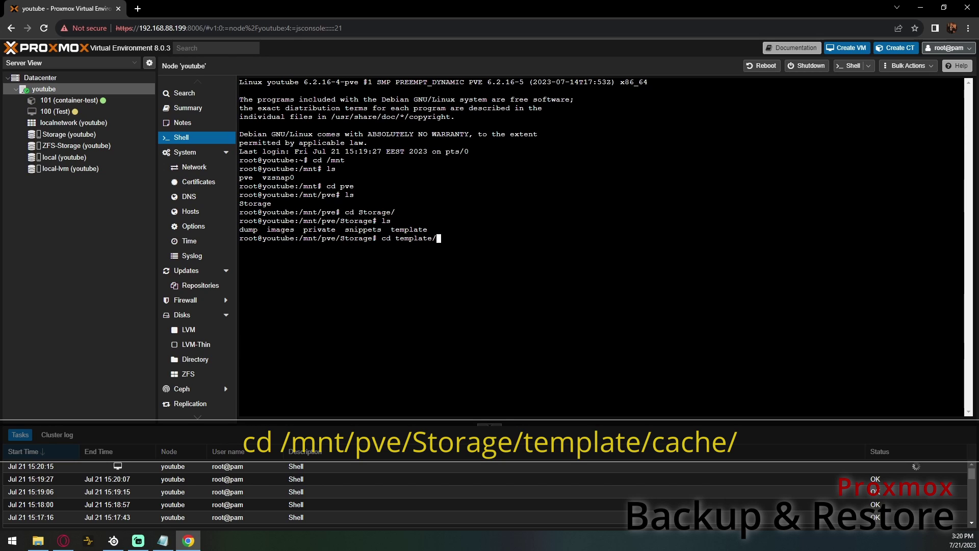
key("Return")
type("ls")
key("Return")
type("cd cache")
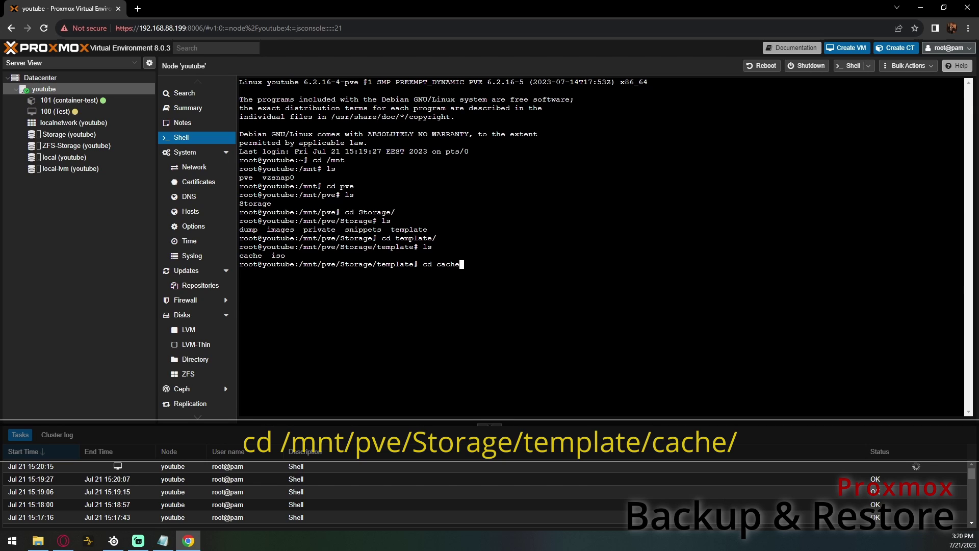
key("Return")
type("ls")
key("Return")
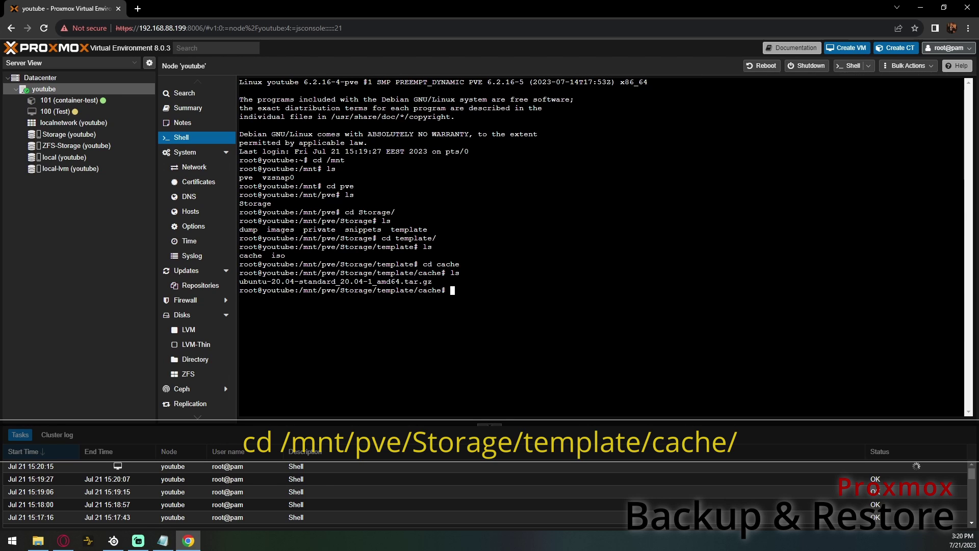
- Run vzdump 101 --mode stop --compress gzip into /mnt/pve/Storage/template/cache/ and check its task log
type("vzdu")
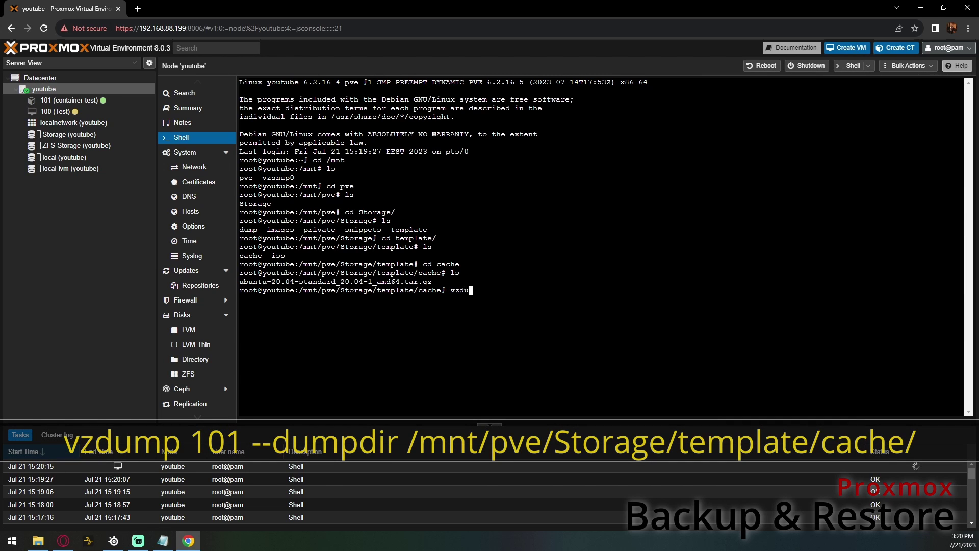
type("mp 101 --mode stop --compress gzip --dumpdir ")
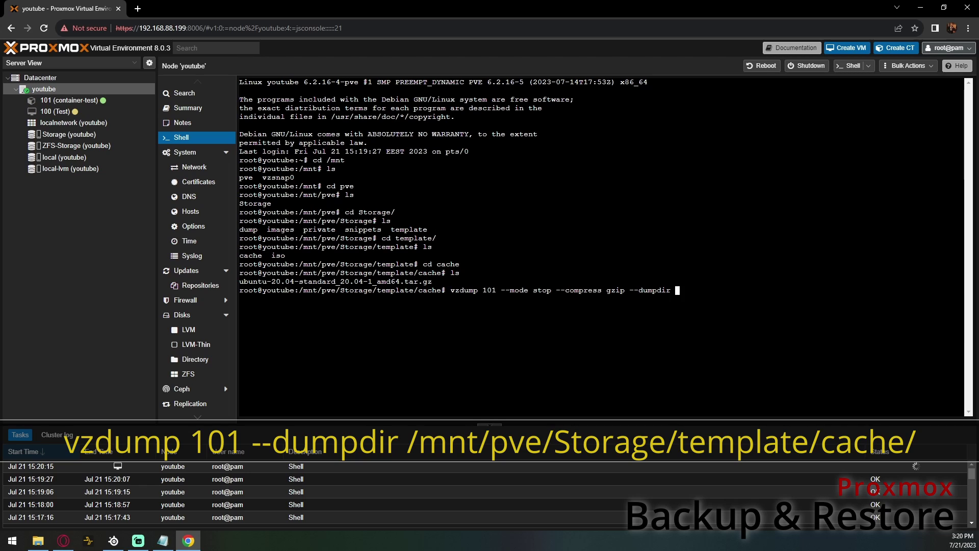
type("/mnt/pve/Storage/")
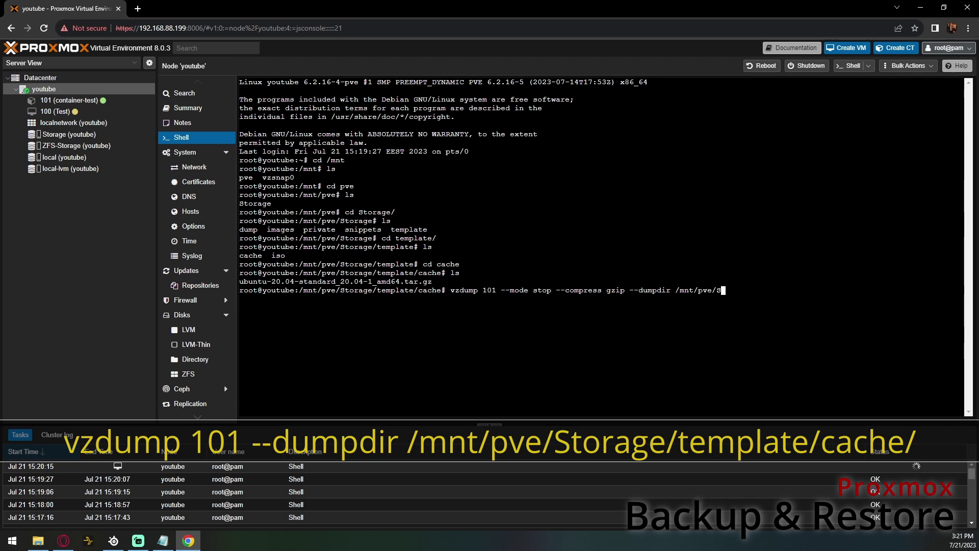
type("template/cache/")
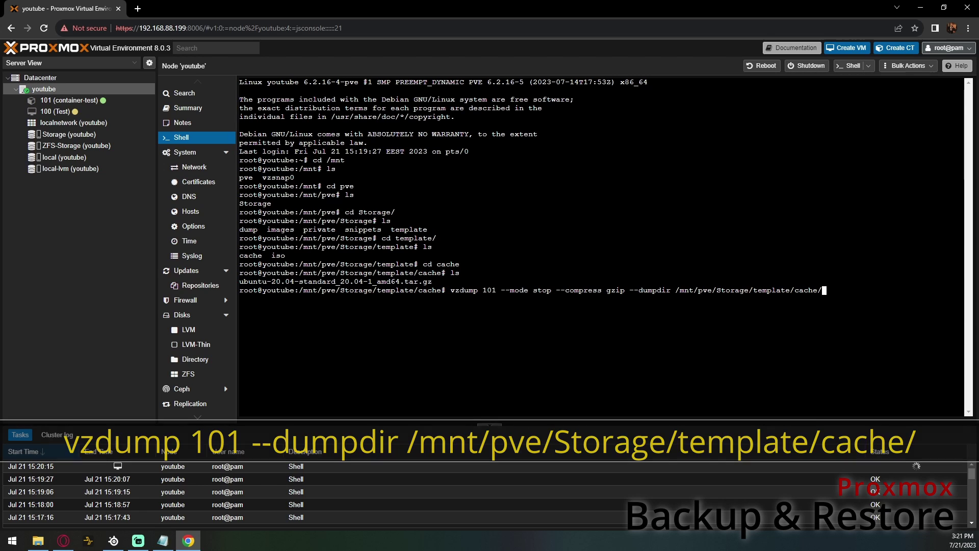
key("Return")
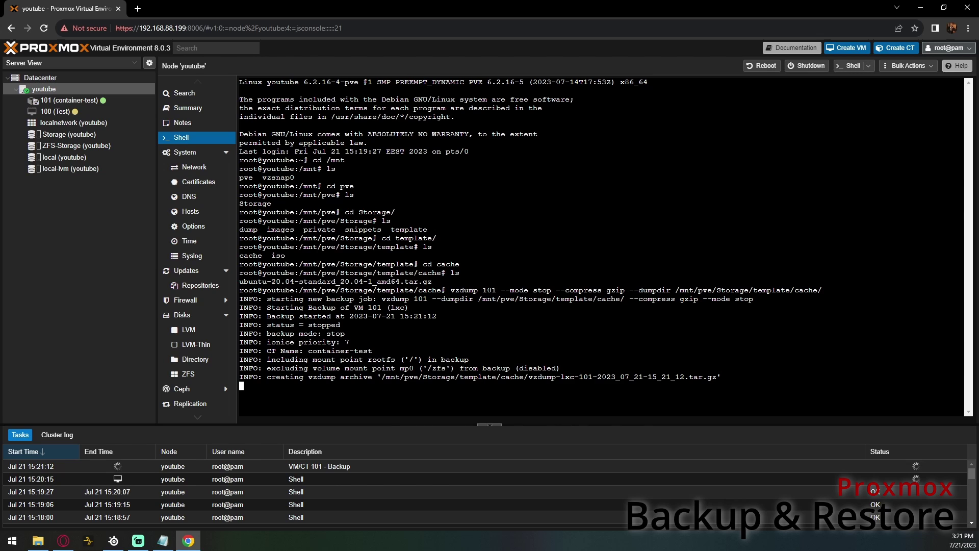
double_click(191, 466)
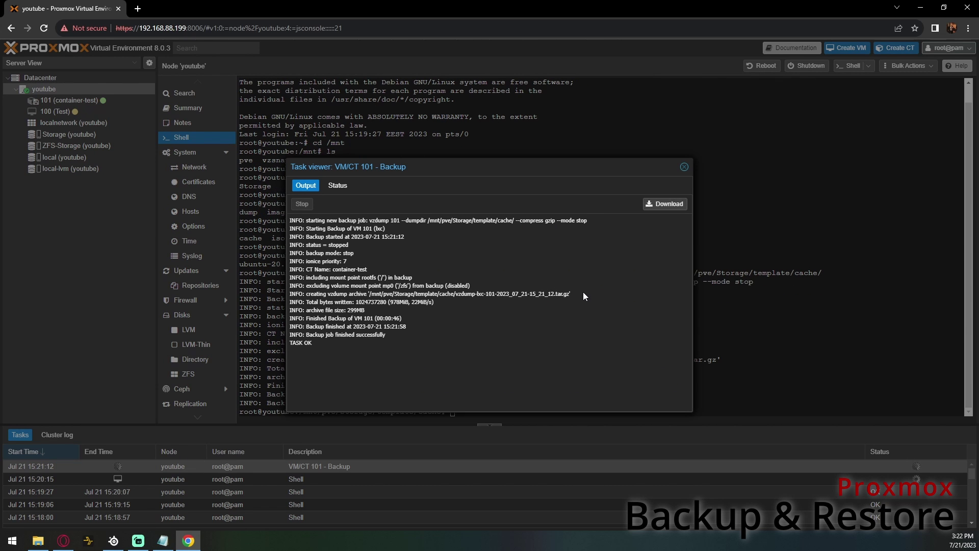
left_click(683, 168)
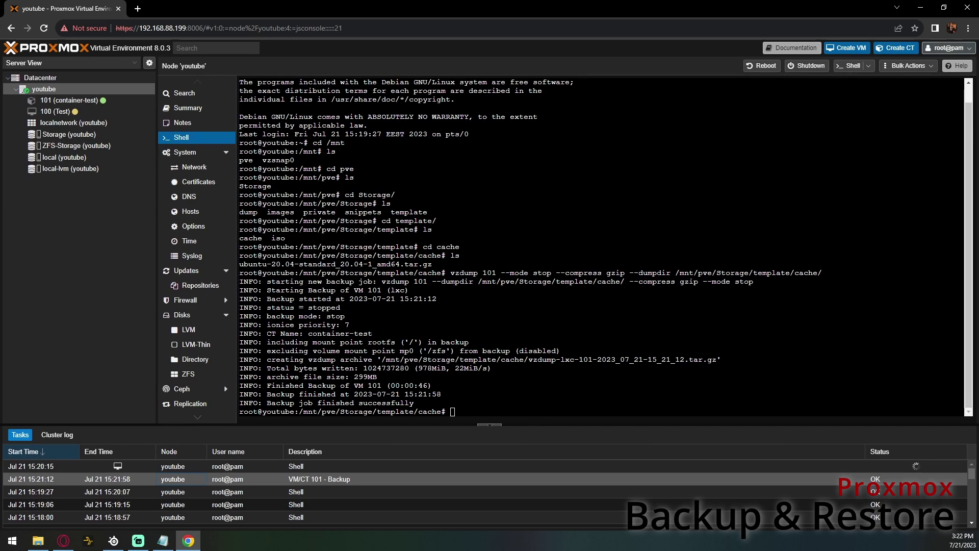
- List the cache folder and delete the vzdump backup .log file
type("ls")
key("Return")
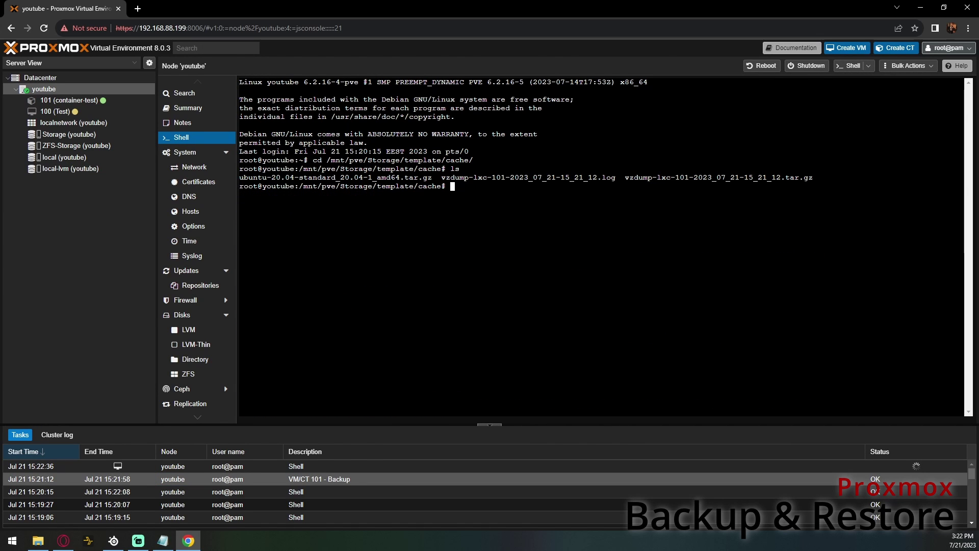
type("rm vz")
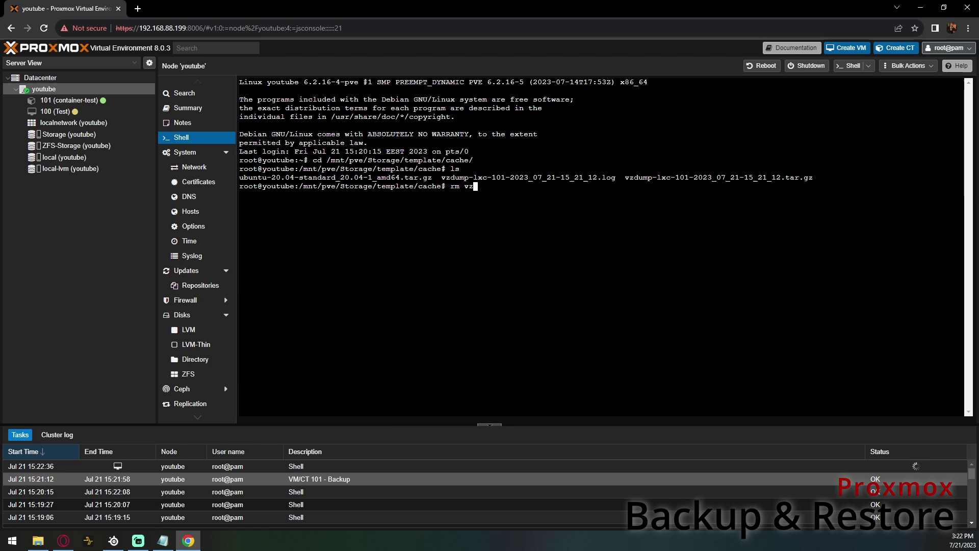
key("Tab")
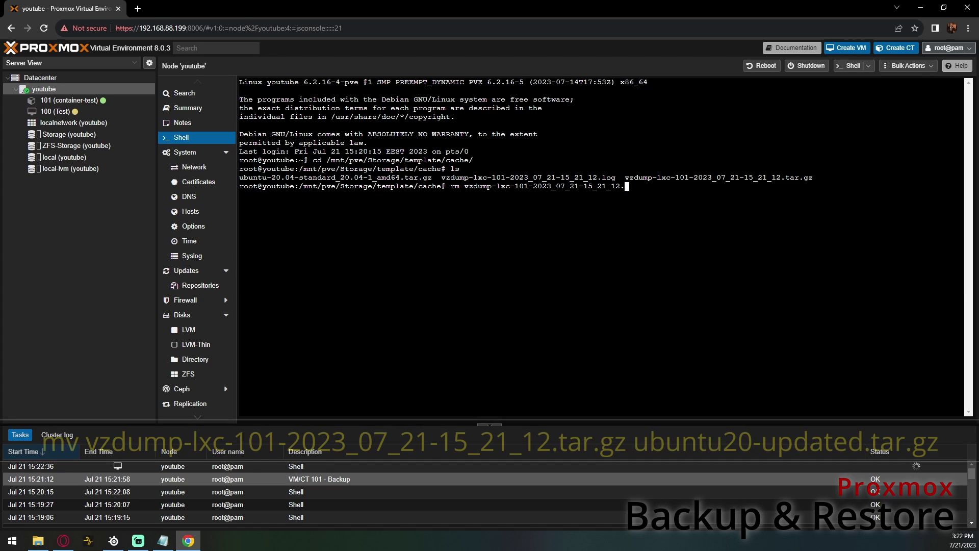
type("log")
key("Return")
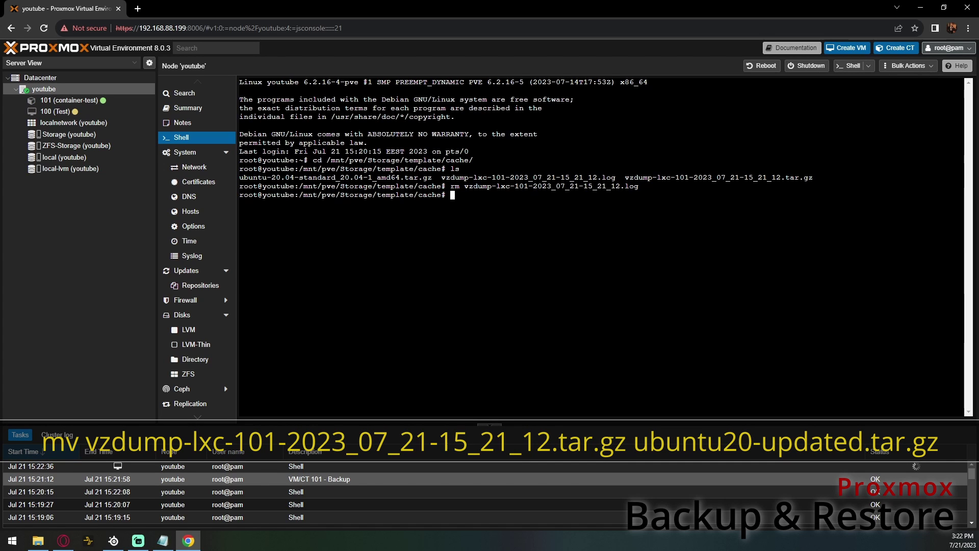
- Rename the vzdump archive to ubuntu20-updated.tar.gz and confirm it in the listing
type("mv vz")
key("Tab")
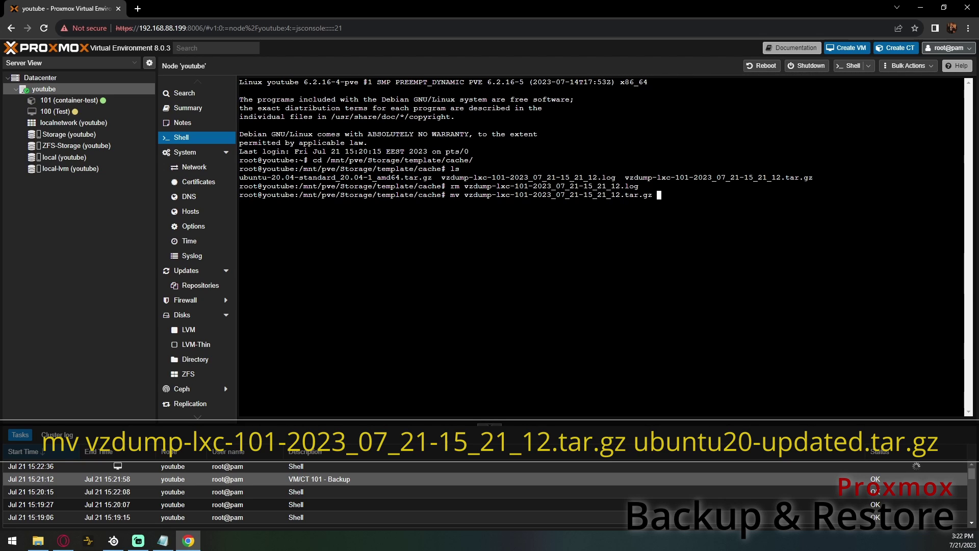
type("ubuntu")
type("20")
type("-updated.")
type("tar")
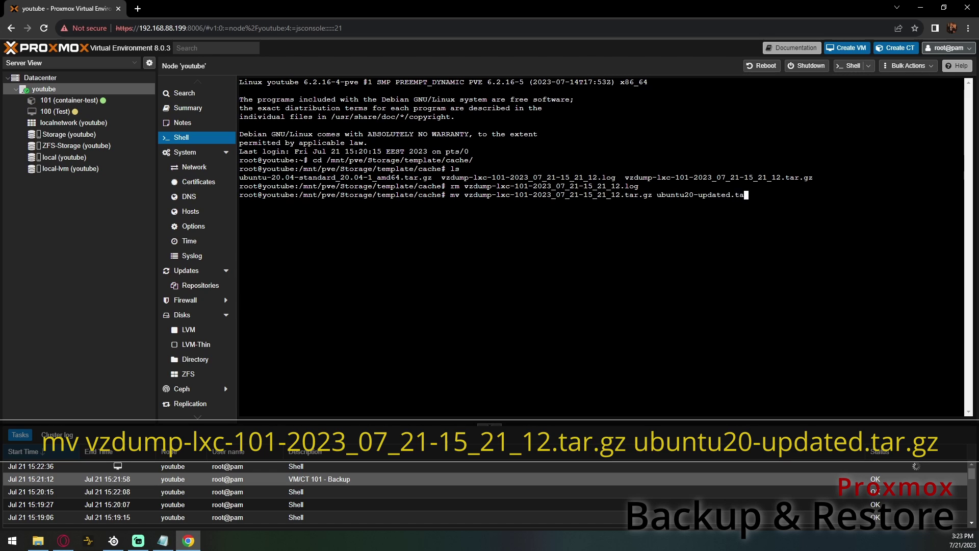
type(".gz")
key("Return")
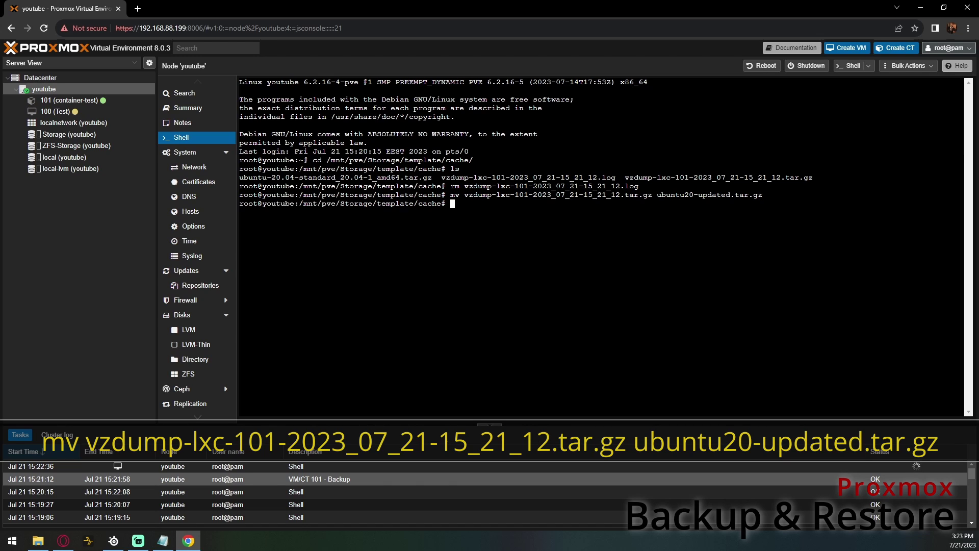
type("ls")
key("Return")
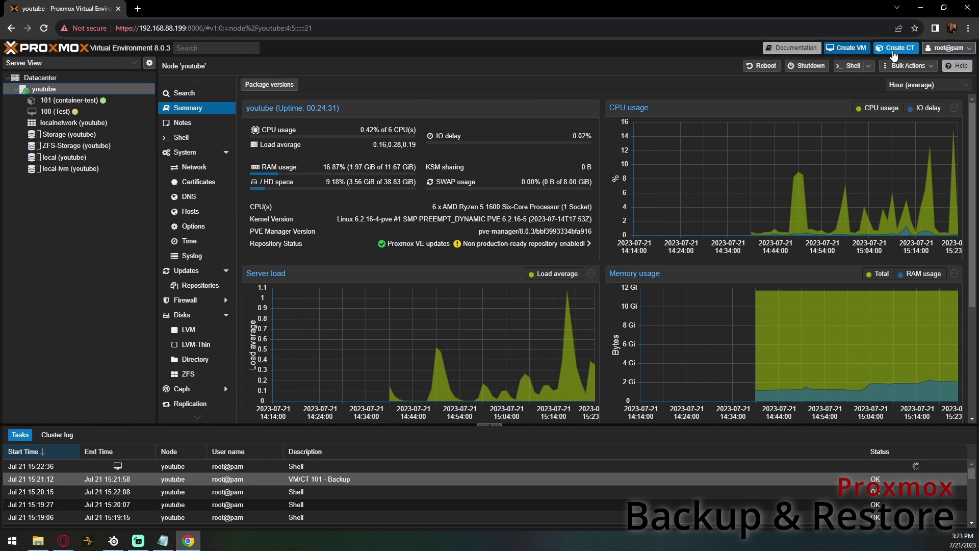
left_click(894, 49)
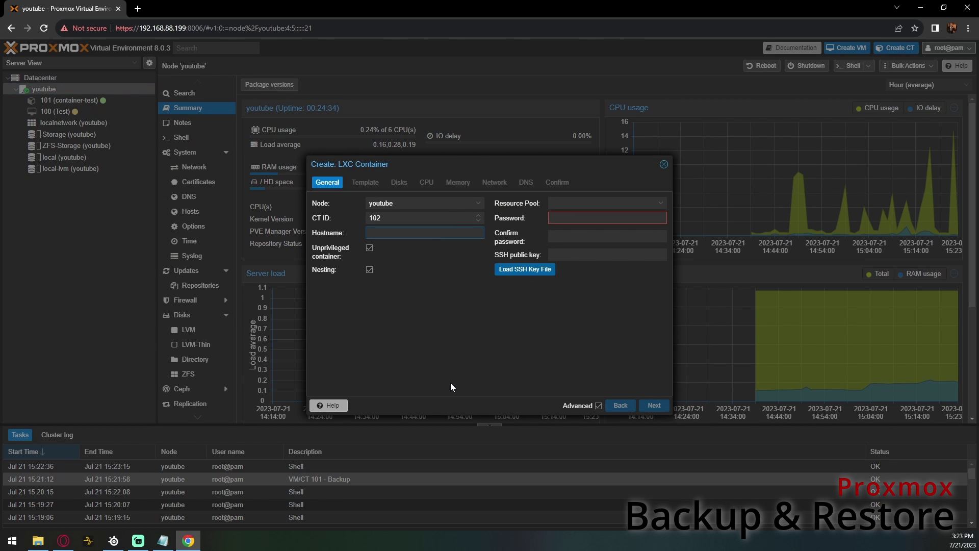
- Set the hostname to container-test2 and enter and confirm a root password
type("container-test2")
key("Tab")
key("Tab")
key("Tab")
key("Tab")
type("password1234567")
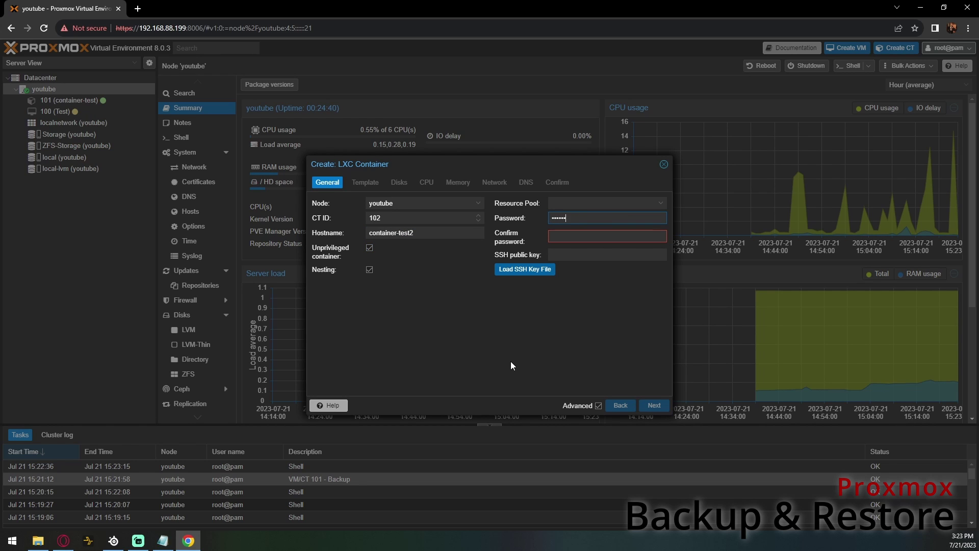
key("Tab")
type("password1234567")
left_click(427, 332)
- Choose template ubuntu20-updated.tar.gz, put the root disk on ZFS-Storage, and set 2 cores
left_click(360, 183)
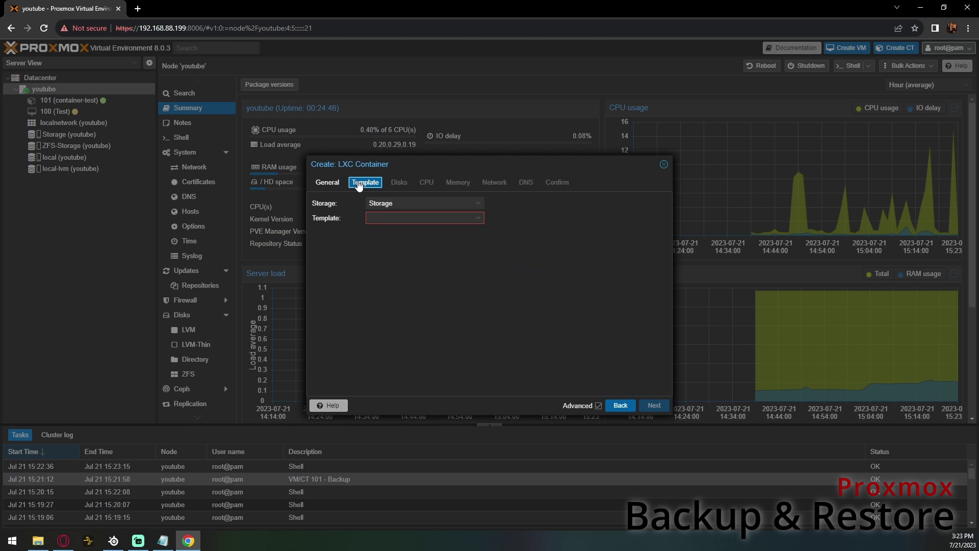
left_click(399, 220)
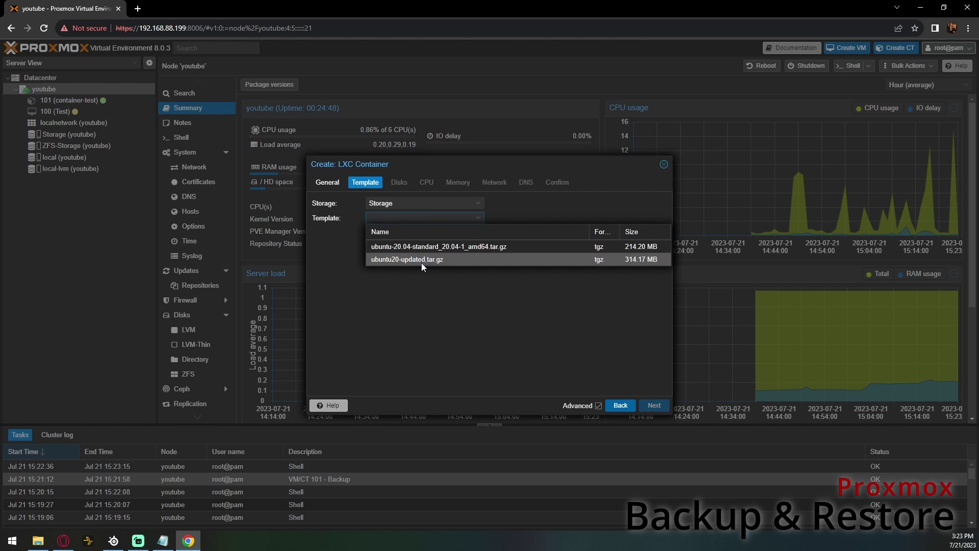
left_click(446, 260)
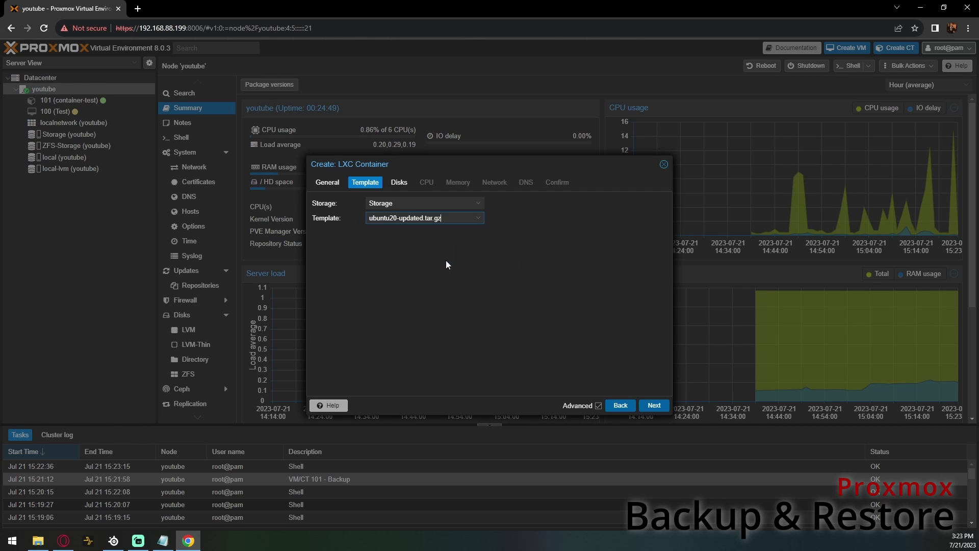
left_click(406, 186)
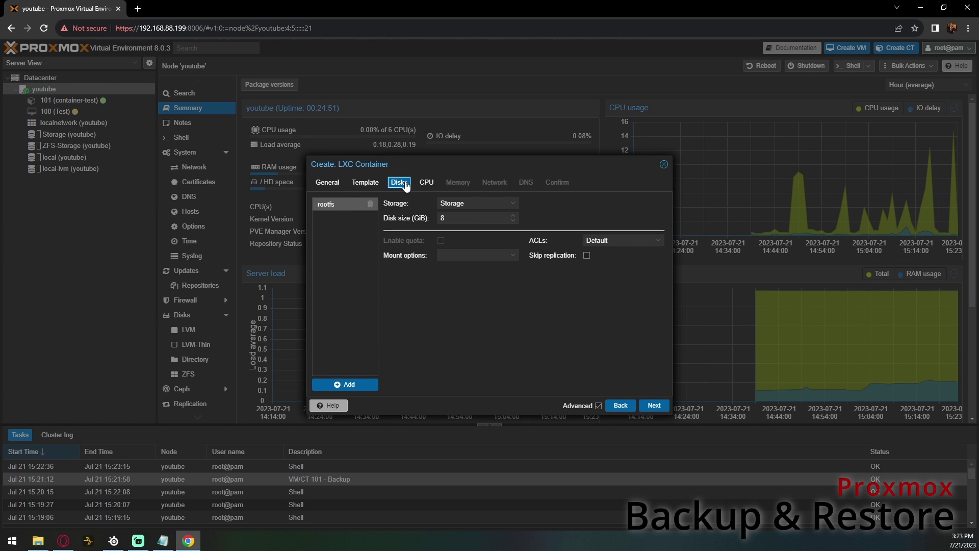
left_click(477, 203)
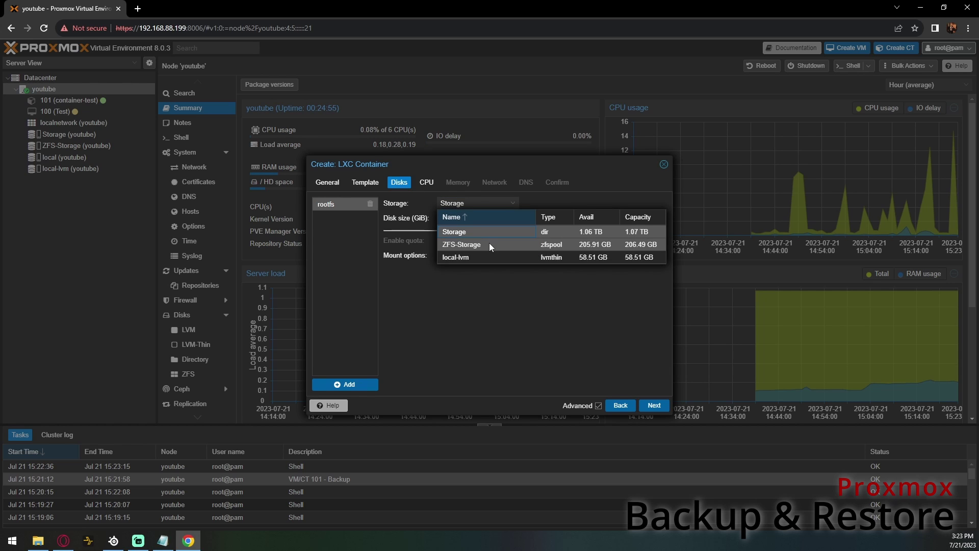
left_click(488, 244)
left_click(433, 187)
left_click(434, 204)
key("BackSpace")
type("2")
- Give the container static IPv4 192.168.88.202/24 with gateway 192.168.88.1
left_click(456, 184)
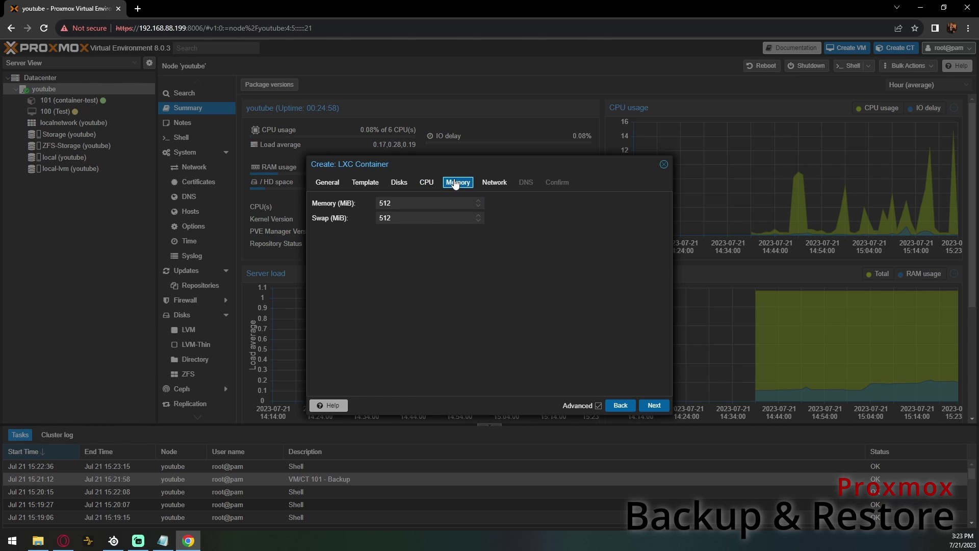
left_click(497, 184)
left_click(561, 217)
type("192.168.88.102/24")
key("Tab")
type("192.168")
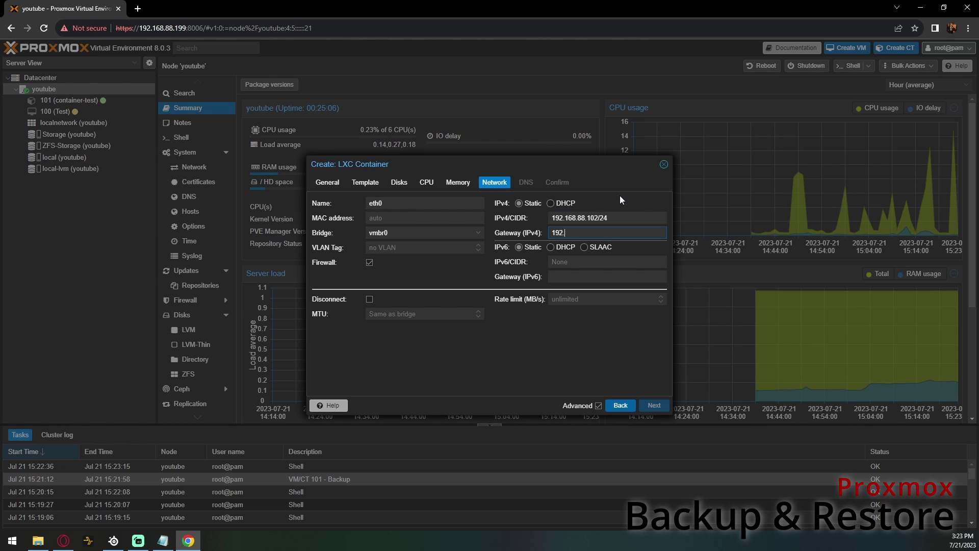
type(".88.1")
left_click(587, 218)
type("2")
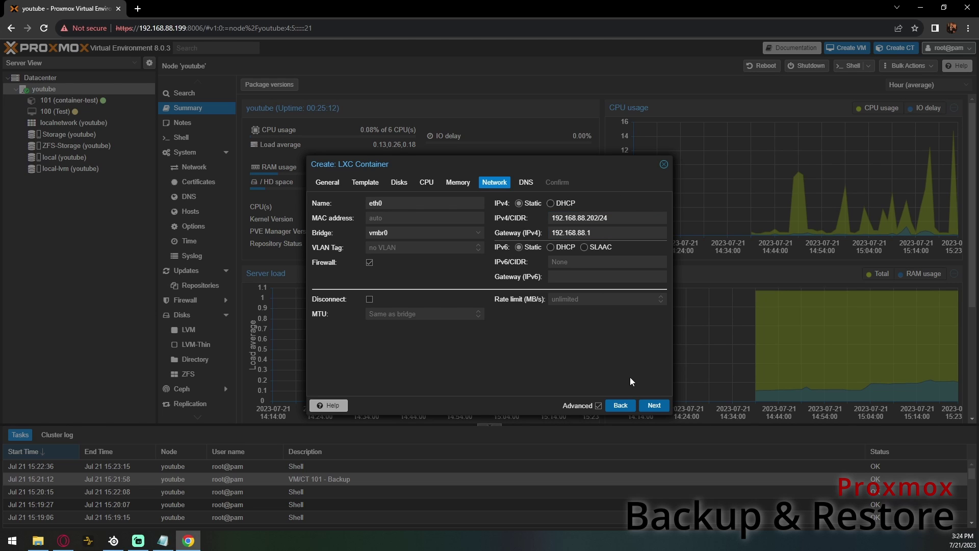
- Skip through DNS and the summary to create container 102
left_click(651, 402)
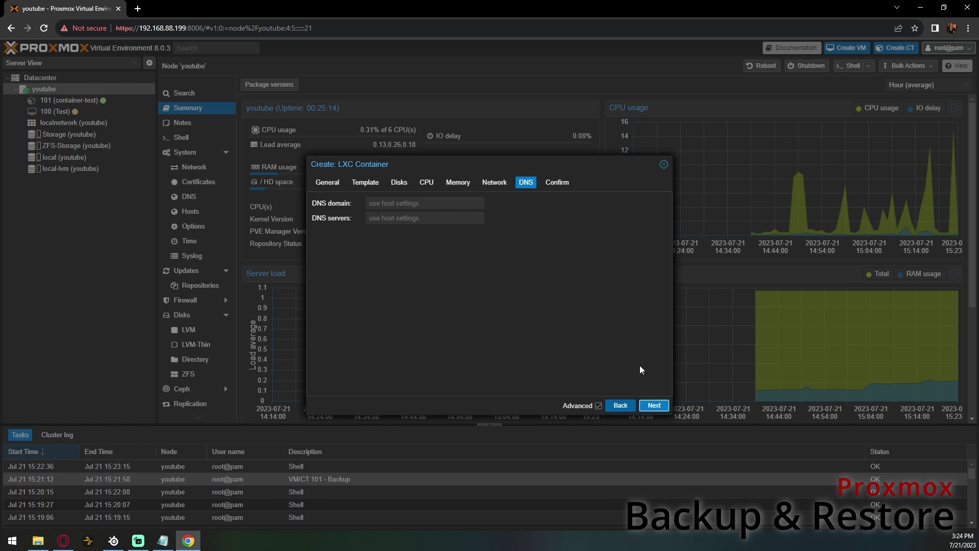
left_click(653, 405)
left_click(654, 405)
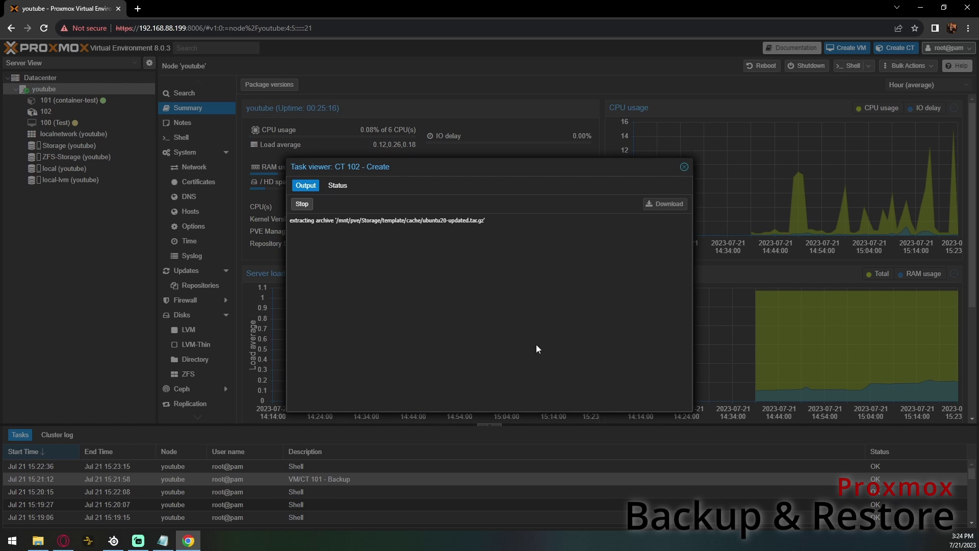
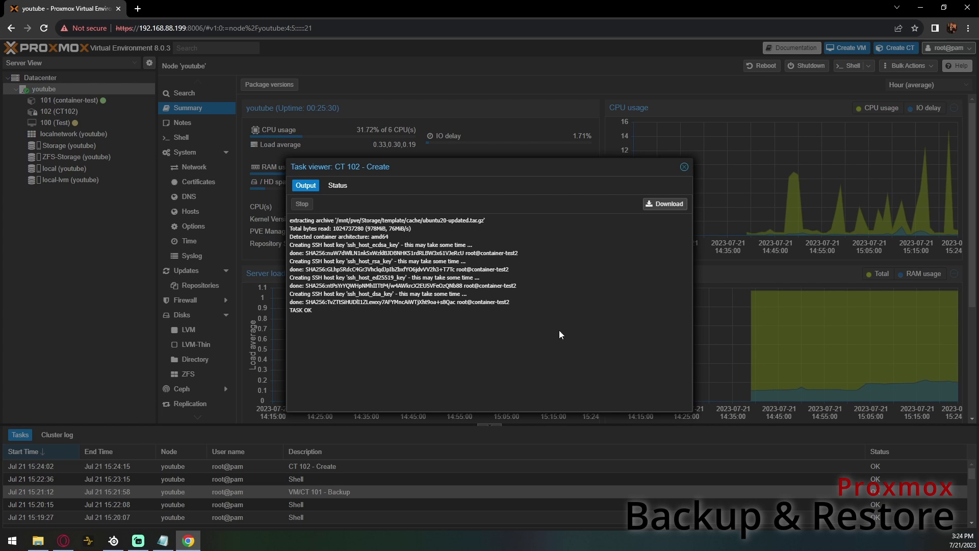
- Start container 102 from its Console, log in as root and confirm apt update reports everything up to date
left_click(684, 169)
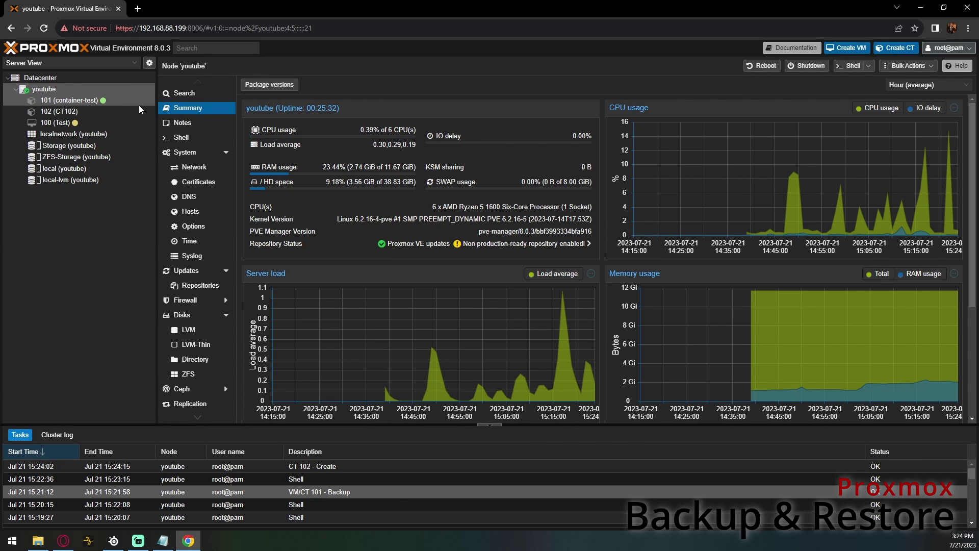
left_click(103, 110)
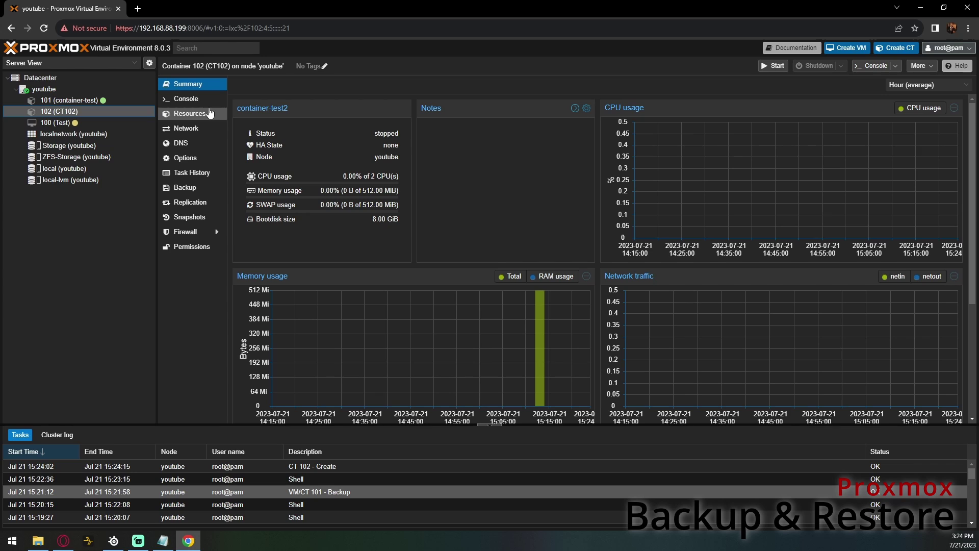
left_click(200, 108)
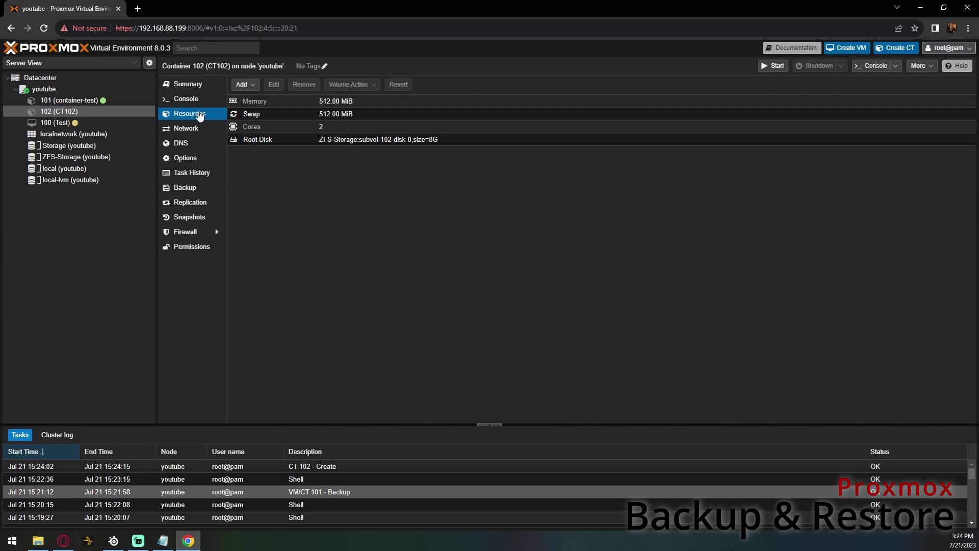
left_click(201, 102)
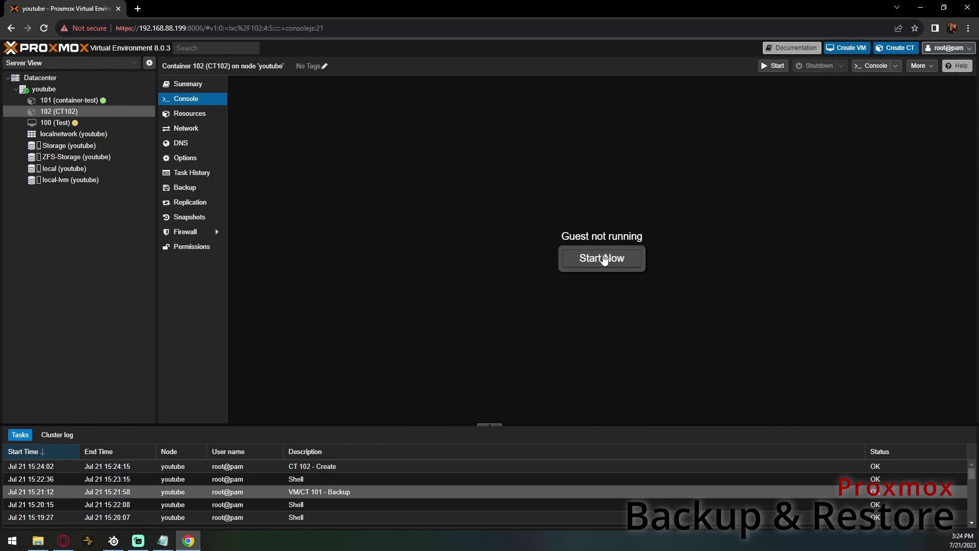
left_click(602, 258)
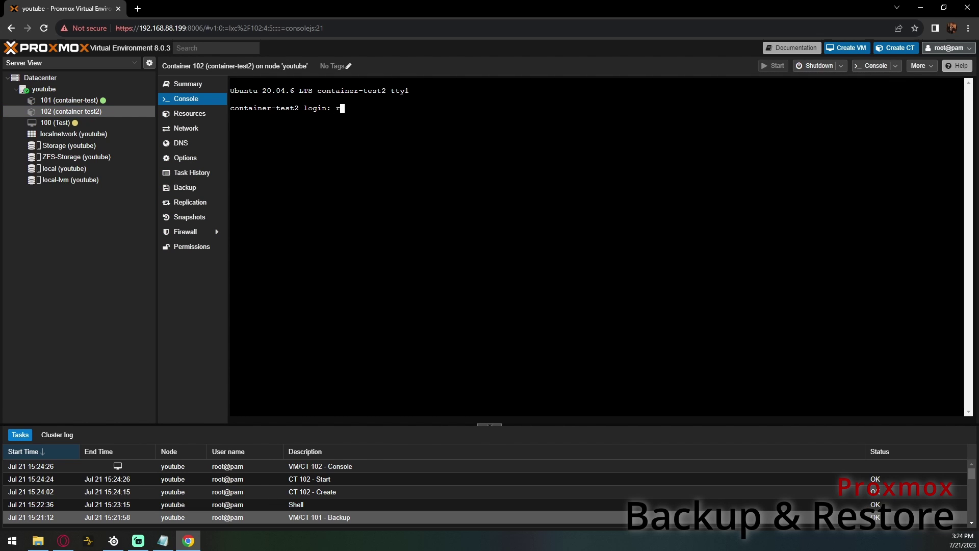
key("Return")
key("Return")
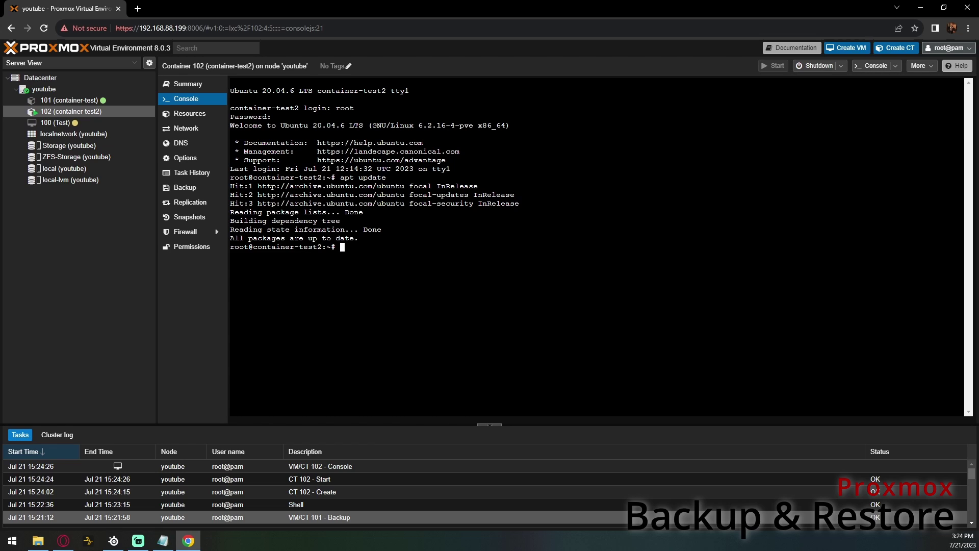
left_click_drag(359, 238, 234, 238)
- Shut down CT 102, then remove it by entering 102 with Purge and Destroy unreferenced disks ticked
left_click(816, 66)
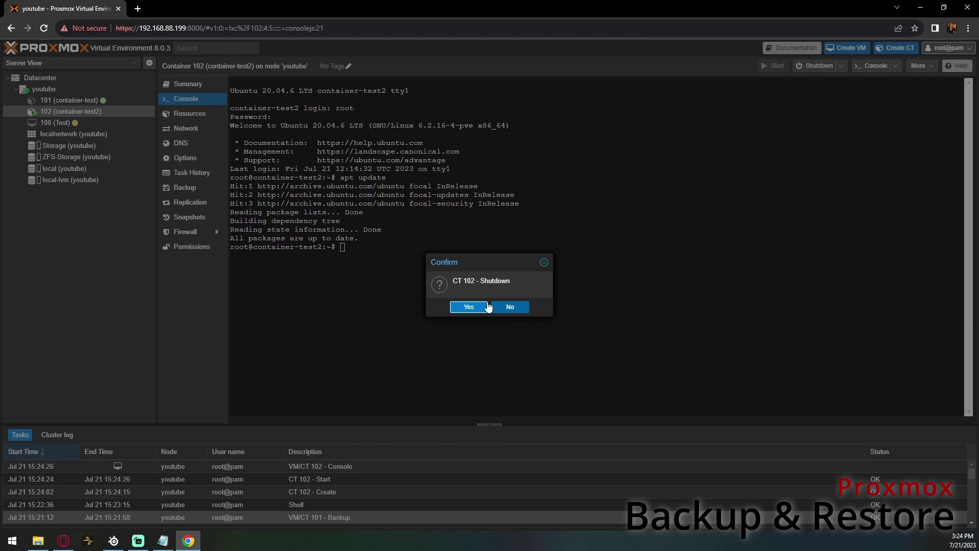
left_click(468, 306)
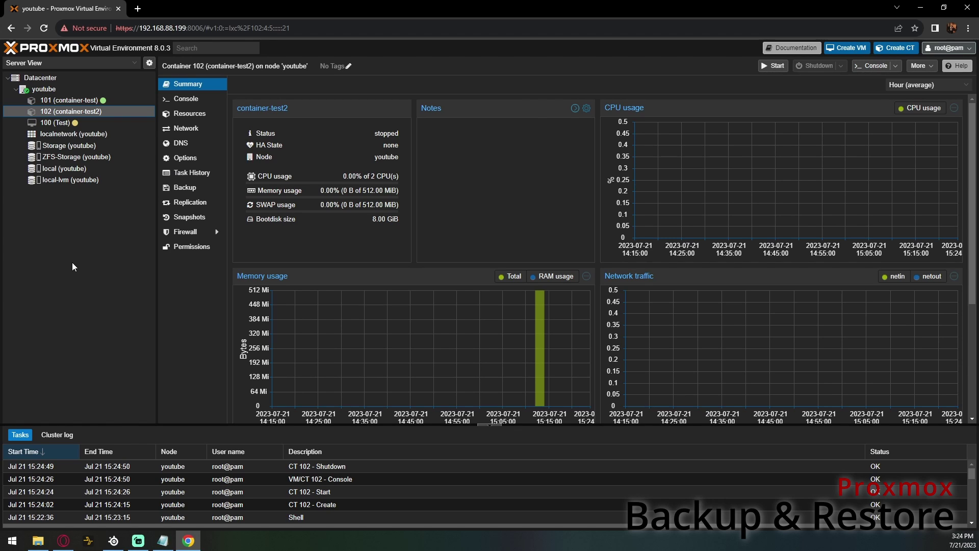
left_click(913, 71)
left_click(944, 118)
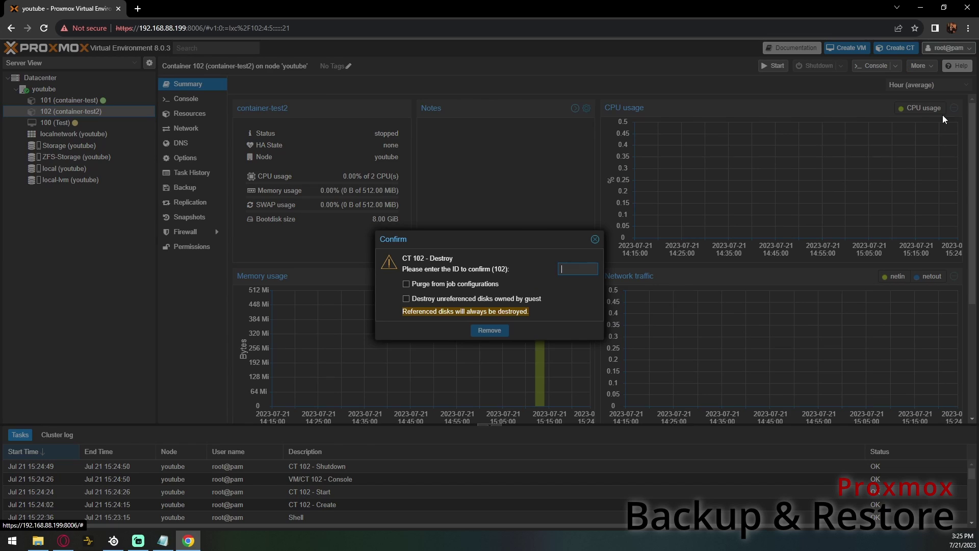
type("102")
left_click(456, 284)
left_click(445, 301)
left_click(489, 331)
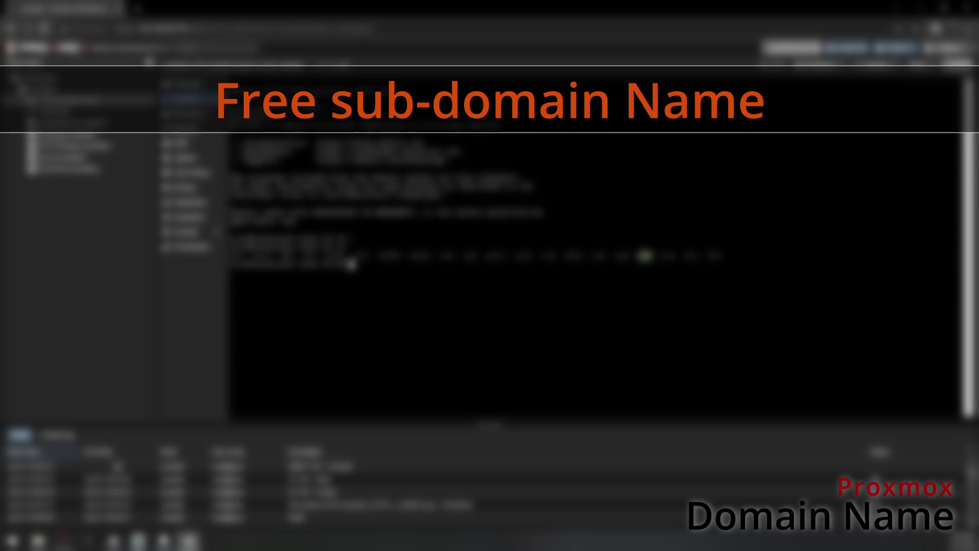
left_click_drag(492, 290, 233, 290)
left_click(233, 290)
left_click(201, 116)
left_click(291, 152)
left_click(354, 85)
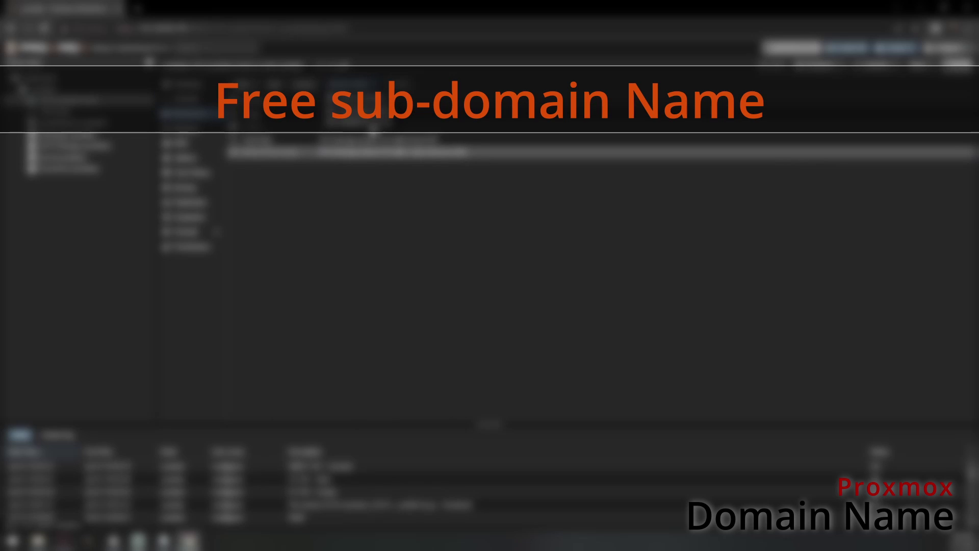
left_click(371, 124)
left_click(552, 320)
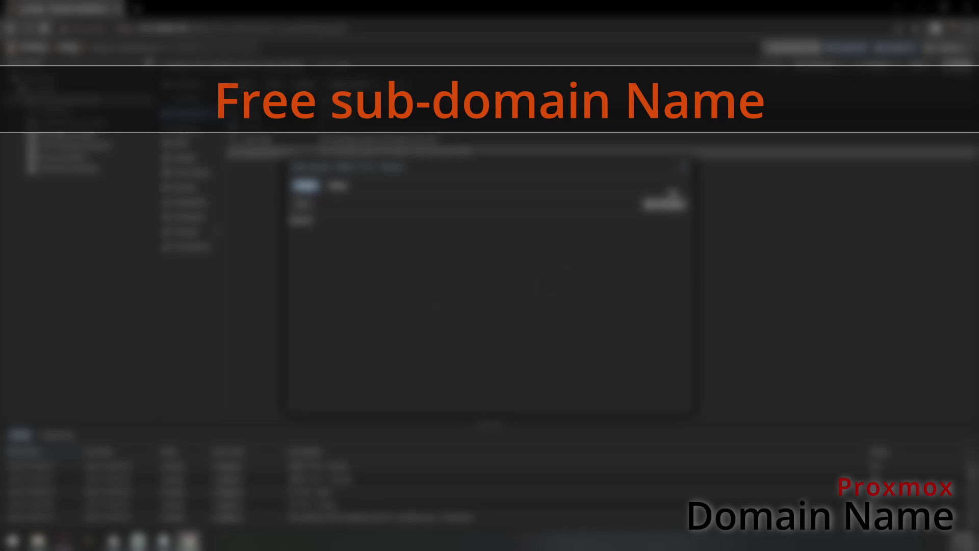
left_click(684, 167)
left_click(194, 100)
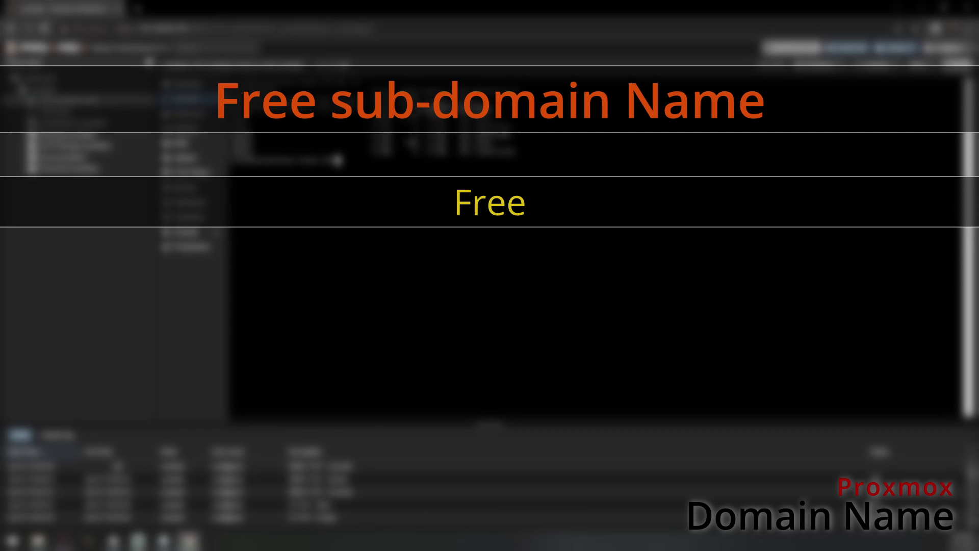
type("/docker")
key("Return")
type("ls")
key("Return")
type("nano docker-c")
key("Return")
type("hello world")
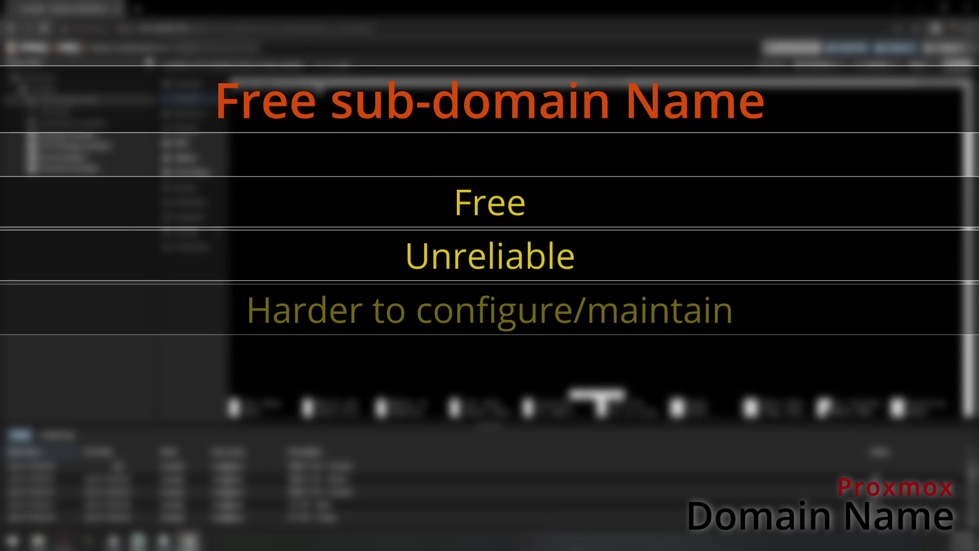
key("ctrl+x")
key("y")
key("Return")
type("ls")
key("Return")
type("cd")
key("Return")
type("sudo shutdown -h now")
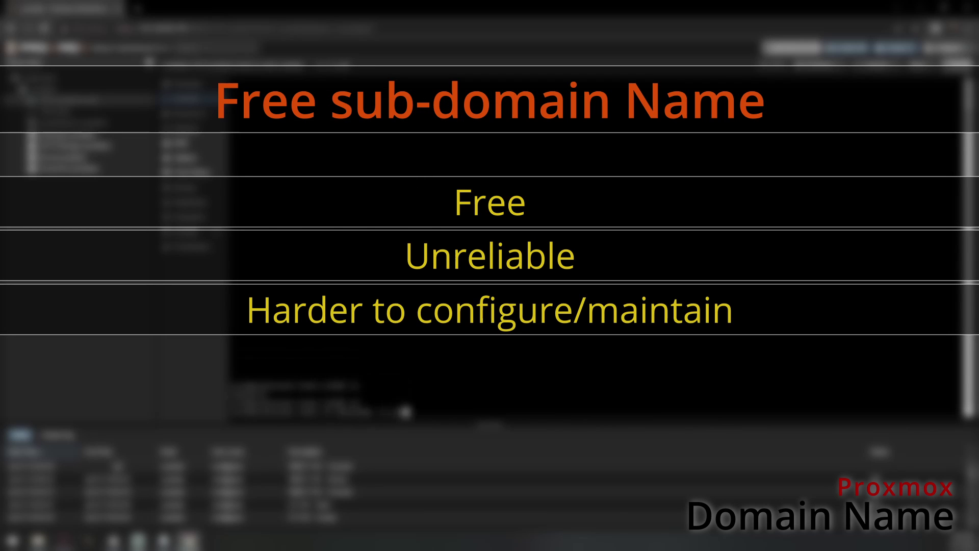
key("Return")
left_click(189, 84)
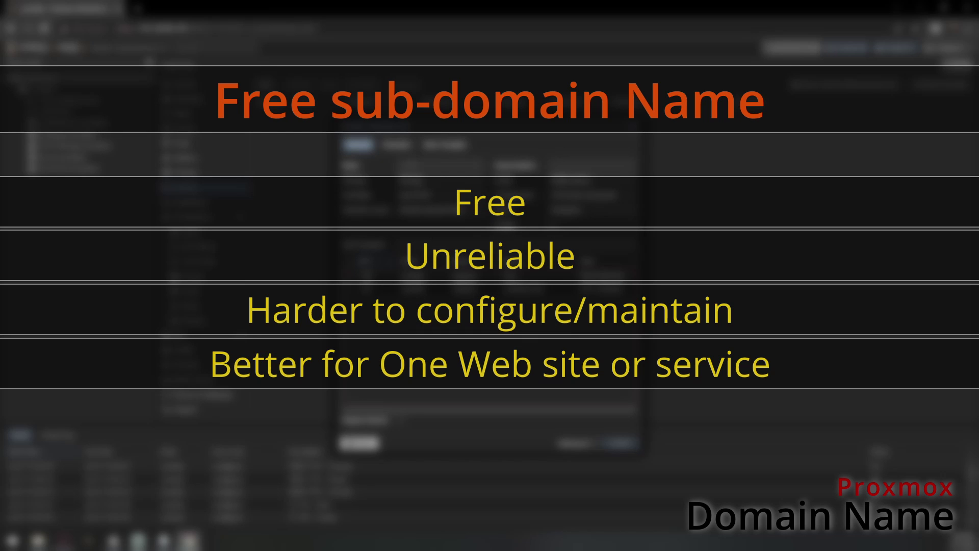
left_click(398, 145)
left_click(346, 166)
left_click(440, 148)
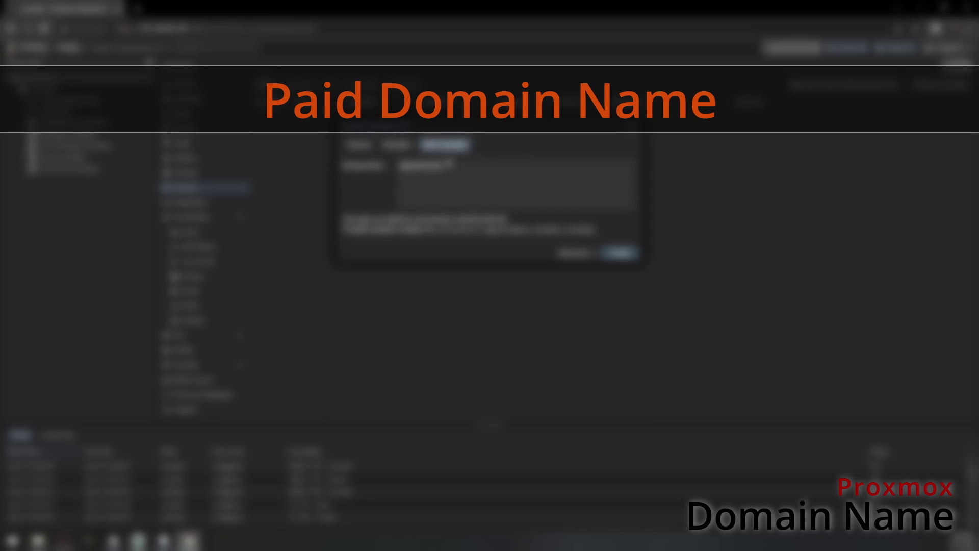
- Create the new job, run it immediately and close its task log
left_click(361, 146)
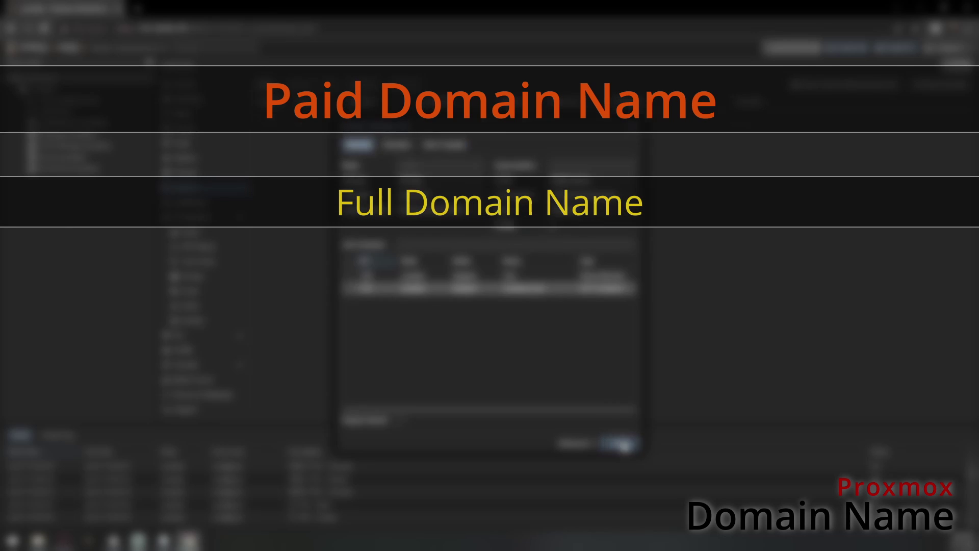
left_click(620, 444)
left_click(380, 117)
left_click(406, 84)
left_click(473, 307)
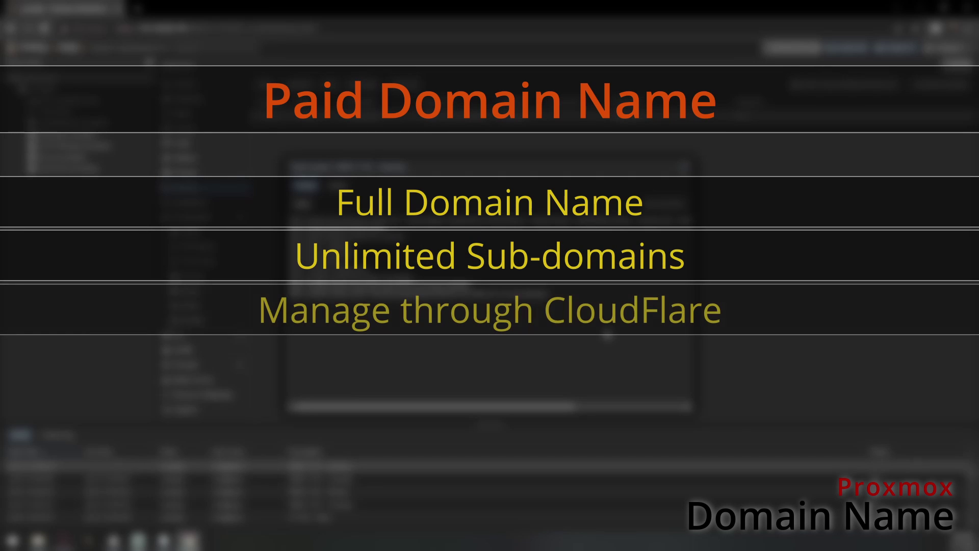
left_click(685, 167)
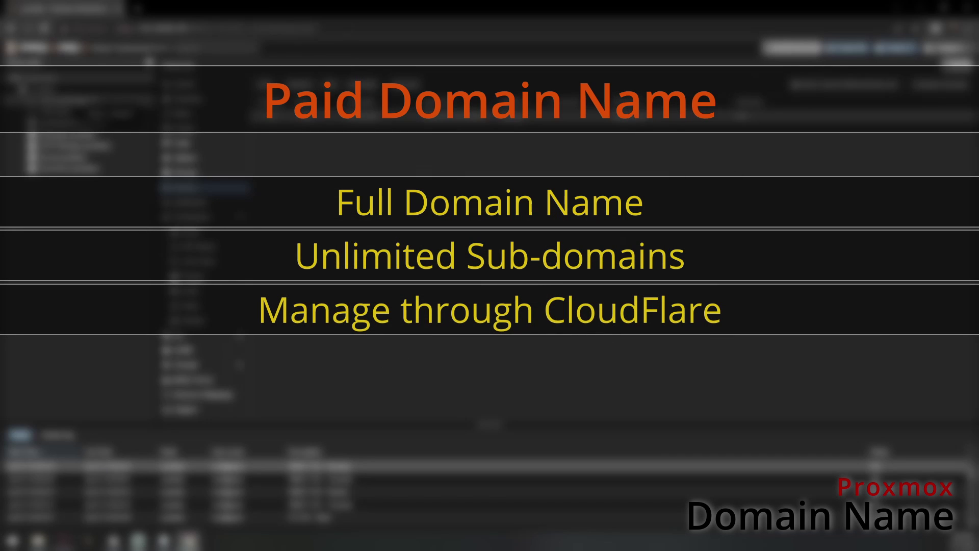
- Look over a guest's backup, summary and console pages, then bring the FreeDNS browser window forward
left_click(69, 100)
left_click(189, 189)
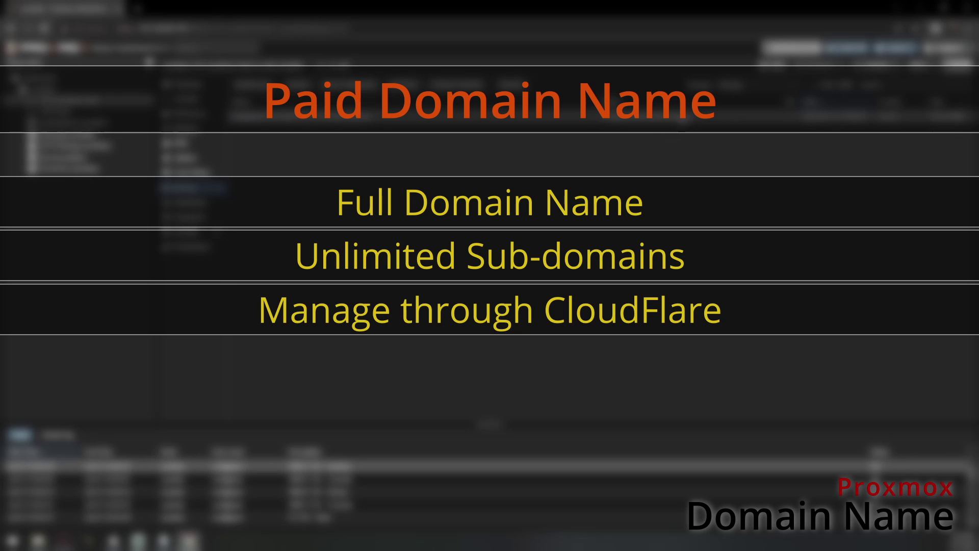
left_click(190, 85)
left_click(189, 99)
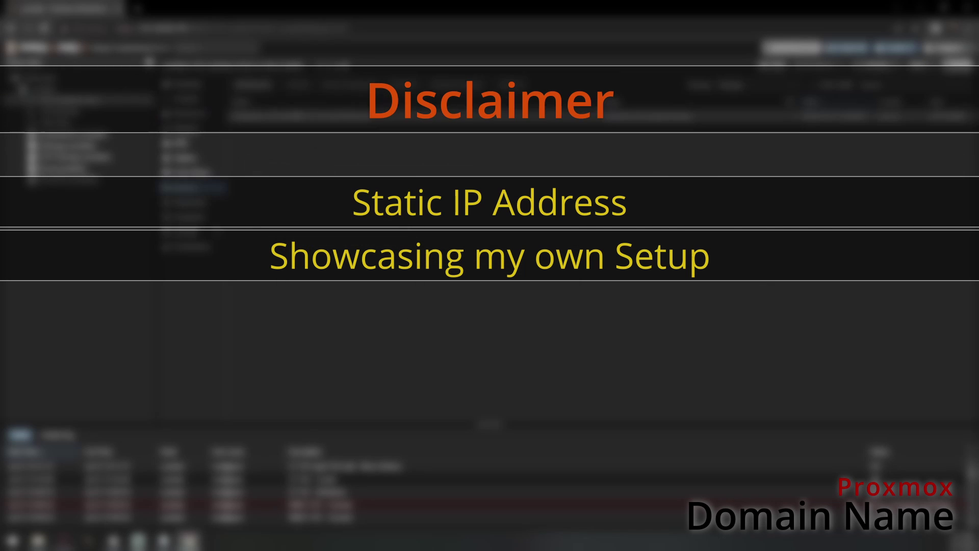
left_click(469, 306)
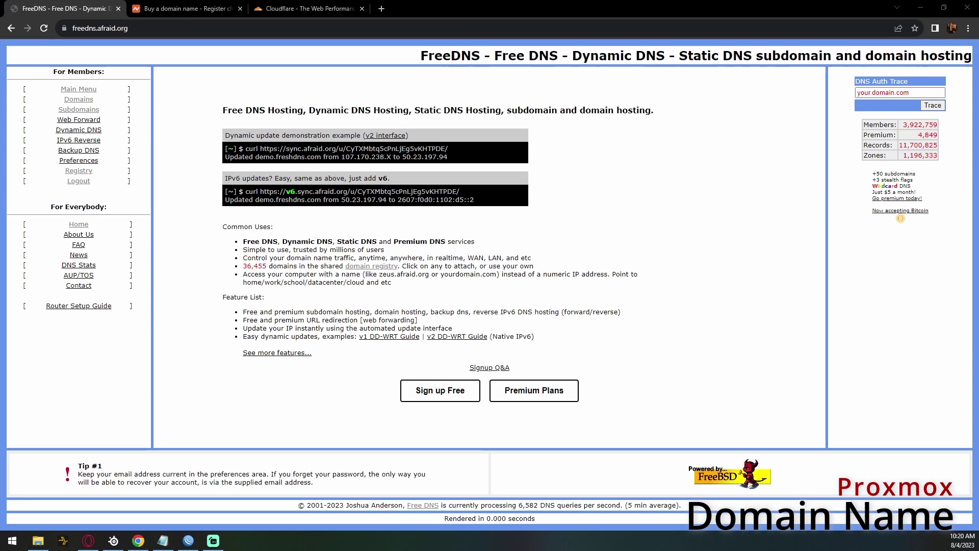
left_click(189, 236)
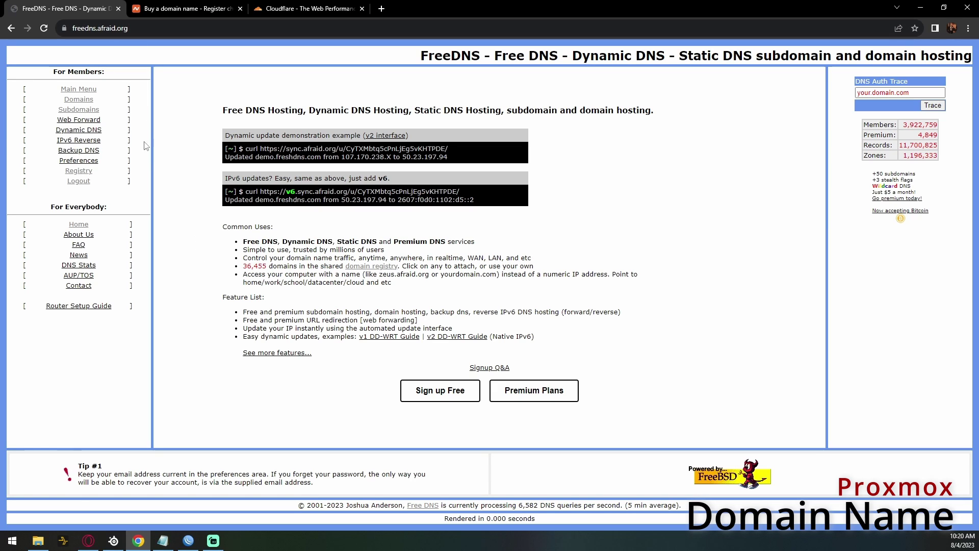
- Log in to FreeDNS with the saved account e-mail and password from the Subdomains section
left_click(86, 111)
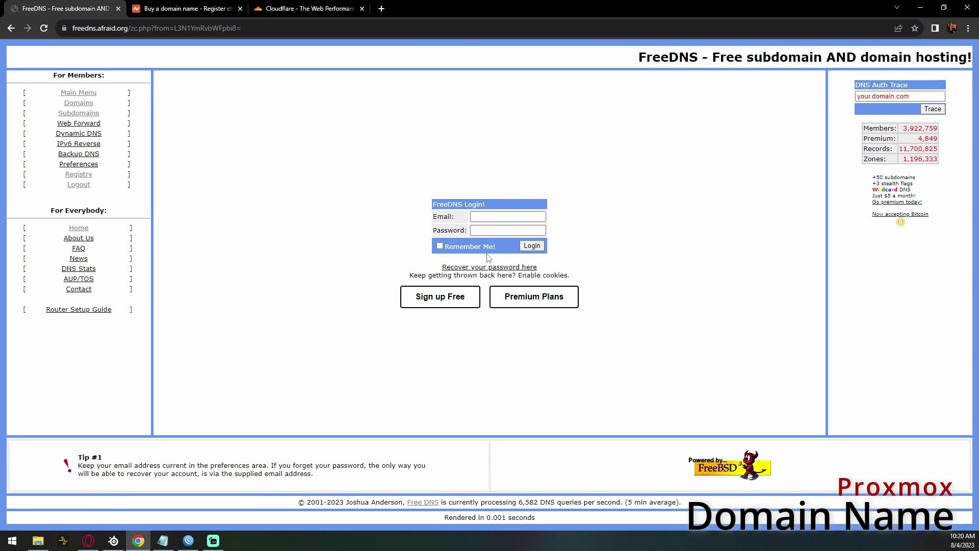
left_click(451, 305)
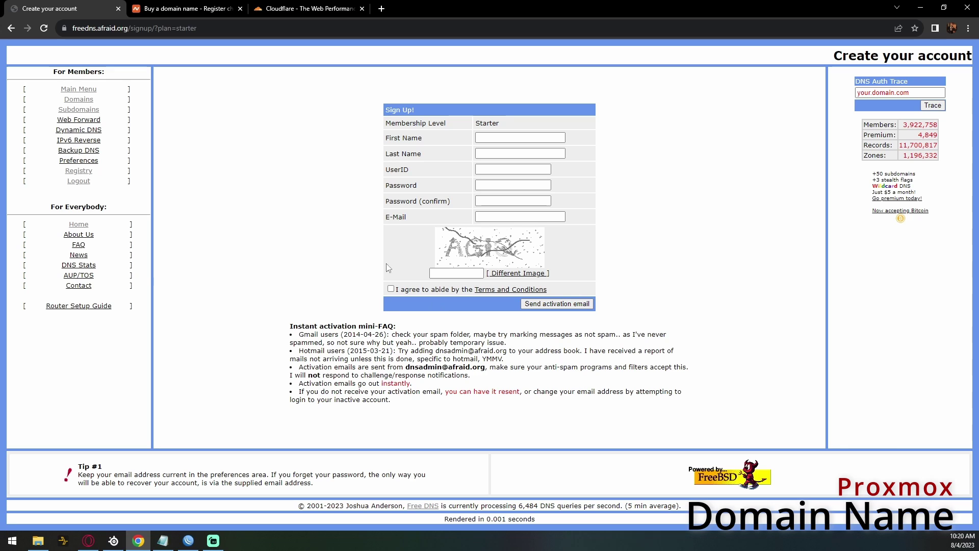
left_click(88, 111)
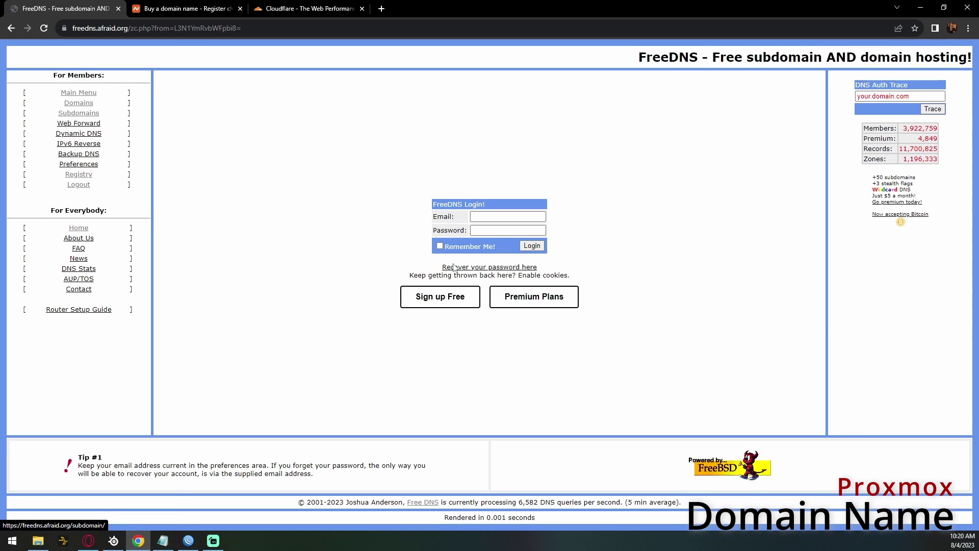
left_click(504, 216)
left_click(514, 233)
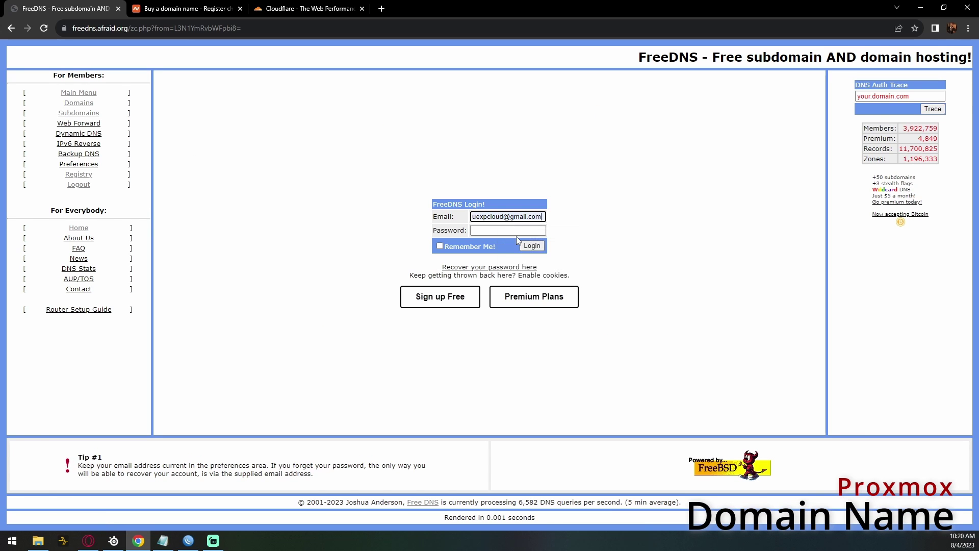
left_click(494, 232)
type("••")
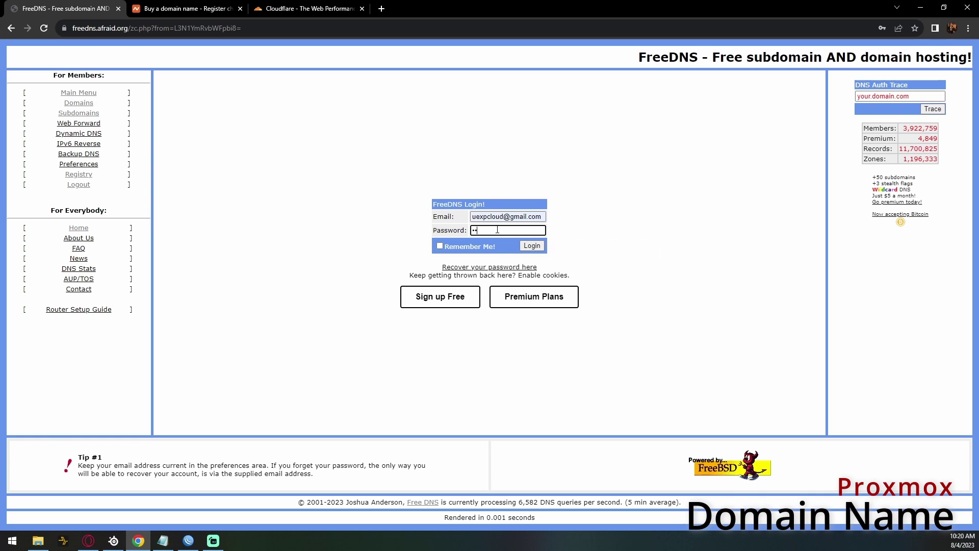
key("Return")
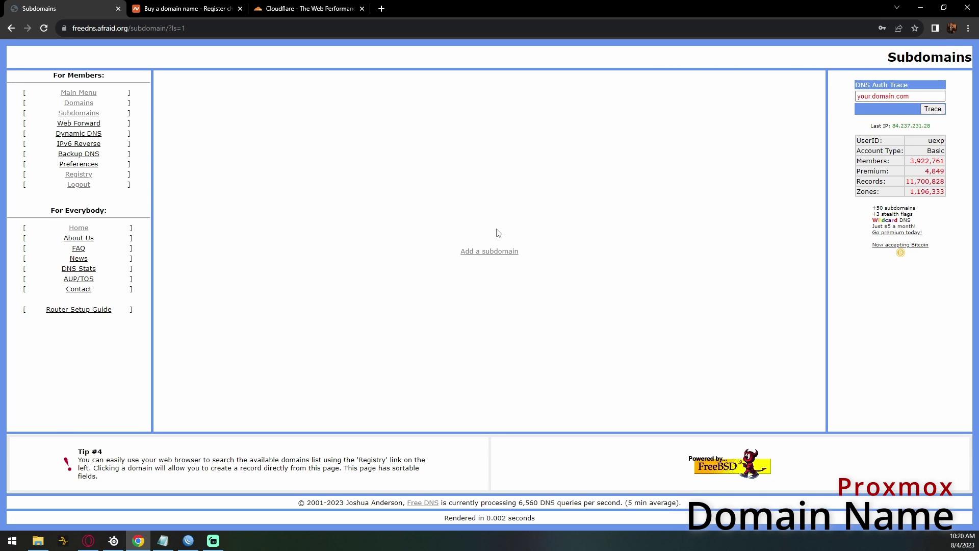
- Start adding subdomain uexp and open the Shared Domain Registry for more parent domains
left_click(76, 114)
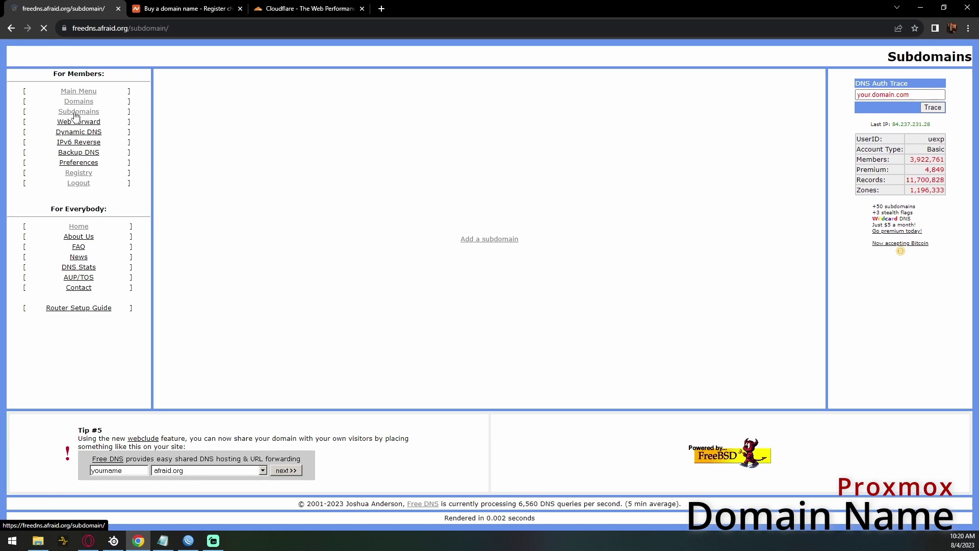
left_click(495, 244)
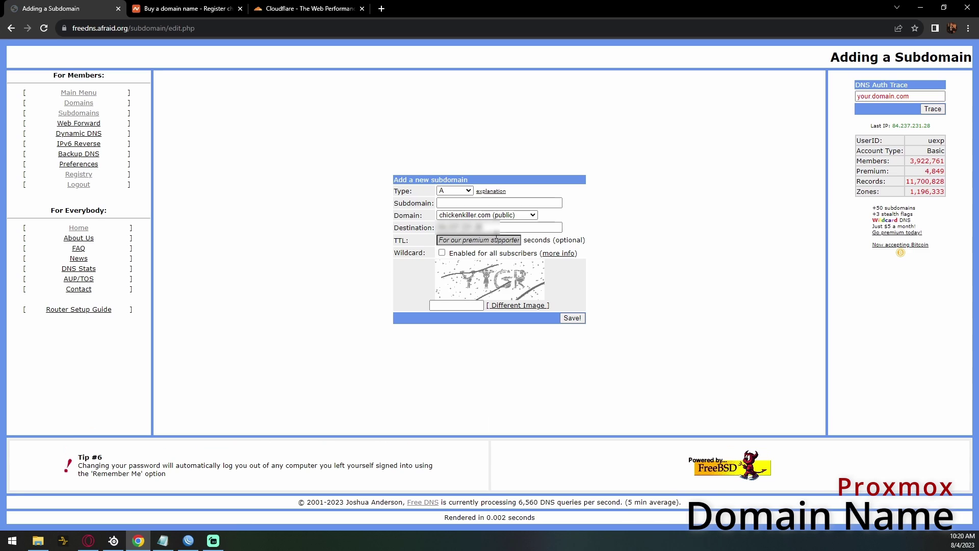
left_click(465, 202)
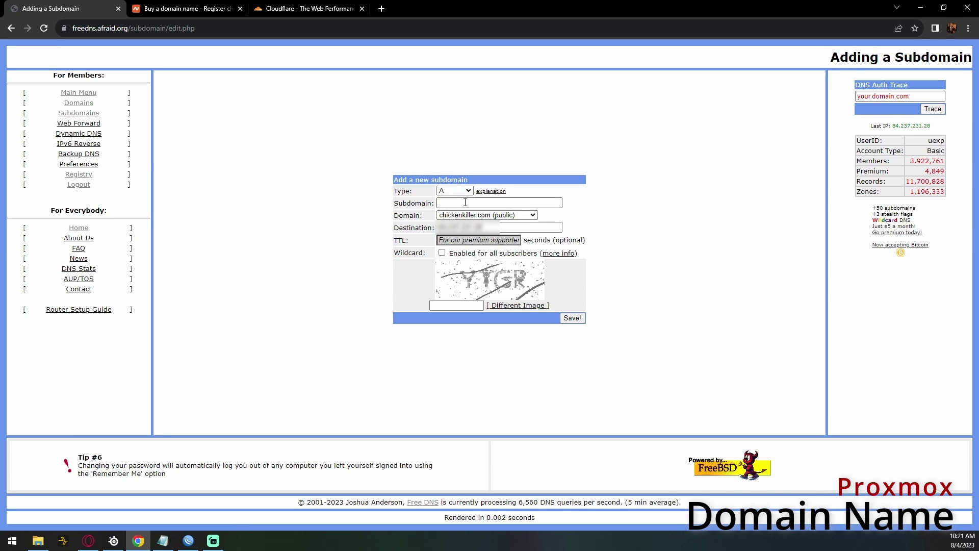
left_click(465, 202)
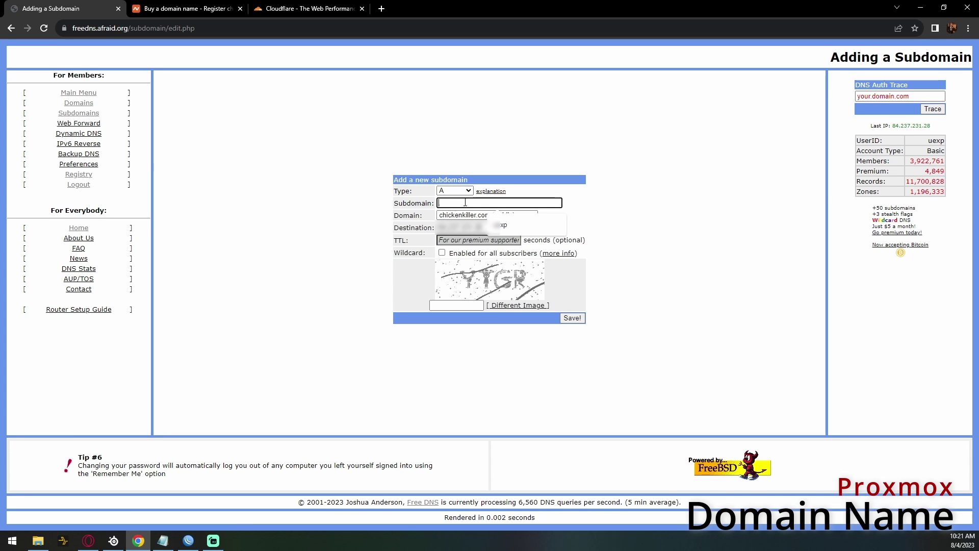
left_click(504, 225)
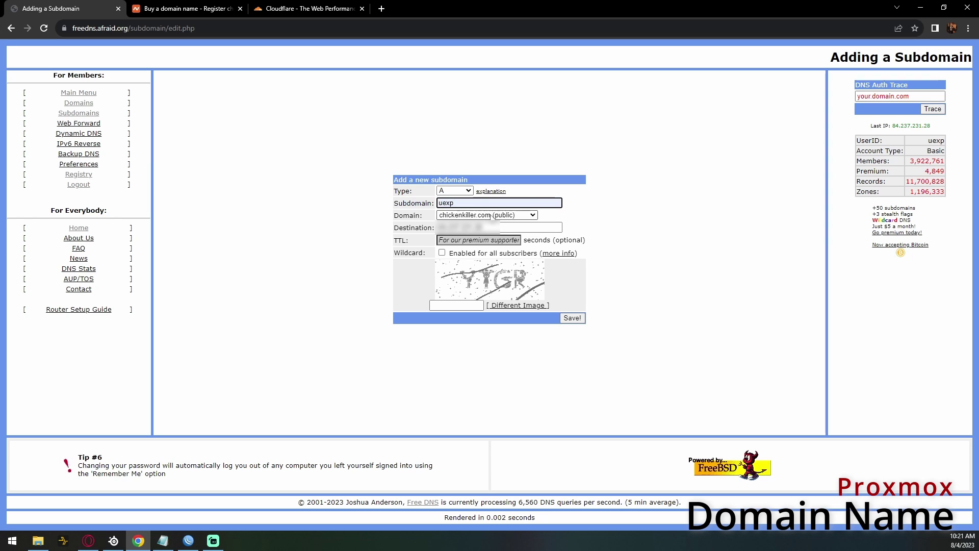
left_click(491, 216)
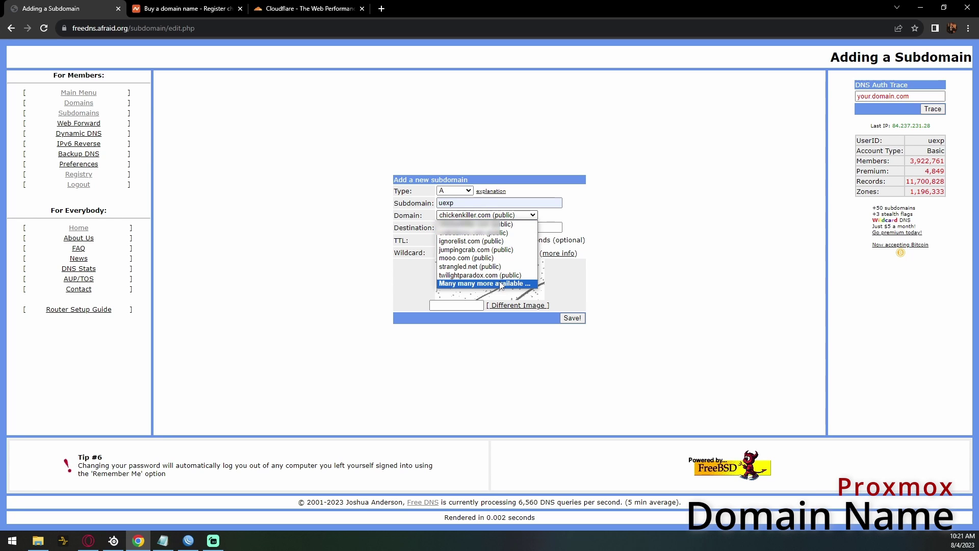
left_click(500, 284)
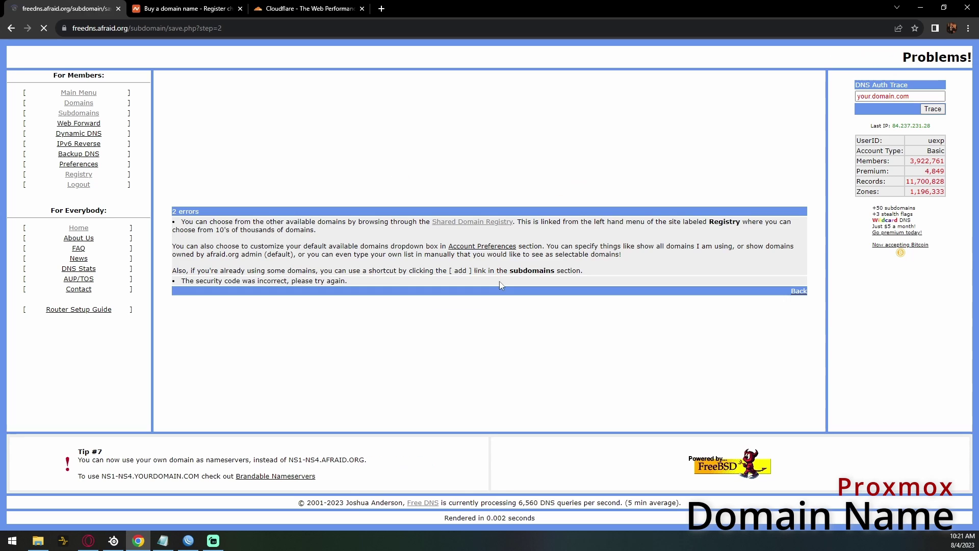
left_click(462, 225)
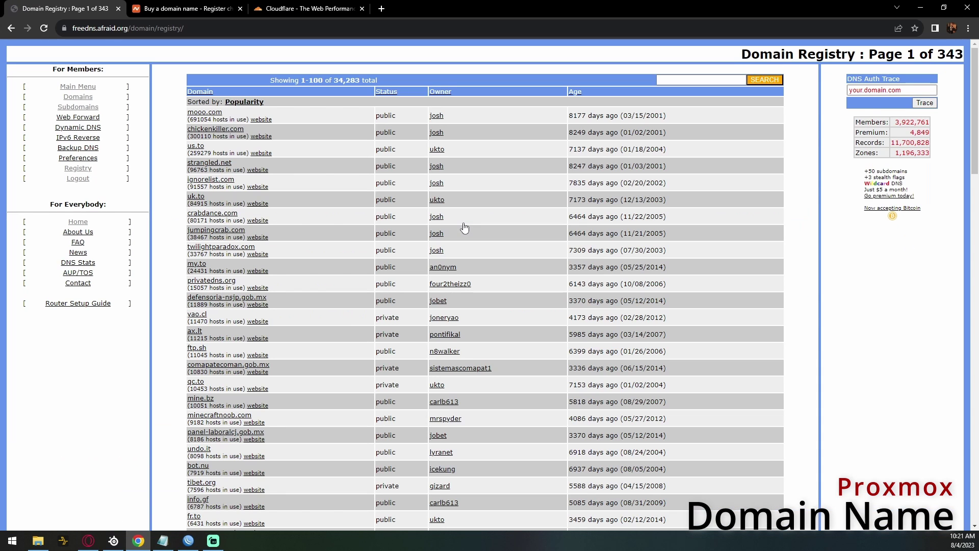
- Create uexp under us.to, entering the security code and saving, then go to Namecheap
left_click(197, 148)
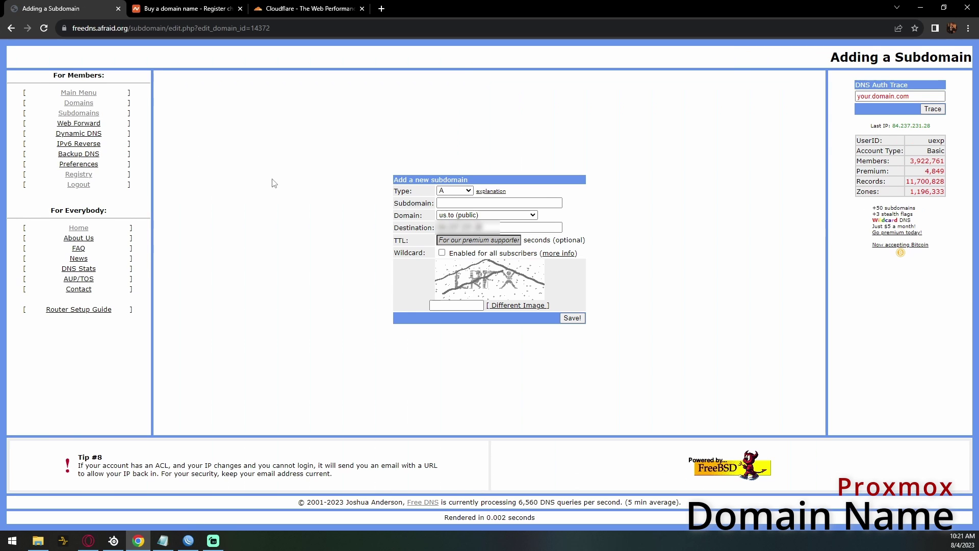
left_click(447, 204)
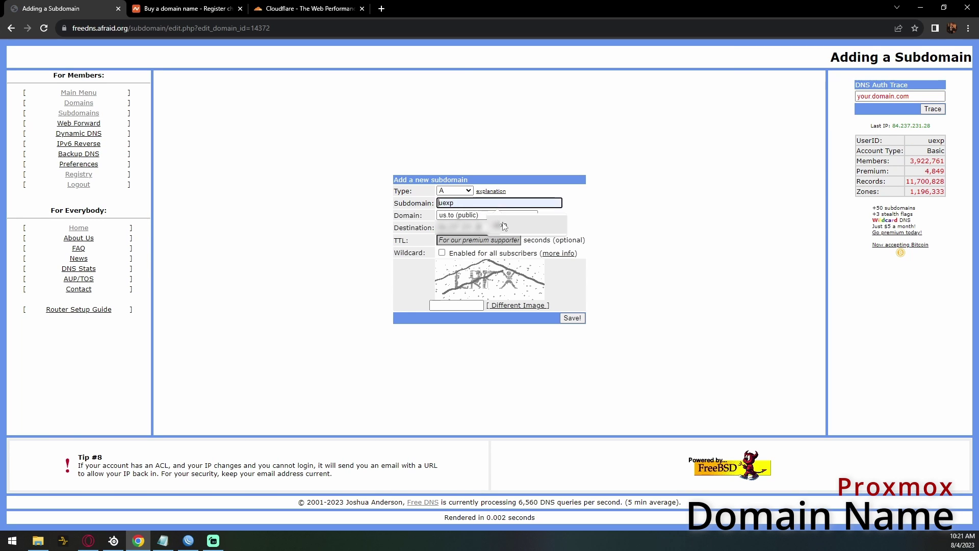
left_click(506, 223)
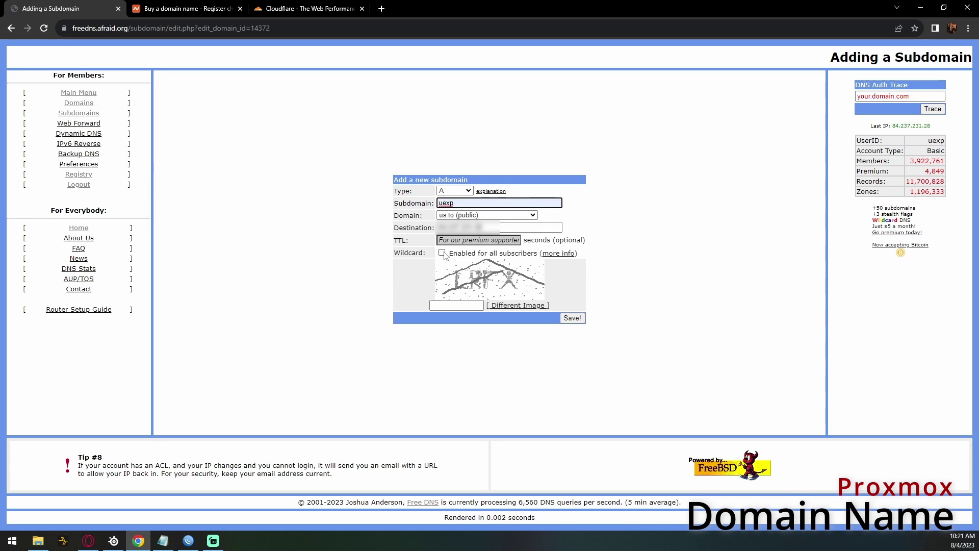
key("Return")
left_click(450, 303)
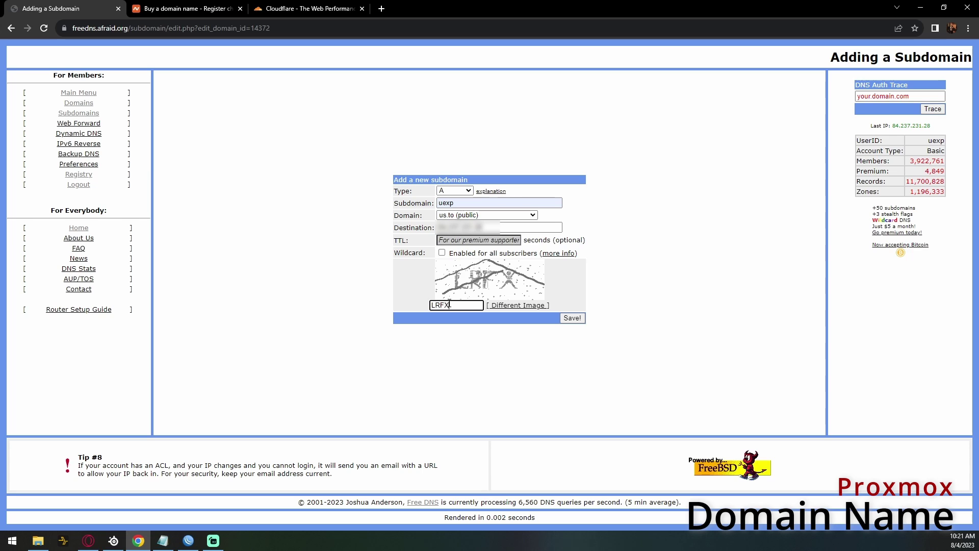
left_click(568, 318)
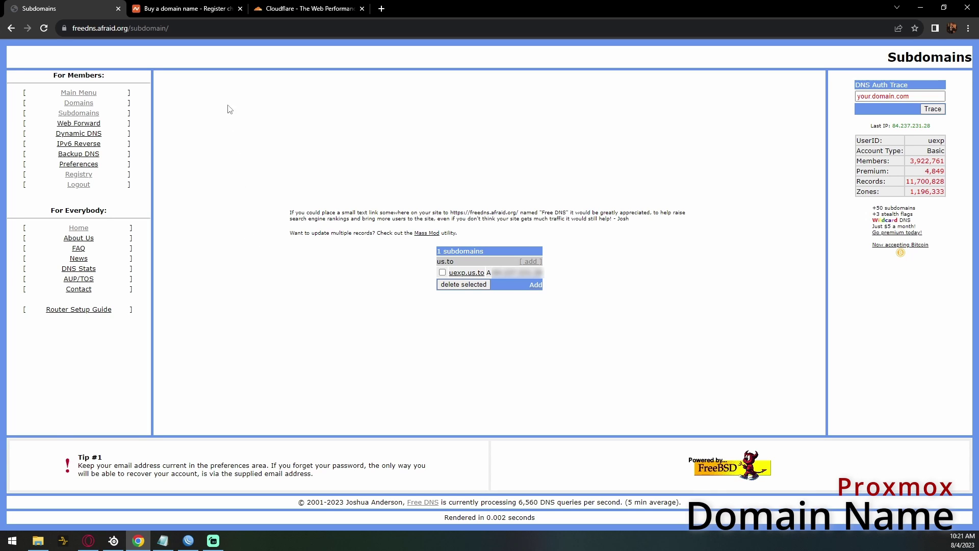
left_click(178, 9)
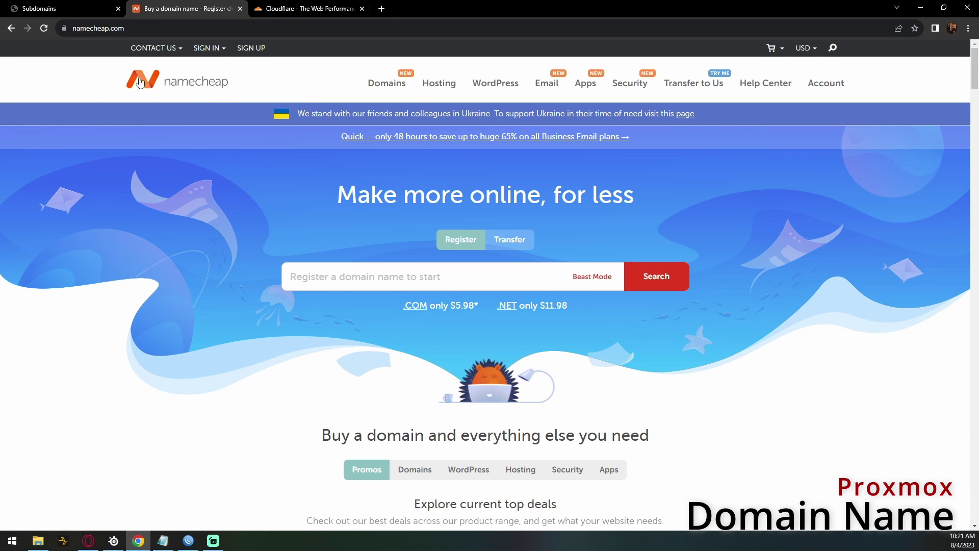
- Search Namecheap for uexp and review the extension prices, such as uexp.xyz
left_click(377, 278)
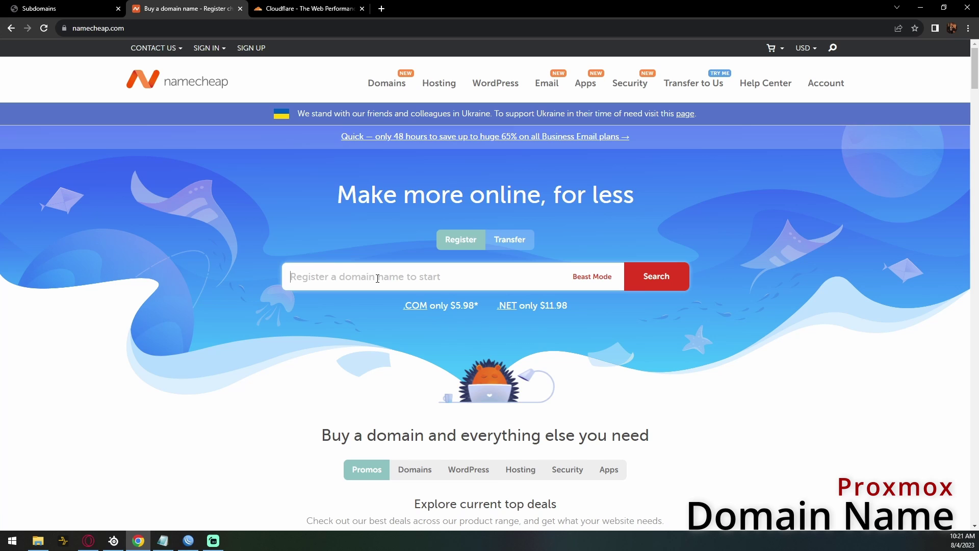
type("uexp")
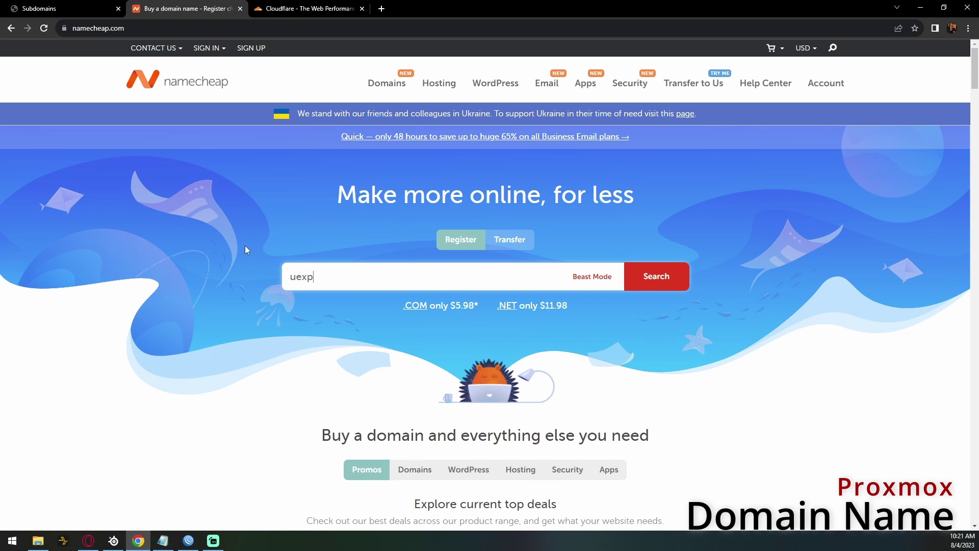
key("Return")
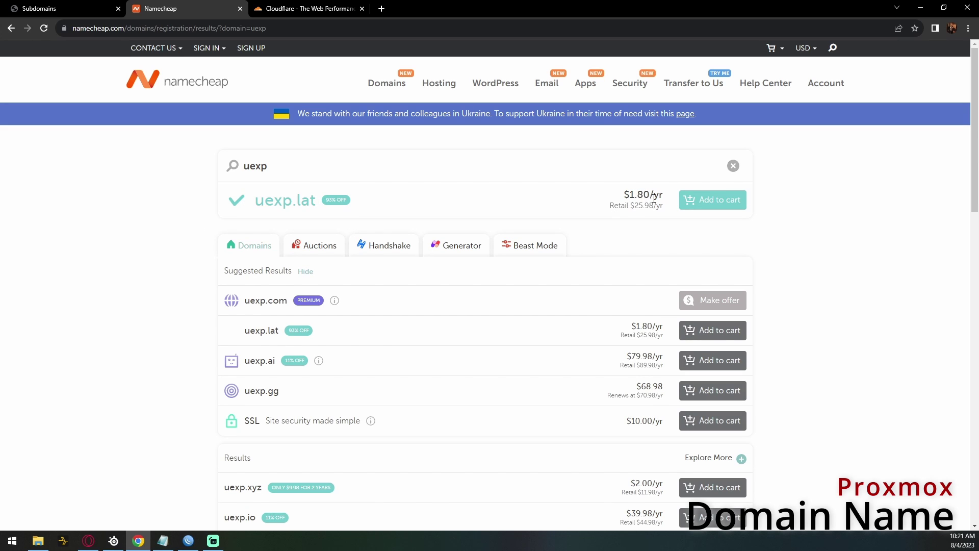
scroll(815, 286, "down", 3)
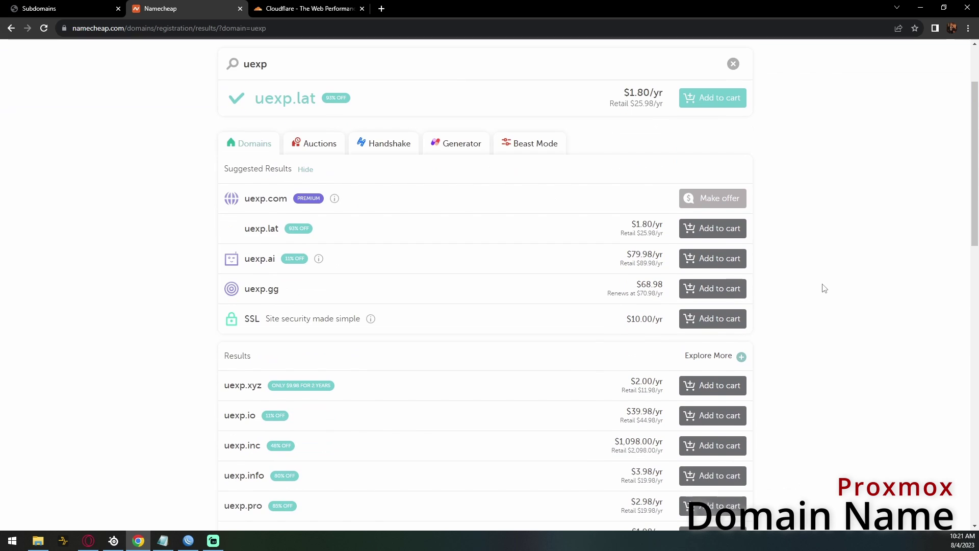
scroll(830, 271, "down", 4)
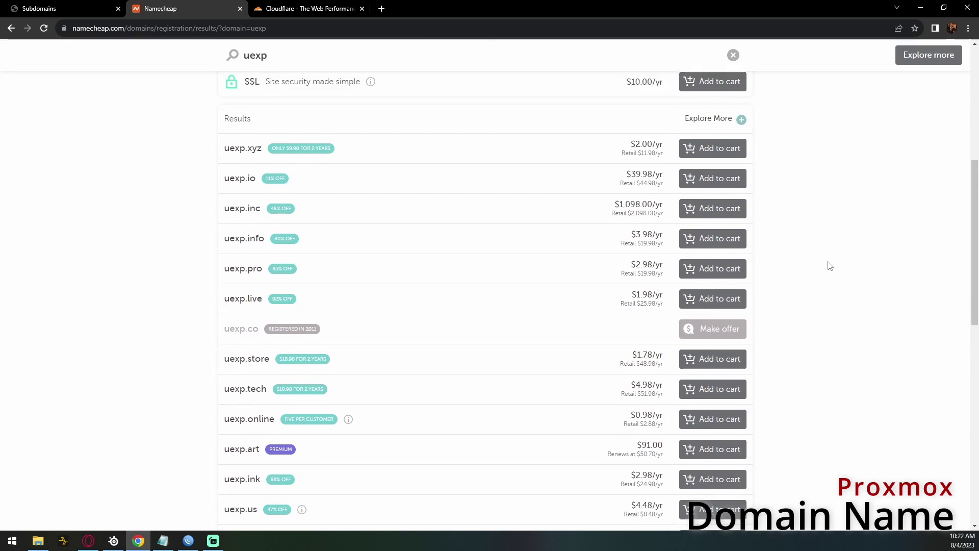
left_click_drag(657, 123, 204, 129)
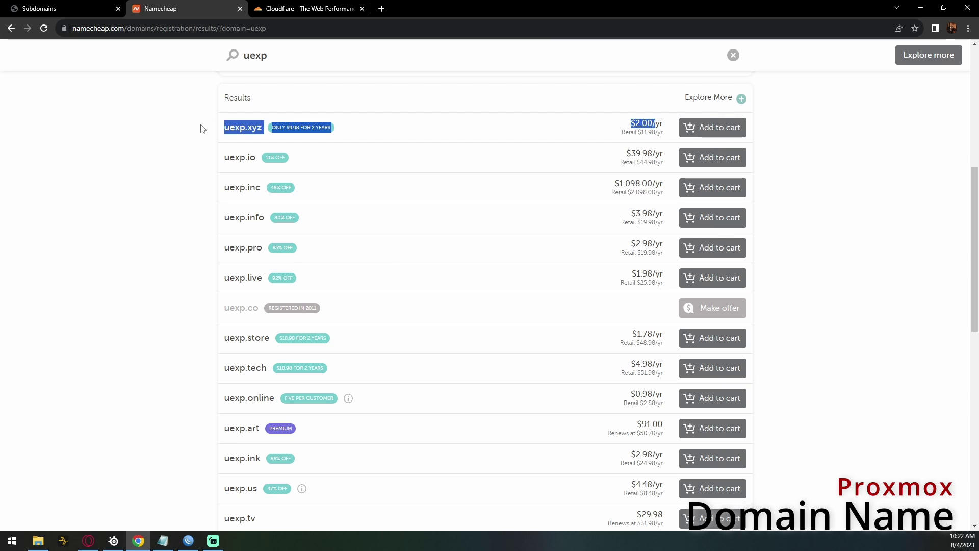
left_click(151, 163)
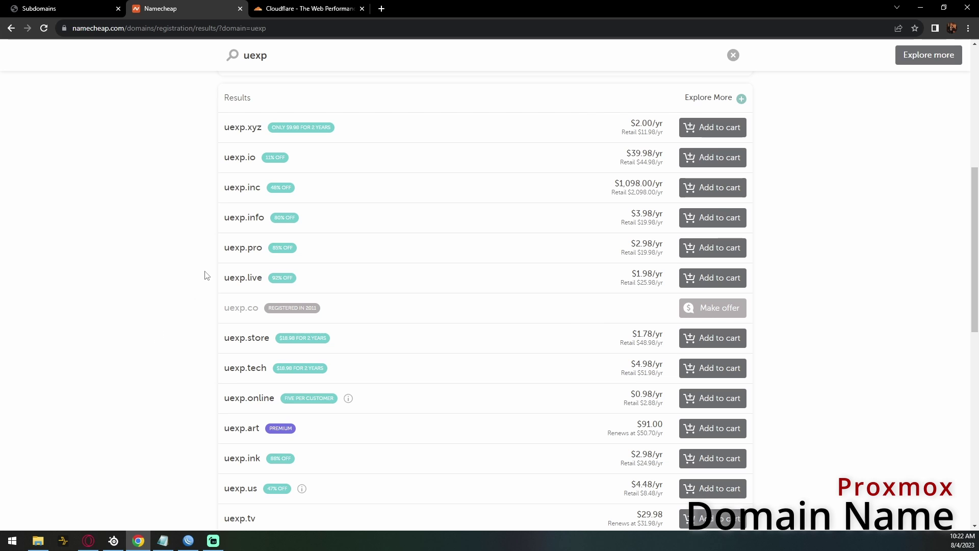
scroll(209, 277, "up", 7)
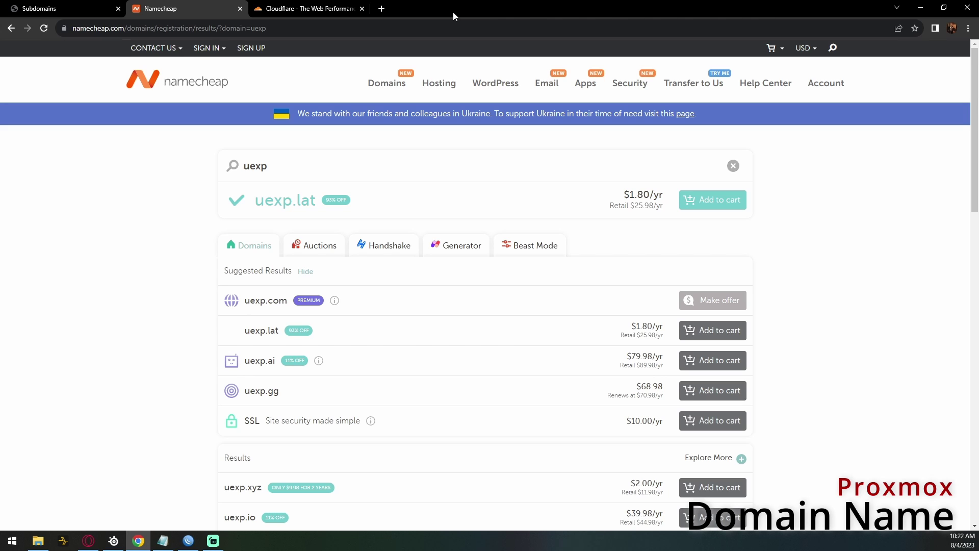
- Sign up for Cloudflare with the account e-mail and a password, declining Chrome's password save
left_click(306, 8)
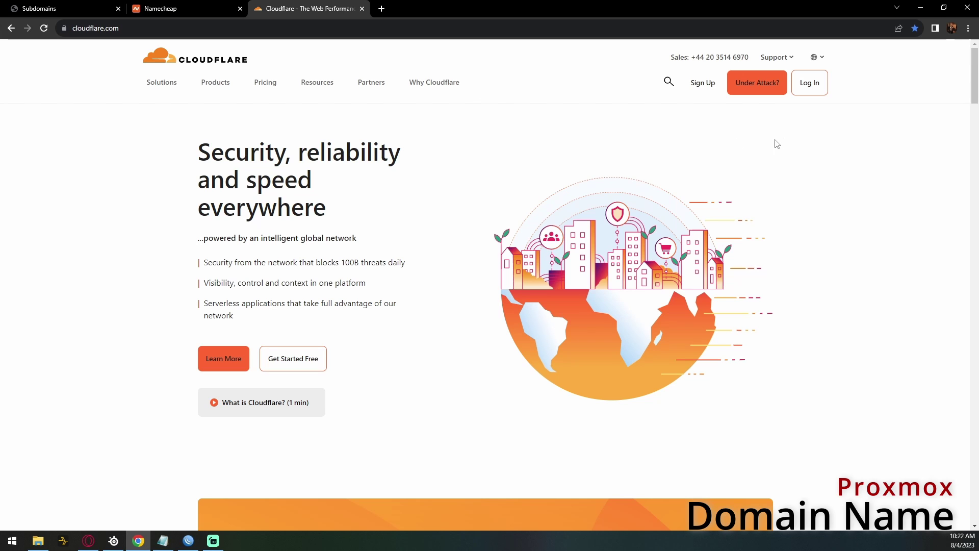
left_click(709, 84)
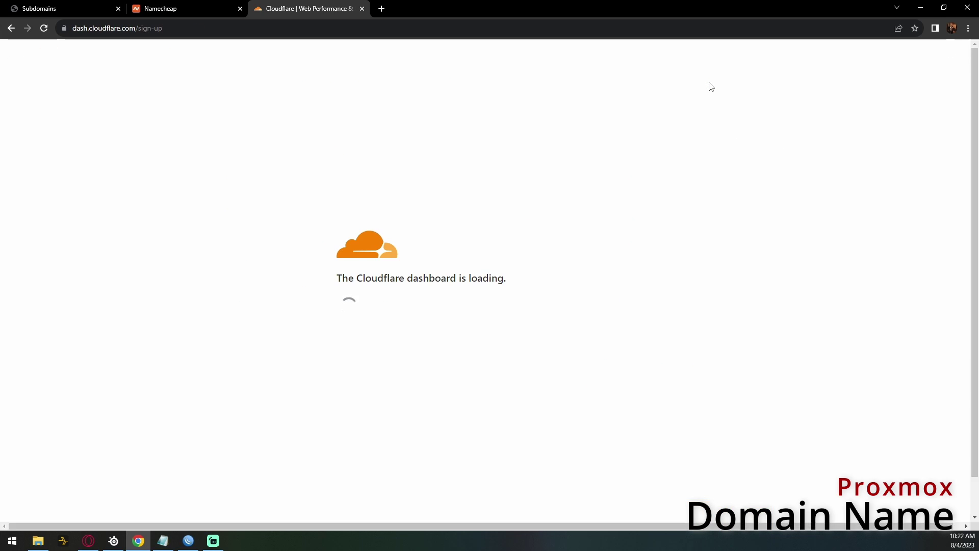
left_click(475, 152)
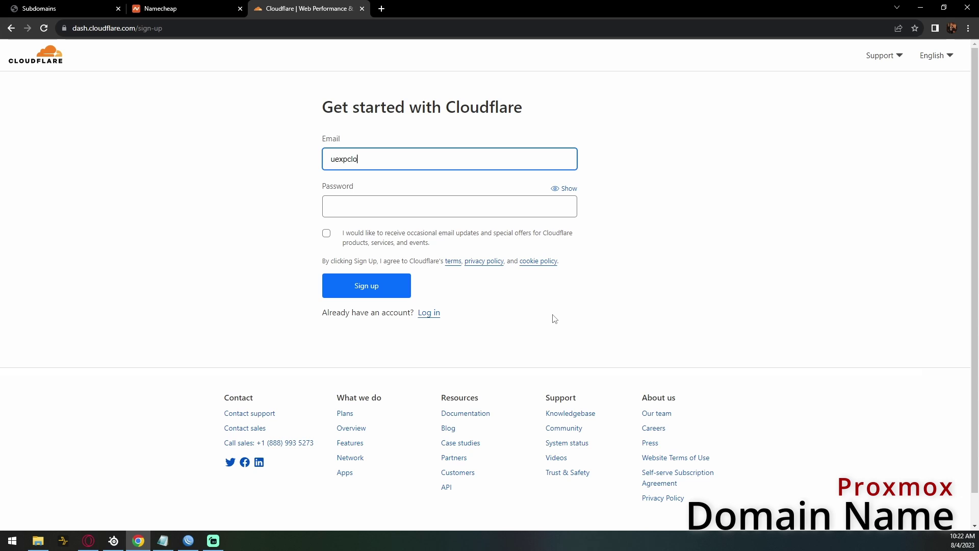
key("Tab")
type("••••••••••••••")
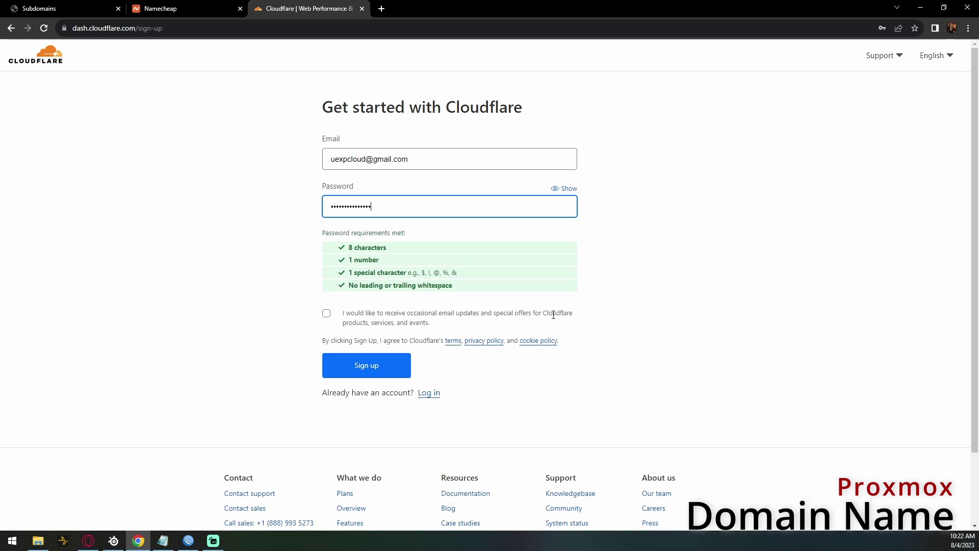
left_click(550, 306)
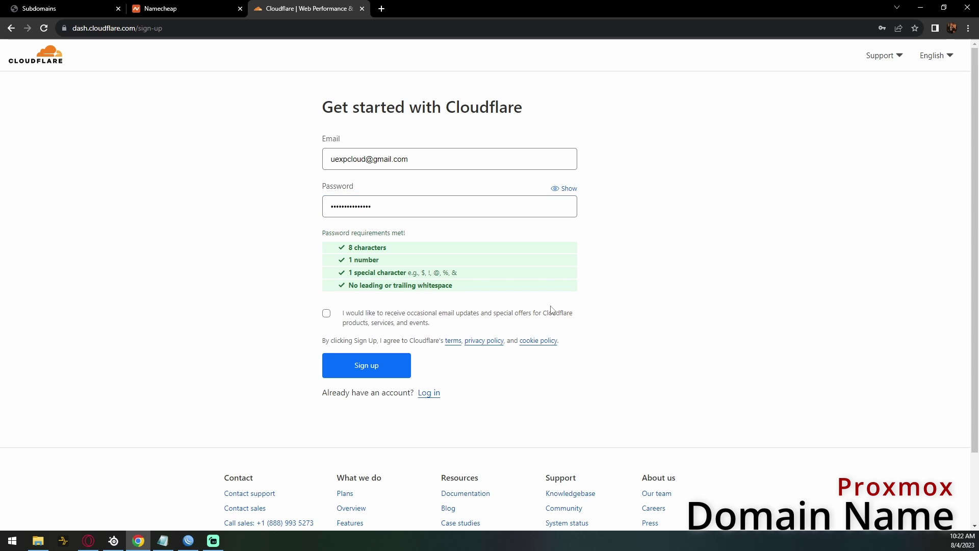
left_click(371, 366)
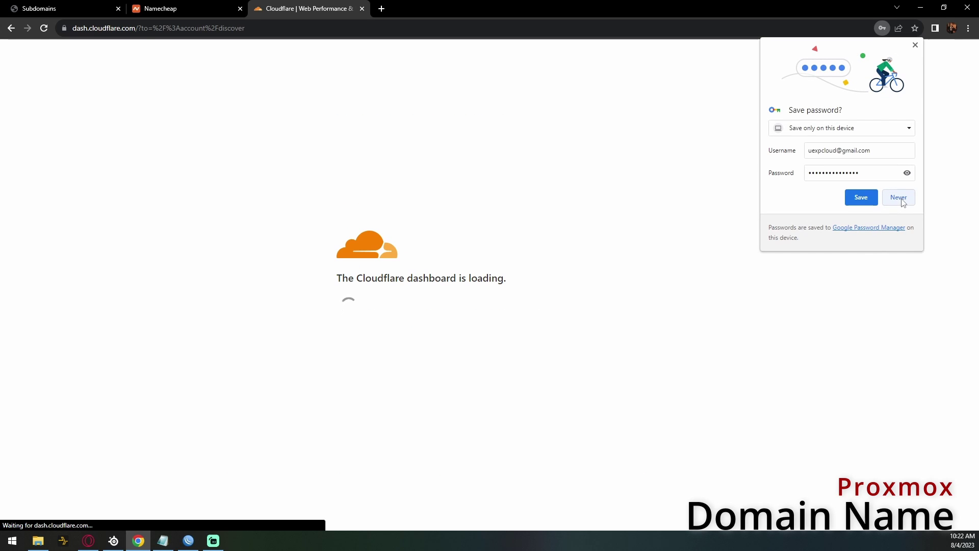
left_click(872, 199)
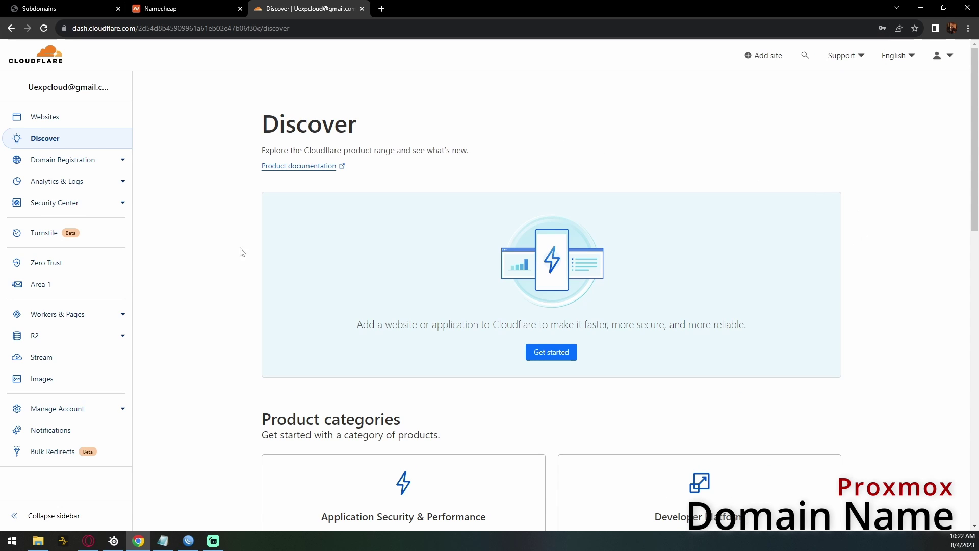
scroll(224, 259, "down", 5)
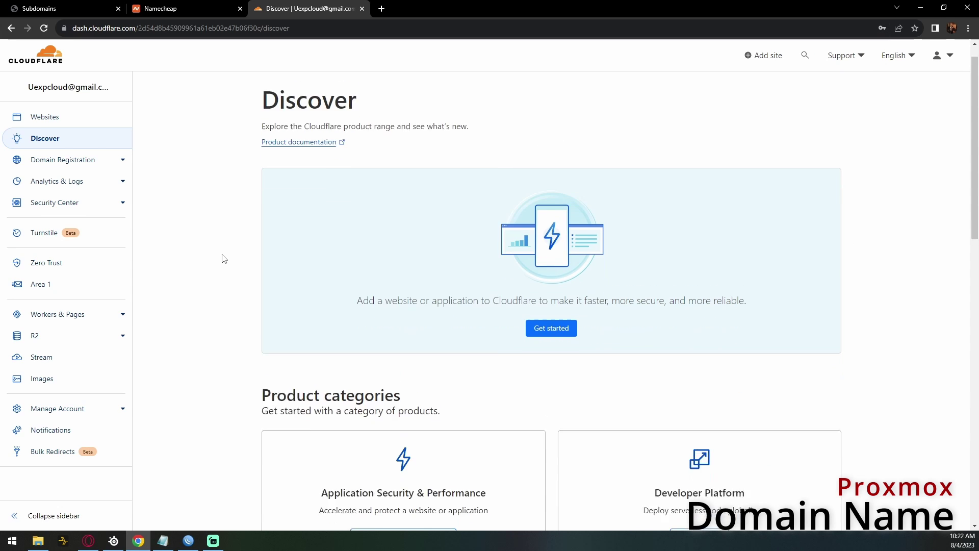
scroll(241, 261, "up", 5)
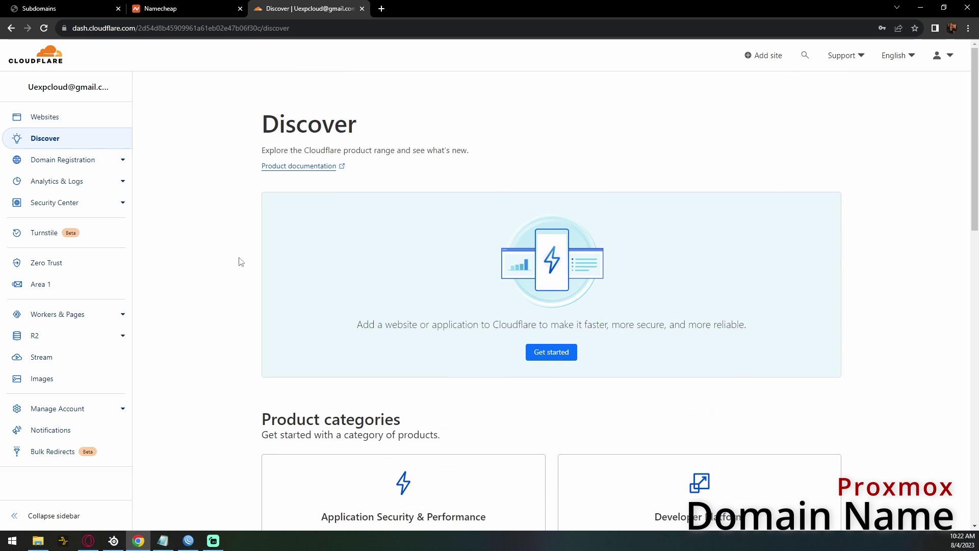
- Add newdomainname.com as a new site in Cloudflare
left_click(761, 57)
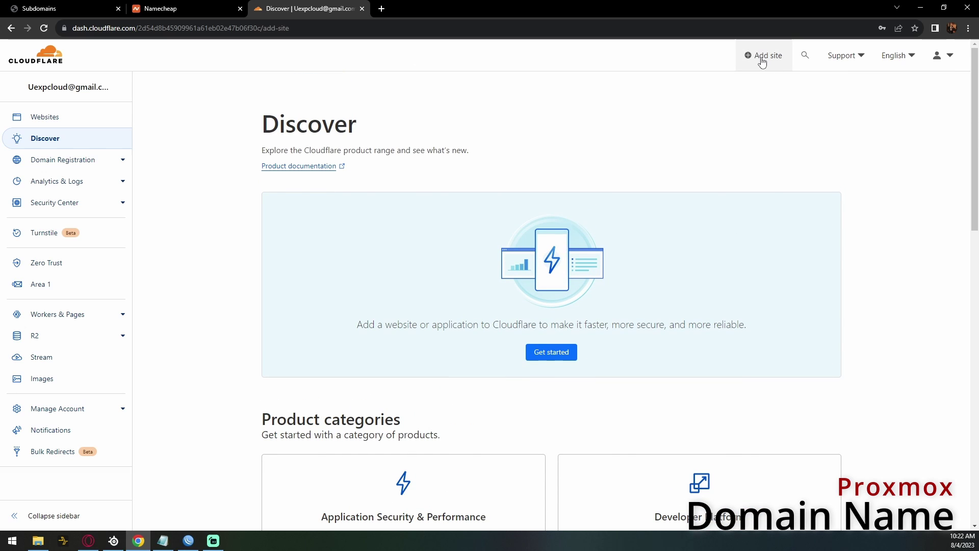
left_click(345, 137)
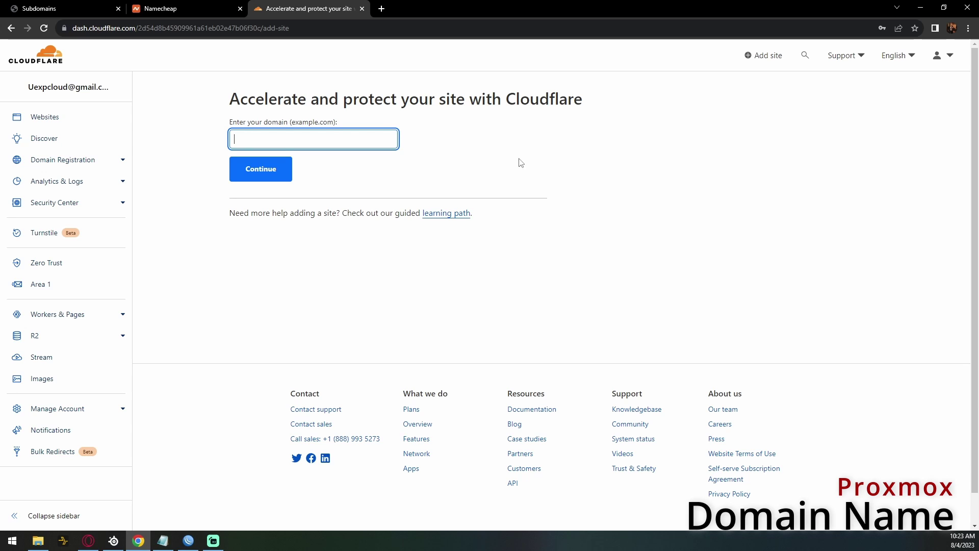
left_click(169, 119)
left_click(243, 176)
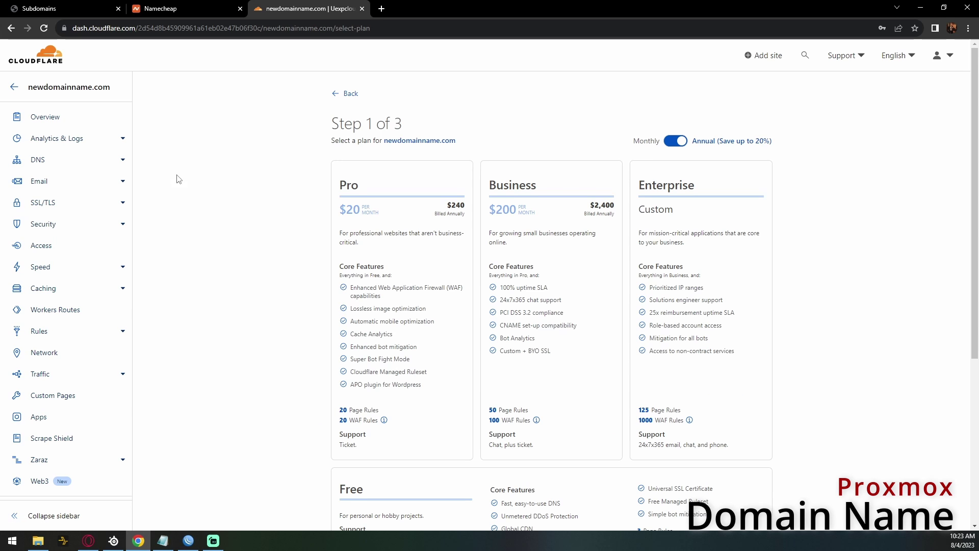
- Choose the Free plan and accept the scanned DNS records
scroll(181, 179, "down", 1)
scroll(655, 132, "down", 3)
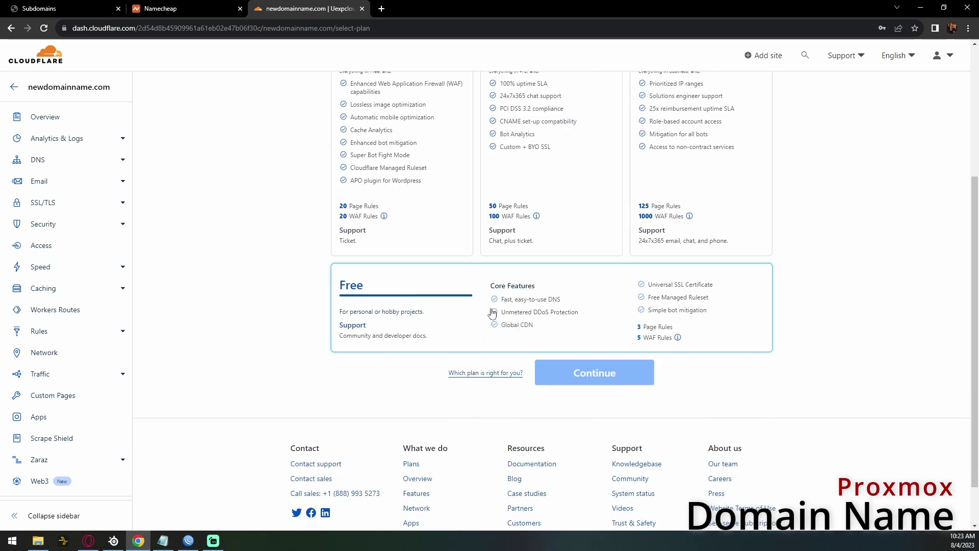
left_click(494, 312)
left_click(602, 375)
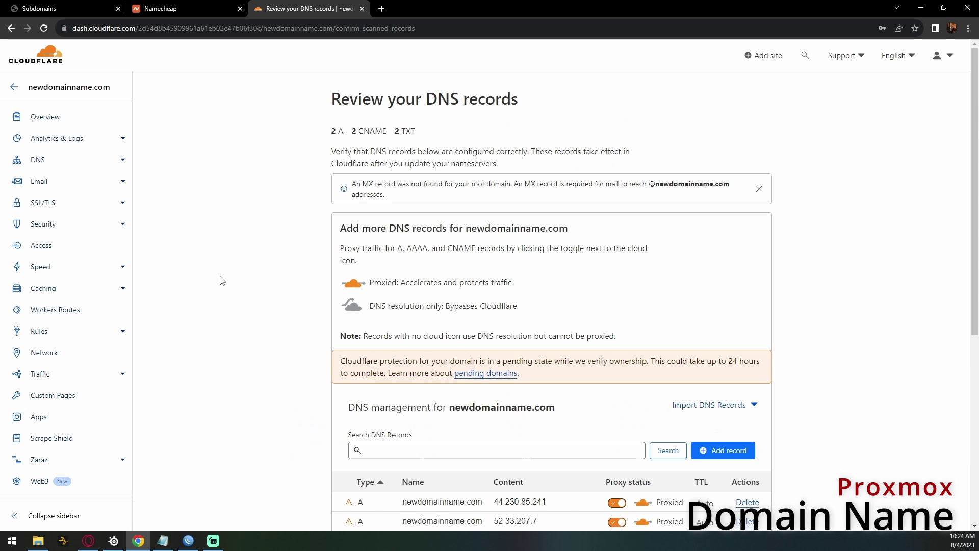
scroll(222, 280, "down", 5)
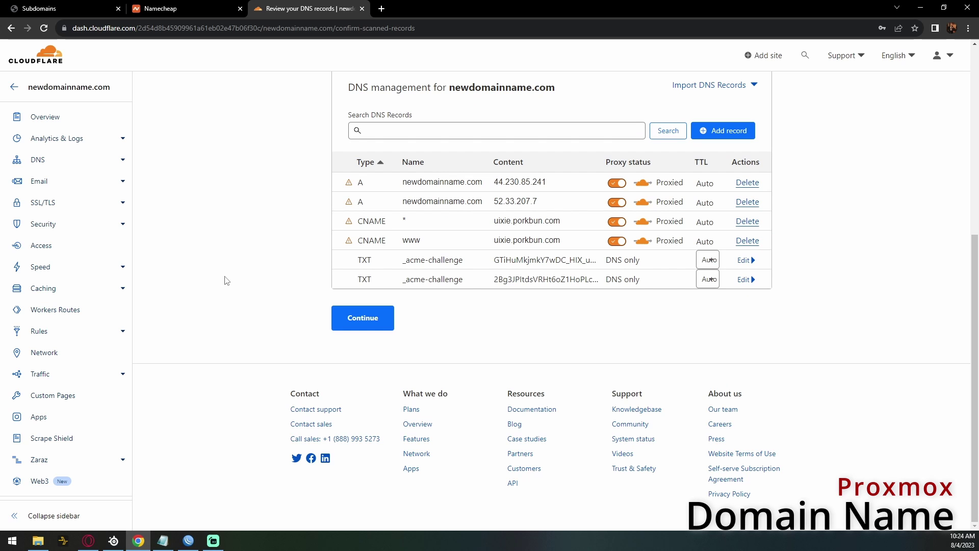
scroll(272, 289, "up", 2)
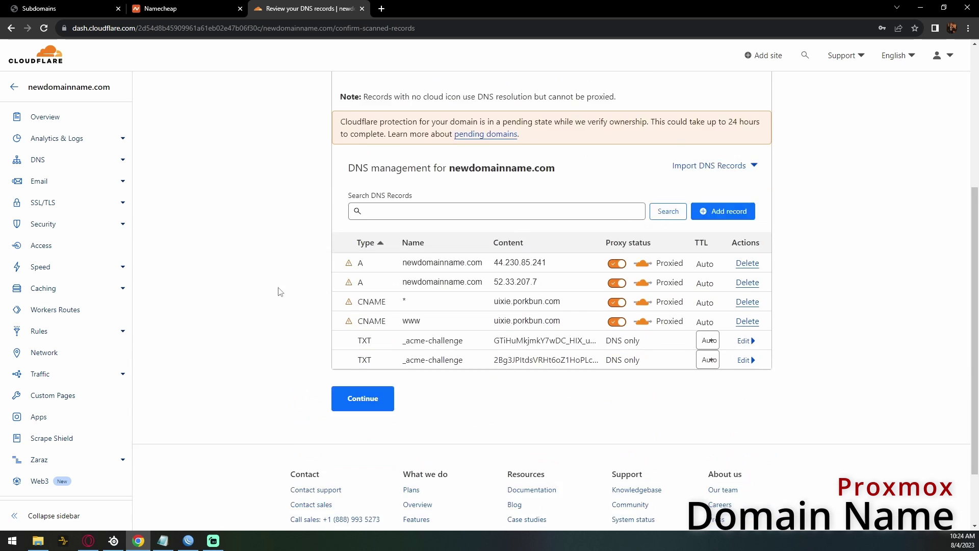
scroll(275, 290, "down", 2)
left_click(357, 320)
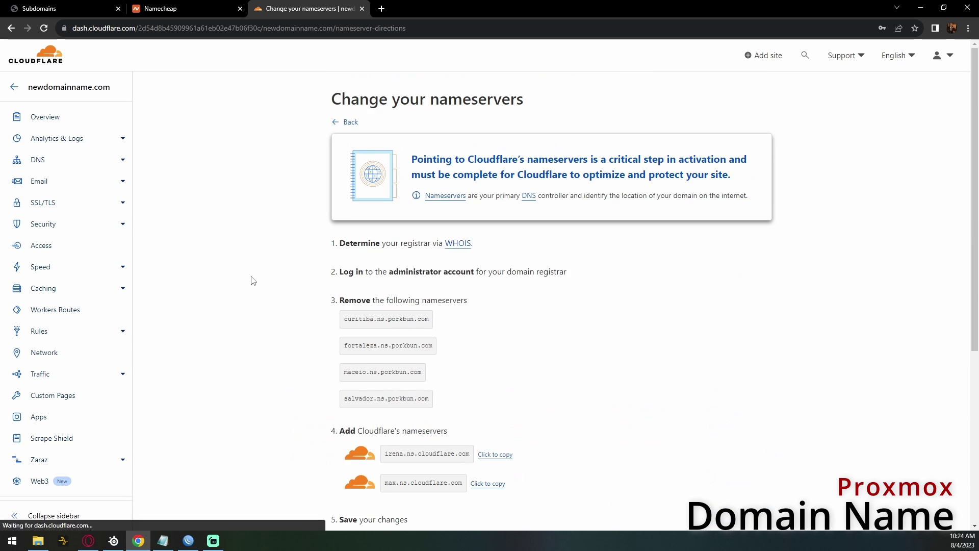
- Highlight the two Cloudflare nameservers listed for newdomainname.com
scroll(252, 281, "down", 2)
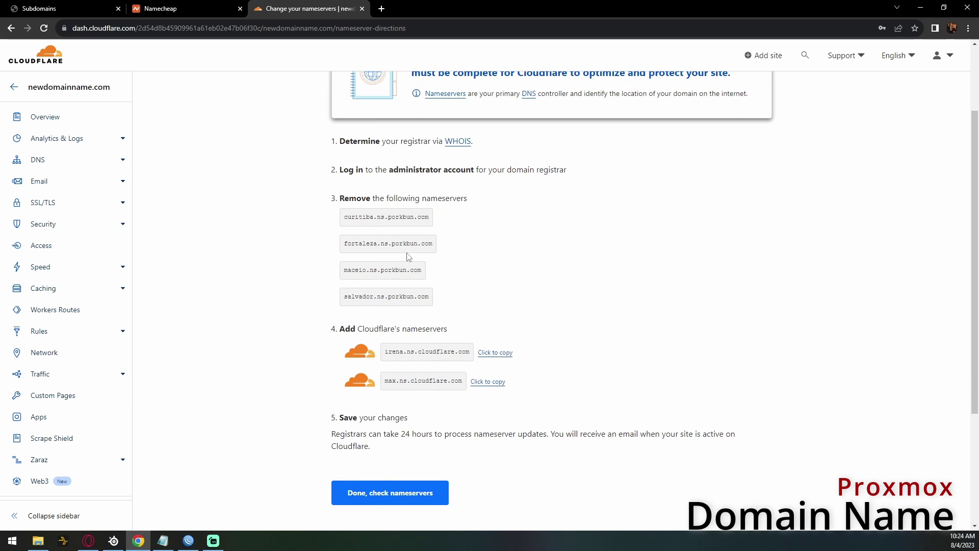
left_click_drag(341, 332, 541, 384)
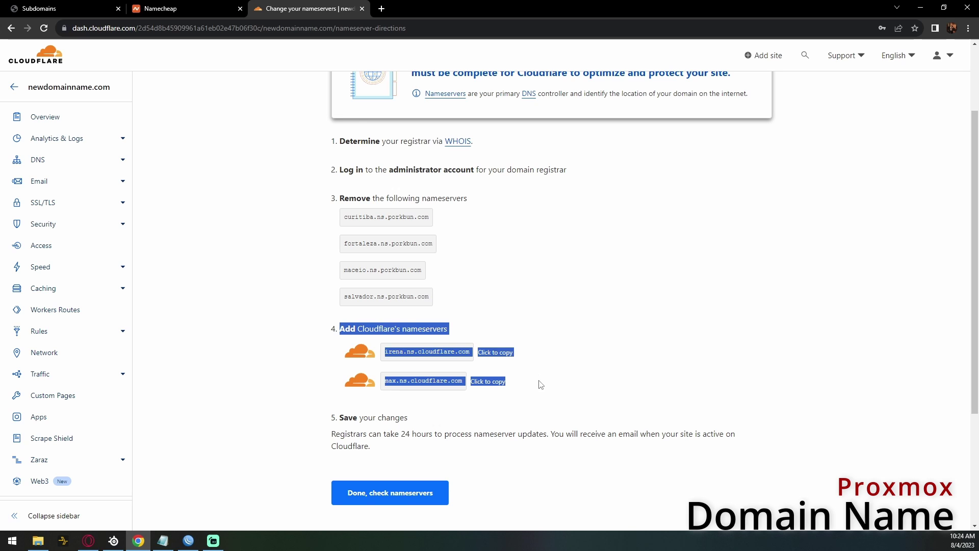
left_click(595, 331)
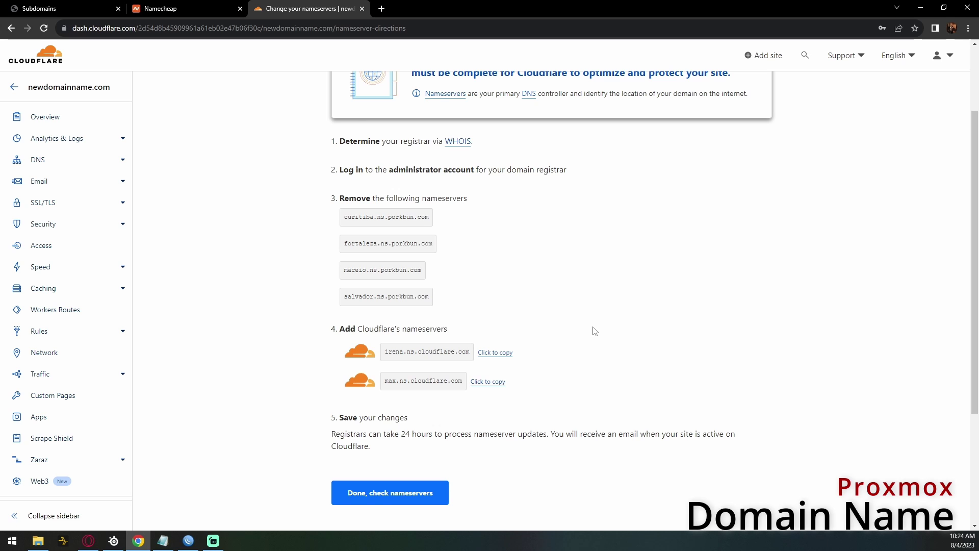
scroll(595, 331, "down", 2)
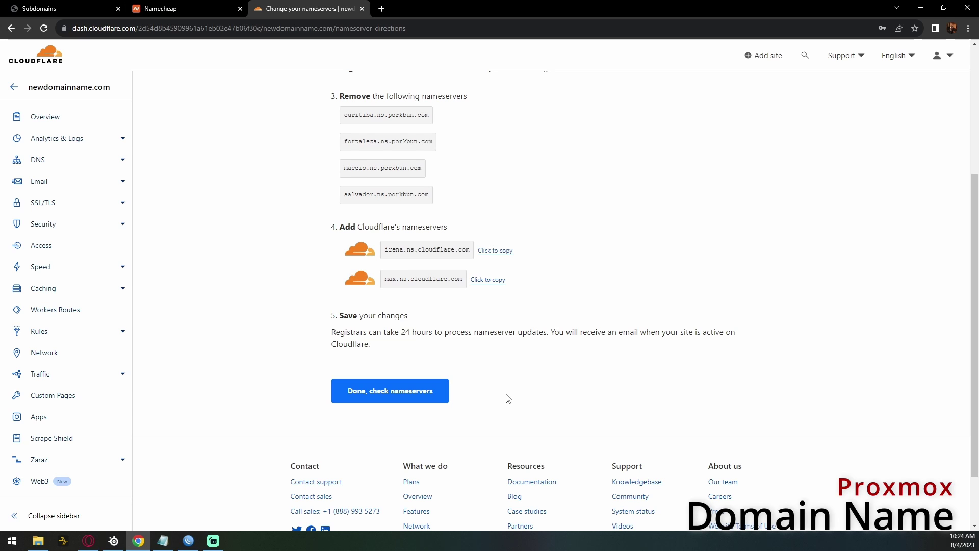
left_click_drag(339, 227, 586, 302)
left_click(579, 284)
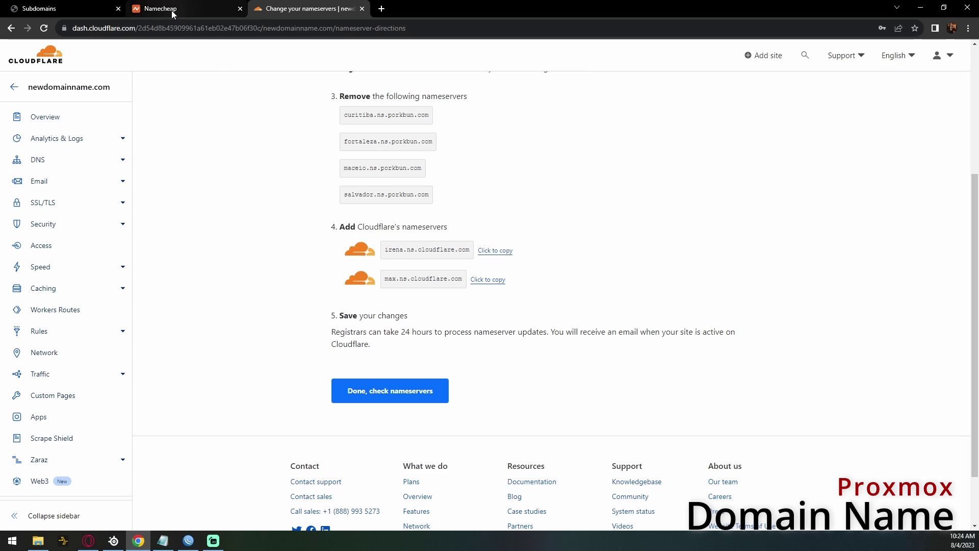
- Glance at the Namecheap tab, return, then switch to Opera showing the uexp.org site
left_click(173, 15)
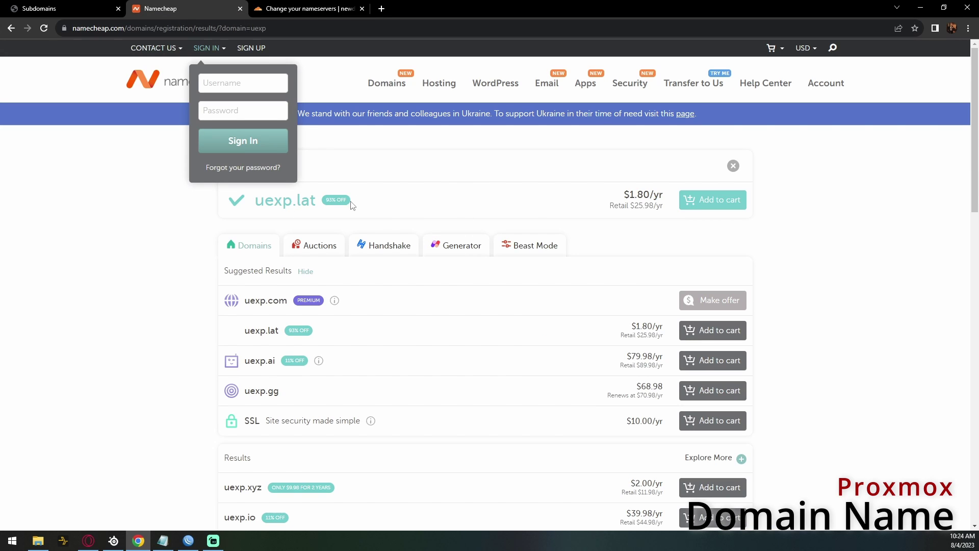
left_click(312, 11)
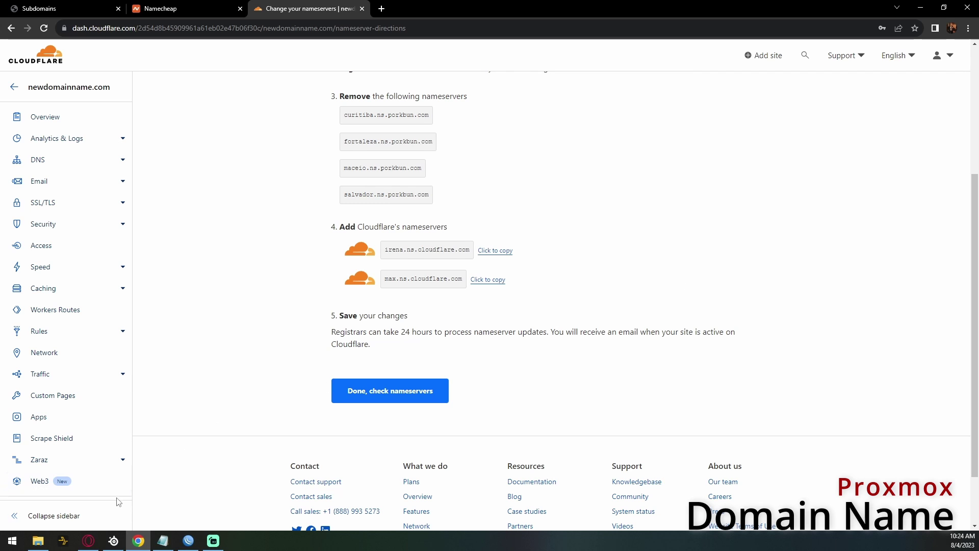
left_click(92, 541)
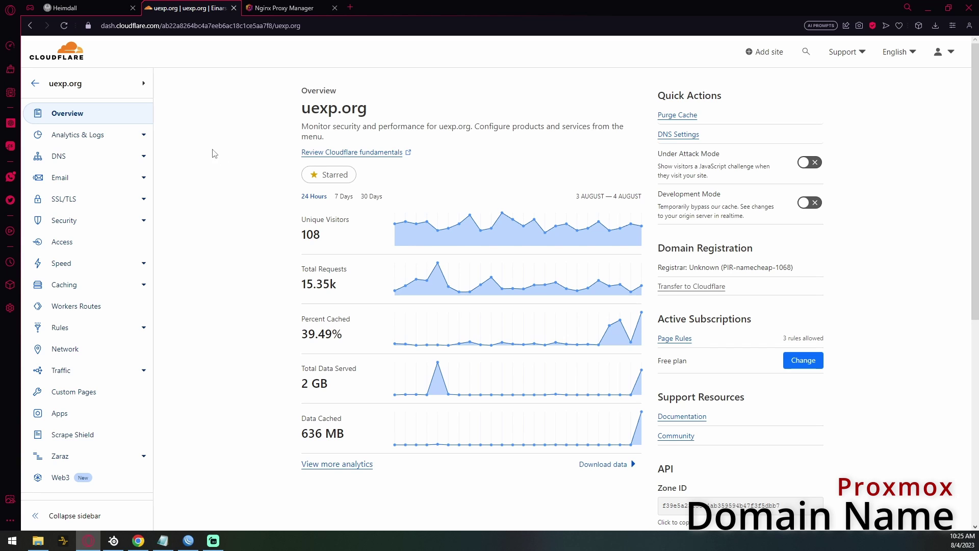
- Open uexp.org's DNS records and start a new A record named test (test.uexp.org)
left_click(77, 160)
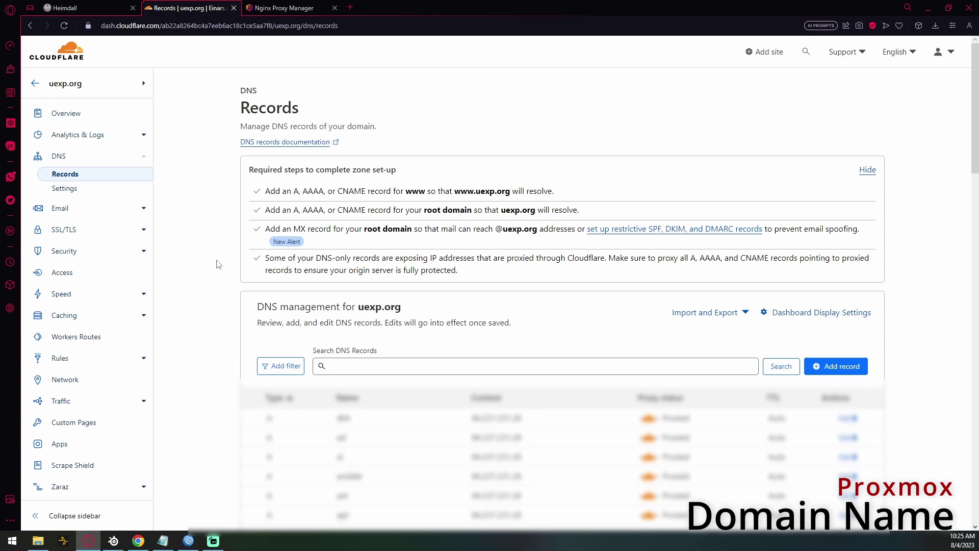
scroll(218, 265, "down", 5)
scroll(218, 265, "down", 2)
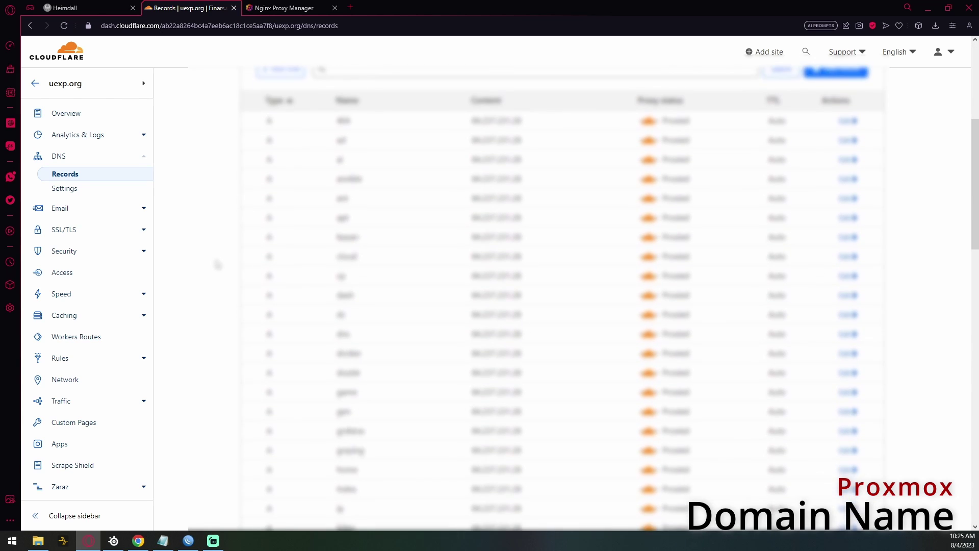
scroll(217, 265, "up", 1)
scroll(218, 264, "down", 2)
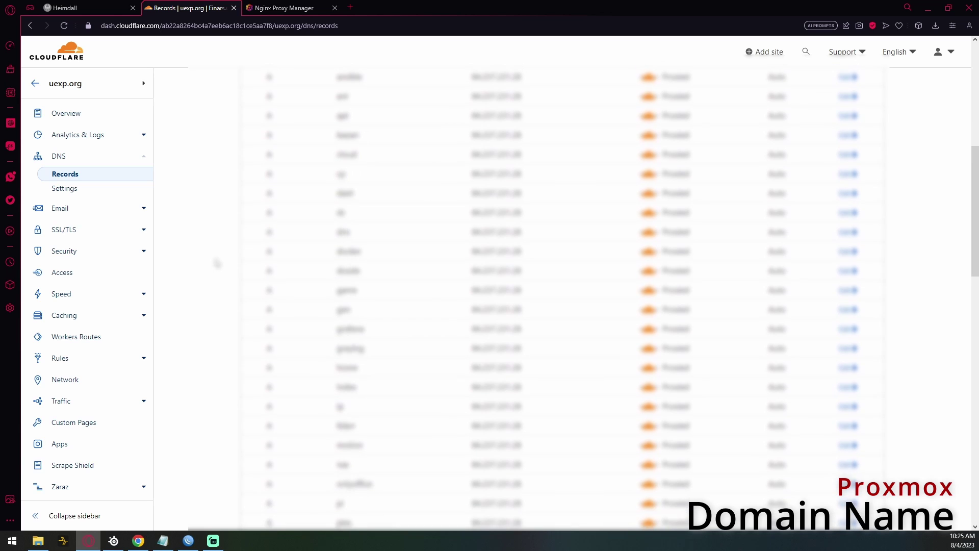
scroll(218, 265, "up", 8)
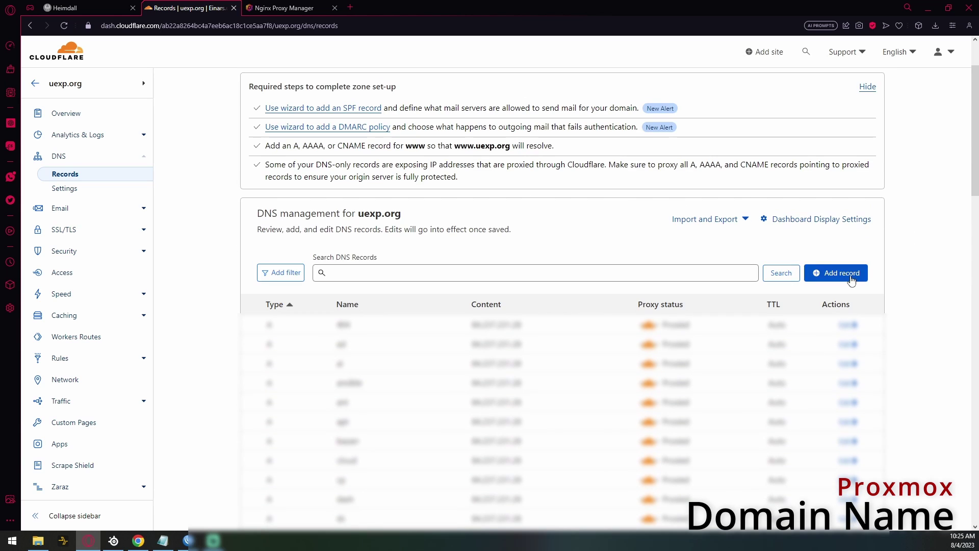
left_click(841, 273)
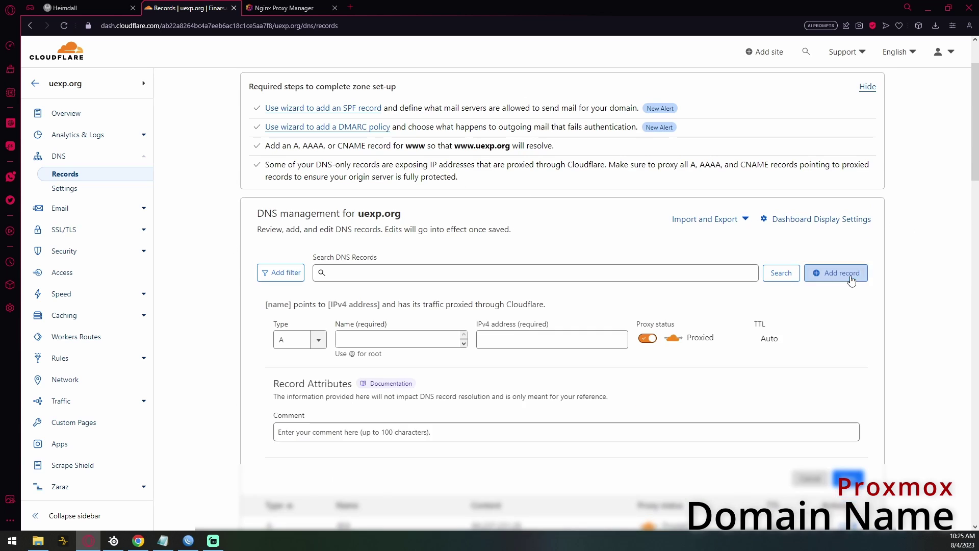
left_click(401, 341)
type("test")
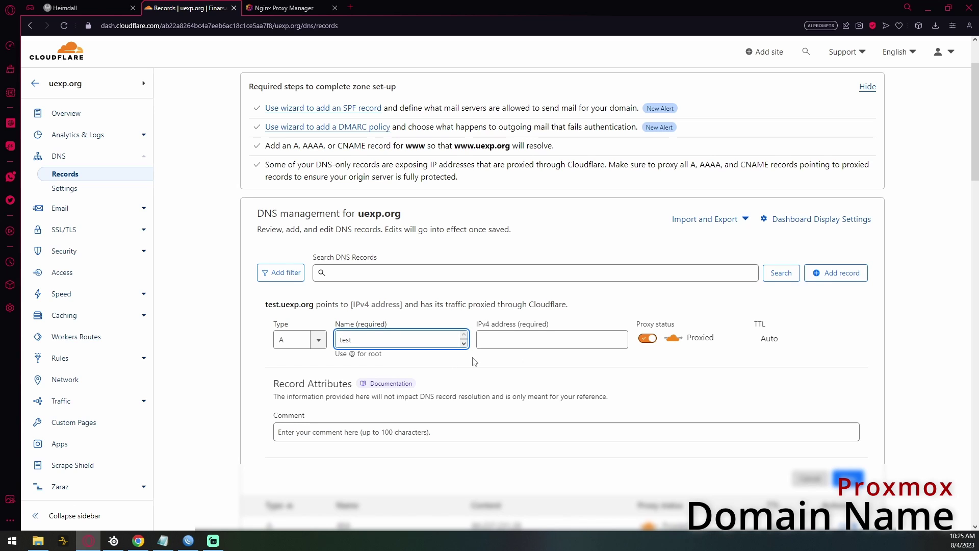
left_click(412, 353)
left_click_drag(265, 305, 320, 308)
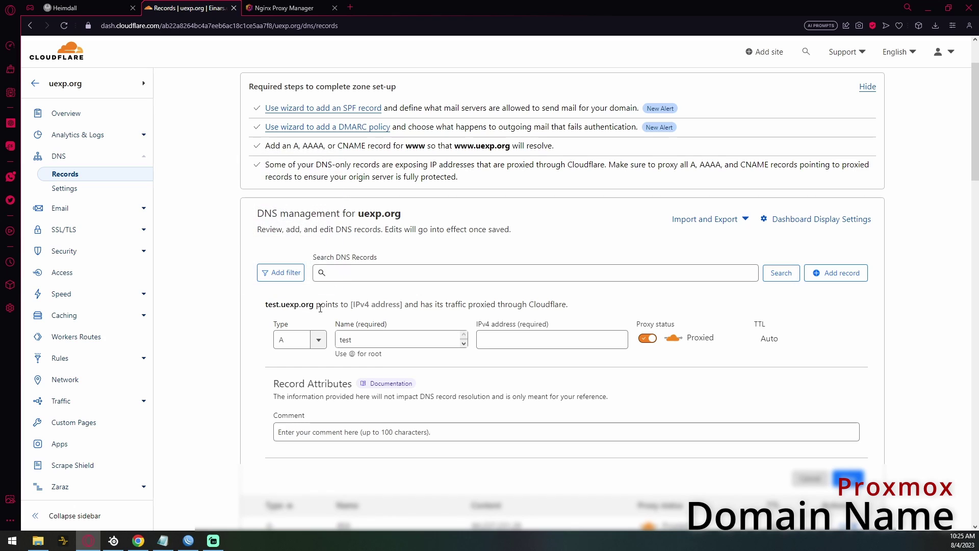
- Fill in the server's IPv4 address from autofill and save the proxied test record
left_click(515, 341)
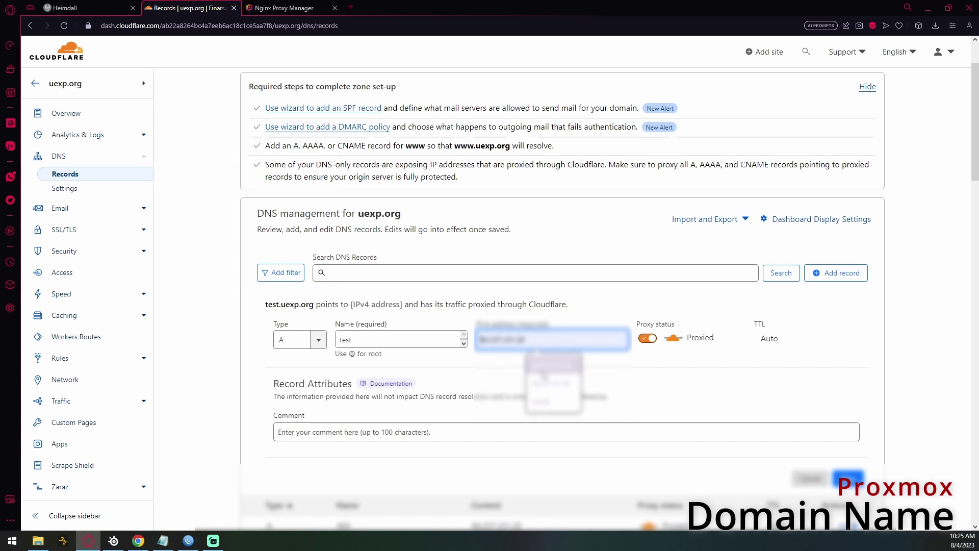
left_click(548, 369)
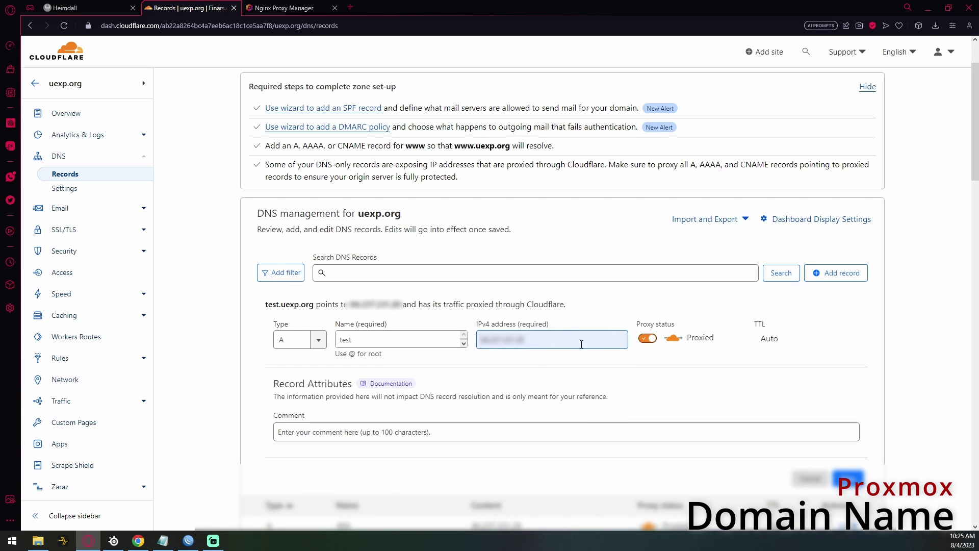
left_click(848, 479)
left_click_drag(336, 325, 362, 329)
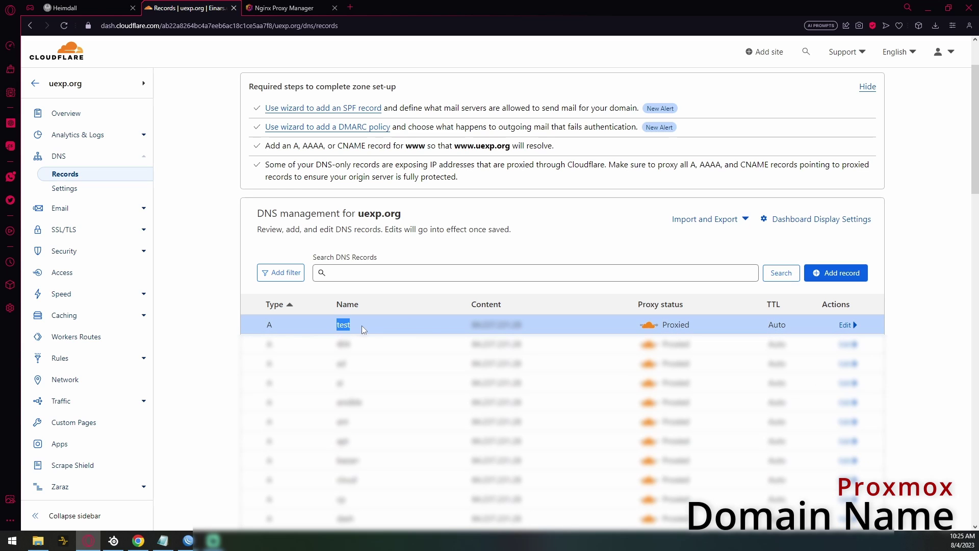
left_click(362, 328)
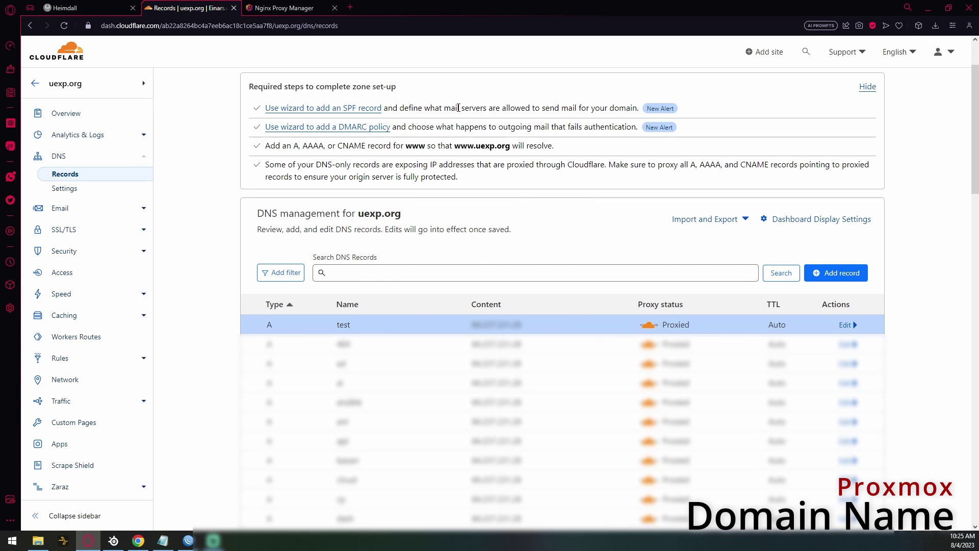
- Go from the Nginx Proxy Manager dashboard to the list of 38 proxy hosts
left_click(276, 8)
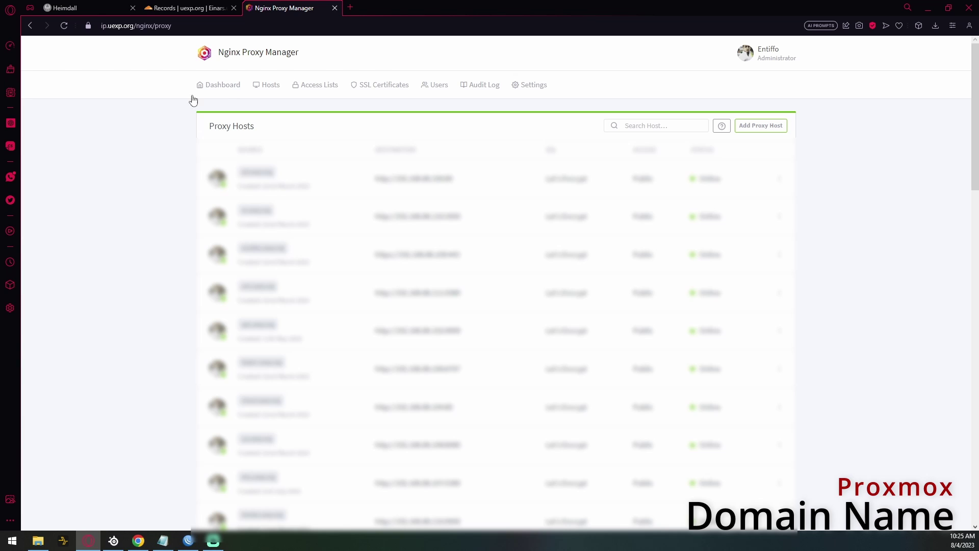
left_click(208, 85)
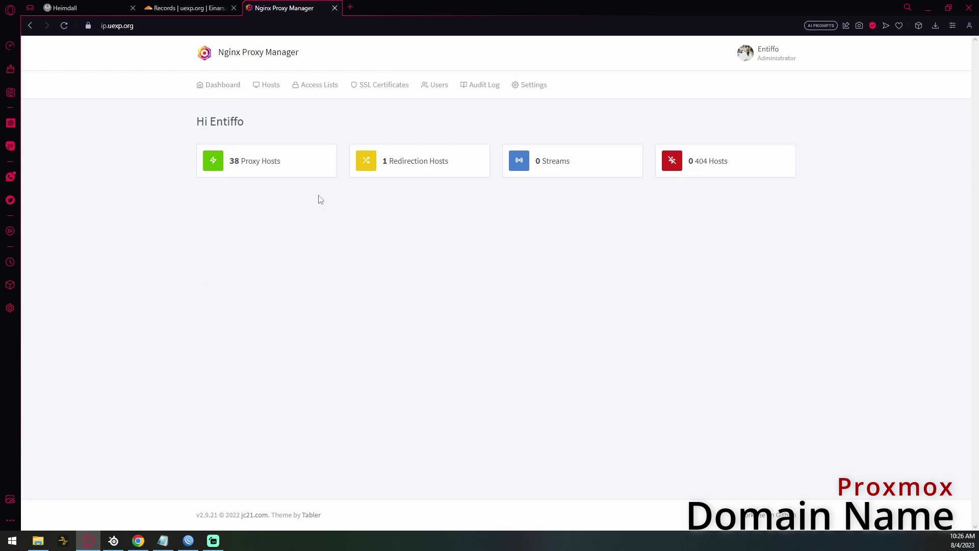
left_click(258, 164)
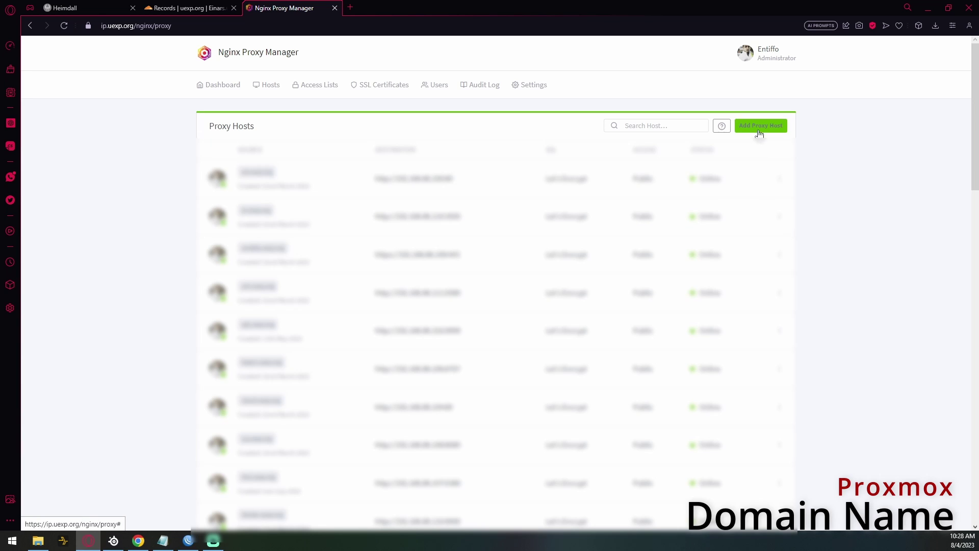
- Start a new proxy host with the domain name test.uexp.org
left_click(757, 130)
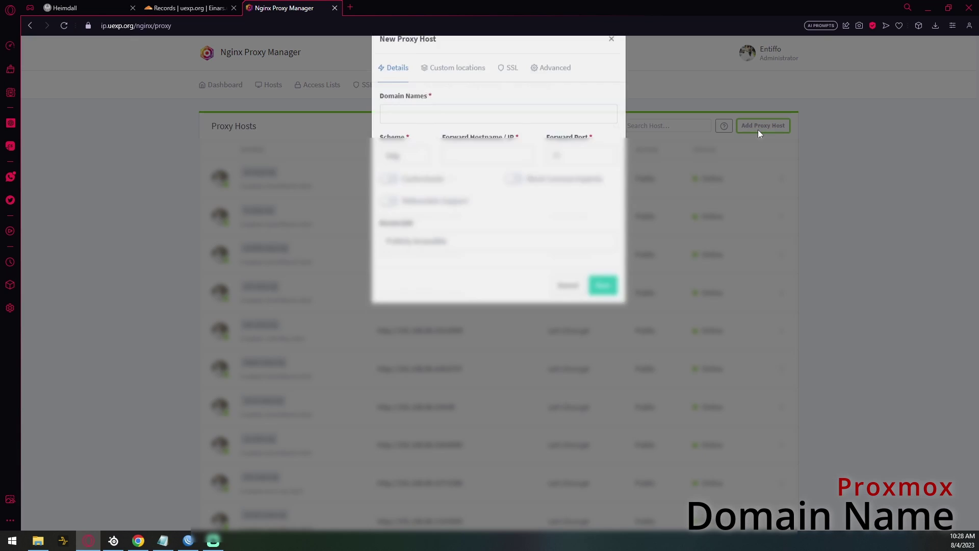
left_click(484, 133)
type("tes")
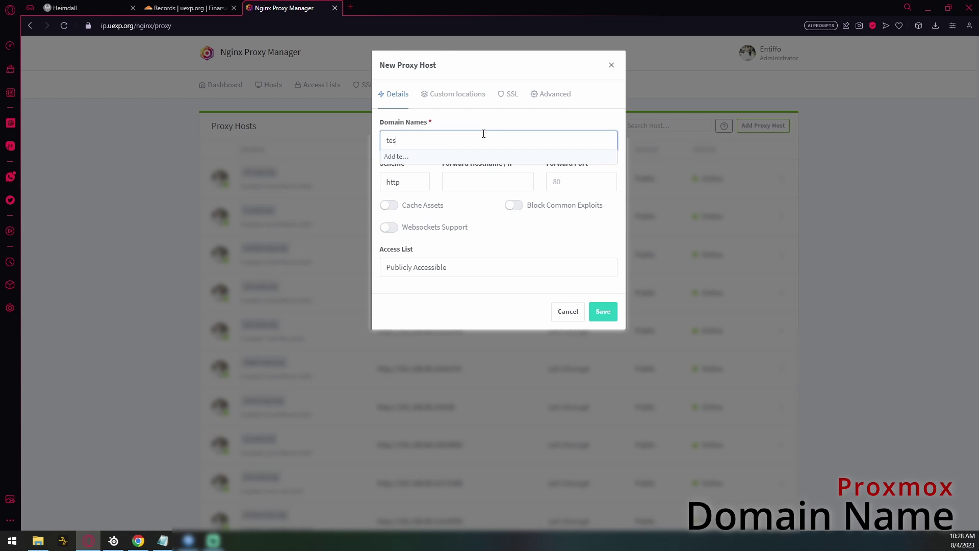
type("t.uexp.org")
key("Return")
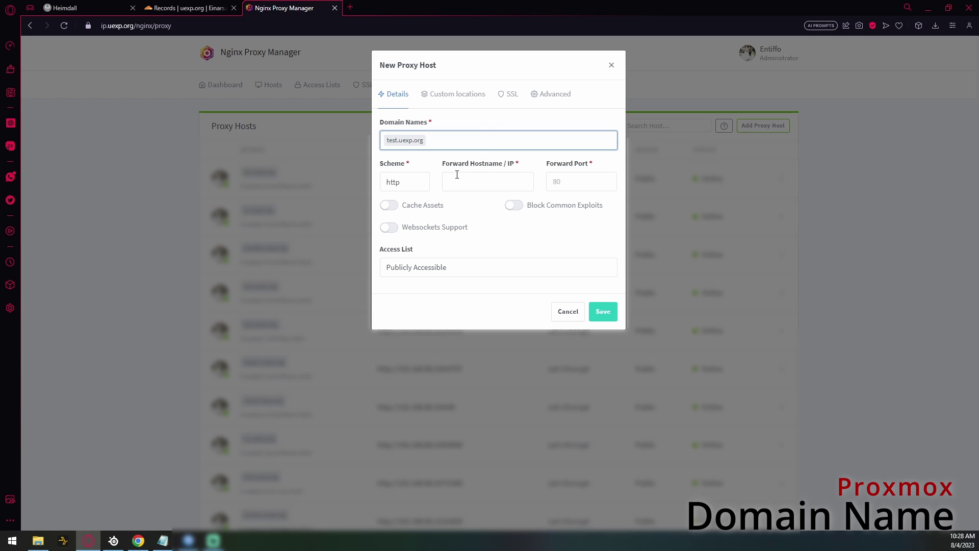
- Enter the forward host address (19.1.…), and enable Block Common Exploits and Websockets Support
left_click(463, 178)
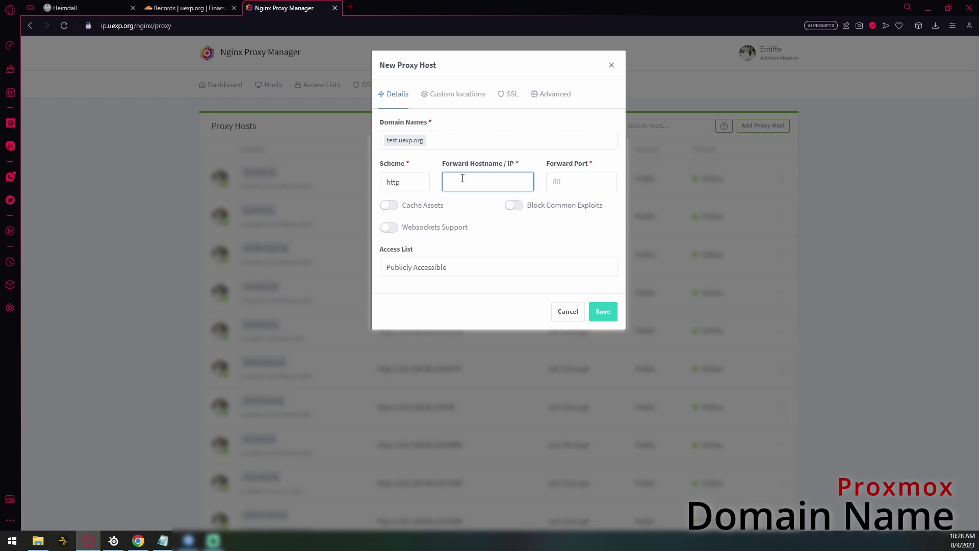
type("19.1.")
left_click(567, 184)
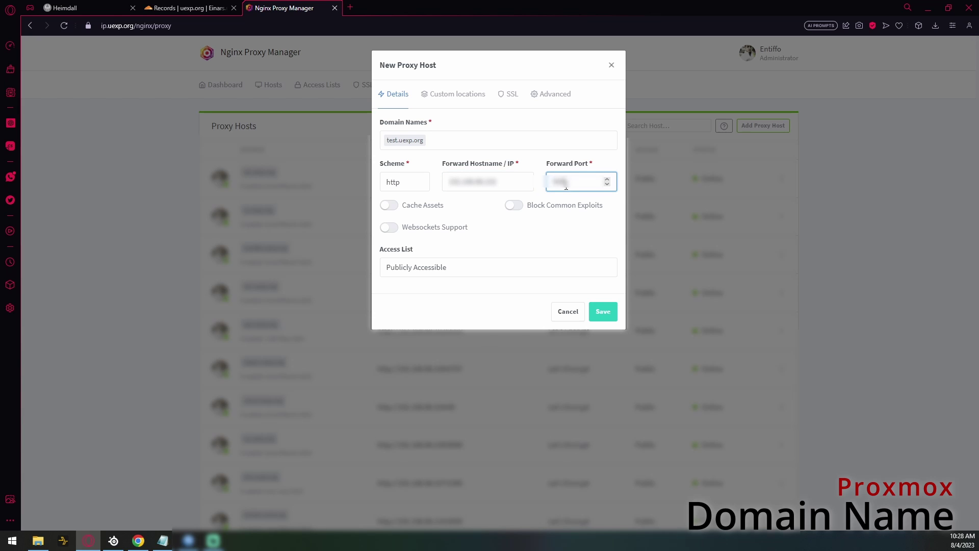
left_click(529, 210)
left_click(393, 228)
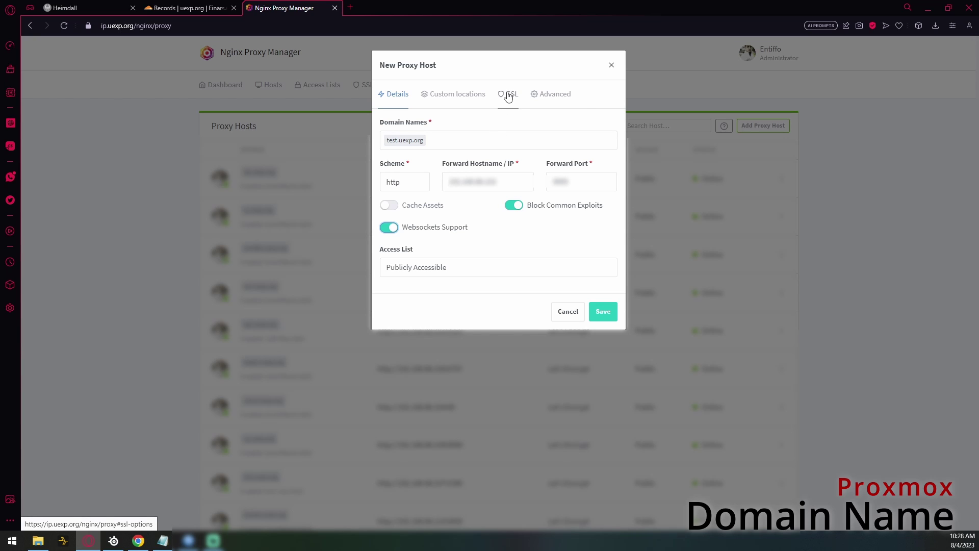
- On the host's SSL tab, enable Force SSL, HTTP/2 Support and HSTS
left_click(508, 96)
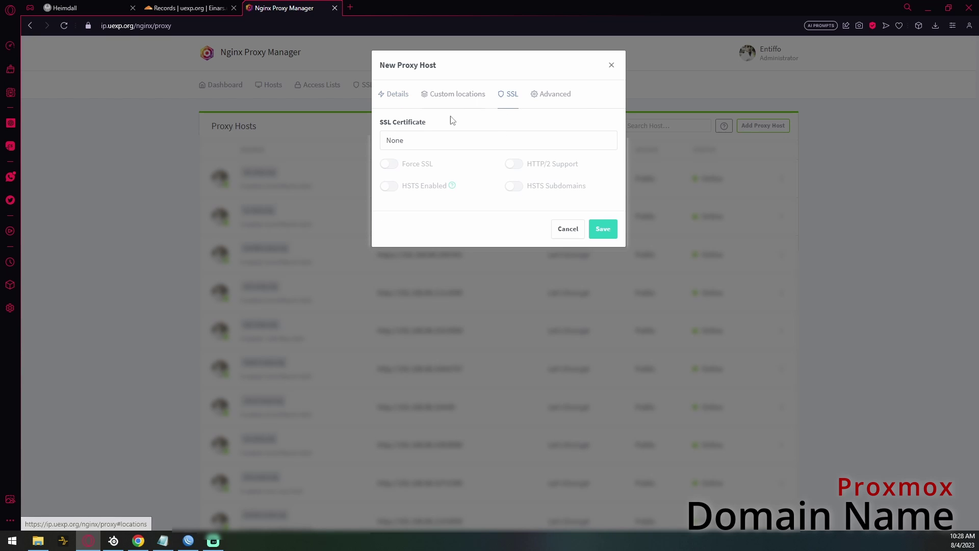
left_click(431, 139)
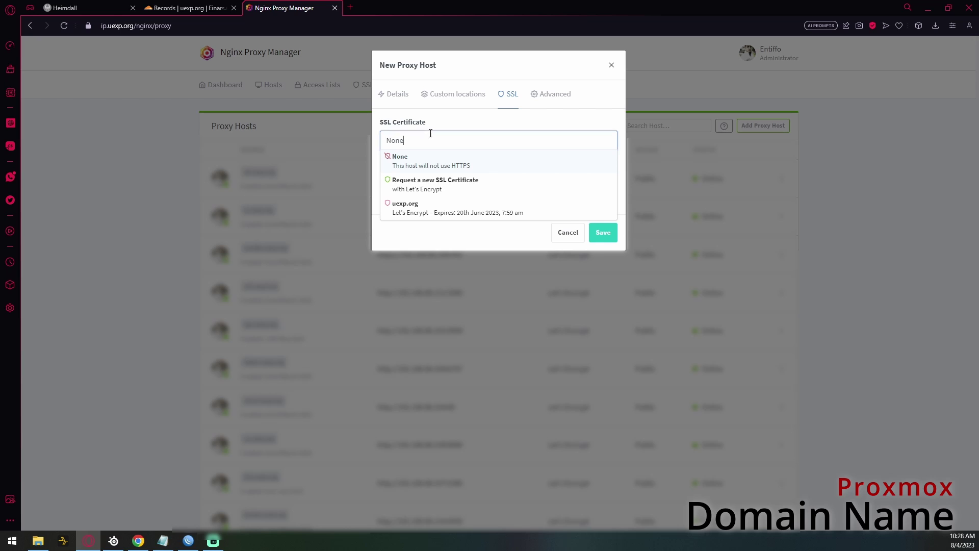
left_click(466, 190)
left_click(391, 164)
left_click(510, 164)
left_click(390, 187)
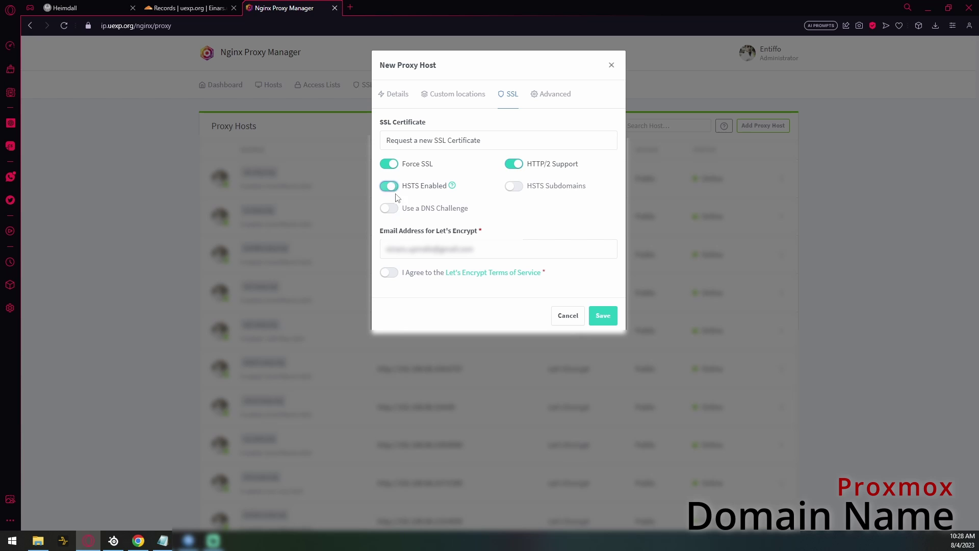
- Use the existing uexp.org certificate instead of a new one, and save the host
left_click(390, 273)
left_click(459, 152)
left_click(430, 208)
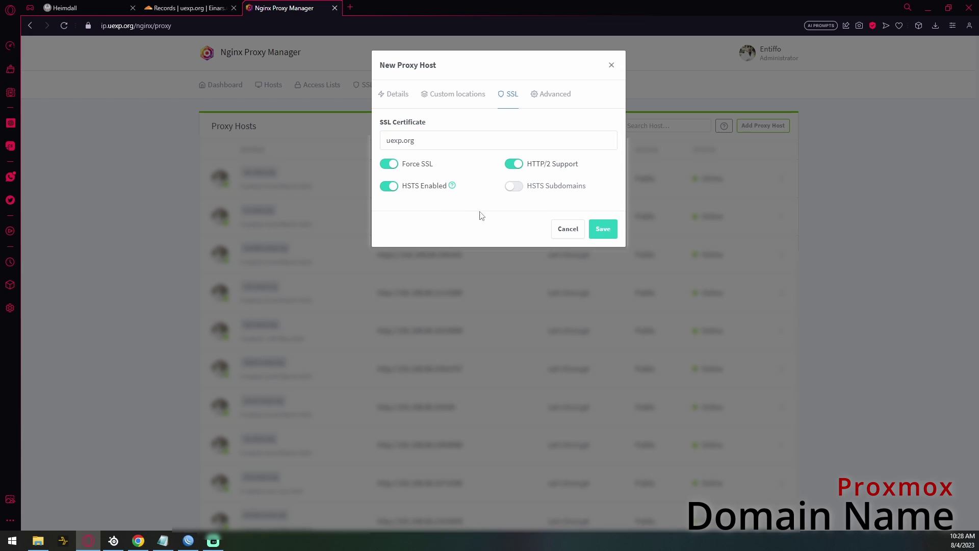
left_click(603, 230)
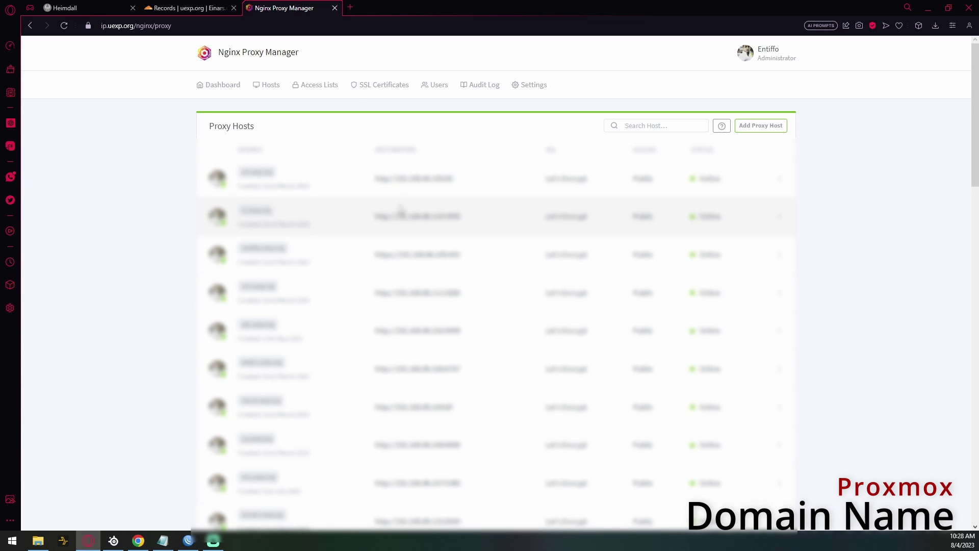
left_click(350, 8)
type("test.")
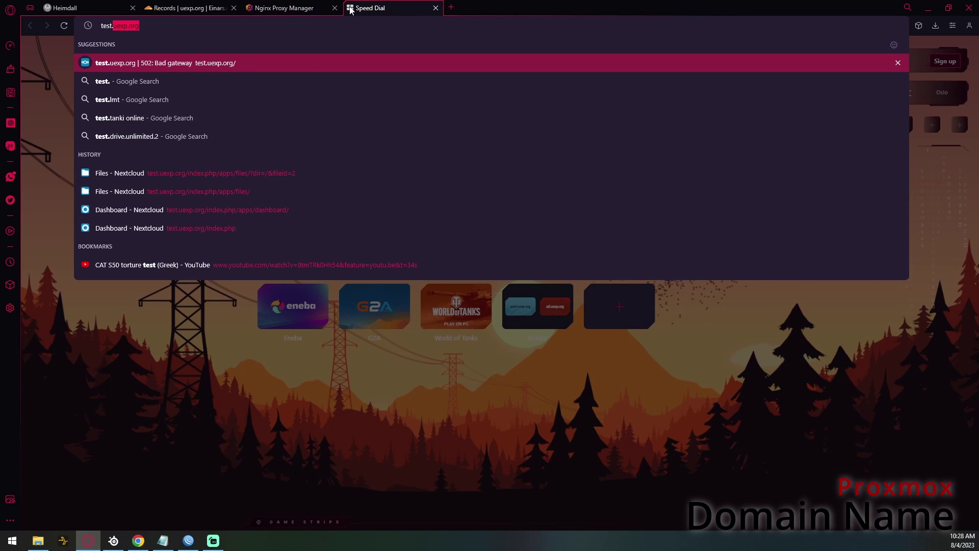
key("Return")
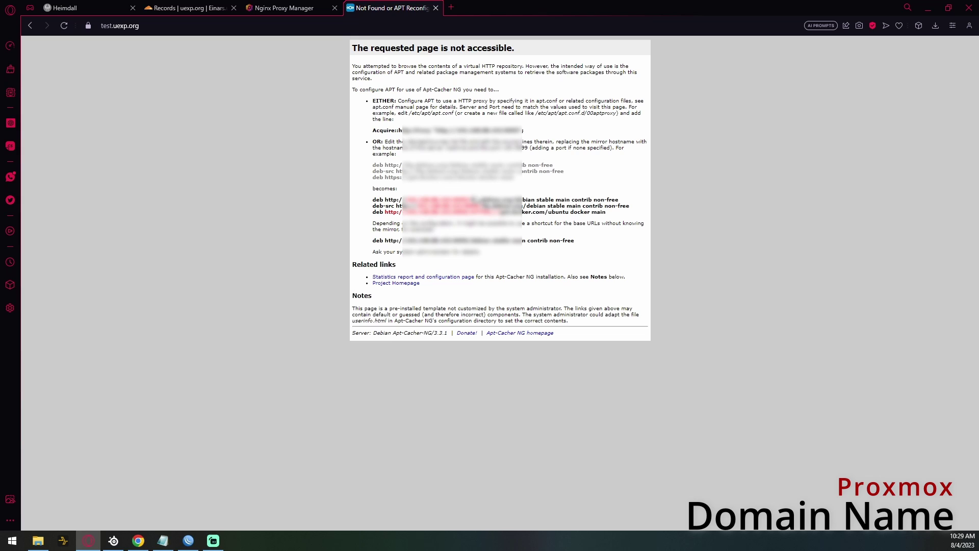
left_click(451, 278)
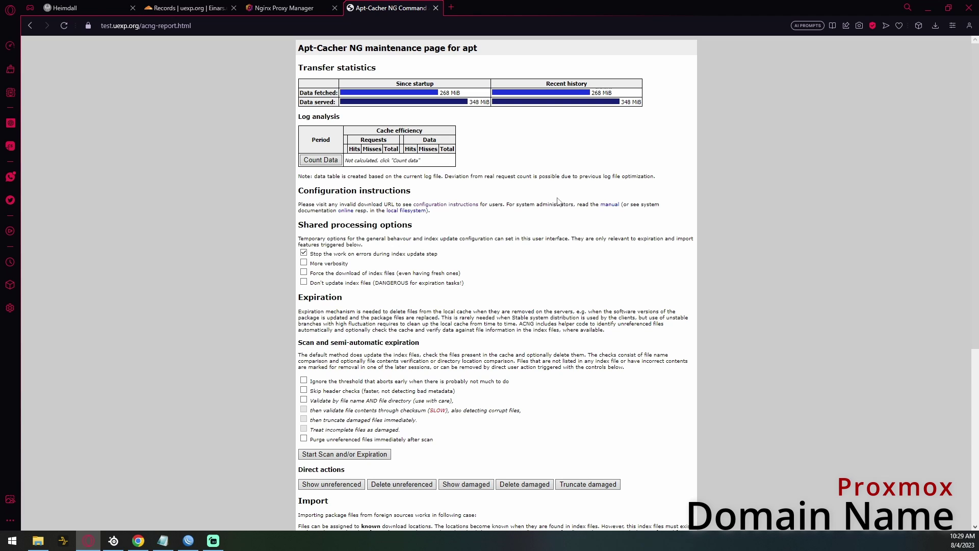
left_click(436, 8)
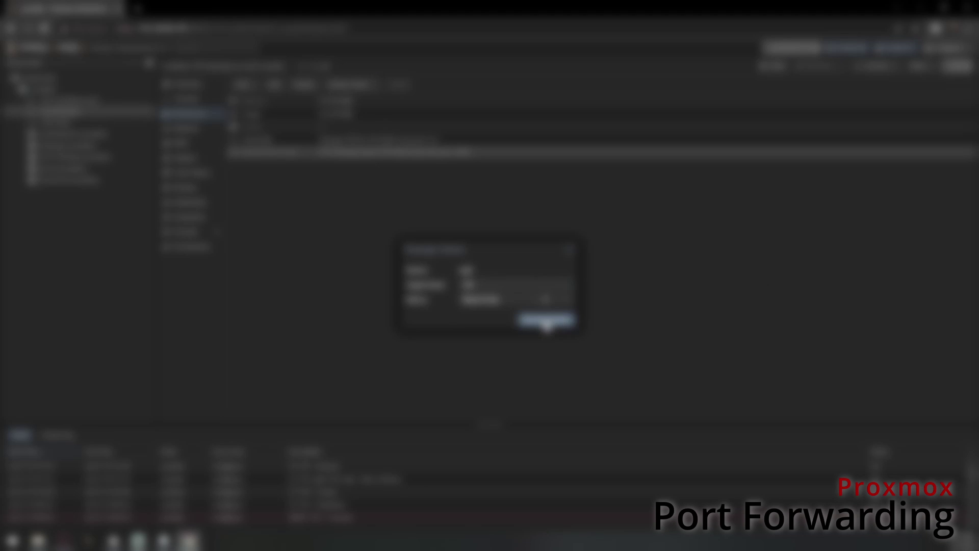
- In the container's console, log in and list the contents of /opt
left_click(545, 304)
left_click(183, 98)
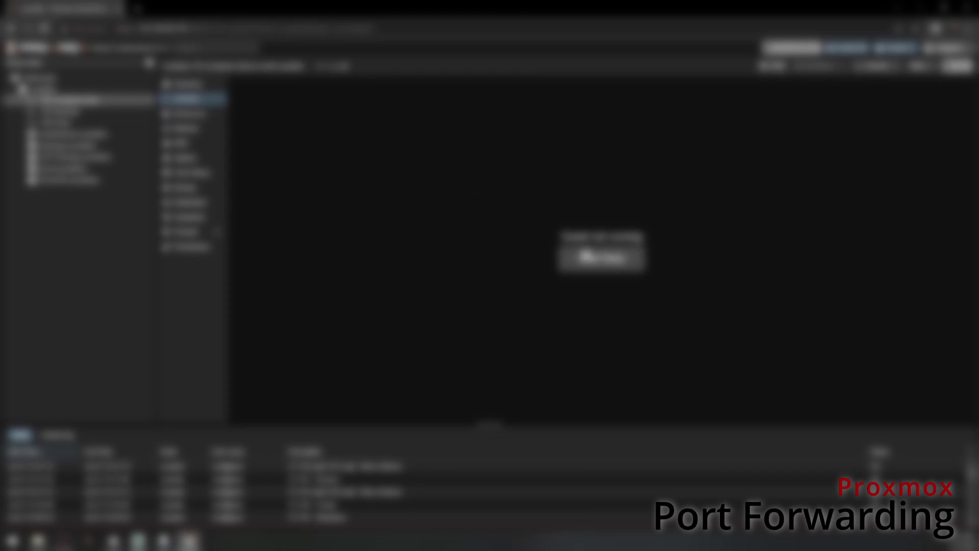
left_click(601, 251)
key("Return")
type("cd /opt")
key("Return")
type("ls")
key("Return")
type("ls")
key("Return")
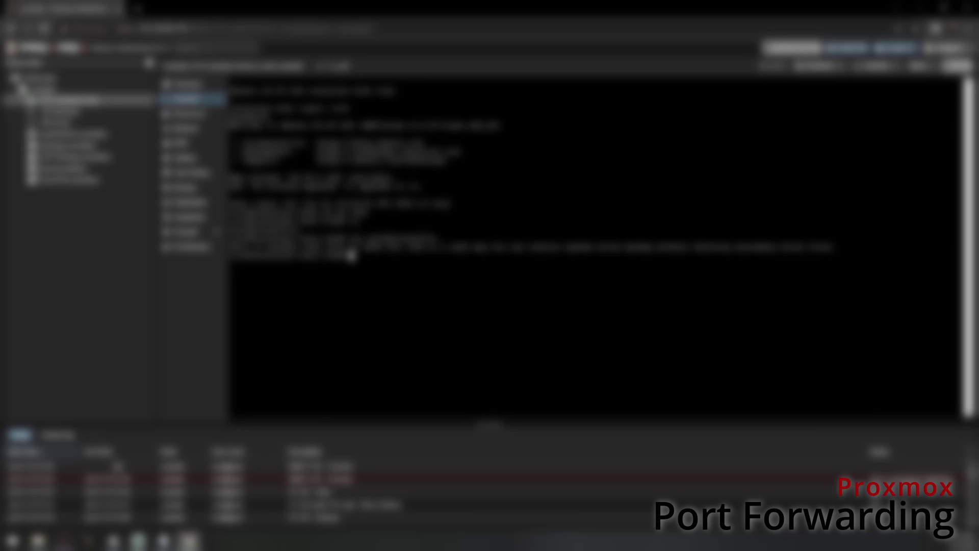
- Shut down the container, then run a confirmed power action on another guest
left_click(822, 67)
left_click(471, 306)
left_click(42, 89)
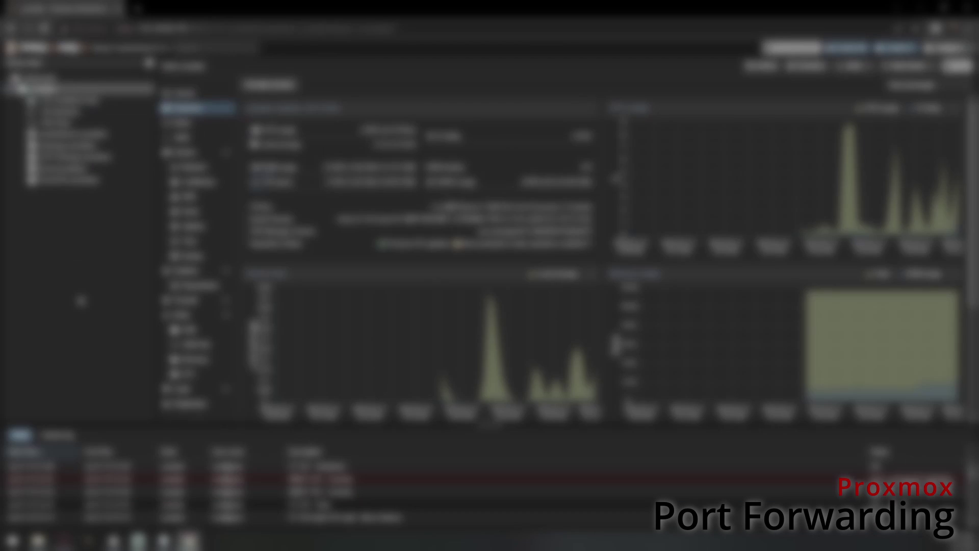
left_click(82, 113)
left_click(921, 67)
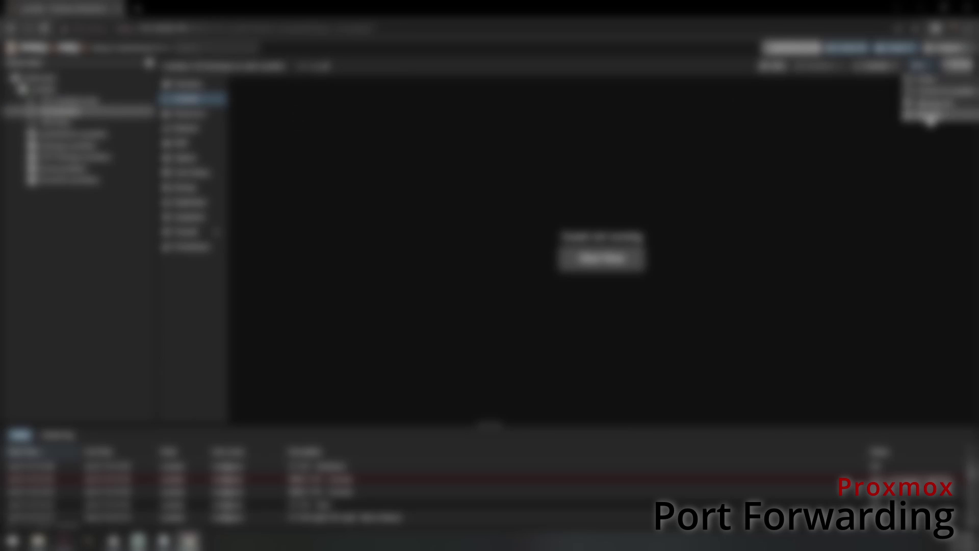
left_click(934, 116)
left_click(490, 331)
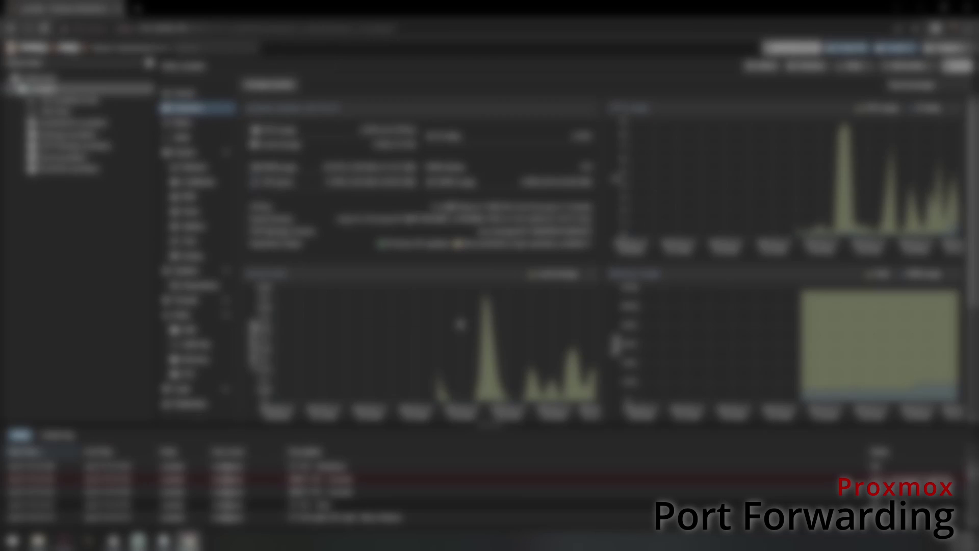
- Add the tag 'test' to the first container
left_click(95, 101)
left_click(188, 84)
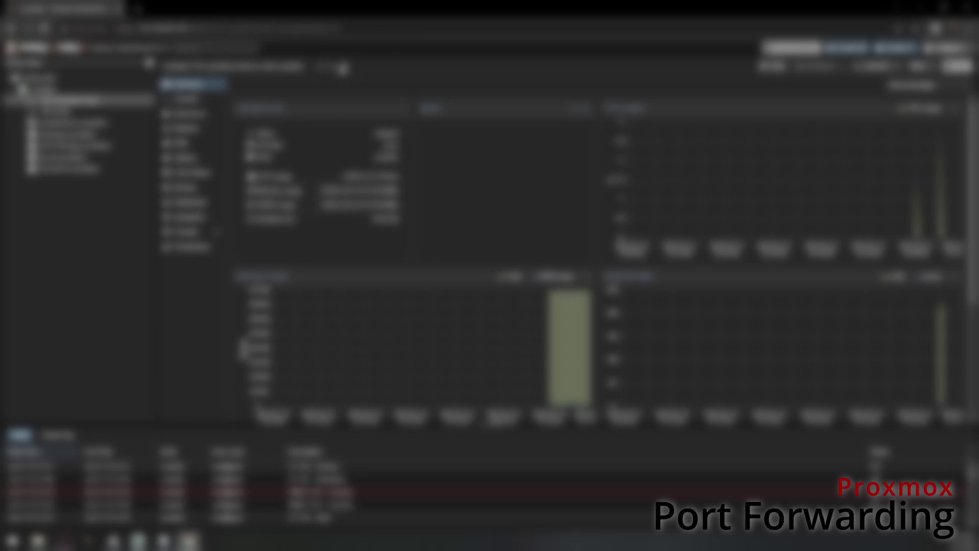
left_click(345, 66)
type("test")
left_click(409, 66)
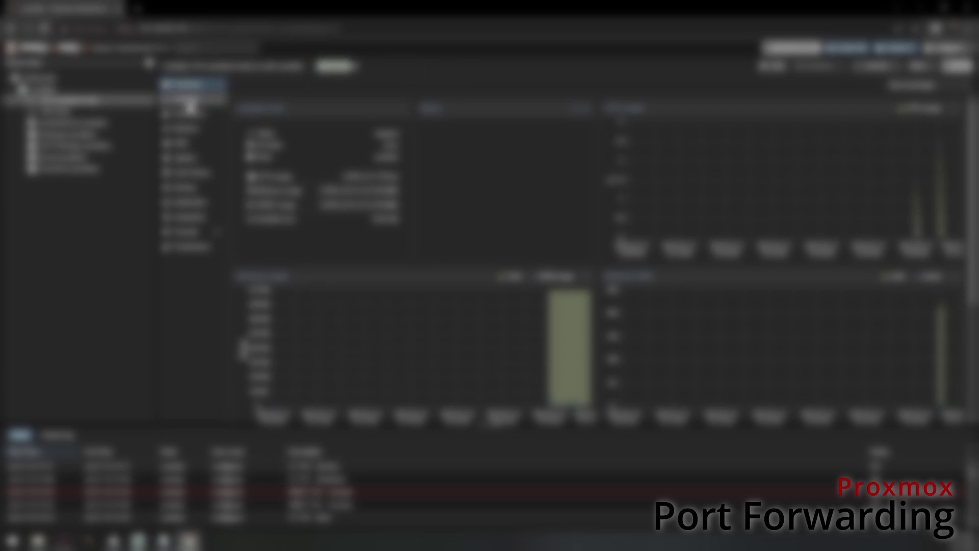
- Add the same 'test' tag to the second guest
left_click(92, 113)
left_click(333, 68)
left_click(328, 77)
left_click(395, 66)
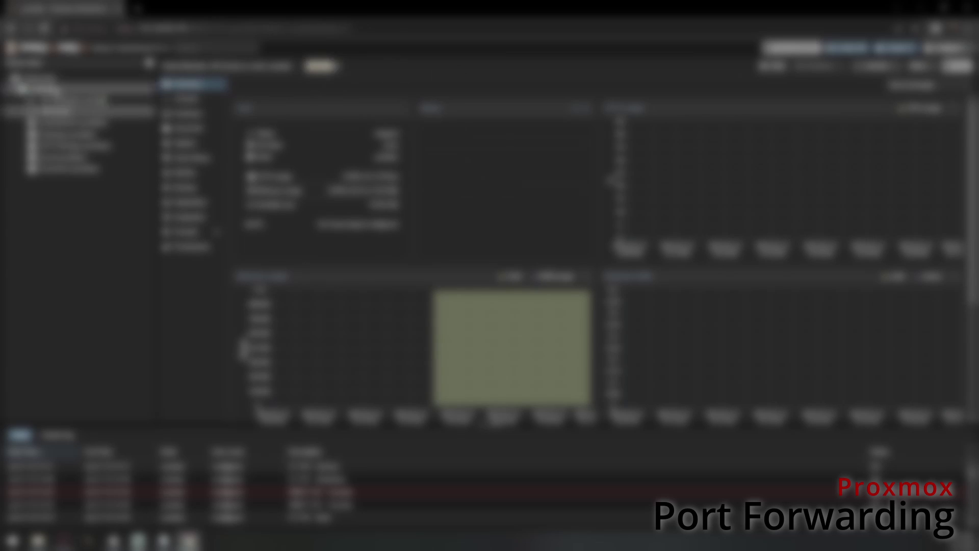
- Select the virtual machine and open its console
left_click(61, 89)
left_click(82, 101)
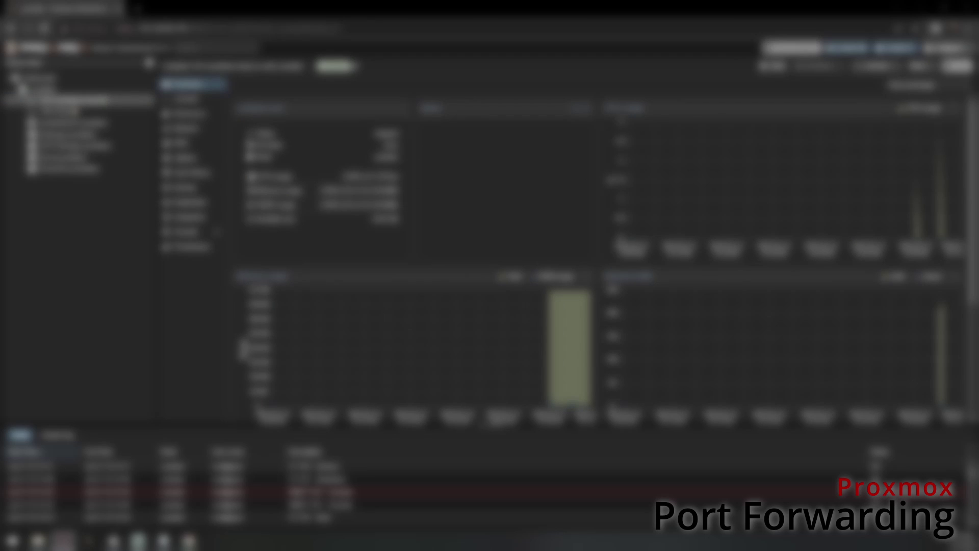
left_click(189, 99)
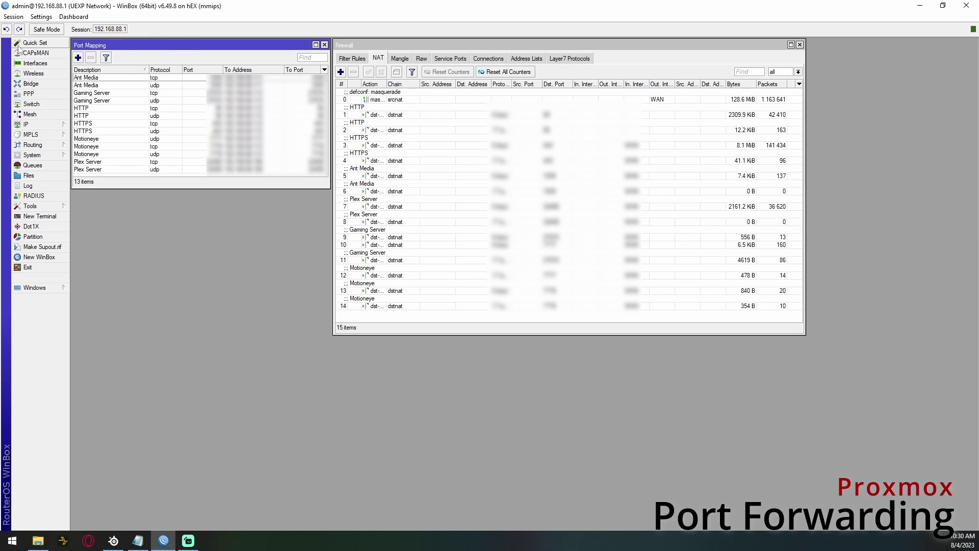
- Bring up the router's Port Mapping list from Quick Set
left_click(32, 45)
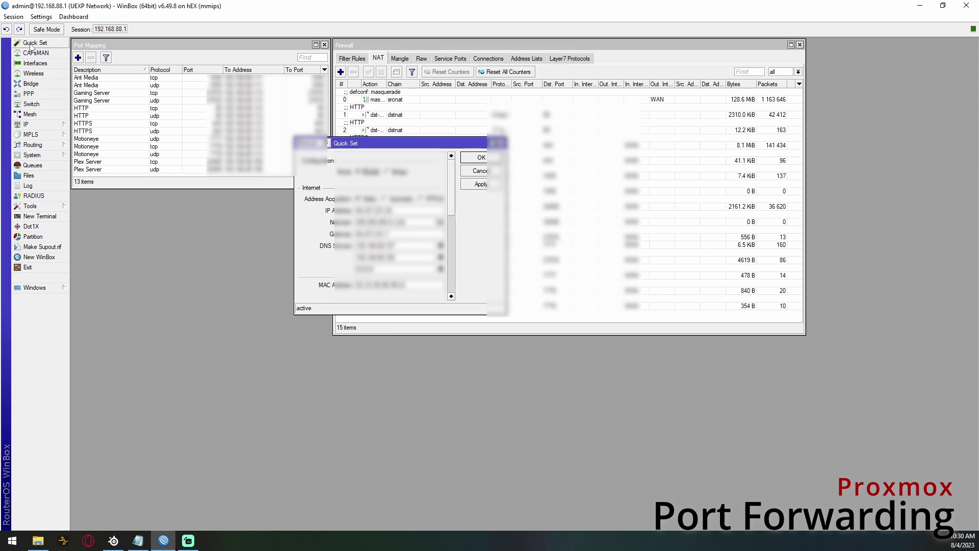
left_click_drag(451, 198, 454, 276)
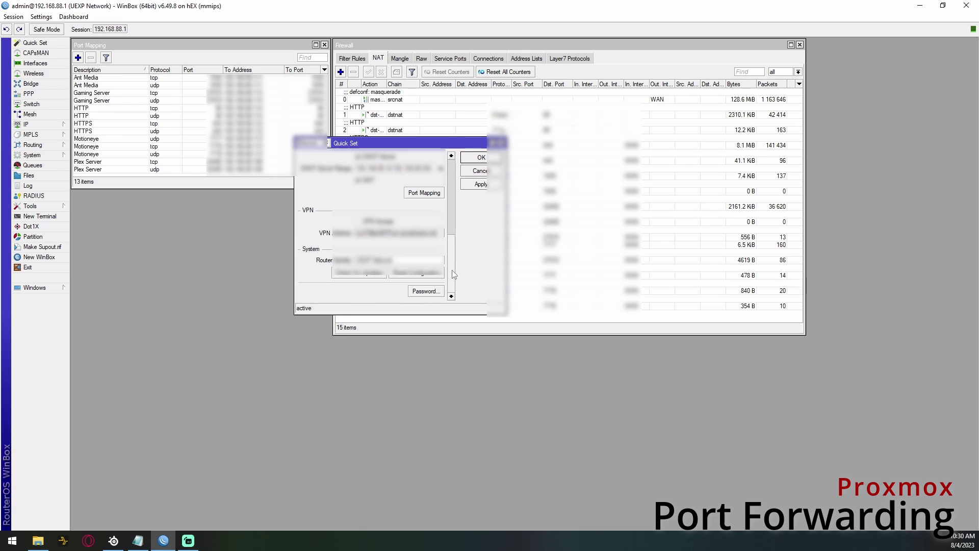
left_click(431, 193)
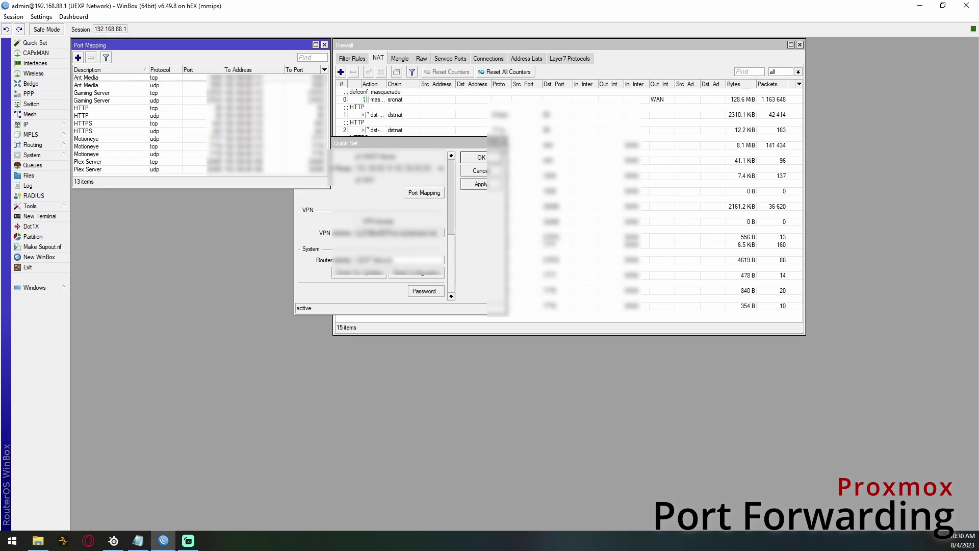
left_click(501, 144)
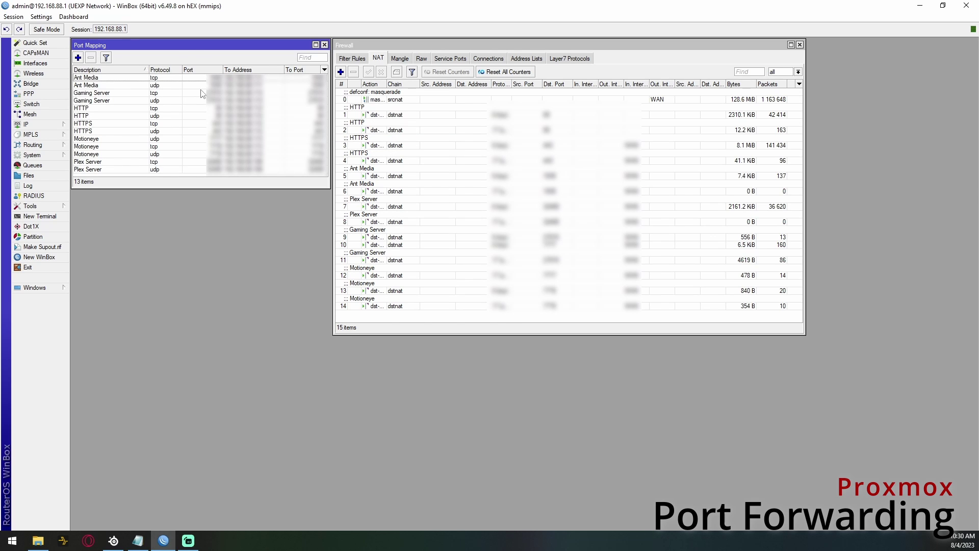
- Create a new port mapping with description 'test', protocol tcp and port 25362
left_click(78, 59)
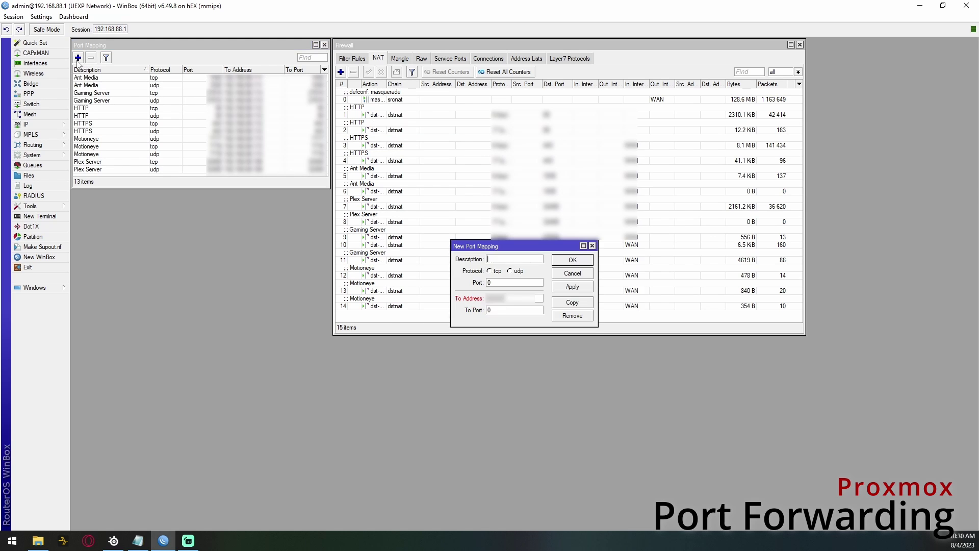
left_click(501, 259)
type("test")
left_click(490, 271)
left_click(502, 282)
type("25362")
- Set the mapping's target address to 192.168.88.1, save it, and select it in the list
left_click(519, 299)
type("192.168.88.1")
left_click(572, 287)
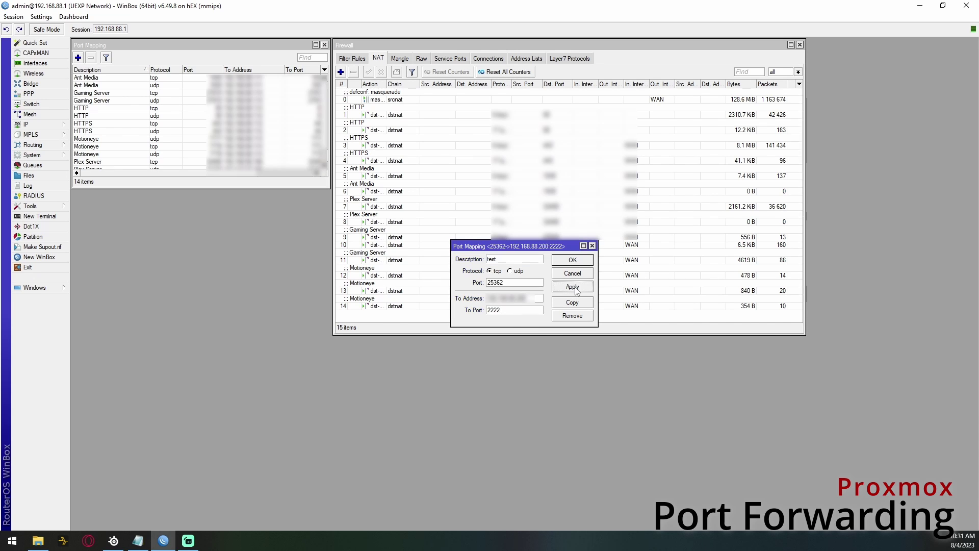
left_click(573, 260)
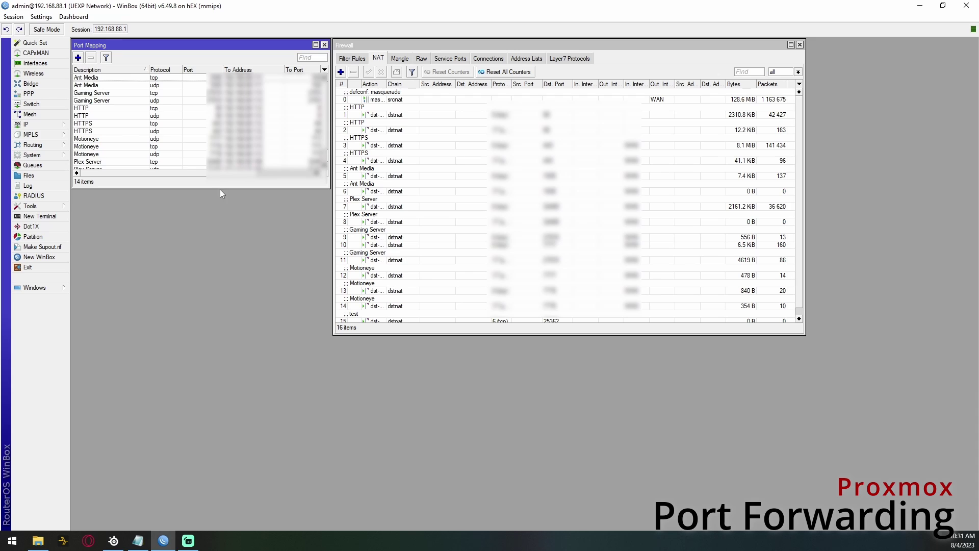
left_click_drag(219, 188, 224, 220)
left_click(116, 178)
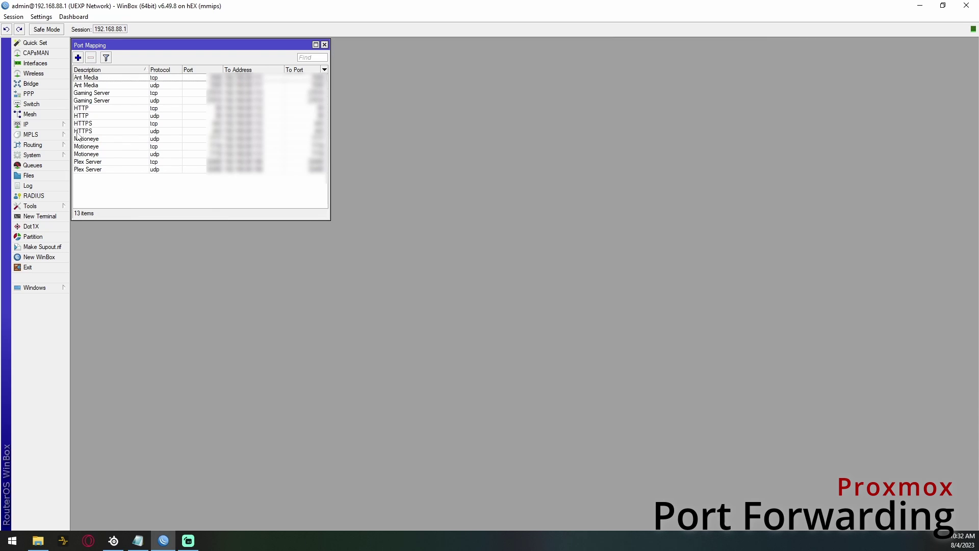
- Start a new firewall NAT rule with chain dstnat
left_click(31, 125)
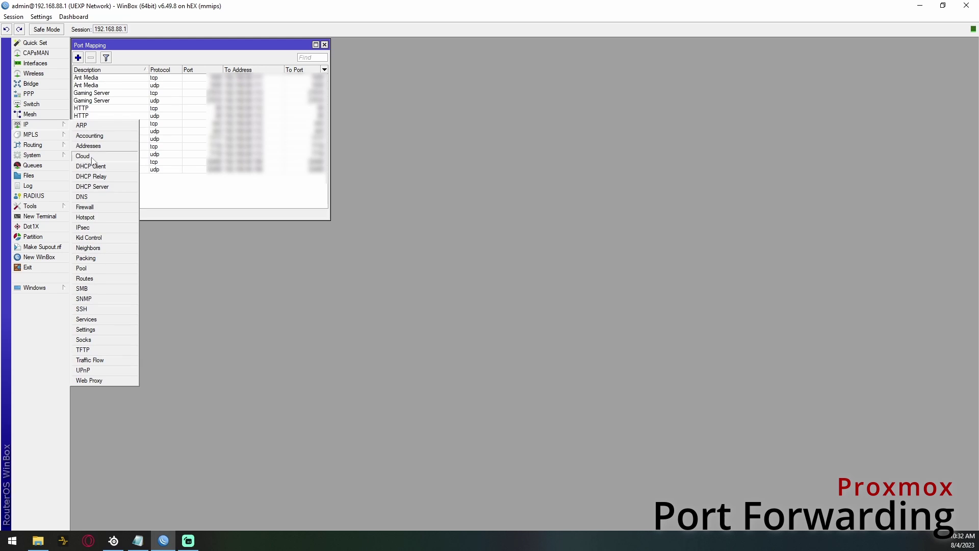
left_click(105, 208)
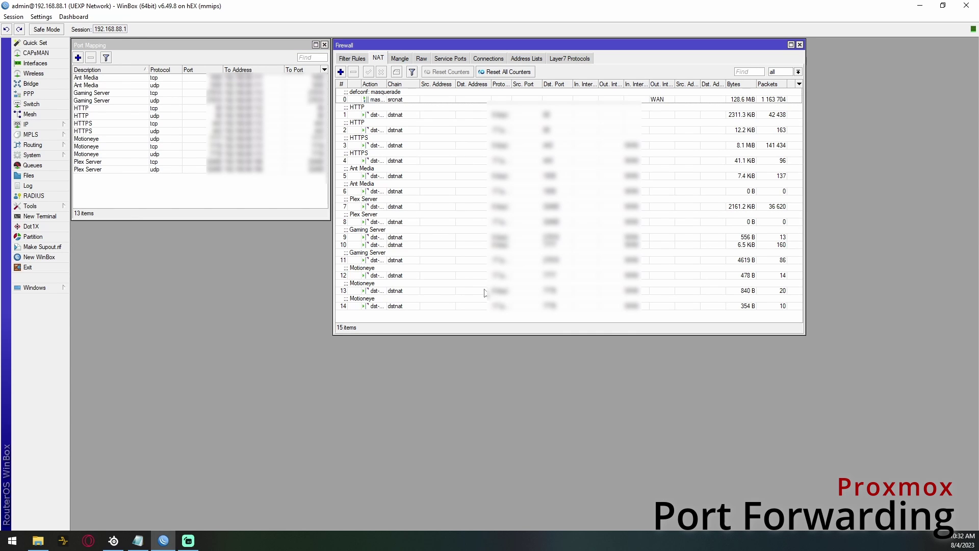
left_click(341, 72)
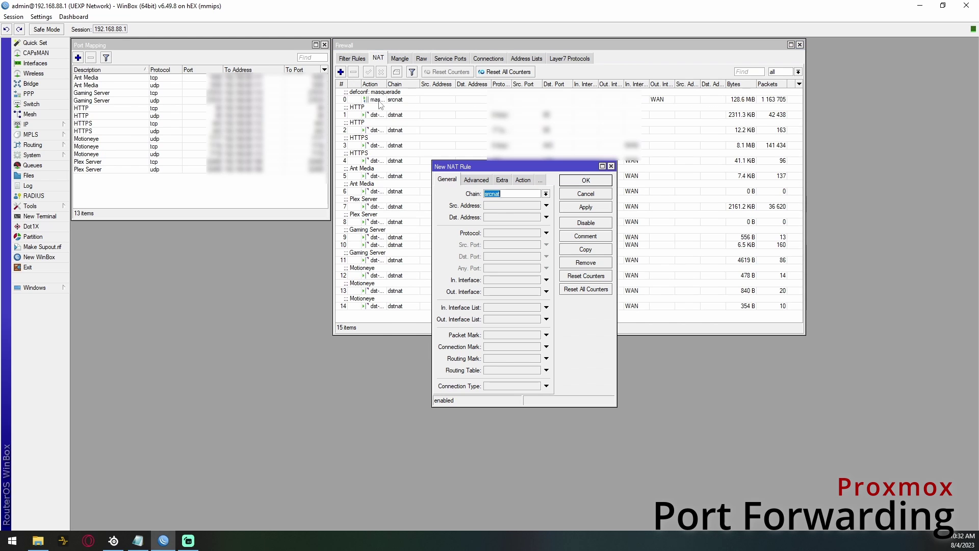
left_click(545, 195)
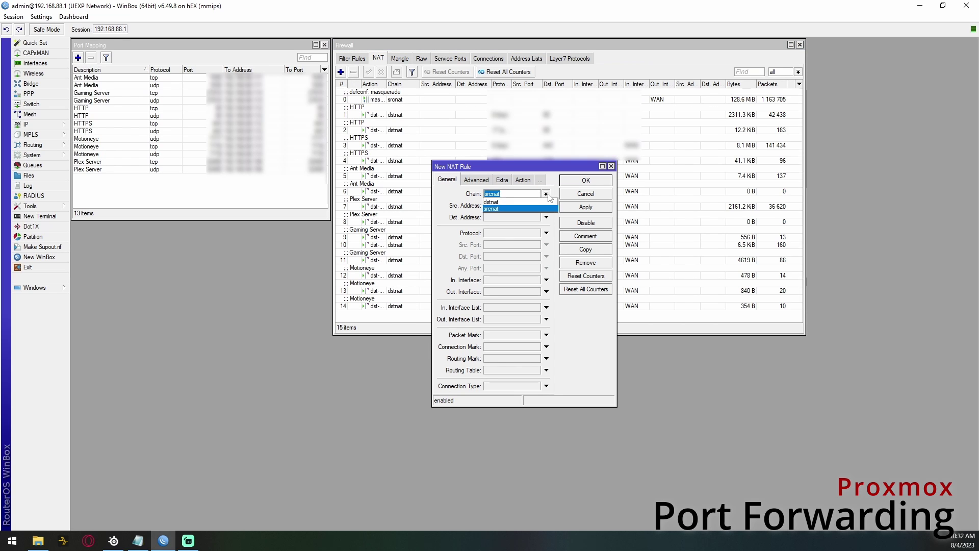
left_click(545, 202)
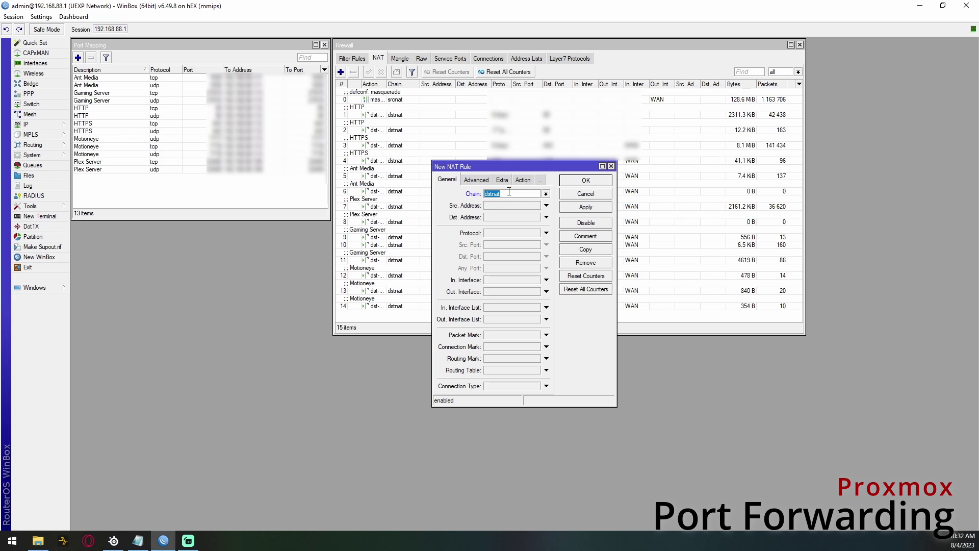
- Make the rule match tcp traffic to destination port 25000 arriving on the WAN interface list
left_click(547, 234)
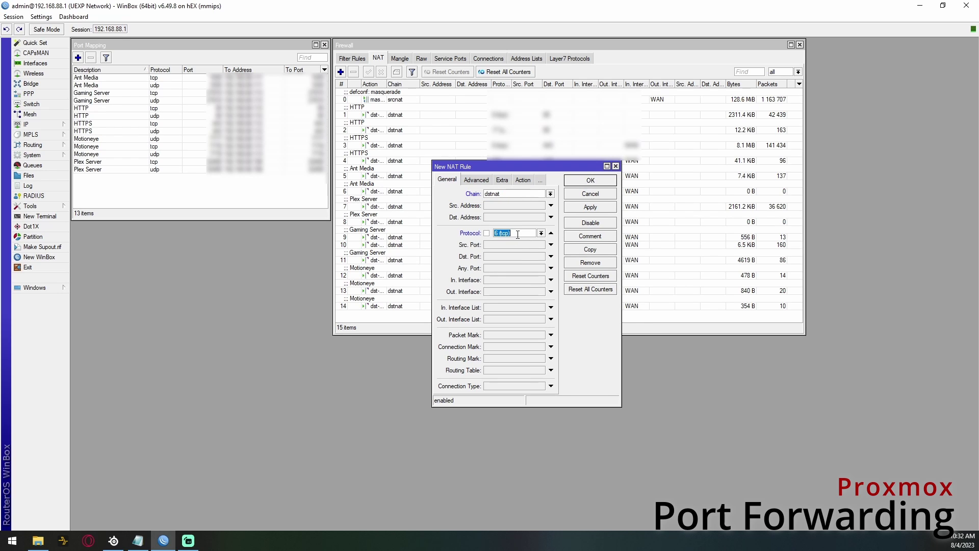
left_click(551, 307)
left_click(541, 308)
left_click(520, 328)
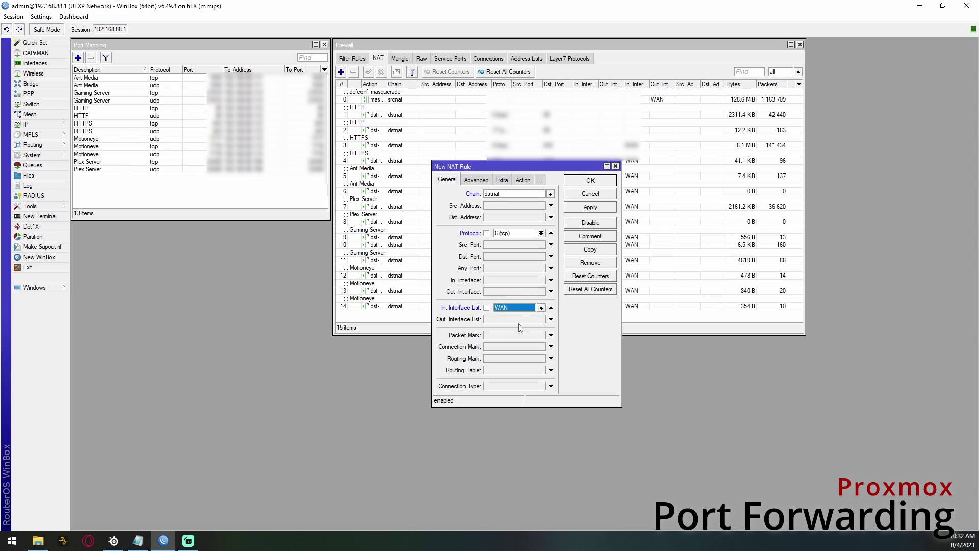
left_click(514, 257)
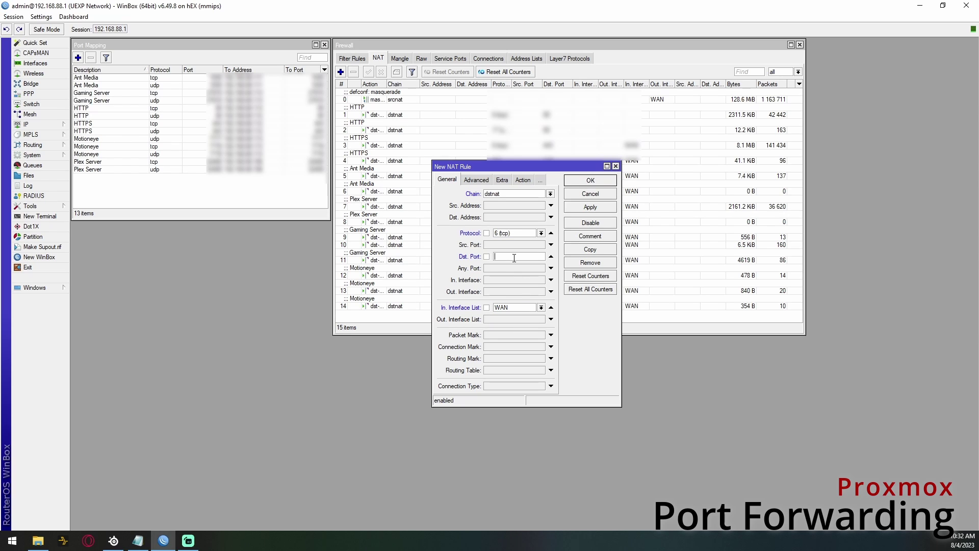
type("25000")
- Set the action to dst-nat with target address …88.20, then close the rule without saving
left_click(525, 180)
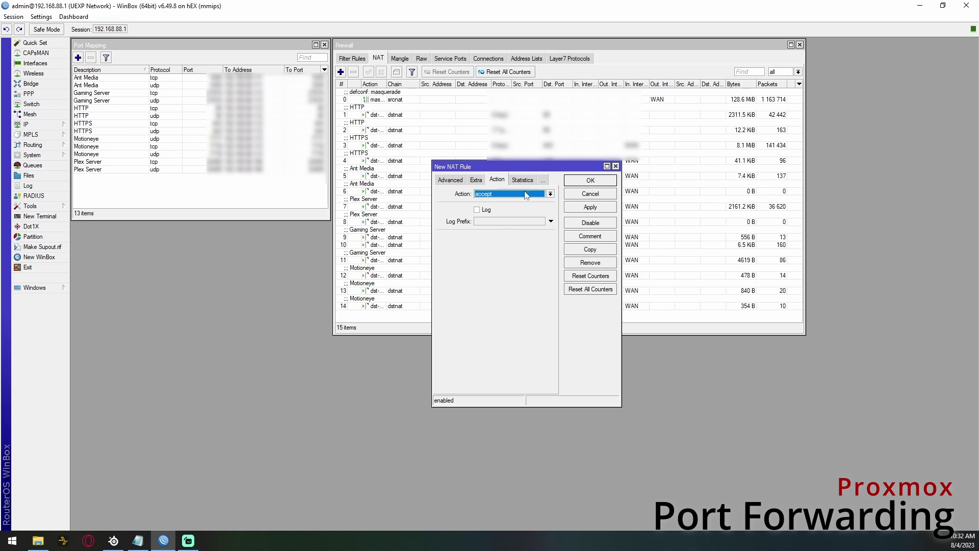
left_click(525, 196)
left_click(513, 223)
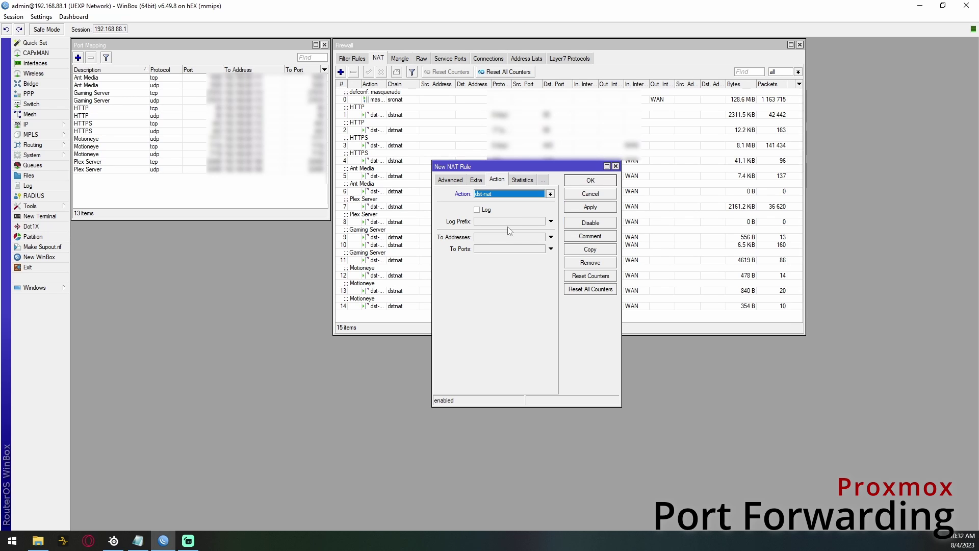
left_click(499, 237)
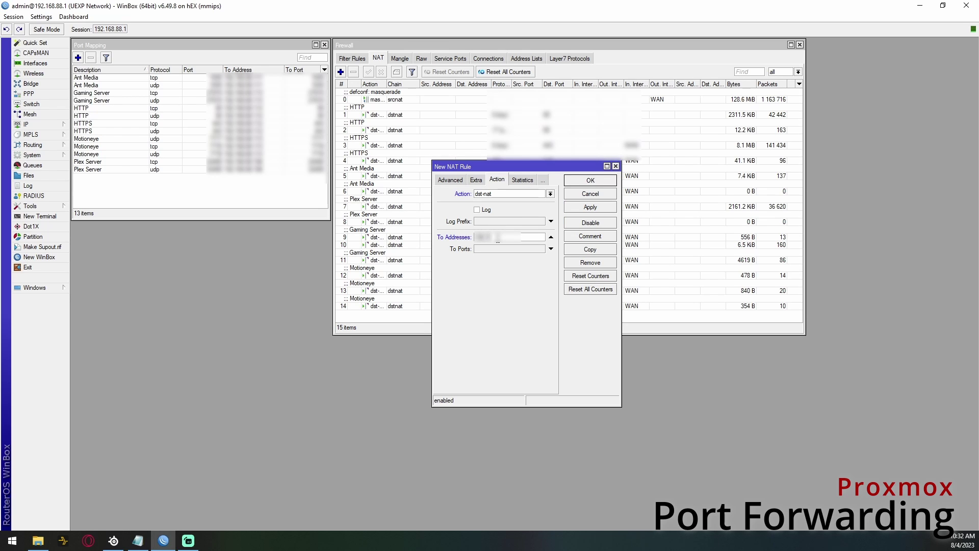
type("88.20")
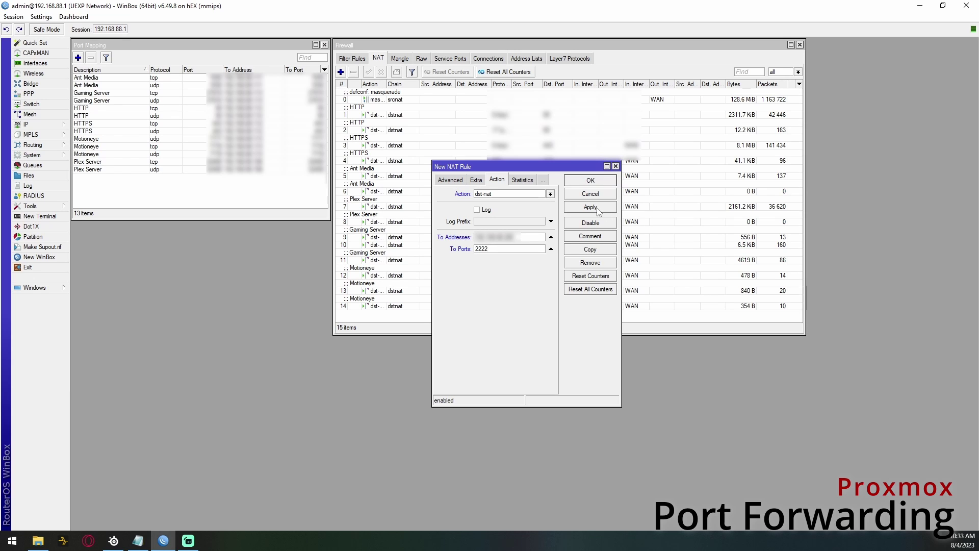
left_click(446, 180)
left_click(444, 179)
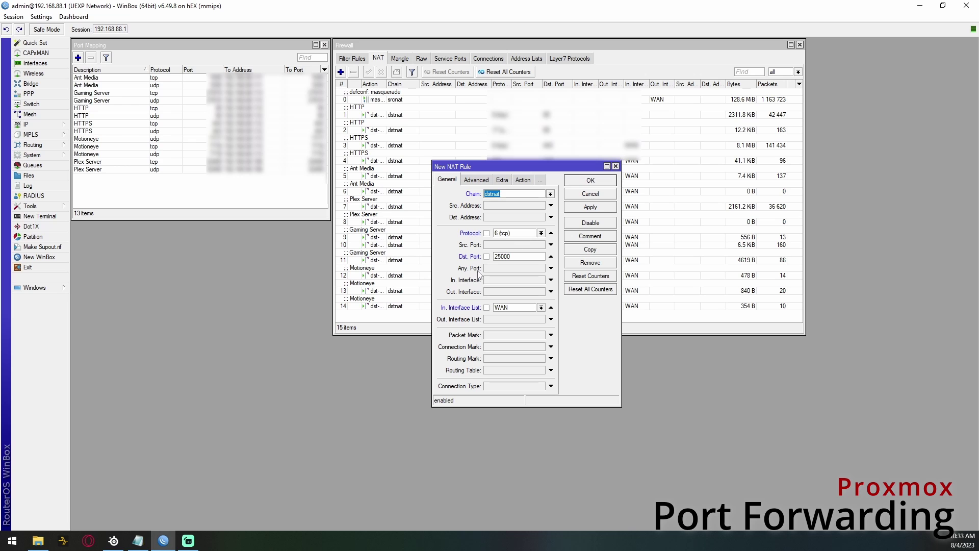
left_click(587, 198)
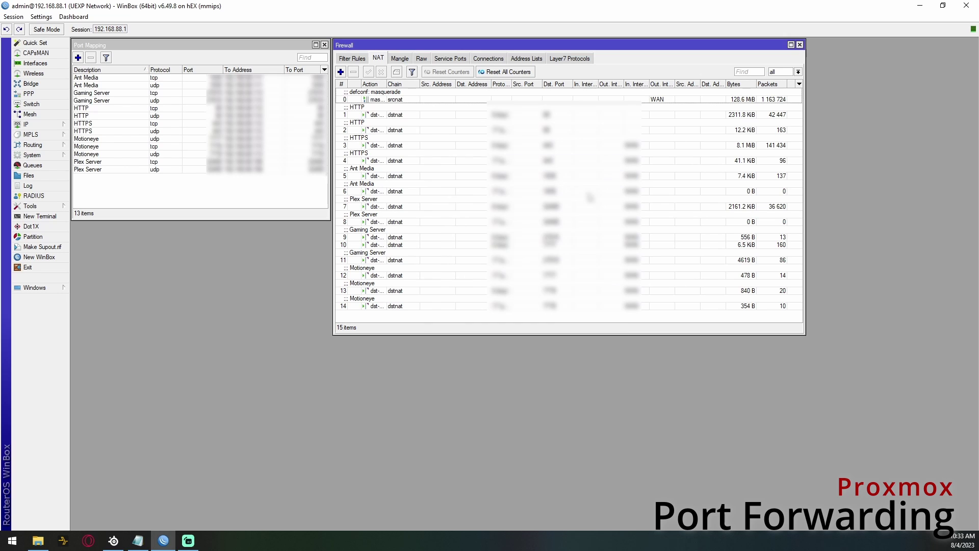